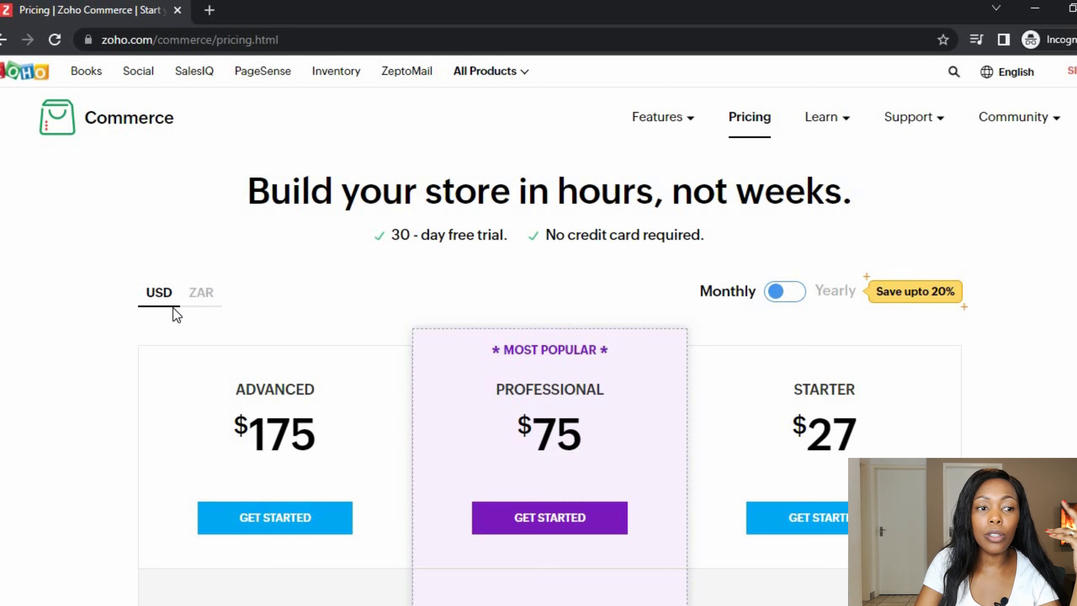
- Show plan prices in ZAR, review the plan features, and start the Starter plan sign-up
{"action": "left_click", "coordinate": [208, 295]}
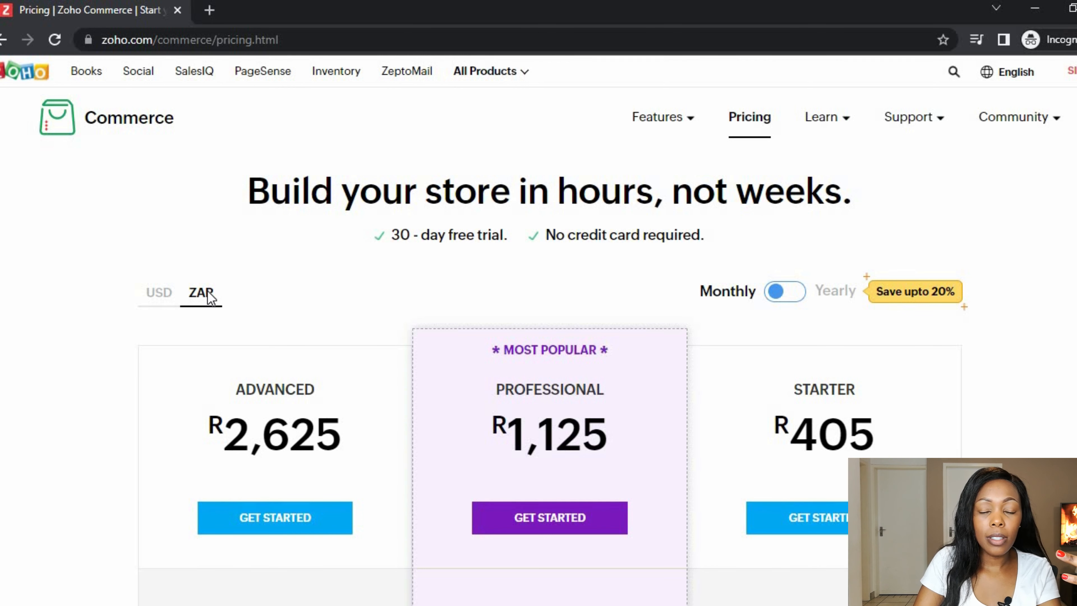
{"action": "scroll", "coordinate": [836, 416], "scroll_direction": "down", "scroll_amount": 5}
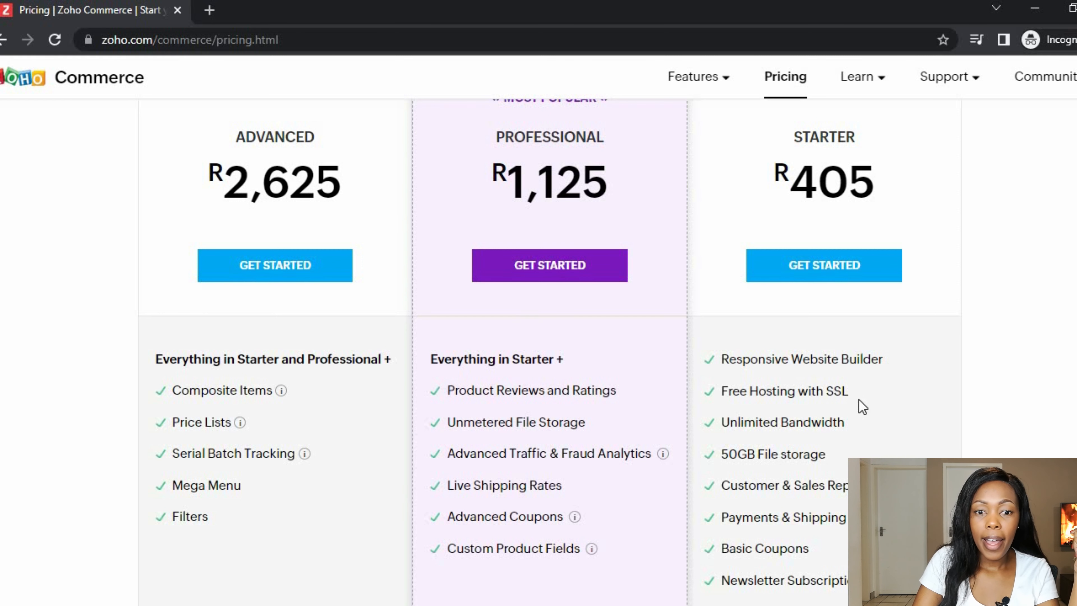
{"action": "scroll", "coordinate": [858, 399], "scroll_direction": "down", "scroll_amount": 2}
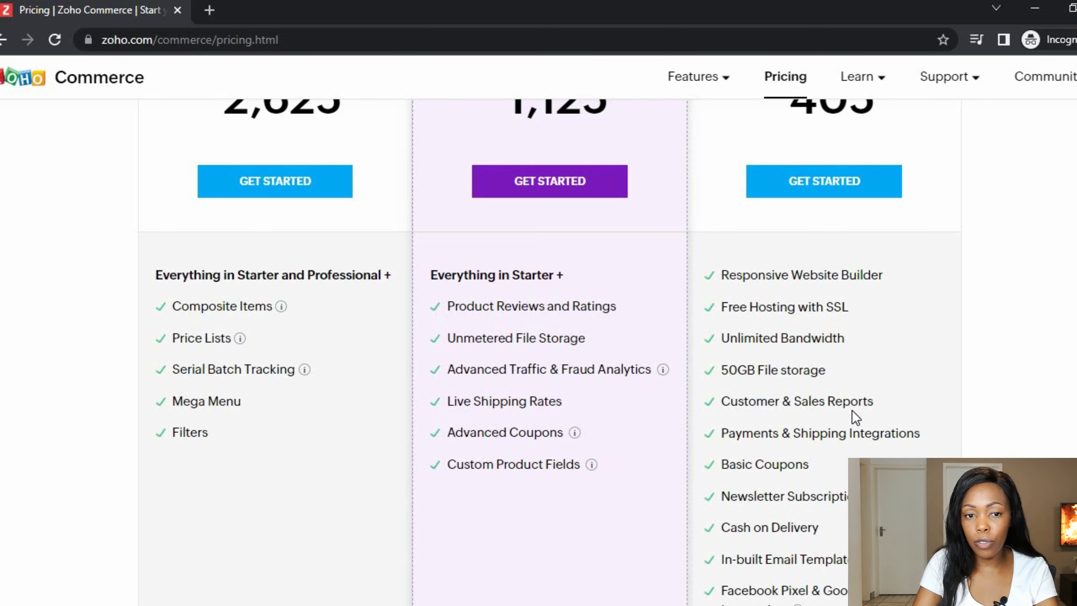
{"action": "scroll", "coordinate": [852, 410], "scroll_direction": "up", "scroll_amount": 8}
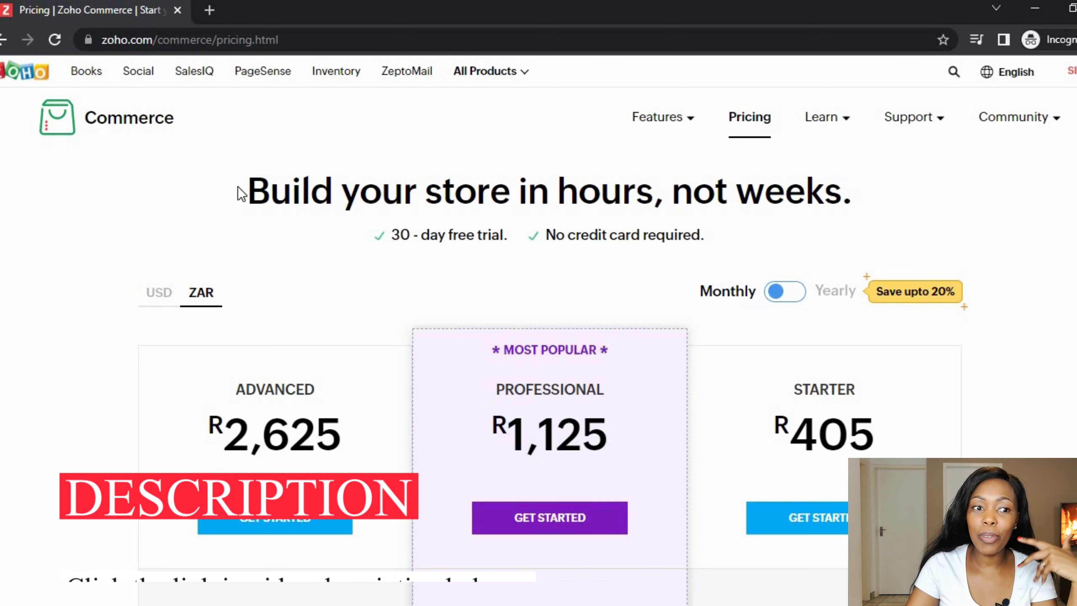
{"action": "left_click", "coordinate": [797, 517]}
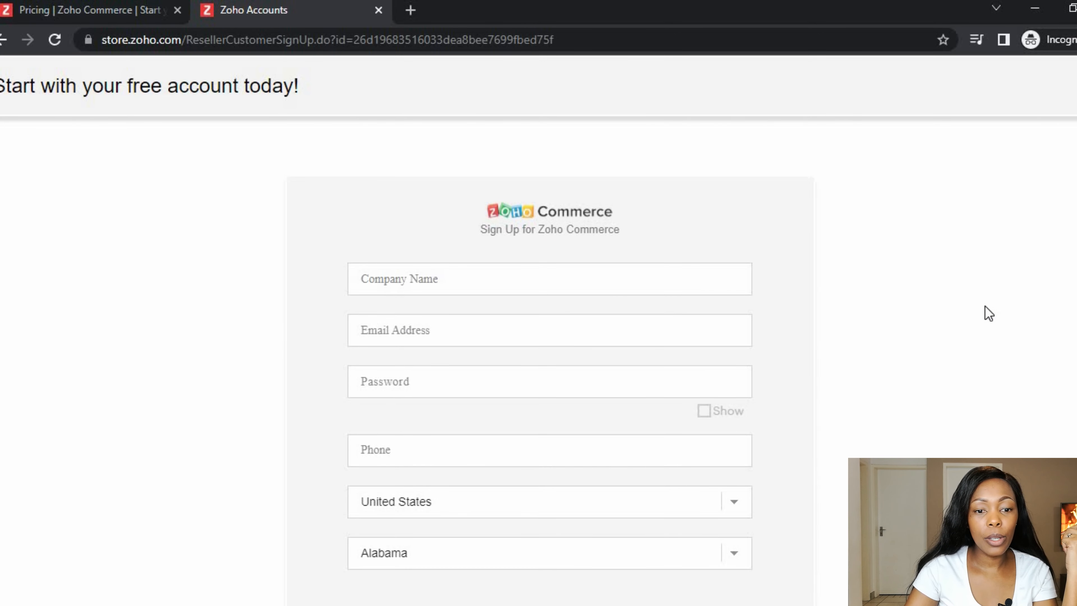
- Keep United States as the sign-up country and review the completed sign-up form
{"action": "scroll", "coordinate": [985, 312], "scroll_direction": "down", "scroll_amount": 2}
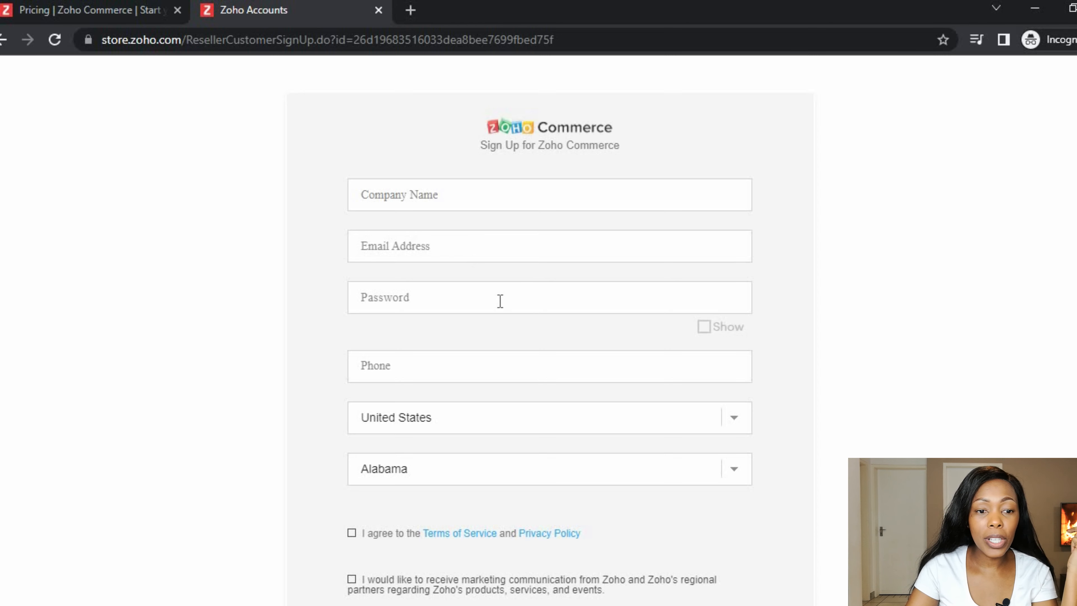
{"action": "left_click", "coordinate": [439, 428]}
{"action": "left_click", "coordinate": [837, 430]}
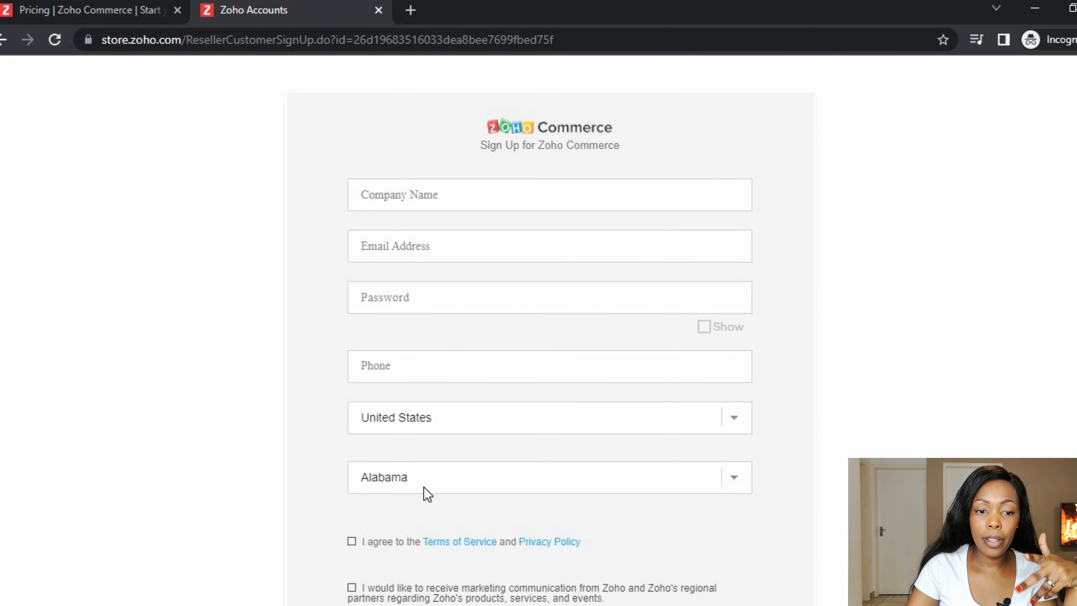
{"action": "scroll", "coordinate": [474, 455], "scroll_direction": "down", "scroll_amount": 3}
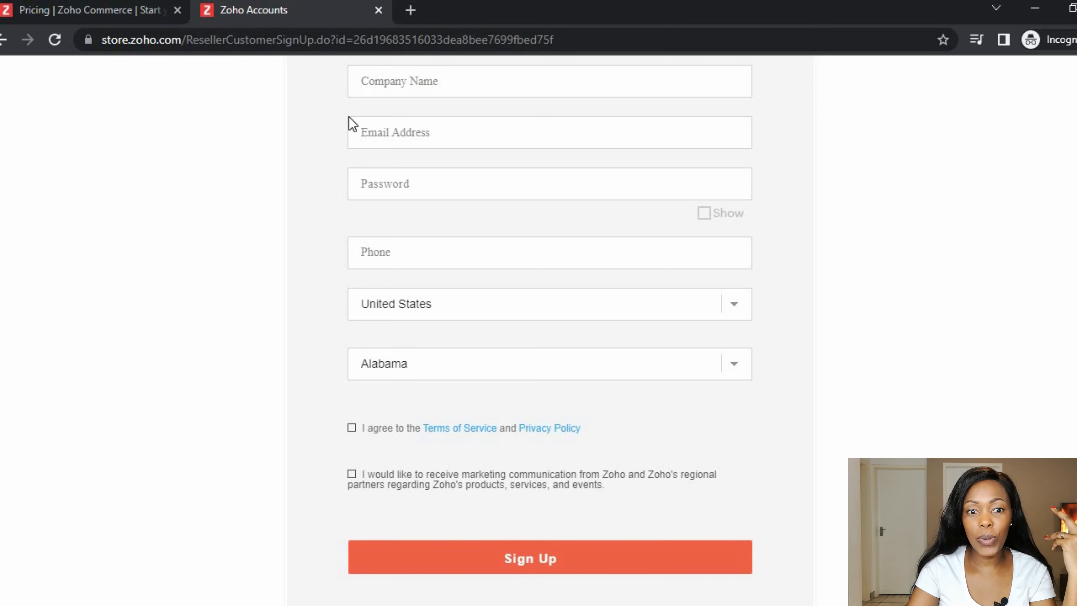
{"action": "scroll", "coordinate": [453, 168], "scroll_direction": "up", "scroll_amount": 5}
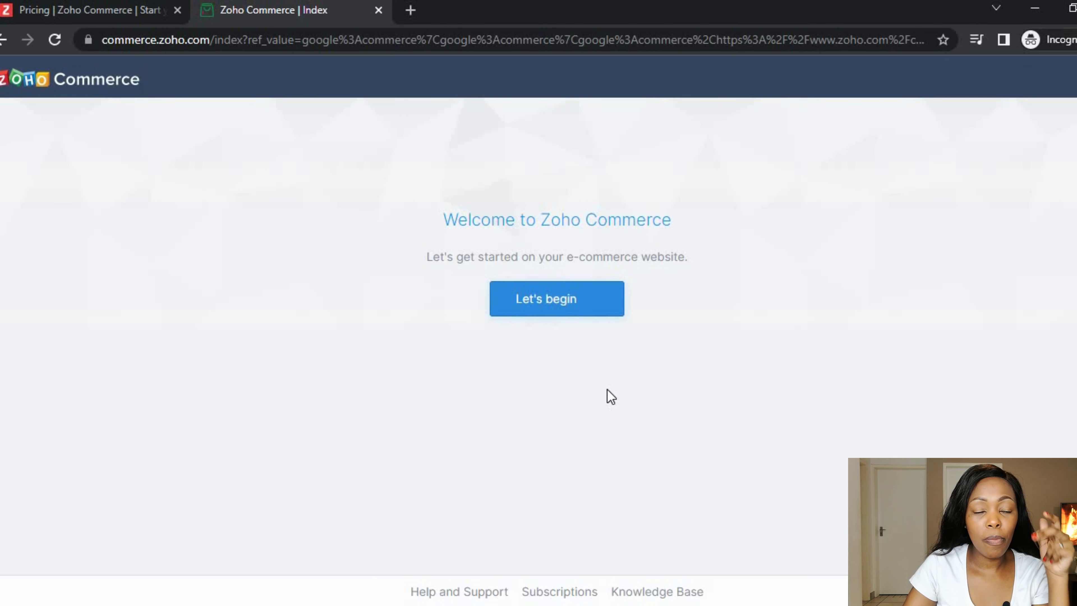
- Begin store setup, answering selling offline and an annual revenue under $1K
{"action": "left_click", "coordinate": [554, 302]}
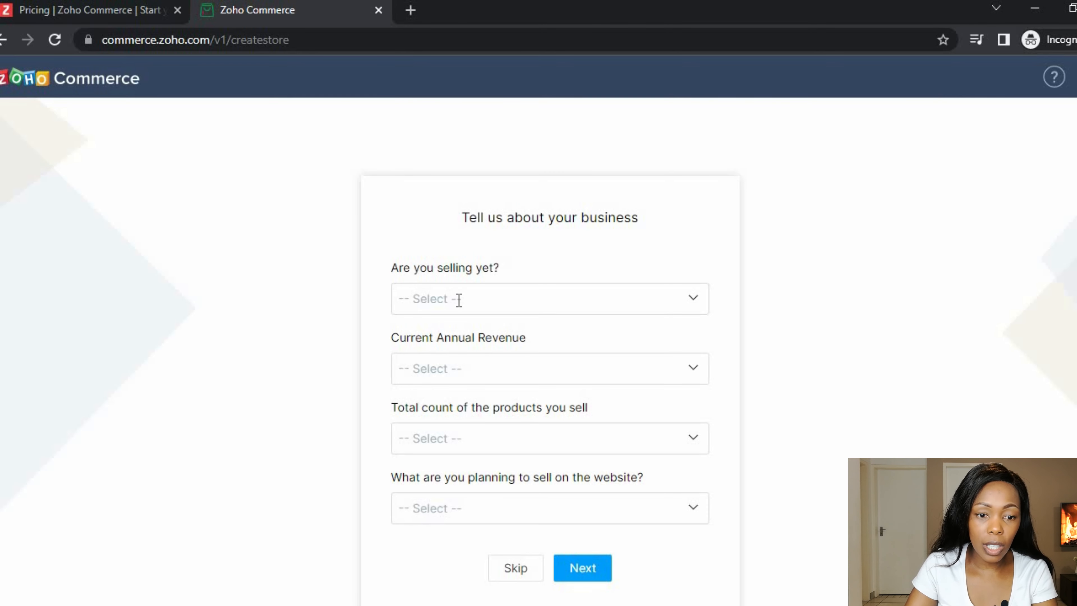
{"action": "left_click", "coordinate": [492, 300]}
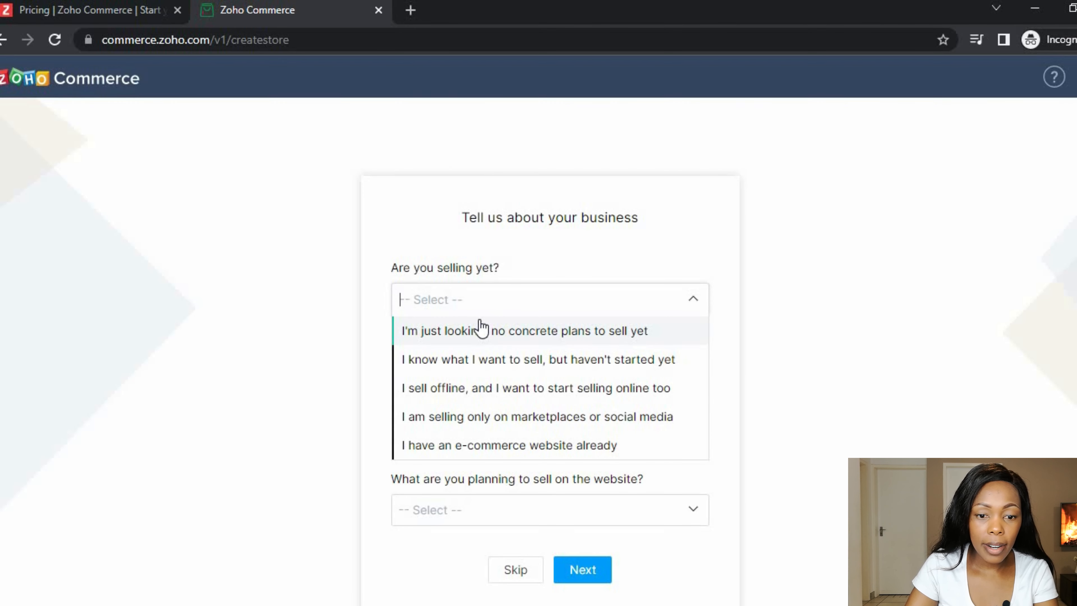
{"action": "left_click", "coordinate": [474, 392]}
{"action": "left_click", "coordinate": [504, 373]}
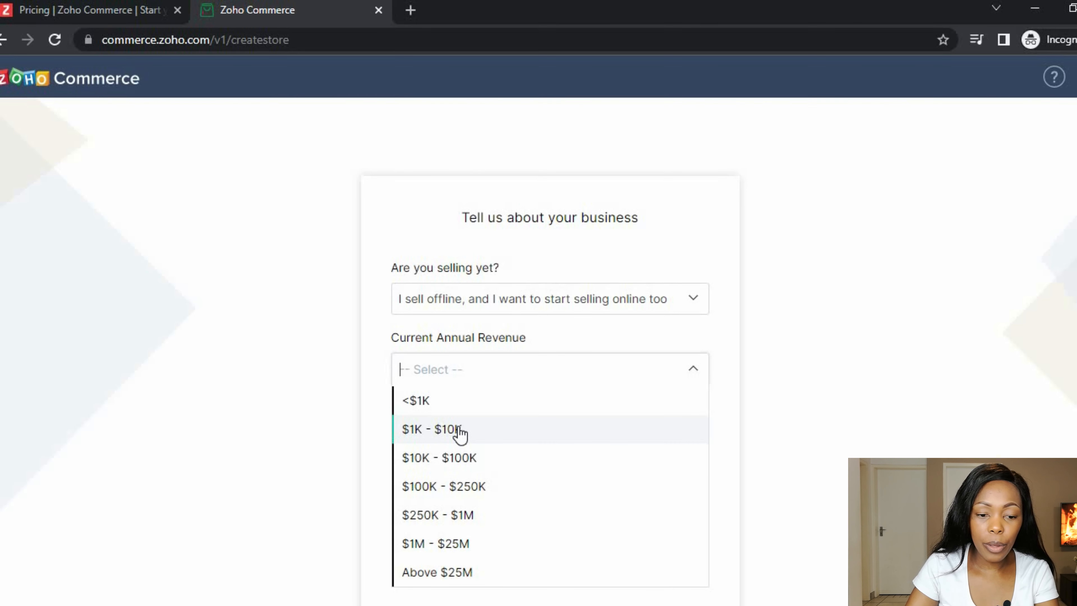
{"action": "left_click", "coordinate": [464, 405]}
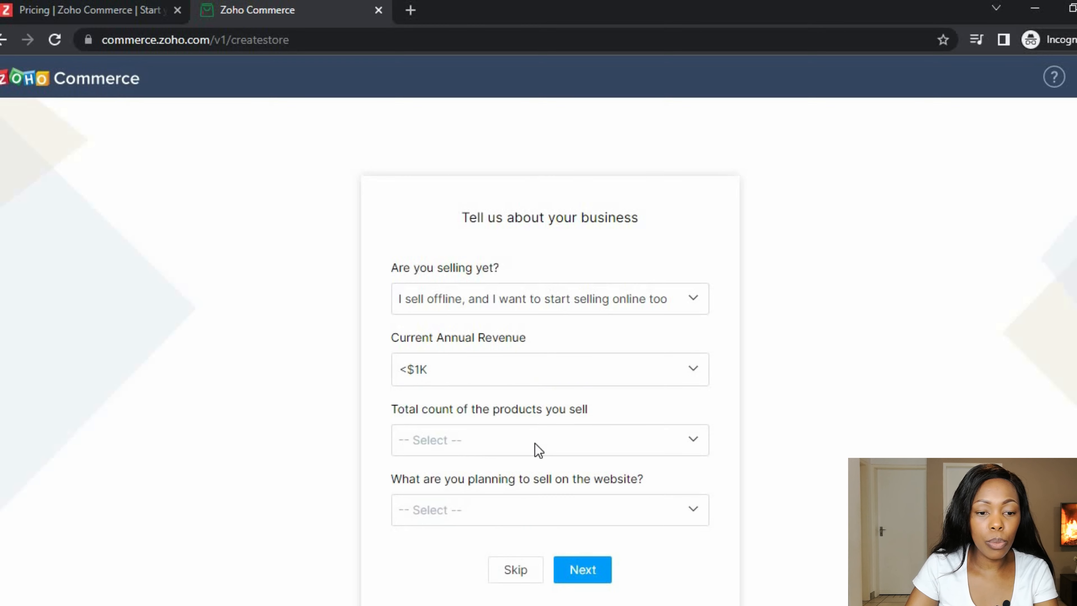
- Set the product count to under 100 and Health & Beauty as what to sell, then continue
{"action": "scroll", "coordinate": [521, 369], "scroll_direction": "down", "scroll_amount": 3}
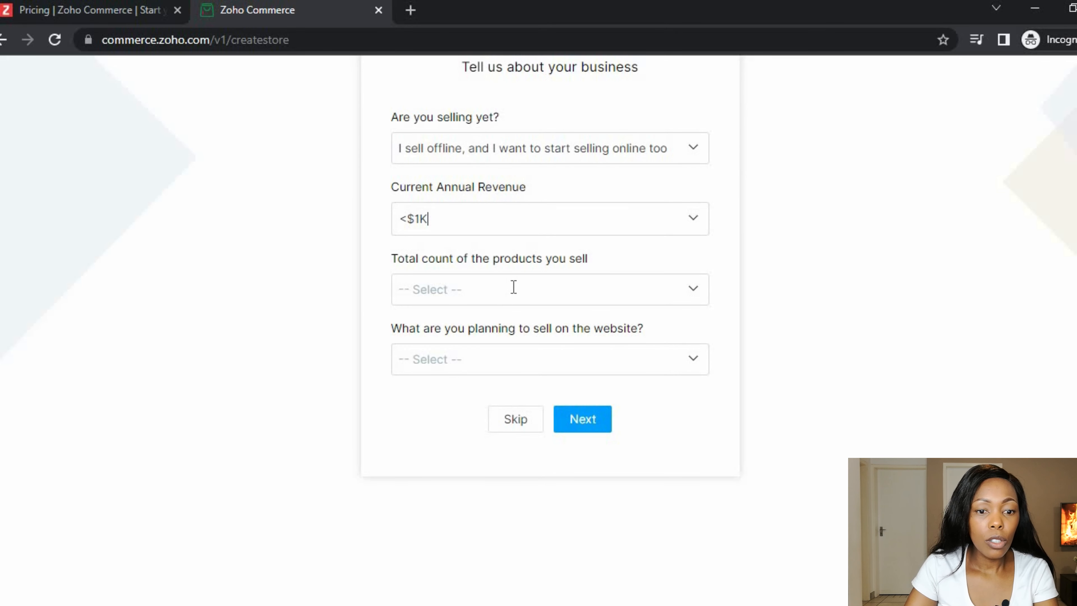
{"action": "left_click", "coordinate": [512, 286]}
{"action": "left_click", "coordinate": [466, 326]}
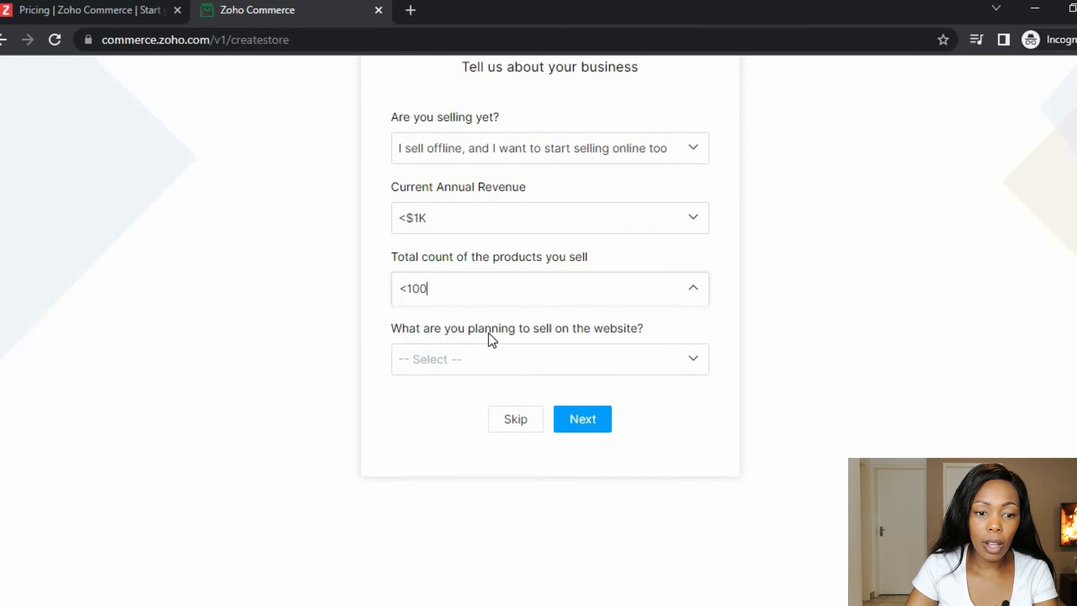
{"action": "left_click", "coordinate": [499, 359]}
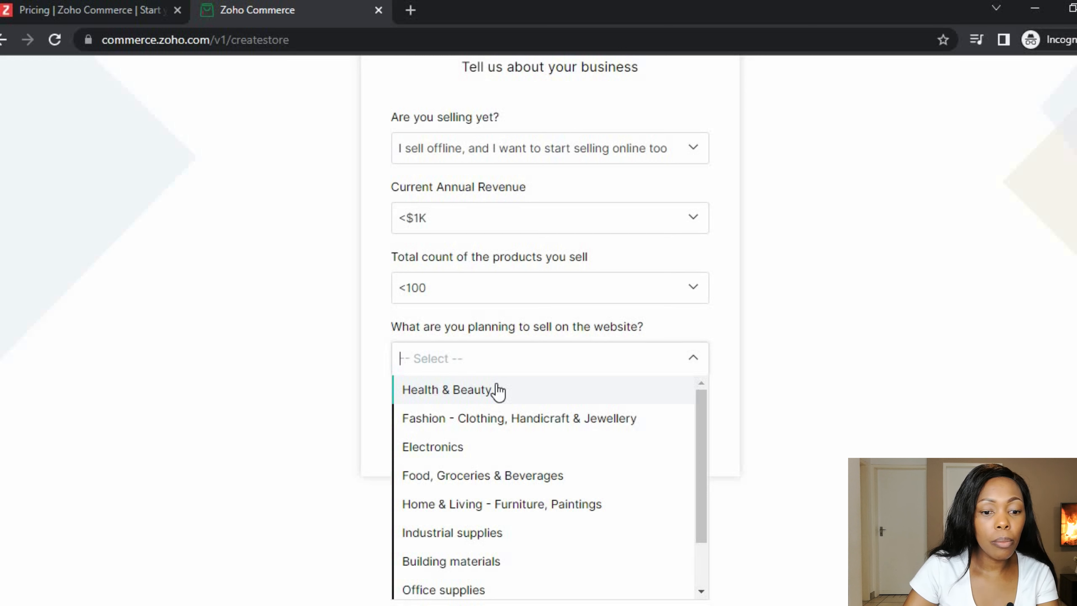
{"action": "left_click", "coordinate": [498, 389]}
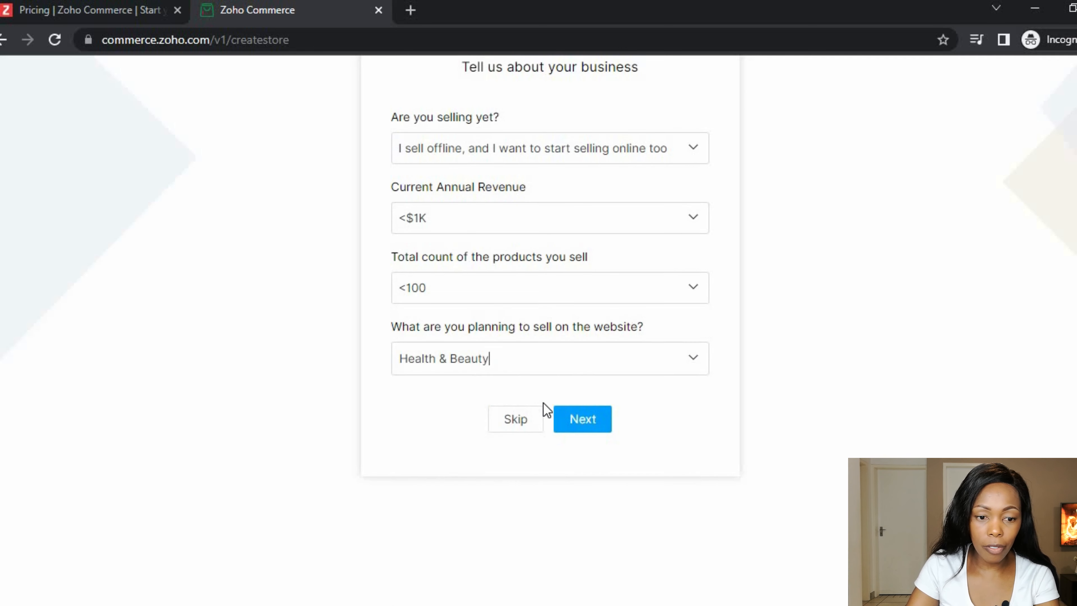
{"action": "left_click", "coordinate": [583, 420]}
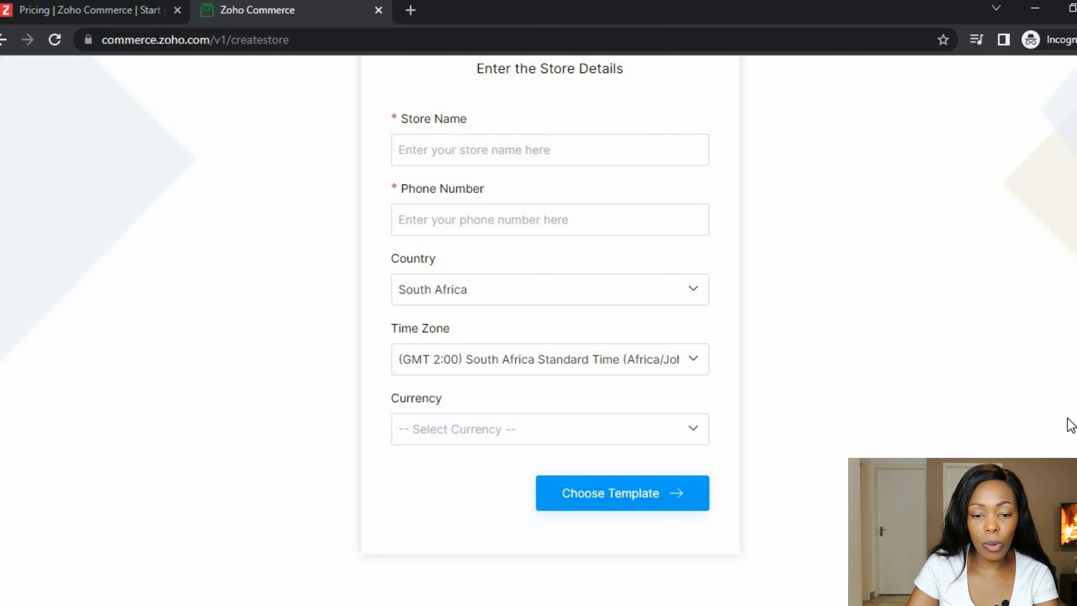
- Copy 'Maya Hair & Beauty' from the Word notes into the Store Name field
{"action": "scroll", "coordinate": [988, 338], "scroll_direction": "up", "scroll_amount": 4}
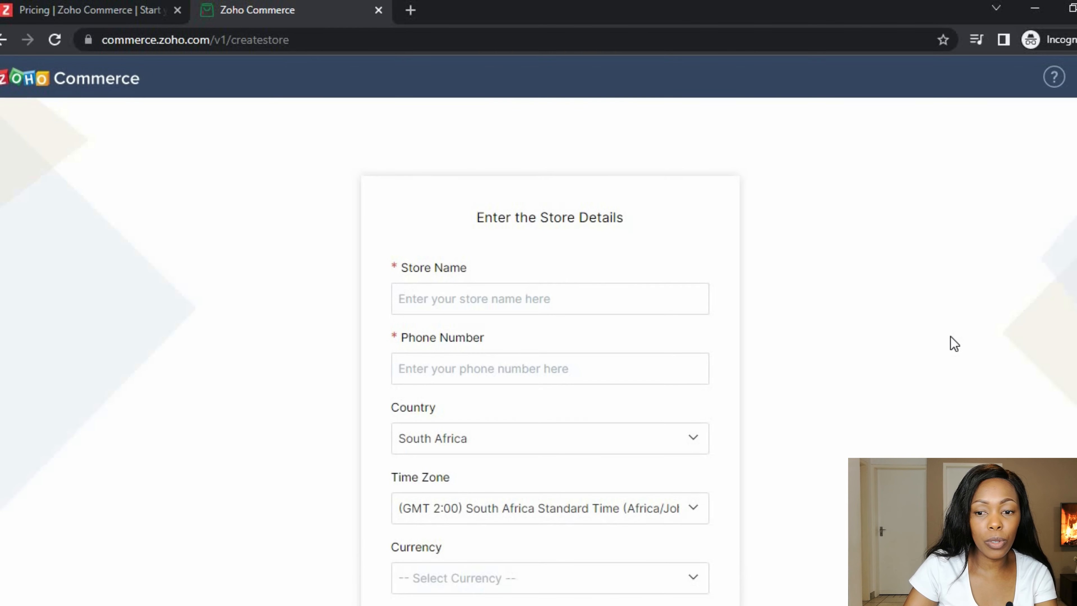
{"action": "scroll", "coordinate": [954, 343], "scroll_direction": "down", "scroll_amount": 2}
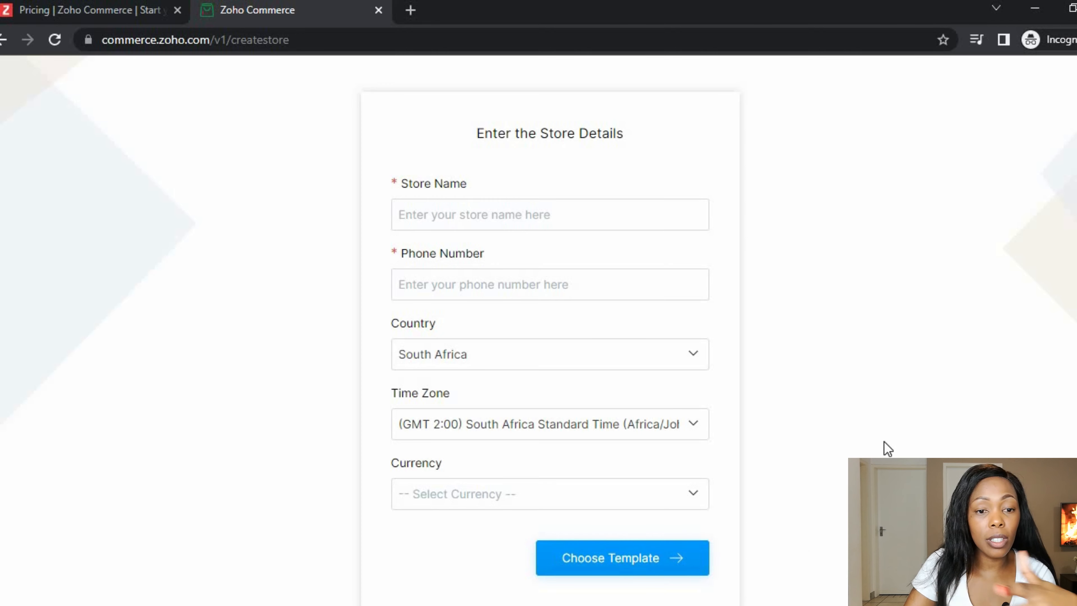
{"action": "key", "text": "alt+Tab"}
{"action": "left_click_drag", "start_coordinate": [483, 240], "coordinate": [356, 238]}
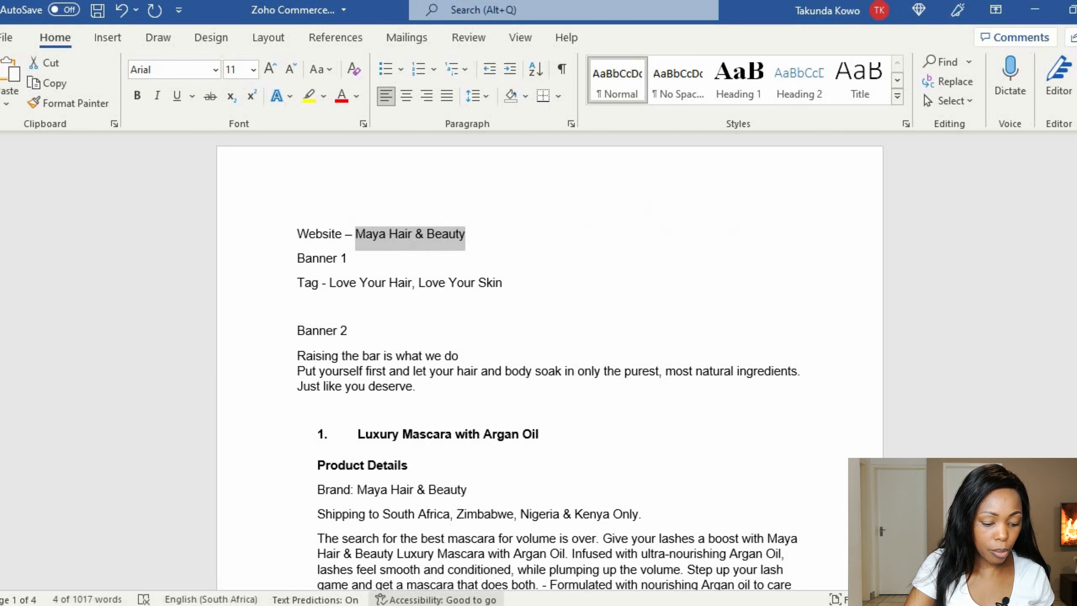
{"action": "key", "text": "ctrl+c"}
{"action": "key", "text": "alt+Tab"}
{"action": "left_click", "coordinate": [465, 212]}
{"action": "key", "text": "ctrl+v"}
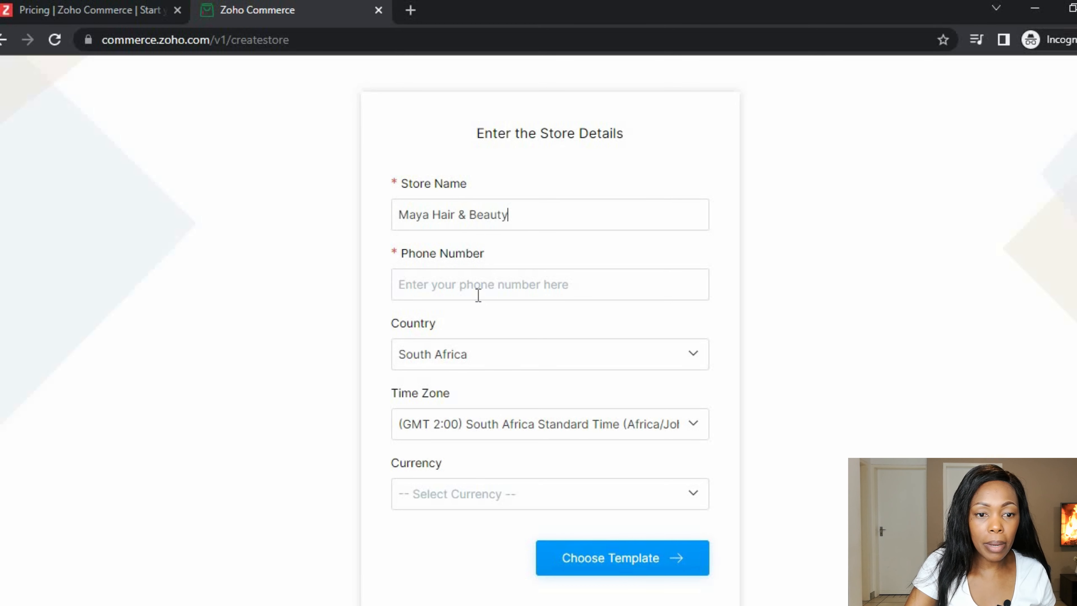
- Enter the store phone number and set the currency to ZAR (South African Rand)
{"action": "left_click", "coordinate": [490, 278]}
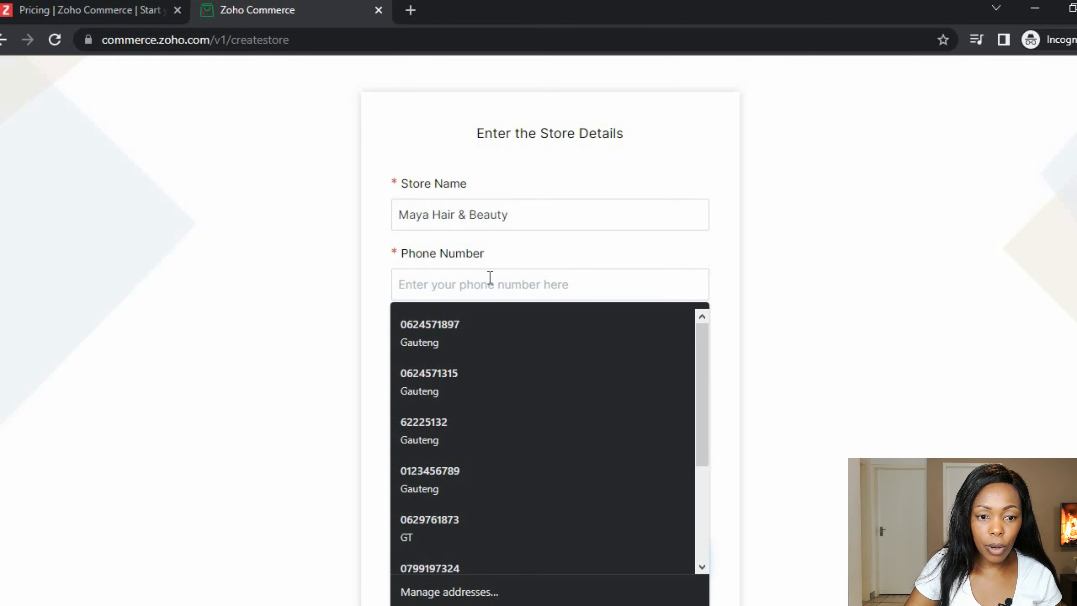
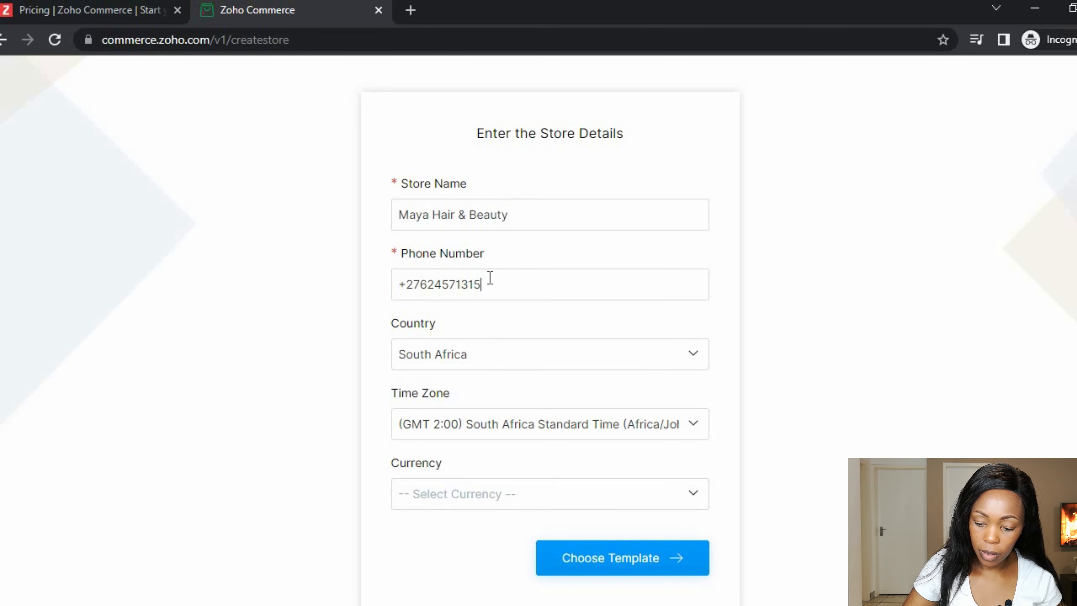
{"action": "left_click", "coordinate": [505, 496]}
{"action": "type", "text": "zar"}
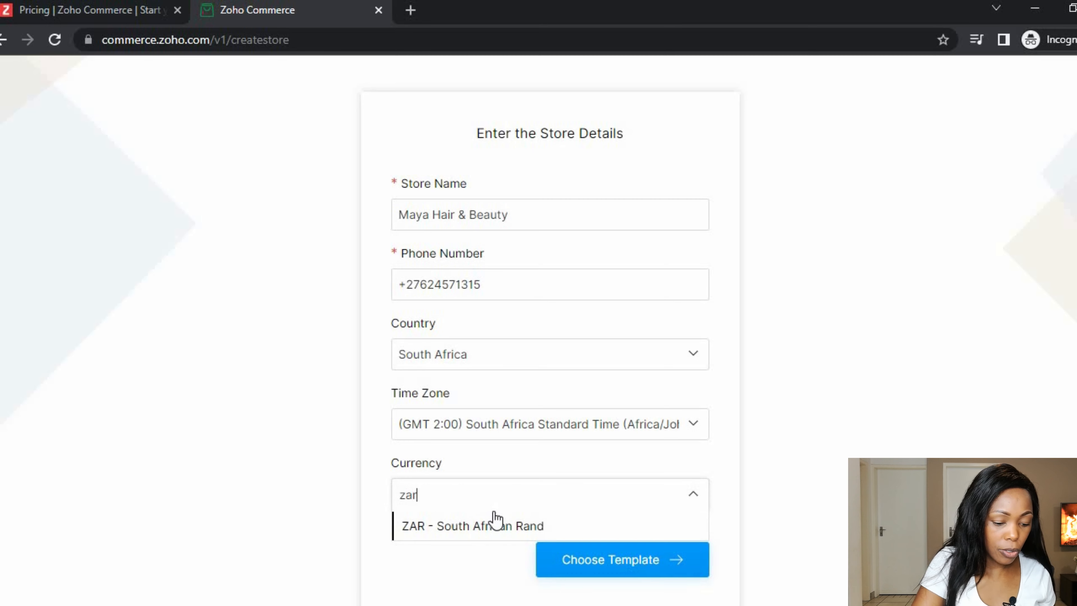
{"action": "left_click", "coordinate": [483, 534]}
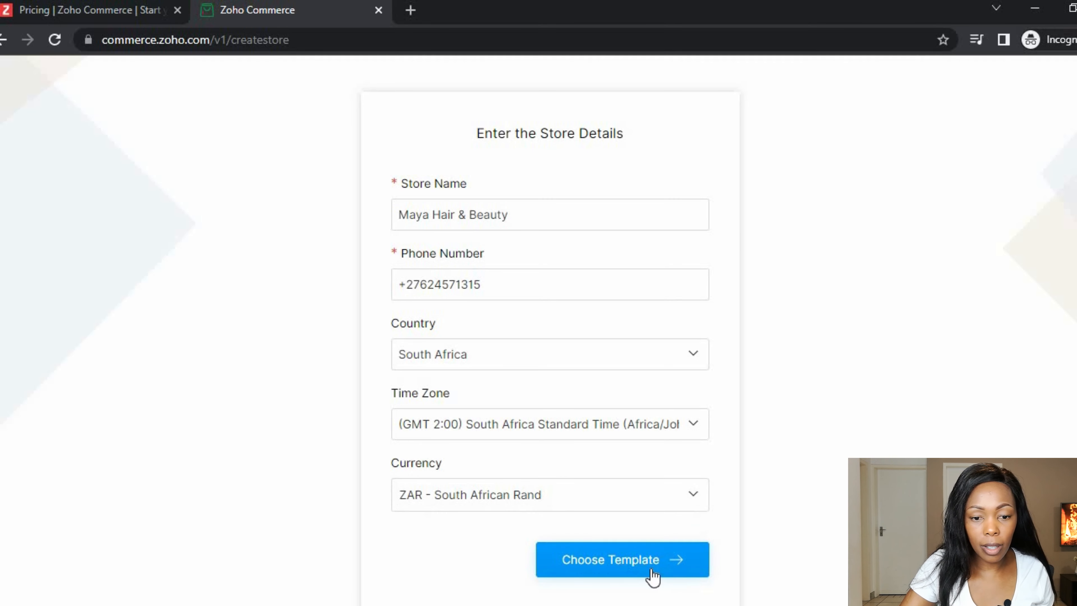
{"action": "left_click", "coordinate": [625, 569]}
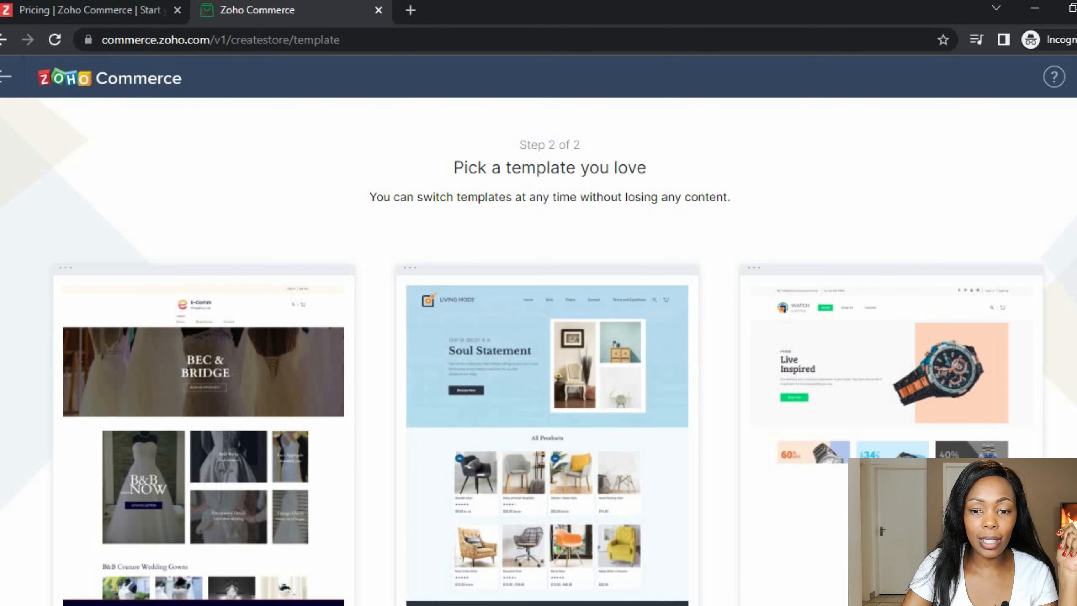
- Browse the template gallery and choose the Nature Skin Care template
{"action": "scroll", "coordinate": [538, 331], "scroll_direction": "down", "scroll_amount": 2}
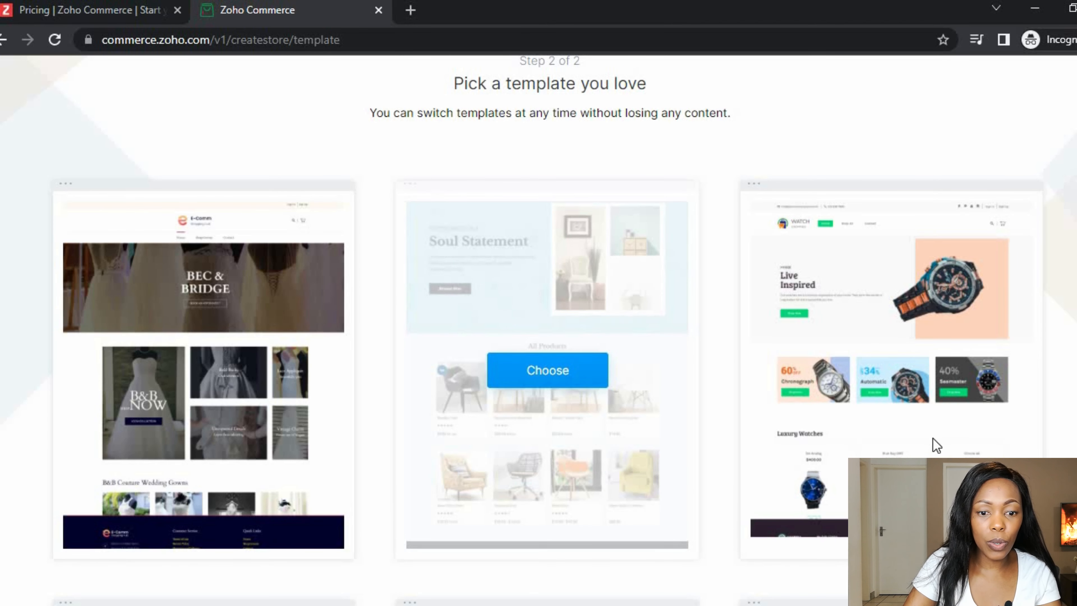
{"action": "scroll", "coordinate": [538, 331], "scroll_direction": "down", "scroll_amount": 12}
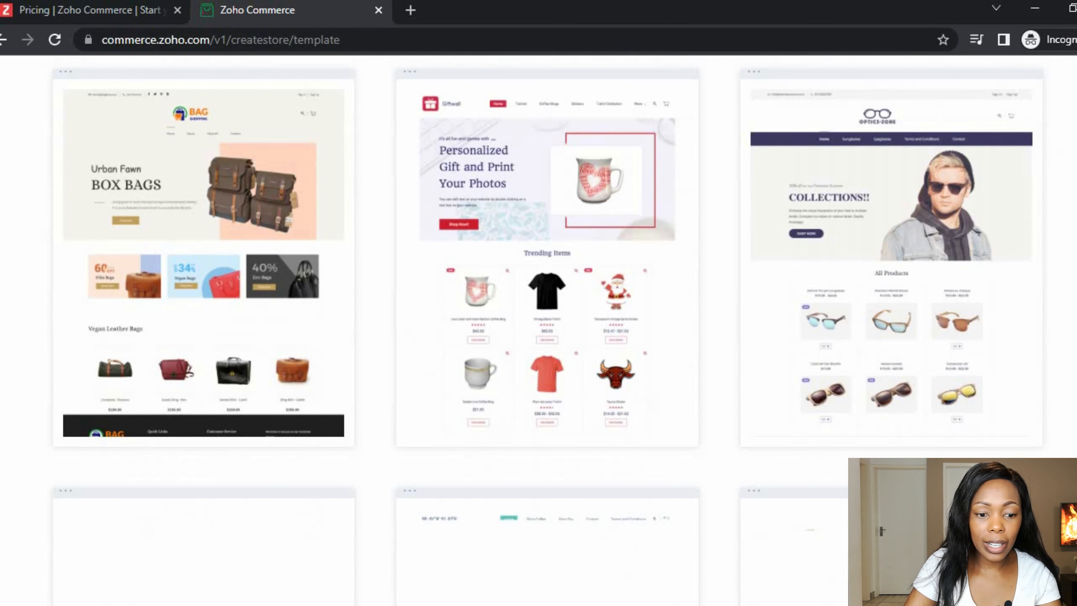
{"action": "scroll", "coordinate": [538, 331], "scroll_direction": "down", "scroll_amount": 8}
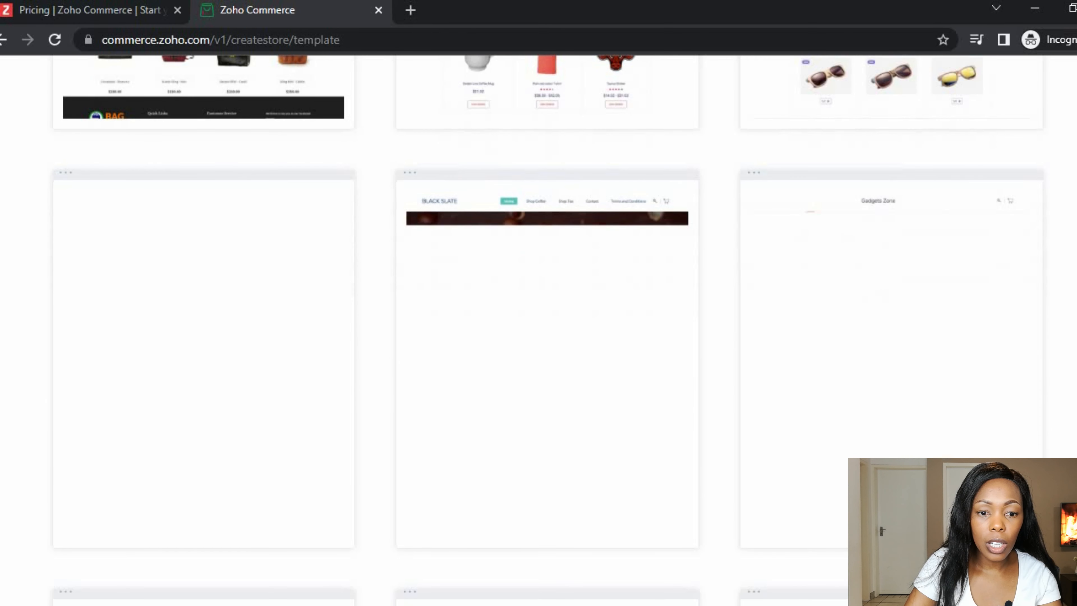
{"action": "scroll", "coordinate": [538, 331], "scroll_direction": "down", "scroll_amount": 1}
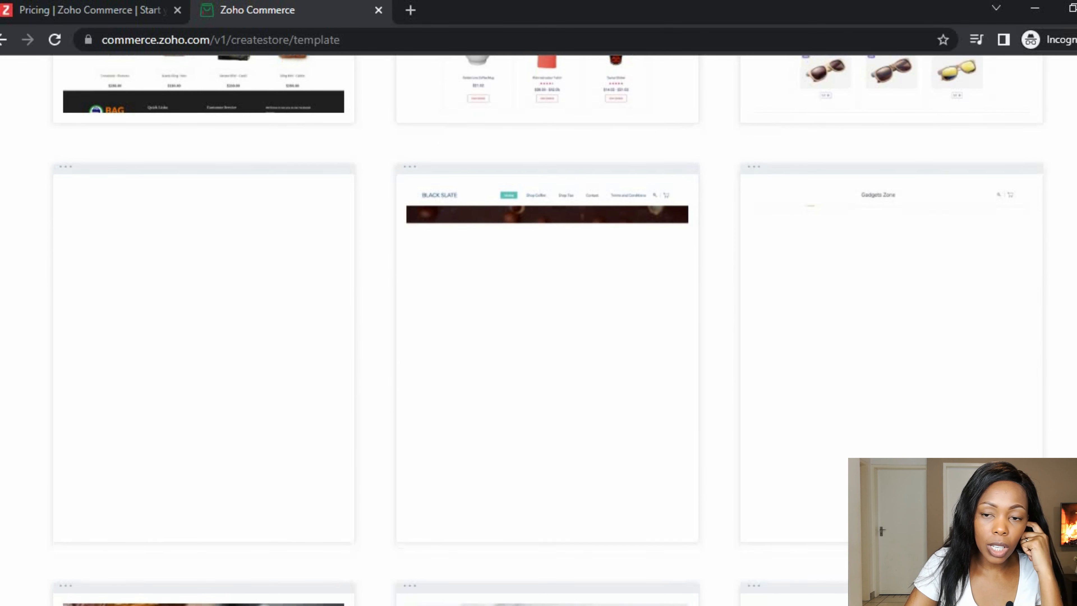
{"action": "scroll", "coordinate": [538, 331], "scroll_direction": "down", "scroll_amount": 1}
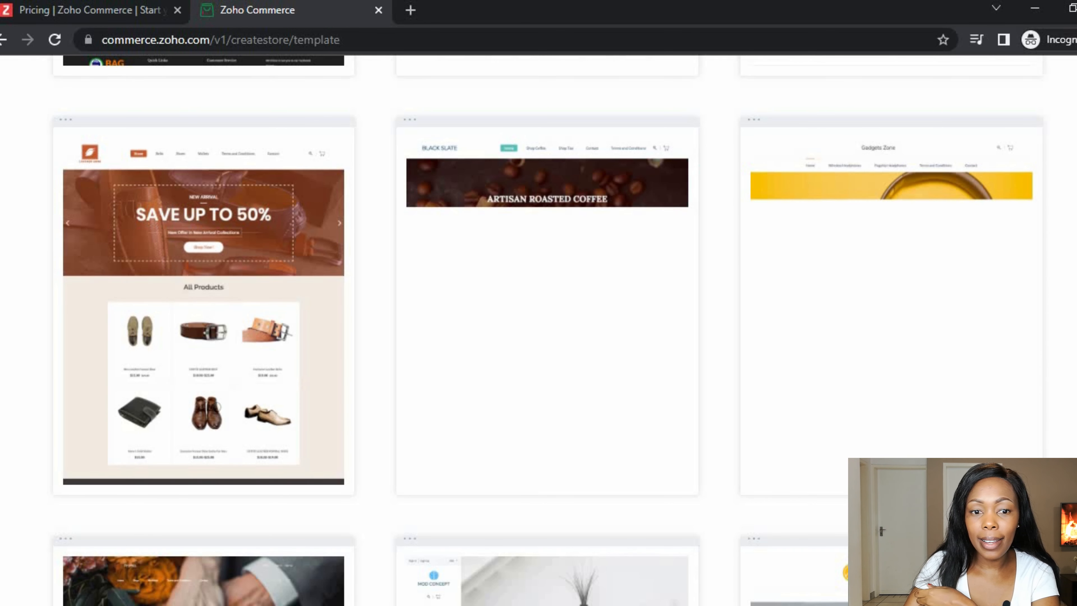
{"action": "scroll", "coordinate": [538, 322], "scroll_direction": "down", "scroll_amount": 8}
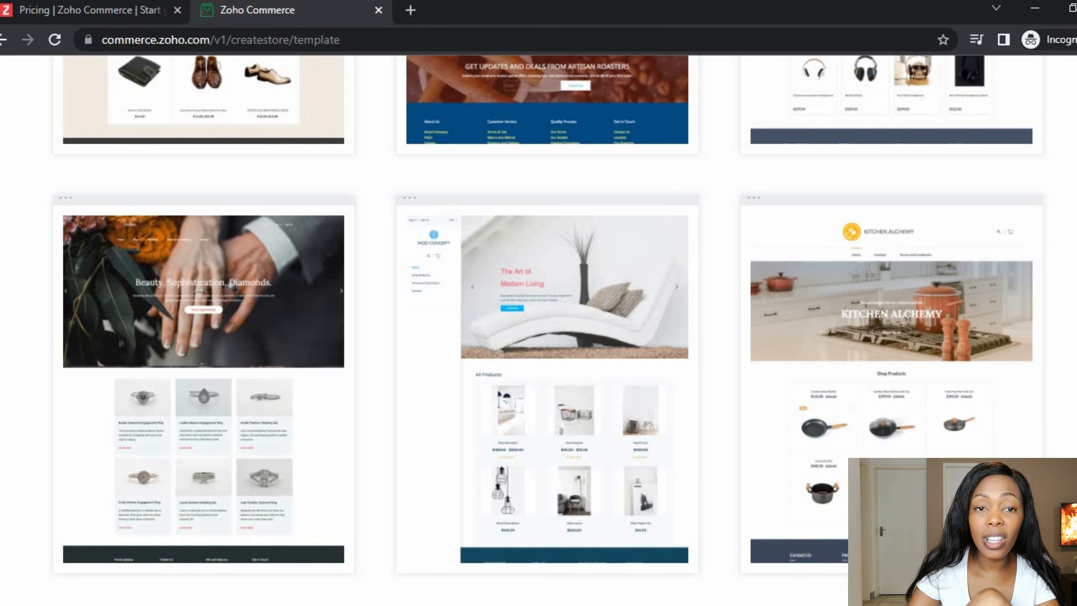
{"action": "scroll", "coordinate": [539, 322], "scroll_direction": "down", "scroll_amount": 8}
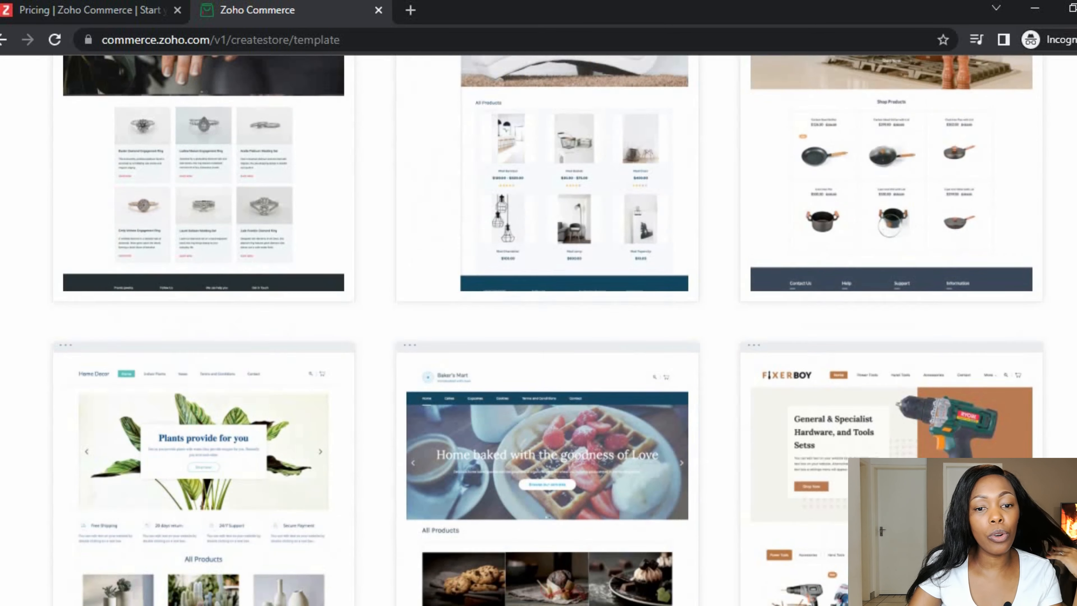
{"action": "scroll", "coordinate": [539, 323], "scroll_direction": "down", "scroll_amount": 1}
{"action": "scroll", "coordinate": [538, 322], "scroll_direction": "down", "scroll_amount": 10}
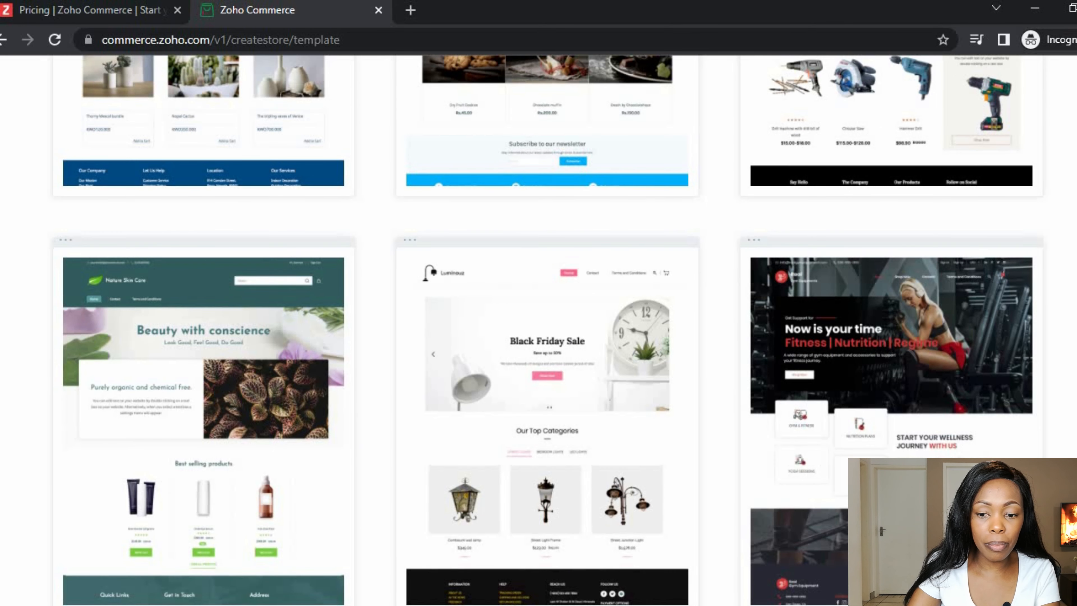
{"action": "scroll", "coordinate": [538, 331], "scroll_direction": "down", "scroll_amount": 5}
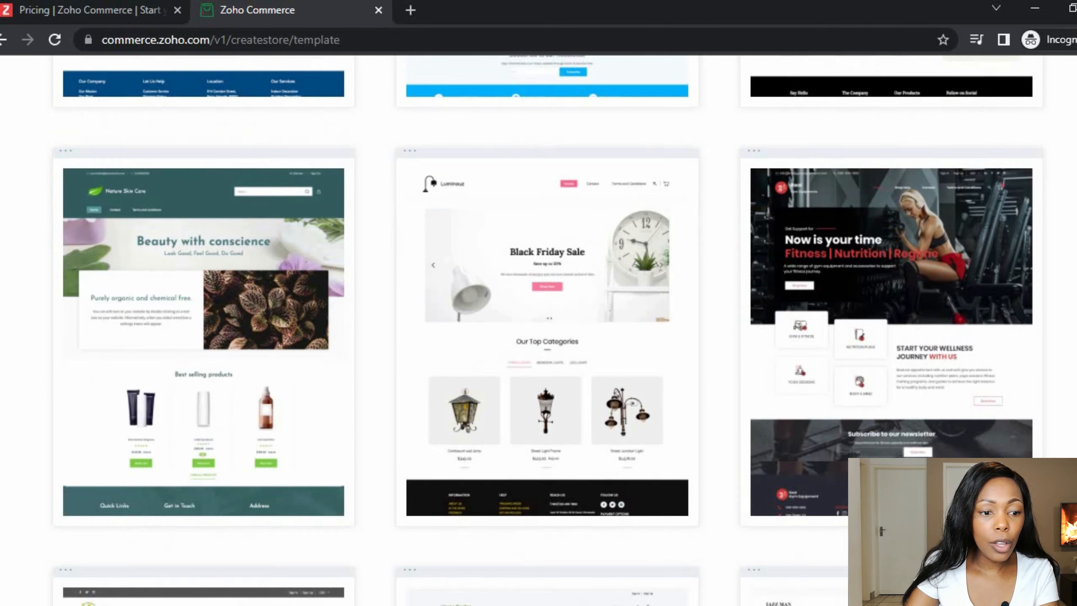
{"action": "scroll", "coordinate": [538, 331], "scroll_direction": "up", "scroll_amount": 3}
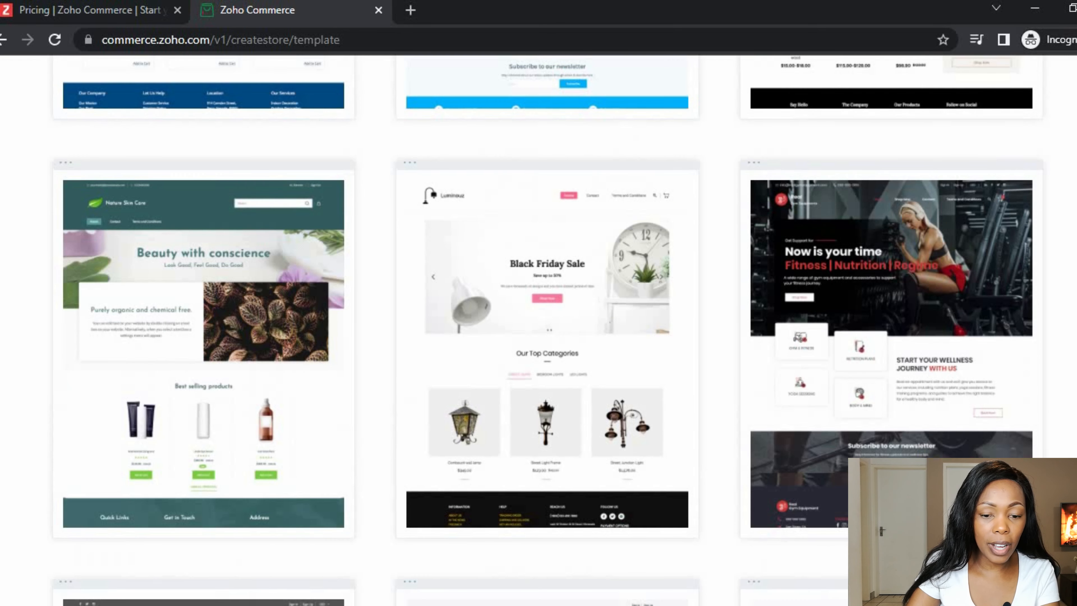
{"action": "mouse_move", "coordinate": [233, 452]}
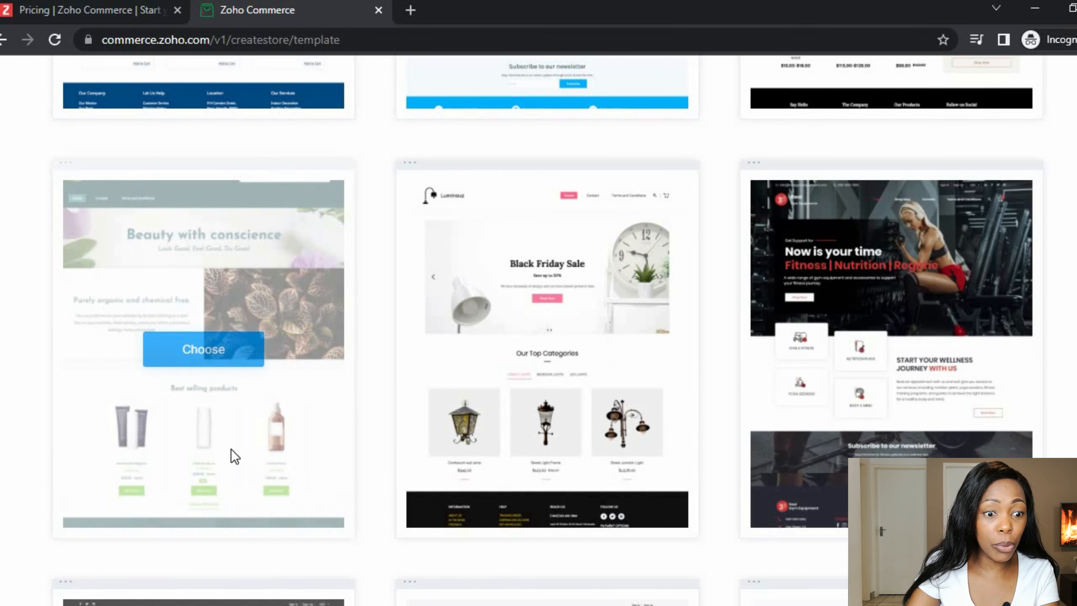
{"action": "left_click", "coordinate": [202, 352]}
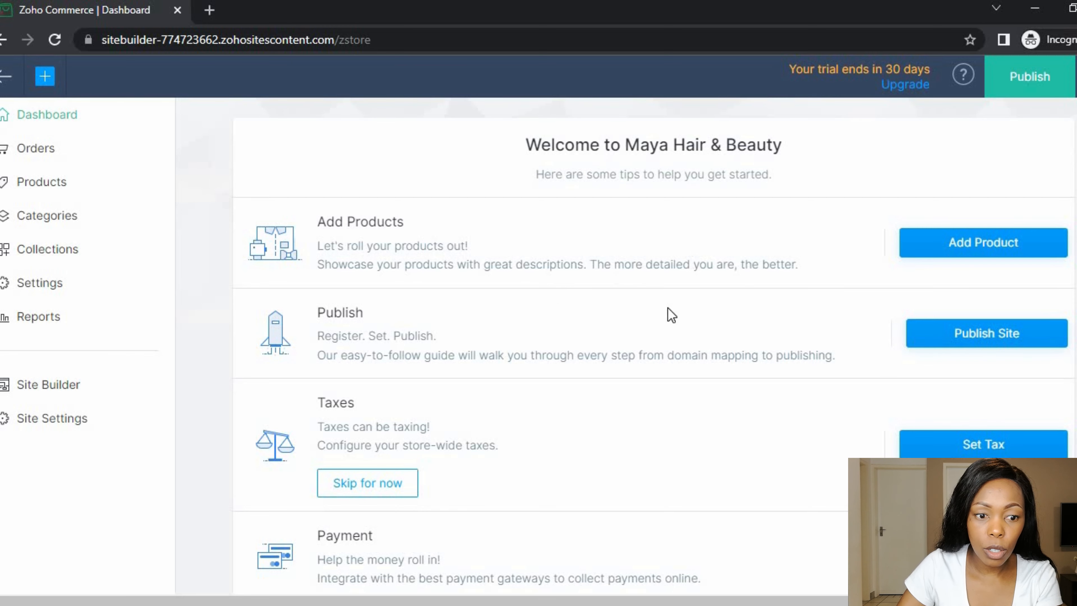
- Look over the Maya Hair & Beauty dashboard welcome page
{"action": "scroll", "coordinate": [645, 295], "scroll_direction": "down", "scroll_amount": 3}
{"action": "scroll", "coordinate": [638, 293], "scroll_direction": "up", "scroll_amount": 3}
{"action": "scroll", "coordinate": [640, 294], "scroll_direction": "down", "scroll_amount": 1}
{"action": "scroll", "coordinate": [641, 293], "scroll_direction": "down", "scroll_amount": 1}
{"action": "scroll", "coordinate": [642, 294], "scroll_direction": "up", "scroll_amount": 2}
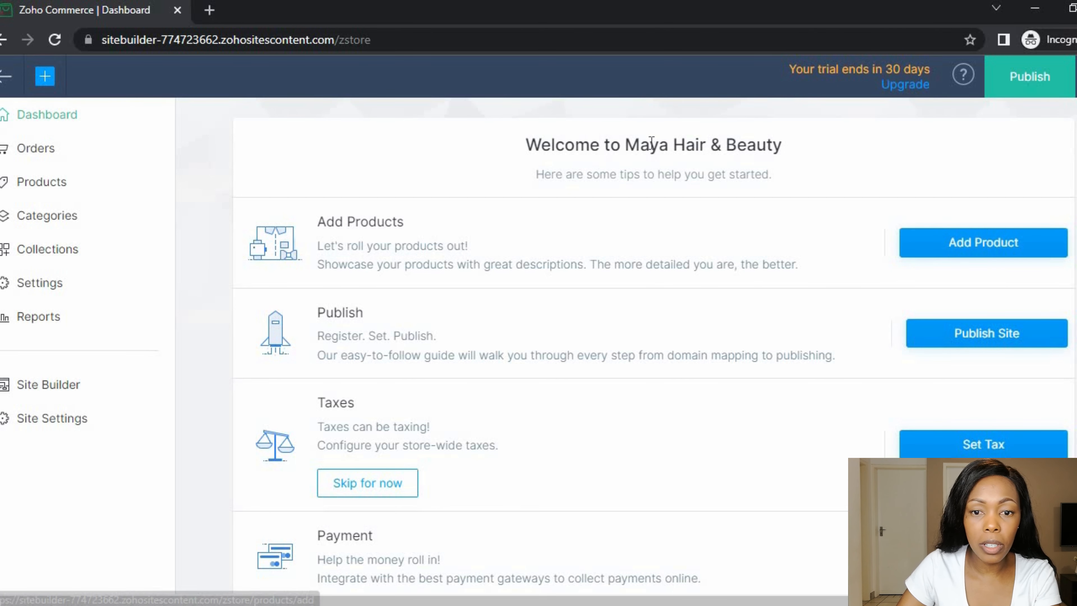
{"action": "left_click_drag", "start_coordinate": [626, 144], "coordinate": [782, 147]}
{"action": "left_click", "coordinate": [843, 165]}
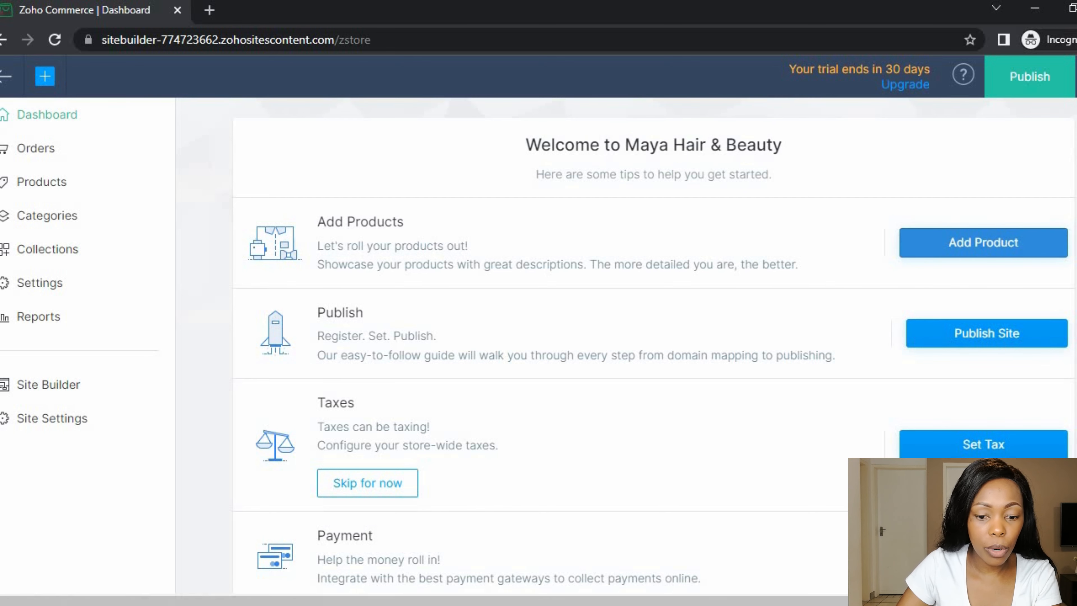
- In the Word notes, select and copy the 'Luxury Mascara with Argan Oil' heading
{"action": "key", "text": "alt+Tab"}
{"action": "left_click", "coordinate": [418, 302]}
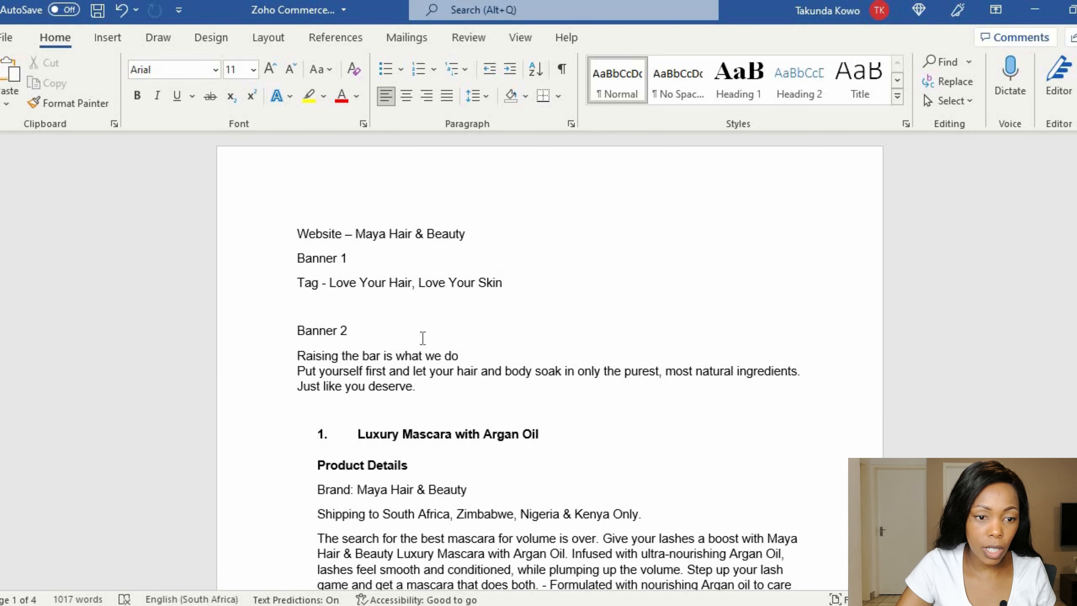
{"action": "scroll", "coordinate": [420, 340], "scroll_direction": "down", "scroll_amount": 2}
{"action": "left_click", "coordinate": [535, 356]}
{"action": "key", "text": "ctrl+shift+Left"}
{"action": "key", "text": "ctrl+shift+Left"}
{"action": "key", "text": "ctrl+shift+Left"}
{"action": "key", "text": "ctrl+shift+Left"}
{"action": "key", "text": "ctrl+shift+Left"}
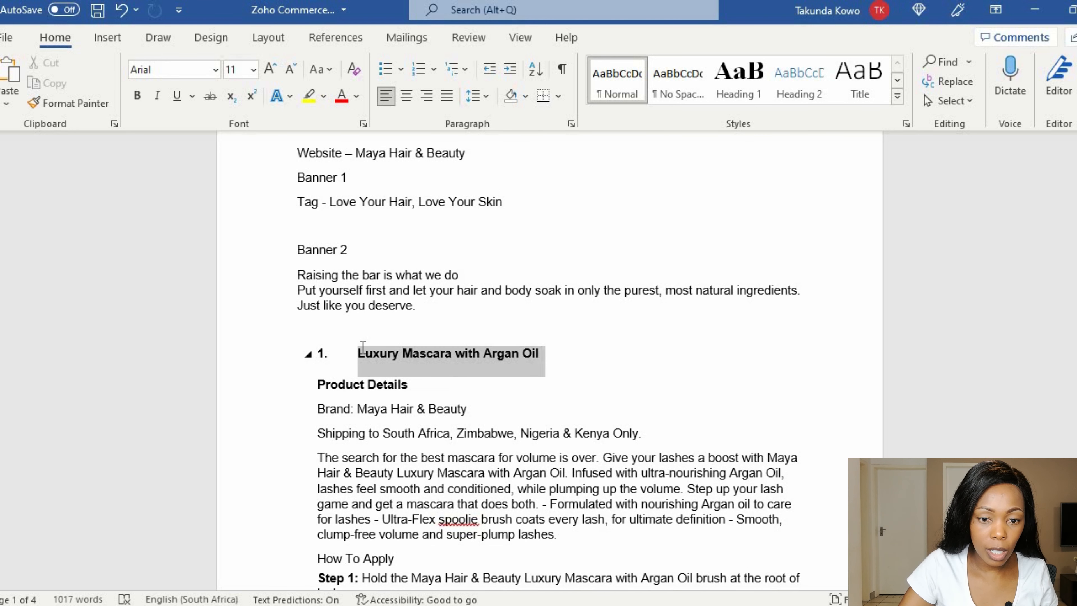
{"action": "key", "text": "alt+Tab"}
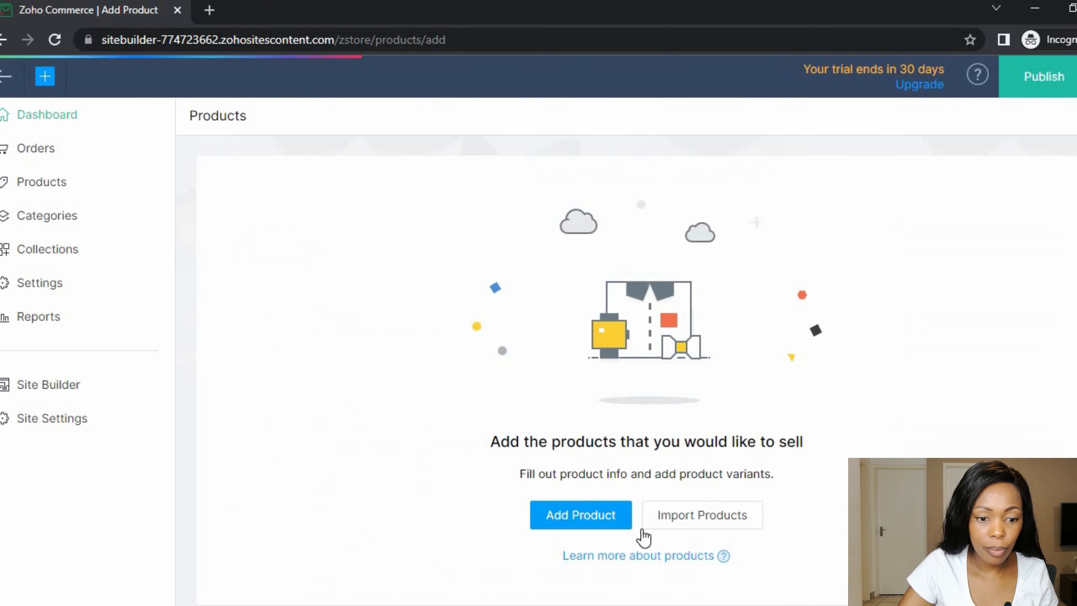
- Go to Products and open a blank Add Product form
{"action": "left_click", "coordinate": [593, 518]}
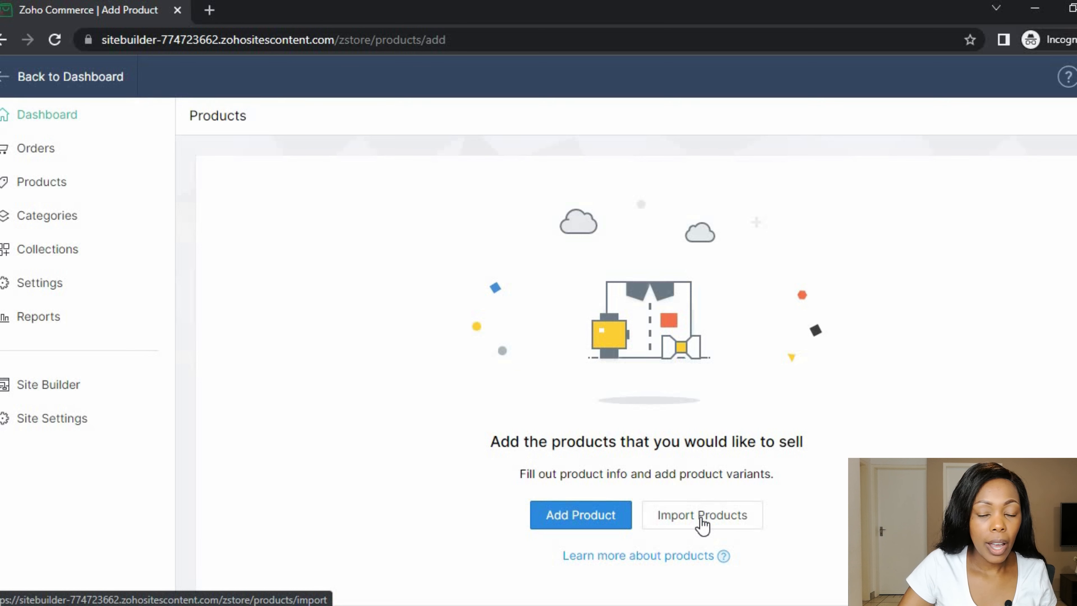
{"action": "left_click", "coordinate": [586, 523]}
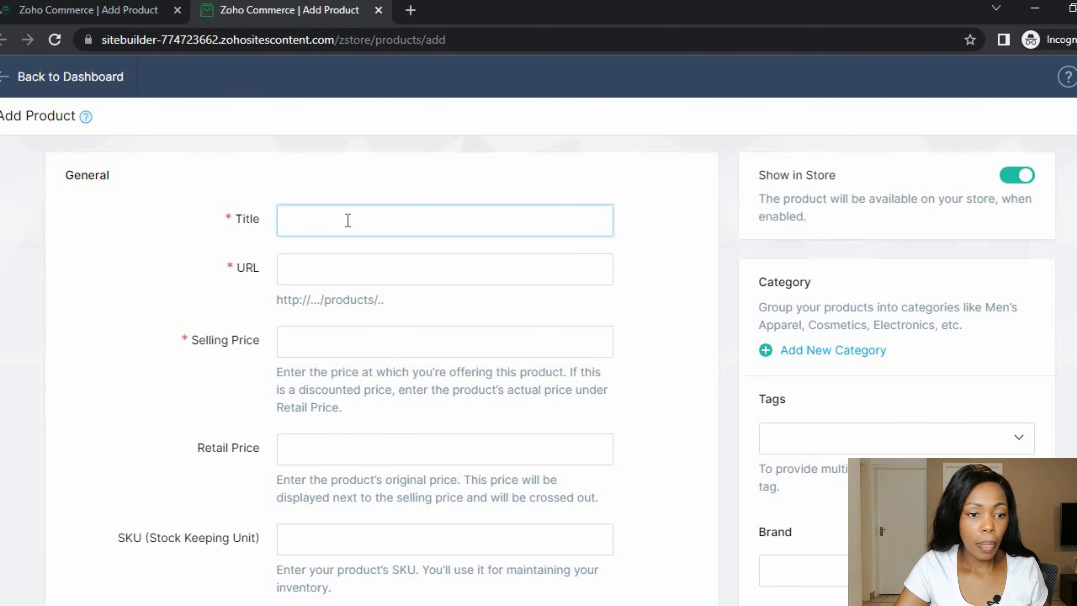
- Paste 'Luxury Mascara with Argan Oil' as the title, removing the leading numbering
{"action": "type", "text": "1.\tLuxury Mascara with Argan Oil"}
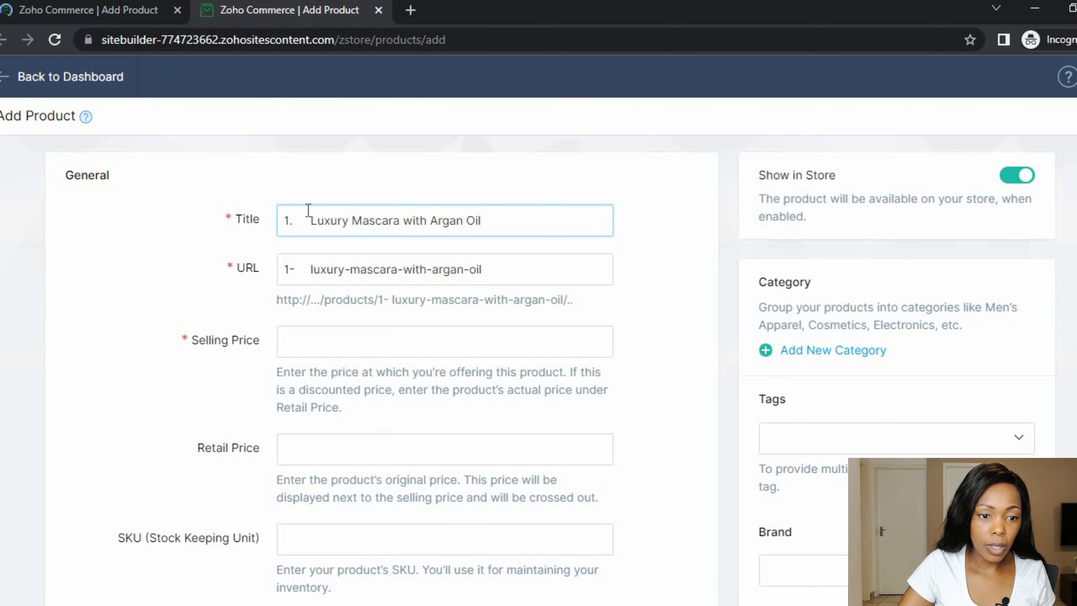
{"action": "left_click", "coordinate": [310, 219]}
{"action": "key", "text": "BackSpace"}
{"action": "key", "text": "BackSpace"}
{"action": "key", "text": "BackSpace"}
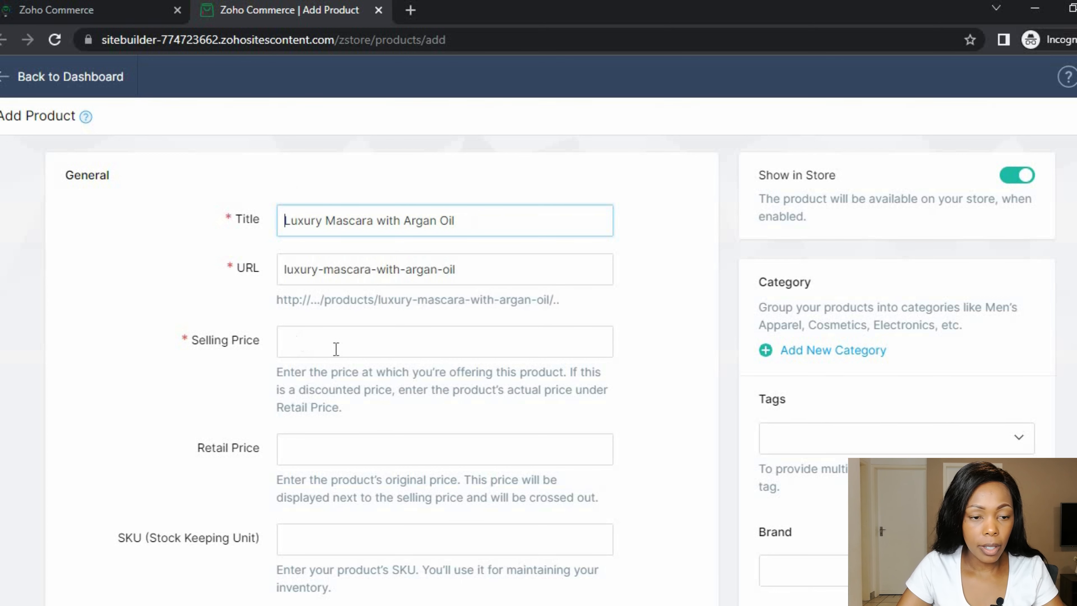
- Enter Selling Price 300 and Retail Price 250, copying the brand name from the notes
{"action": "left_click", "coordinate": [335, 347]}
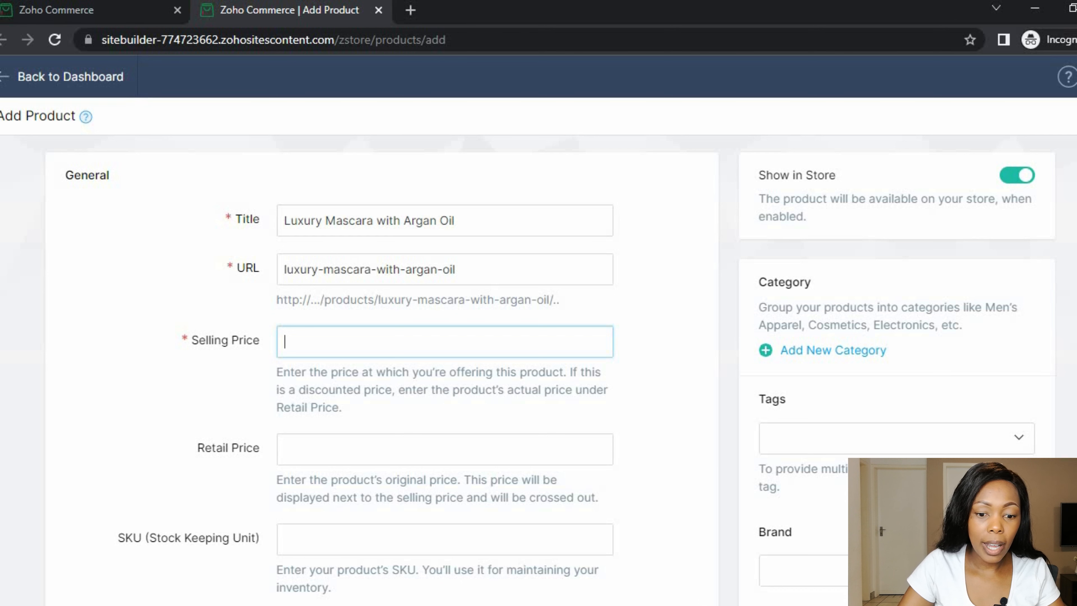
{"action": "mouse_move", "coordinate": [705, 605]}
{"action": "left_click", "coordinate": [711, 572]}
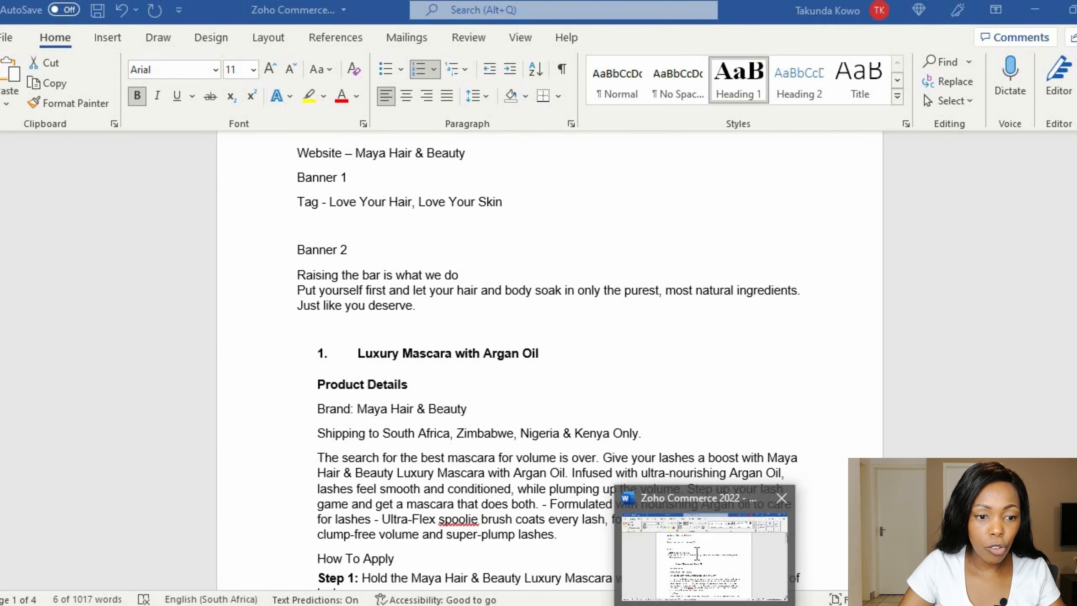
{"action": "left_click", "coordinate": [507, 385]}
{"action": "left_click_drag", "start_coordinate": [468, 409], "coordinate": [383, 420]}
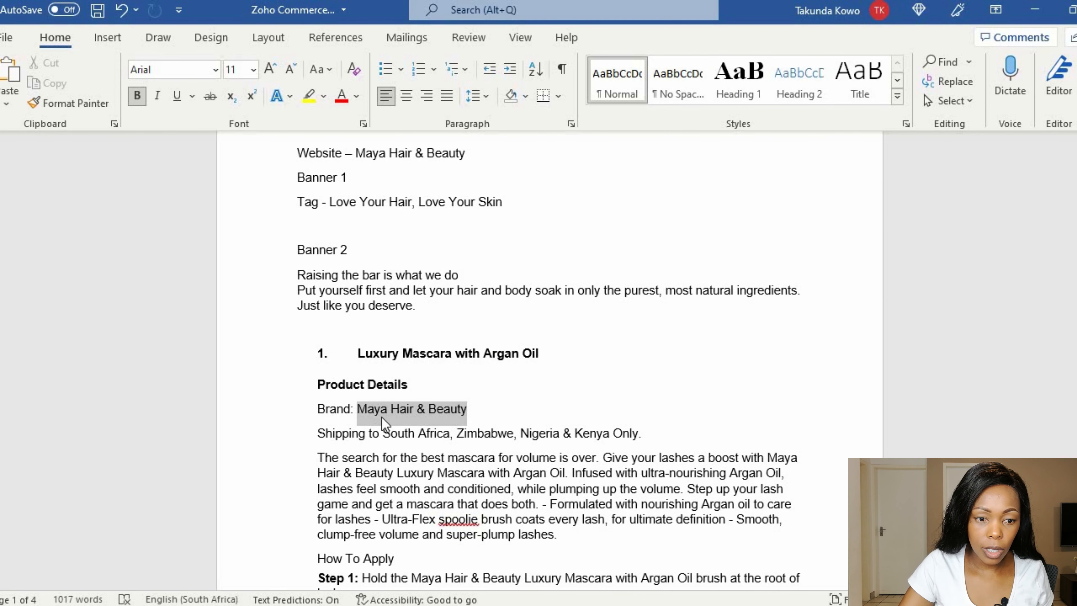
{"action": "key", "text": "alt+Tab"}
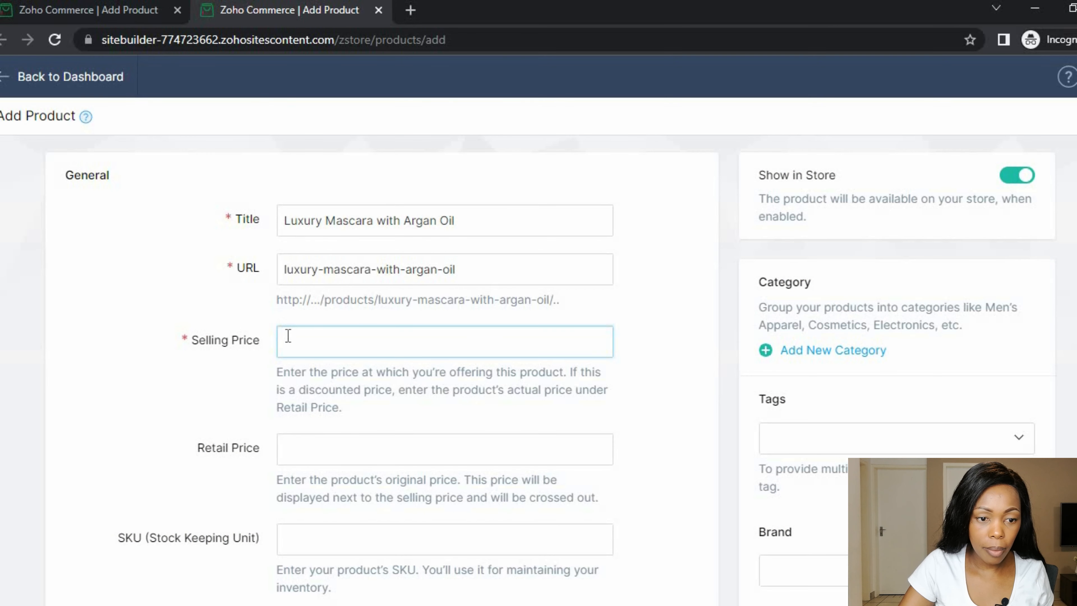
{"action": "scroll", "coordinate": [335, 355], "scroll_direction": "down", "scroll_amount": 4}
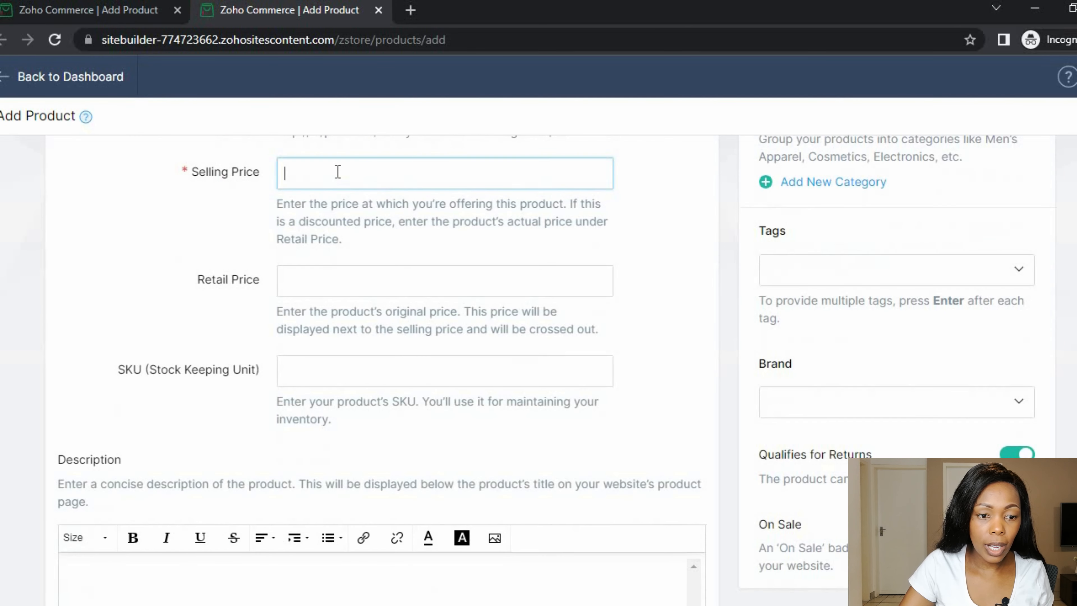
{"action": "type", "text": "00"}
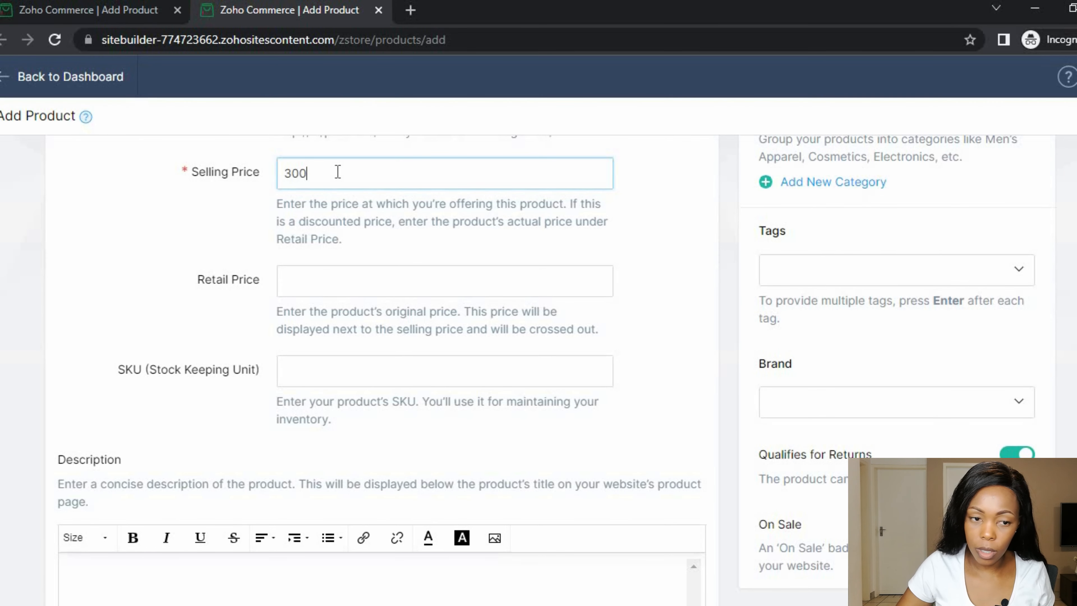
{"action": "left_click", "coordinate": [233, 242]}
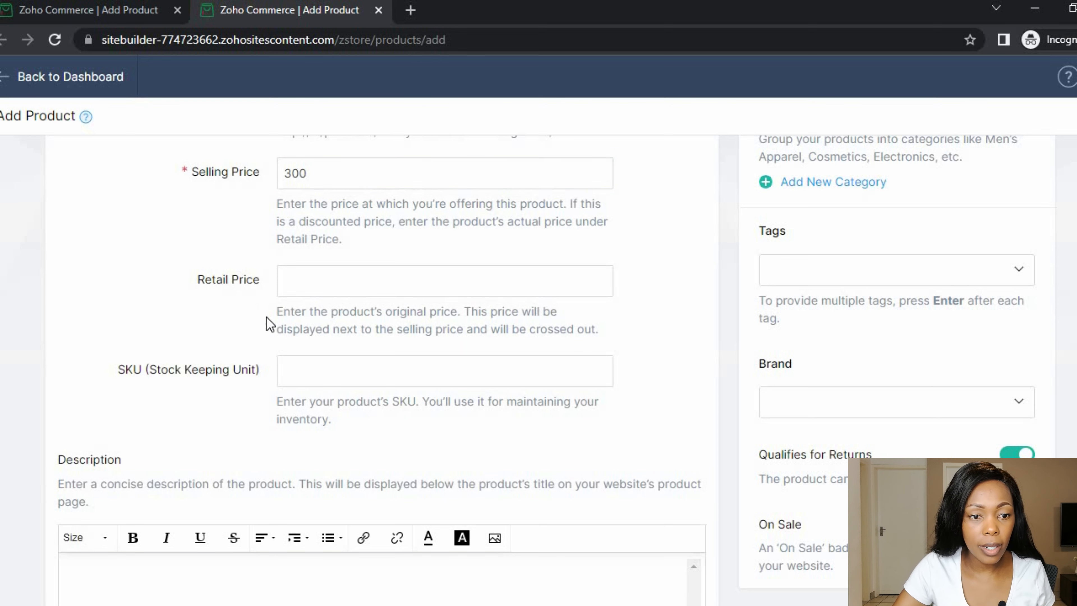
{"action": "left_click", "coordinate": [342, 270]}
{"action": "type", "text": "250"}
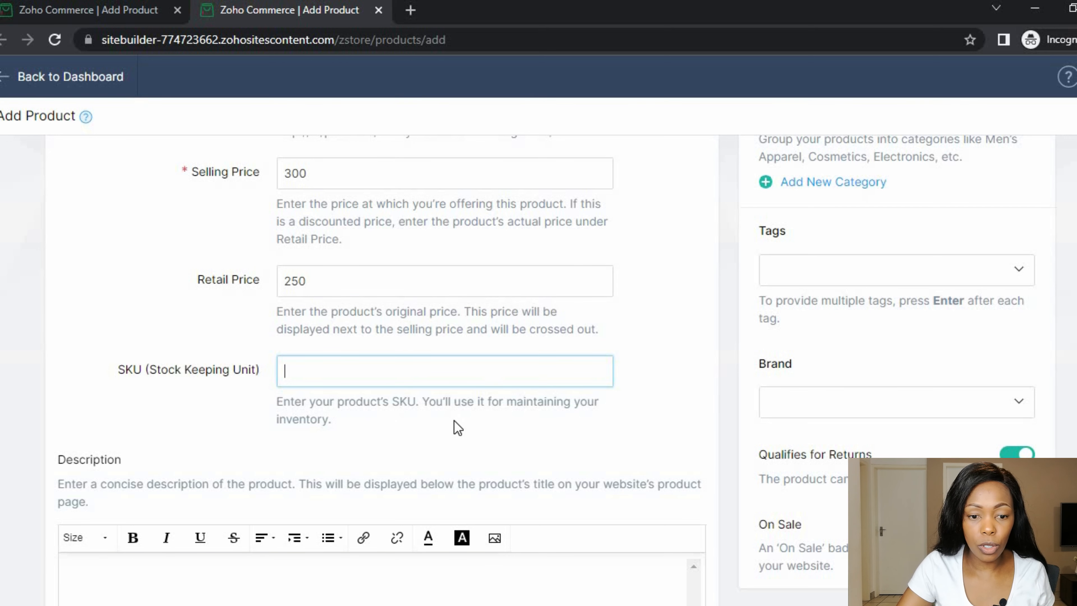
{"action": "scroll", "coordinate": [176, 429], "scroll_direction": "down", "scroll_amount": 2}
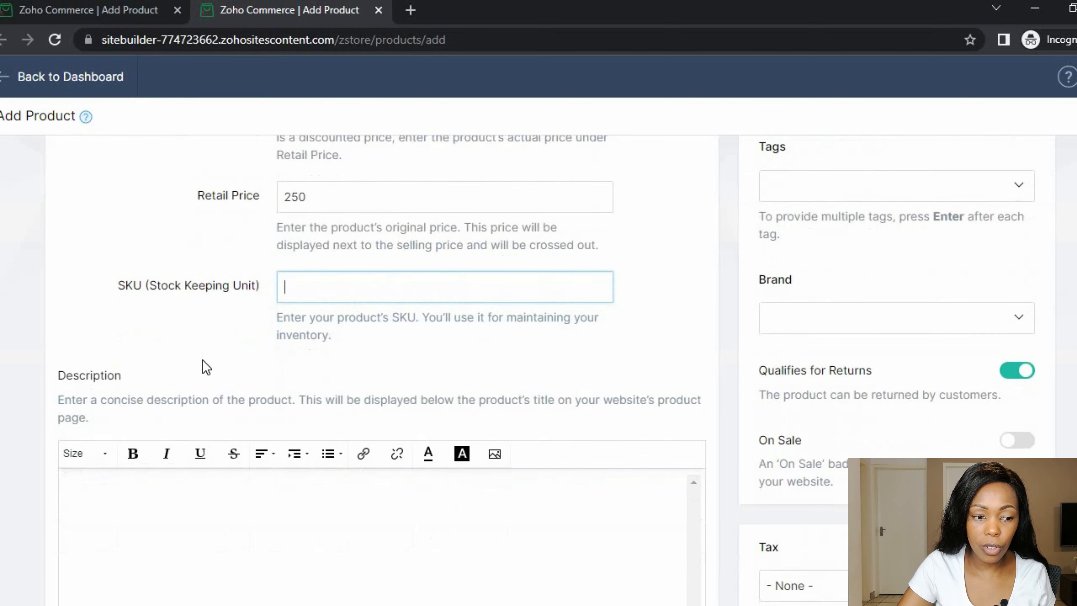
{"action": "scroll", "coordinate": [240, 319], "scroll_direction": "up", "scroll_amount": 6}
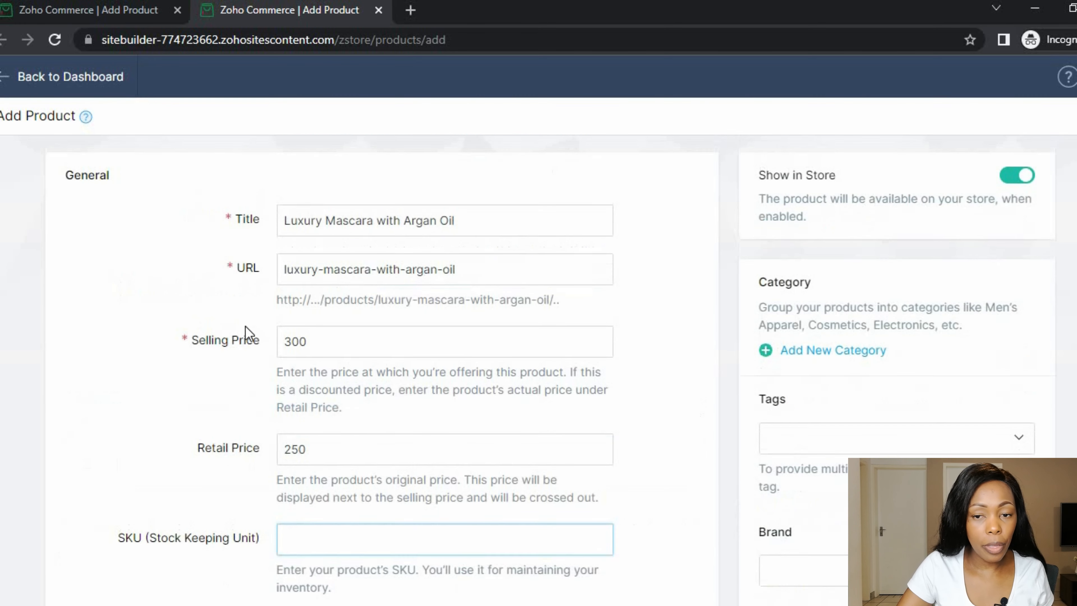
- Switch on Show in Store so the product is available in the store
{"action": "left_click", "coordinate": [1013, 184]}
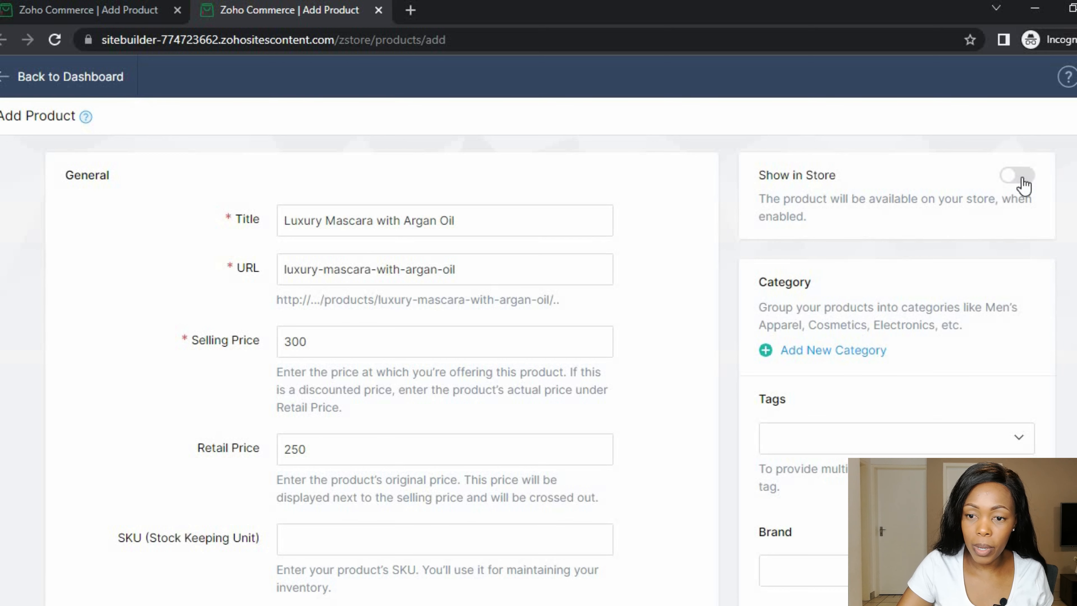
{"action": "left_click", "coordinate": [1023, 185]}
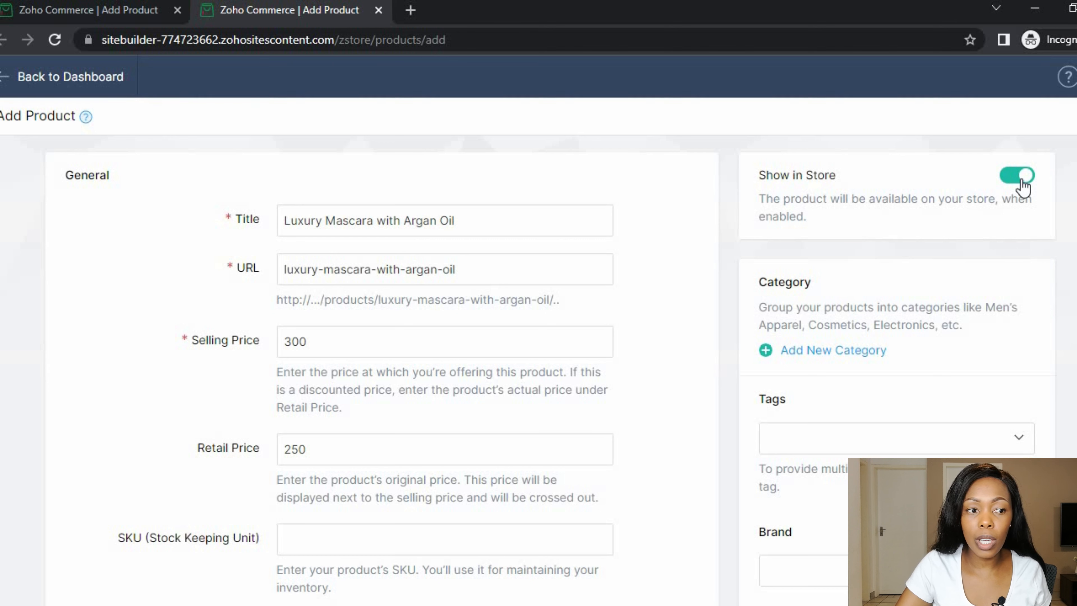
{"action": "scroll", "coordinate": [923, 245], "scroll_direction": "down", "scroll_amount": 3}
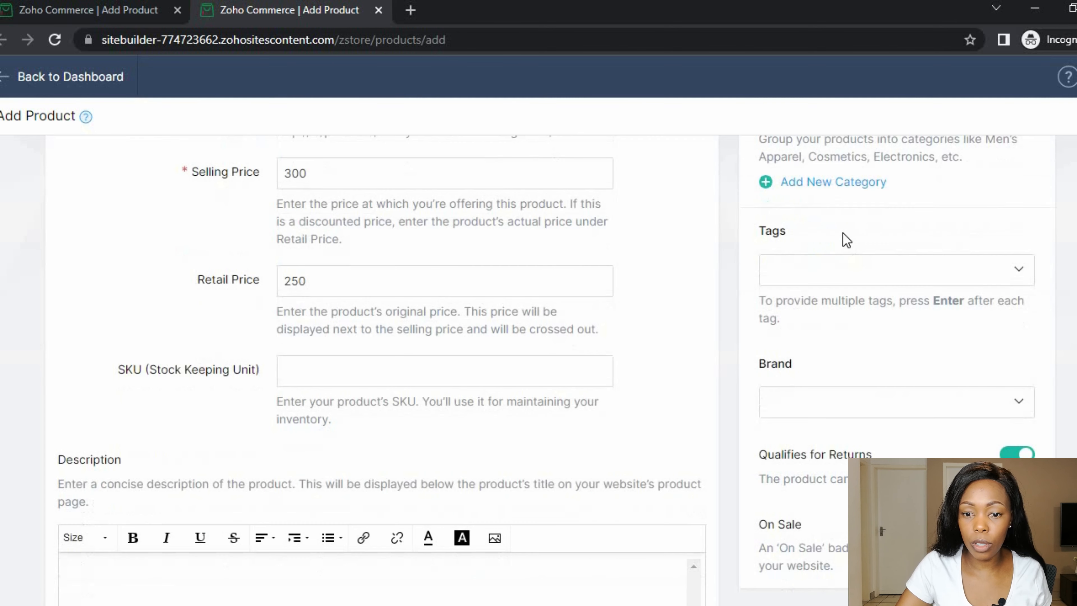
{"action": "scroll", "coordinate": [830, 239], "scroll_direction": "up", "scroll_amount": 2}
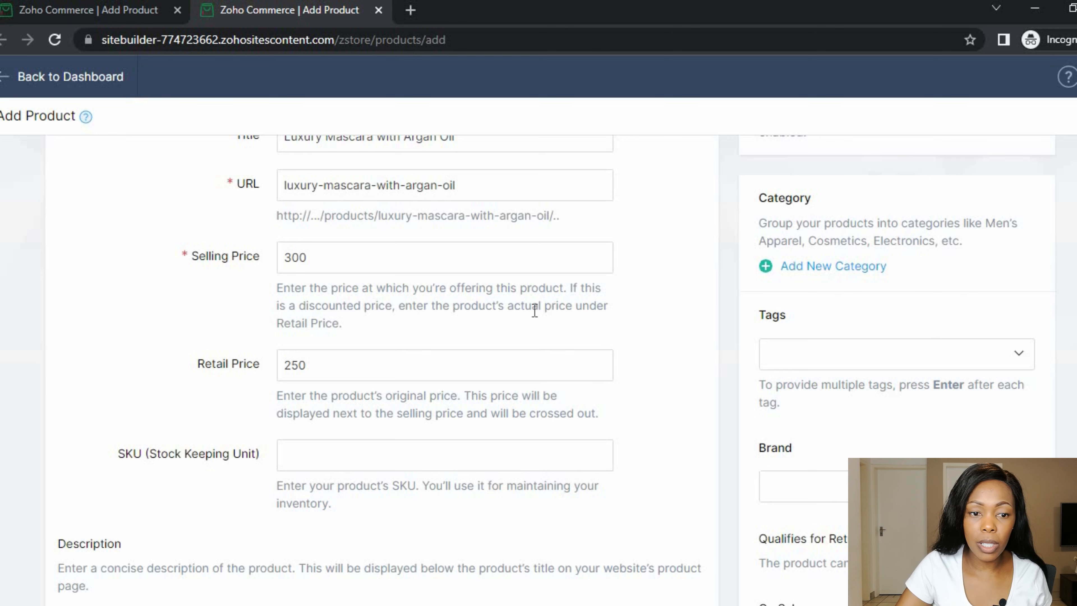
{"action": "scroll", "coordinate": [533, 308], "scroll_direction": "up", "scroll_amount": 2}
- Create a new product category named Mascara and assign it
{"action": "left_click", "coordinate": [834, 353]}
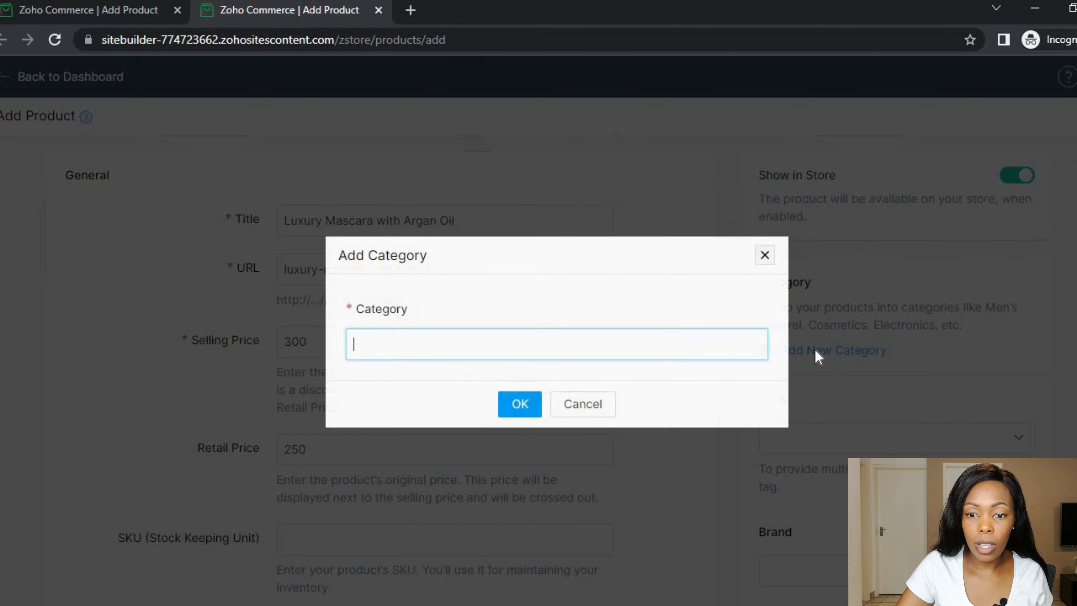
{"action": "type", "text": "Mascara"}
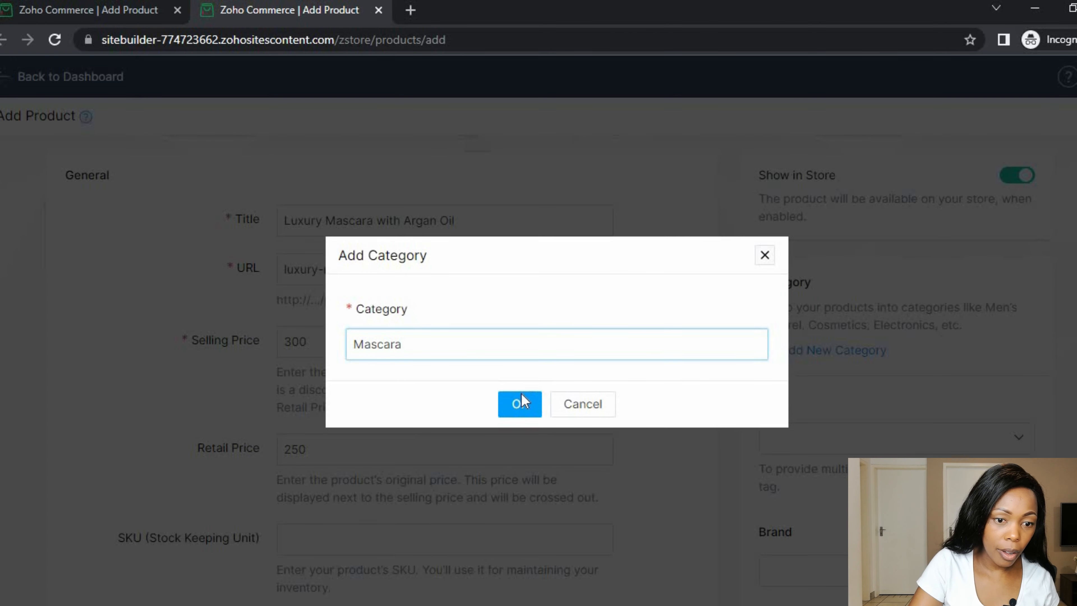
{"action": "left_click", "coordinate": [519, 404]}
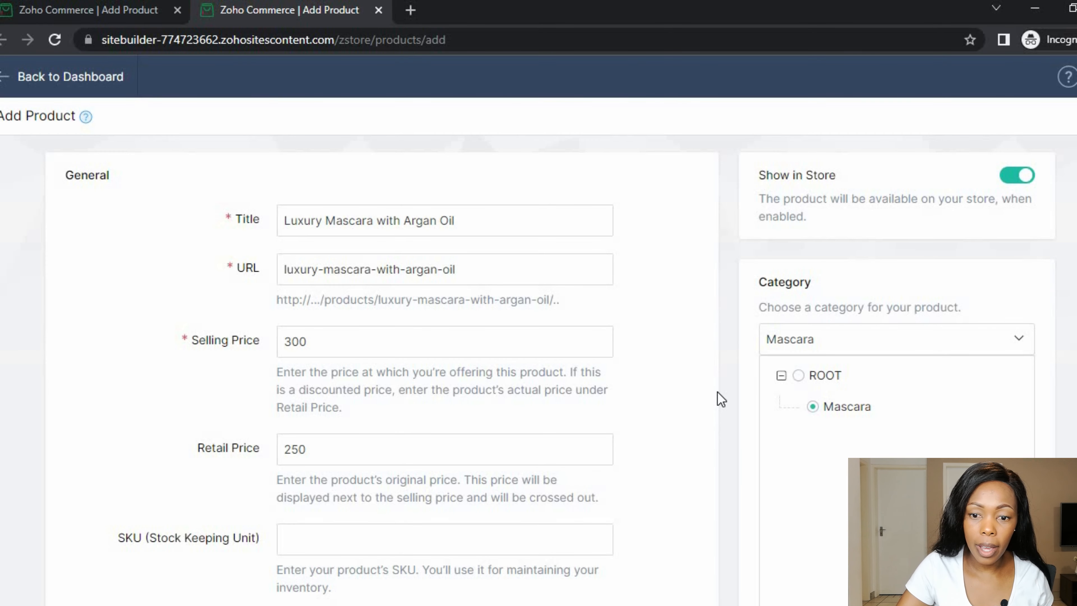
{"action": "scroll", "coordinate": [780, 392], "scroll_direction": "down", "scroll_amount": 10}
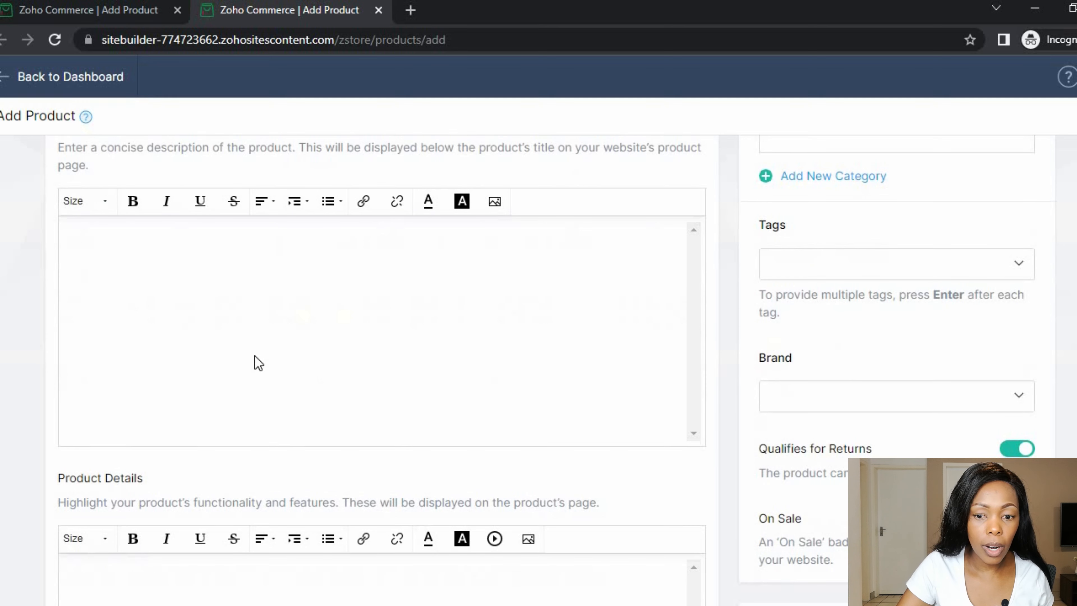
- Copy the shipping note and mascara blurb from Word into the Description box
{"action": "left_click", "coordinate": [291, 320]}
{"action": "scroll", "coordinate": [214, 344], "scroll_direction": "up", "scroll_amount": 4}
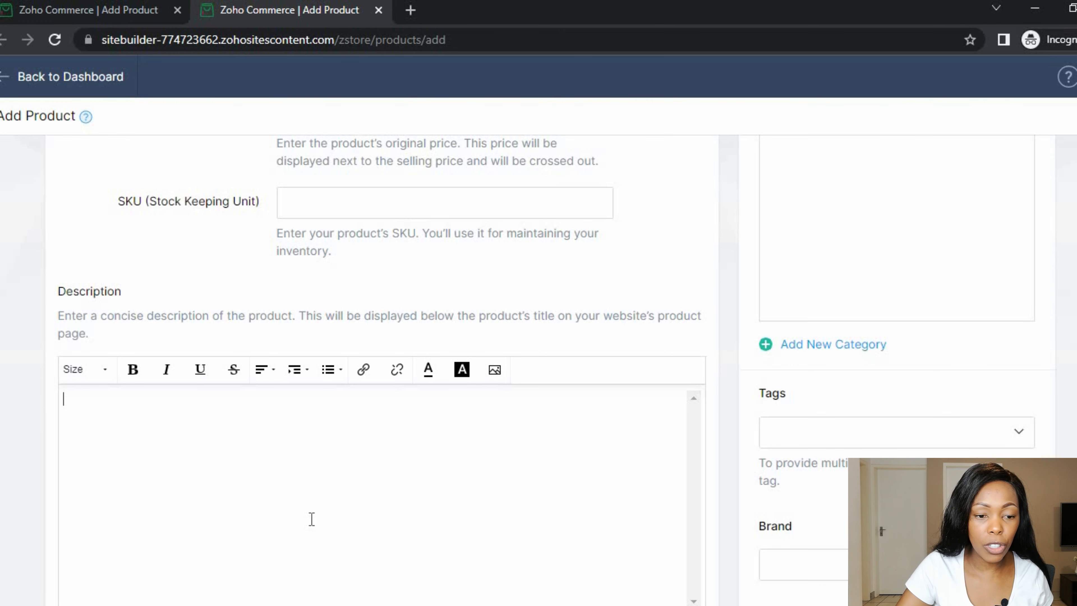
{"action": "scroll", "coordinate": [344, 522], "scroll_direction": "down", "scroll_amount": 2}
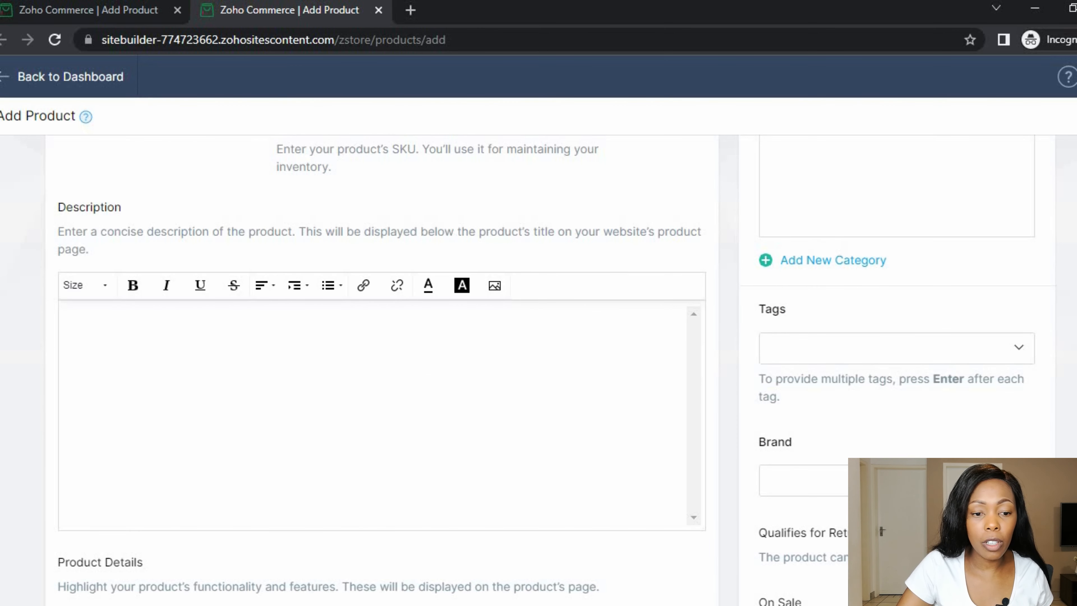
{"action": "mouse_move", "coordinate": [709, 604]}
{"action": "left_click", "coordinate": [708, 569]}
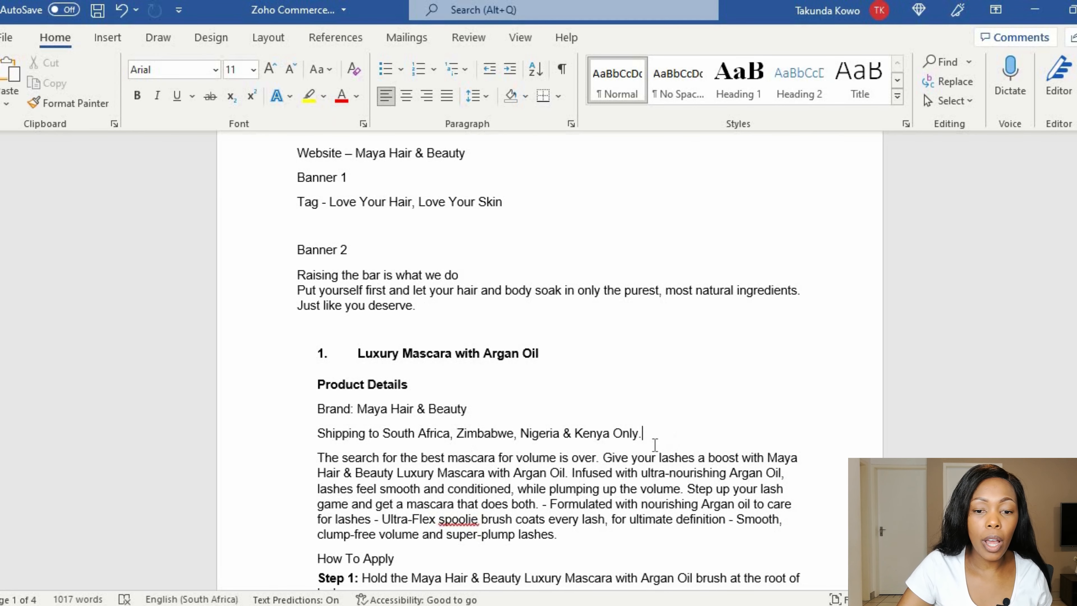
{"action": "scroll", "coordinate": [467, 448], "scroll_direction": "down", "scroll_amount": 2}
{"action": "scroll", "coordinate": [458, 426], "scroll_direction": "down", "scroll_amount": 1}
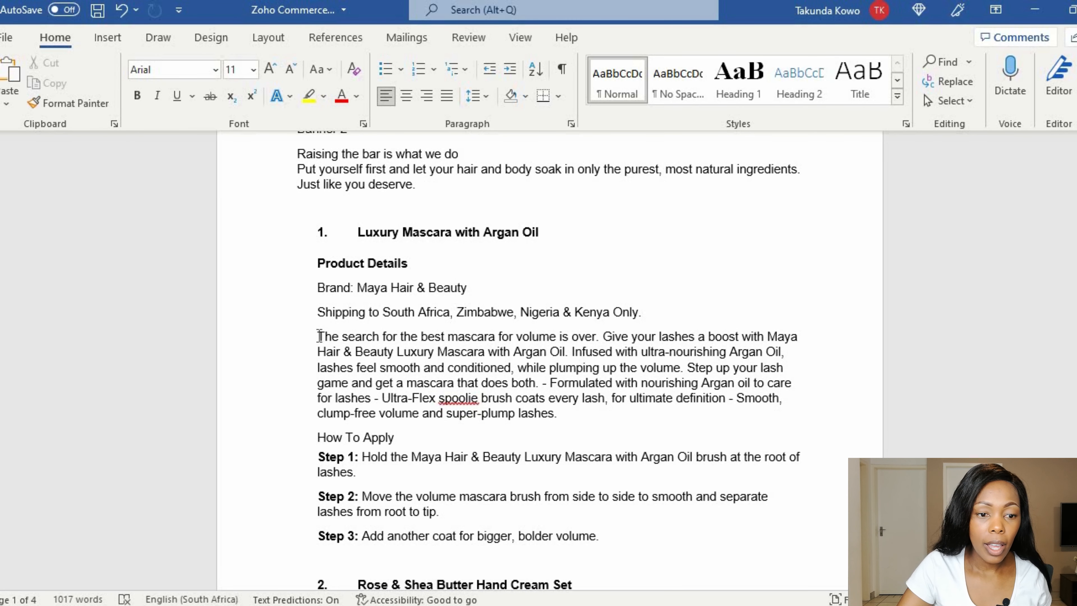
{"action": "left_click_drag", "start_coordinate": [319, 337], "coordinate": [611, 496]}
{"action": "key", "text": "ctrl+c"}
{"action": "left_click", "coordinate": [333, 368]}
{"action": "scroll", "coordinate": [604, 497], "scroll_direction": "down", "scroll_amount": 1}
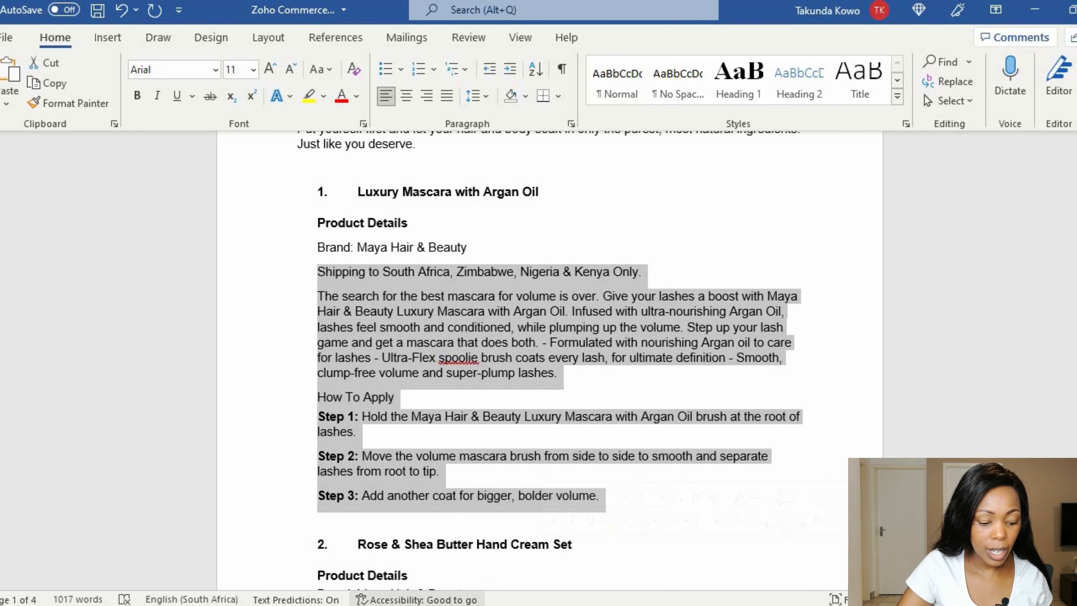
{"action": "left_click", "coordinate": [394, 605]}
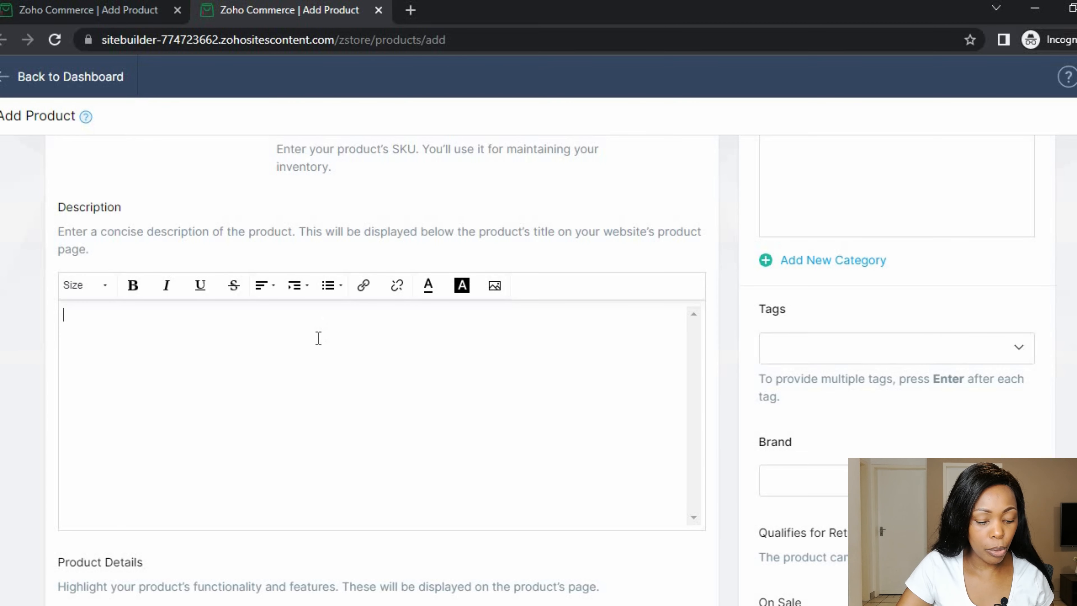
{"action": "key", "text": "ctrl+v"}
- Move the How To Apply heading and steps from Description into Product Details
{"action": "scroll", "coordinate": [444, 426], "scroll_direction": "up", "scroll_amount": 5}
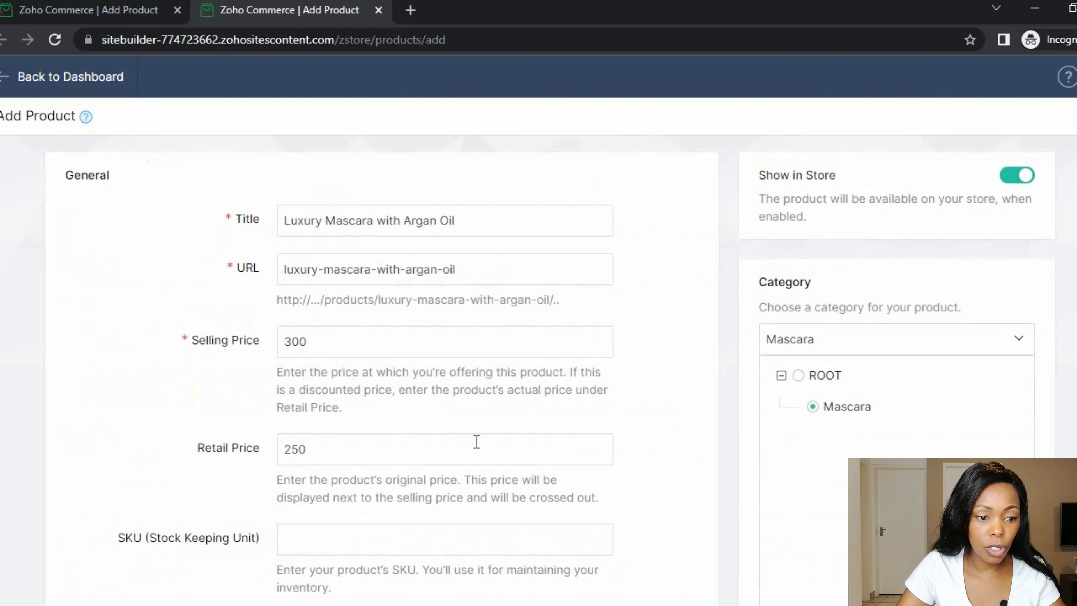
{"action": "scroll", "coordinate": [476, 443], "scroll_direction": "down", "scroll_amount": 7}
{"action": "scroll", "coordinate": [280, 327], "scroll_direction": "down", "scroll_amount": 1}
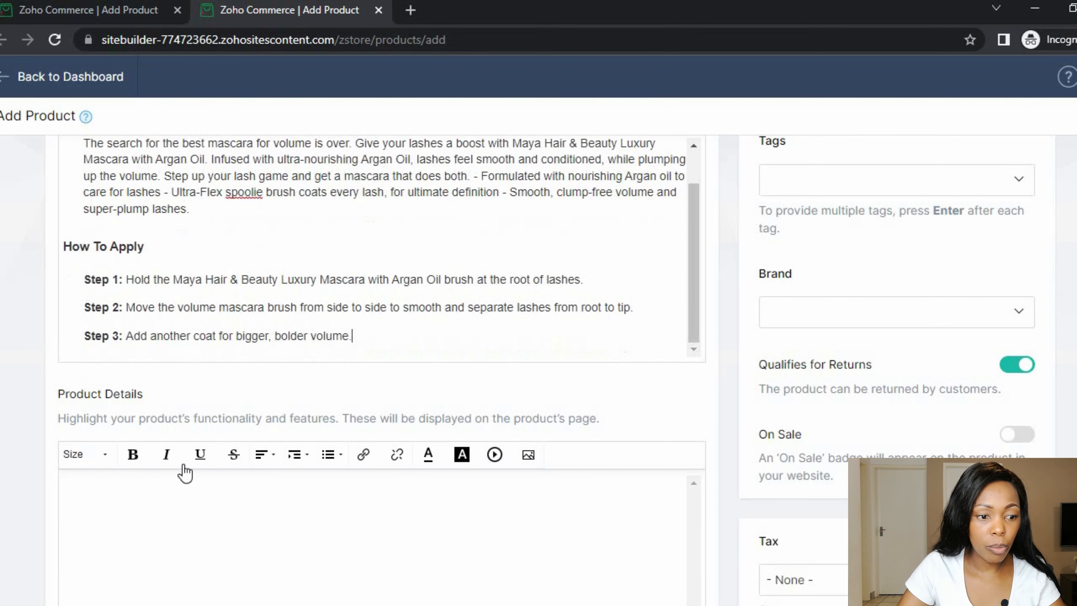
{"action": "scroll", "coordinate": [179, 500], "scroll_direction": "down", "scroll_amount": 3}
{"action": "scroll", "coordinate": [253, 449], "scroll_direction": "up", "scroll_amount": 1}
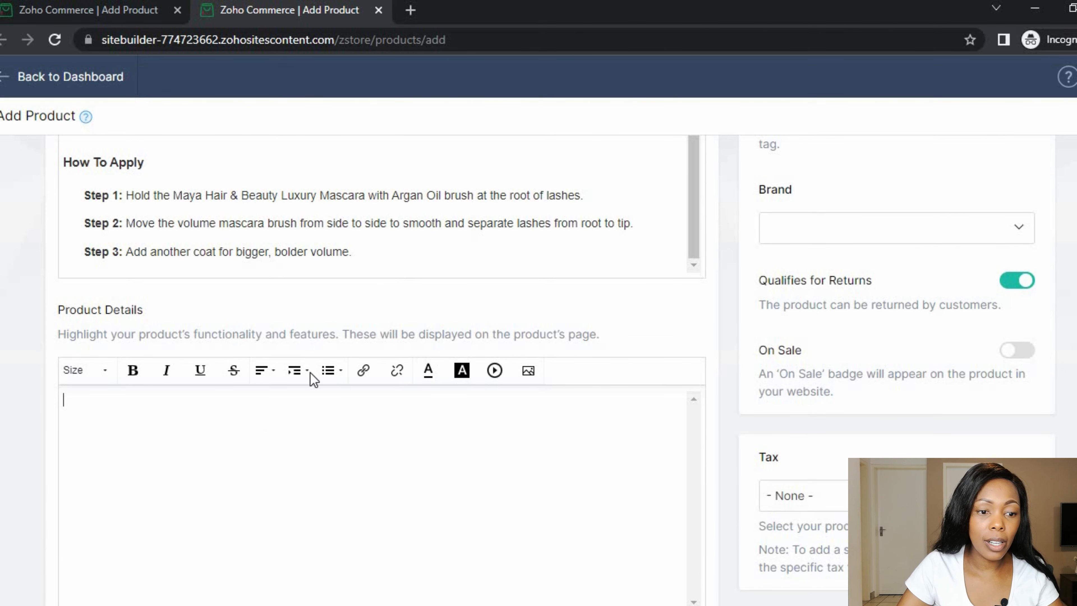
{"action": "left_click_drag", "start_coordinate": [362, 250], "coordinate": [56, 171]}
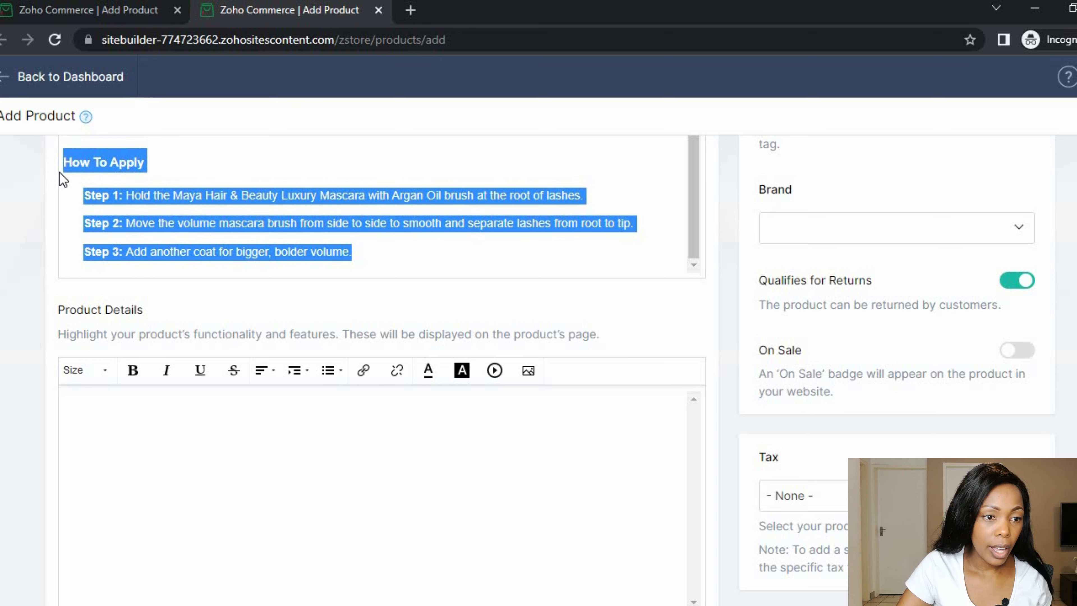
{"action": "key", "text": "ctrl+x"}
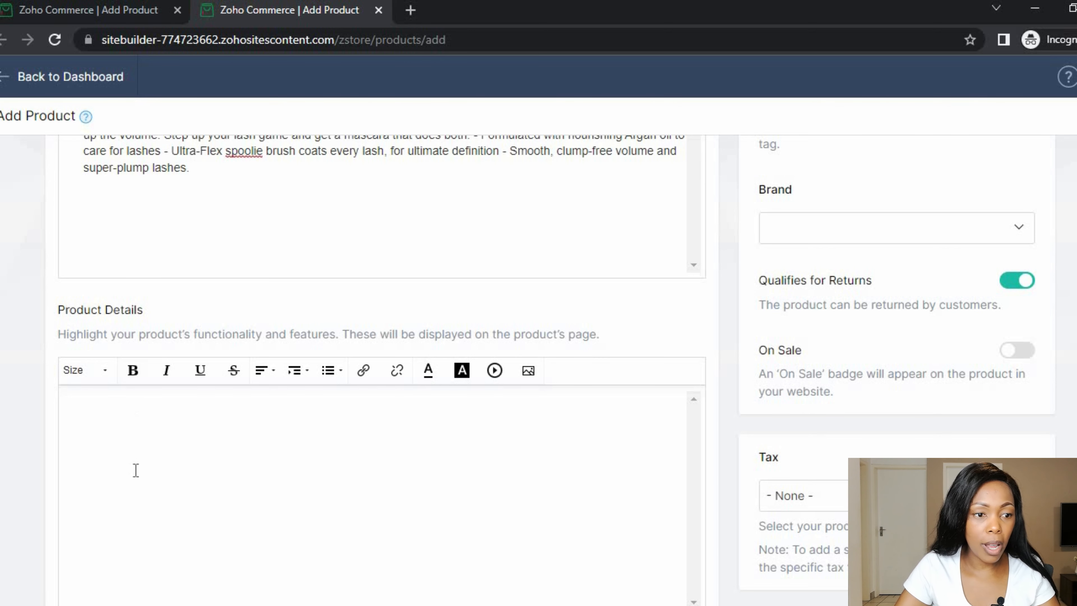
{"action": "key", "text": "ctrl+v"}
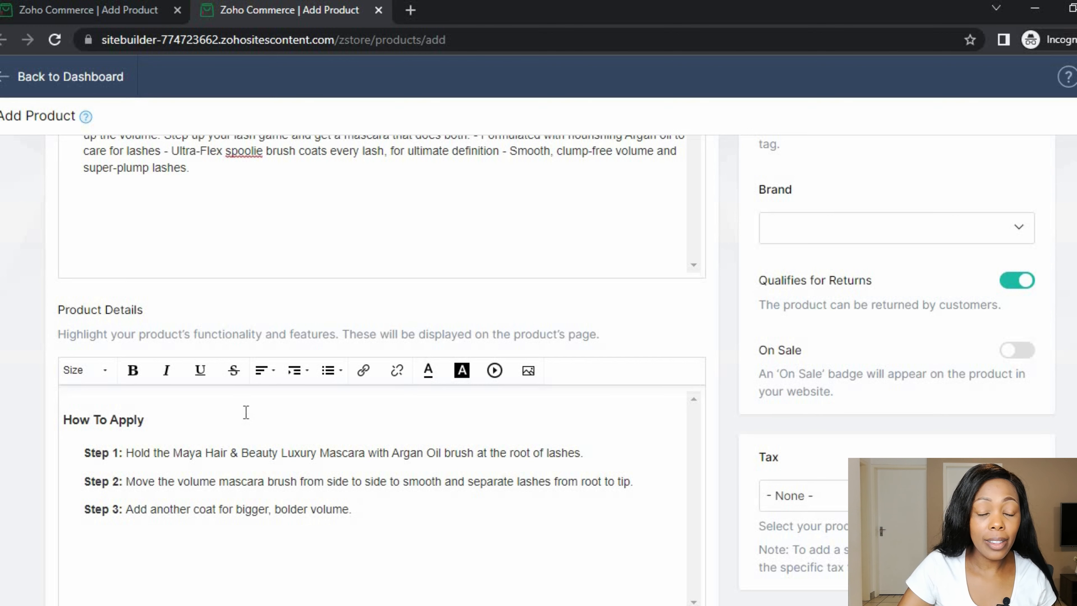
{"action": "scroll", "coordinate": [271, 434], "scroll_direction": "down", "scroll_amount": 7}
- Keep inventory tracking on for the mascara and set its stock quantity to 5
{"action": "scroll", "coordinate": [265, 426], "scroll_direction": "down", "scroll_amount": 5}
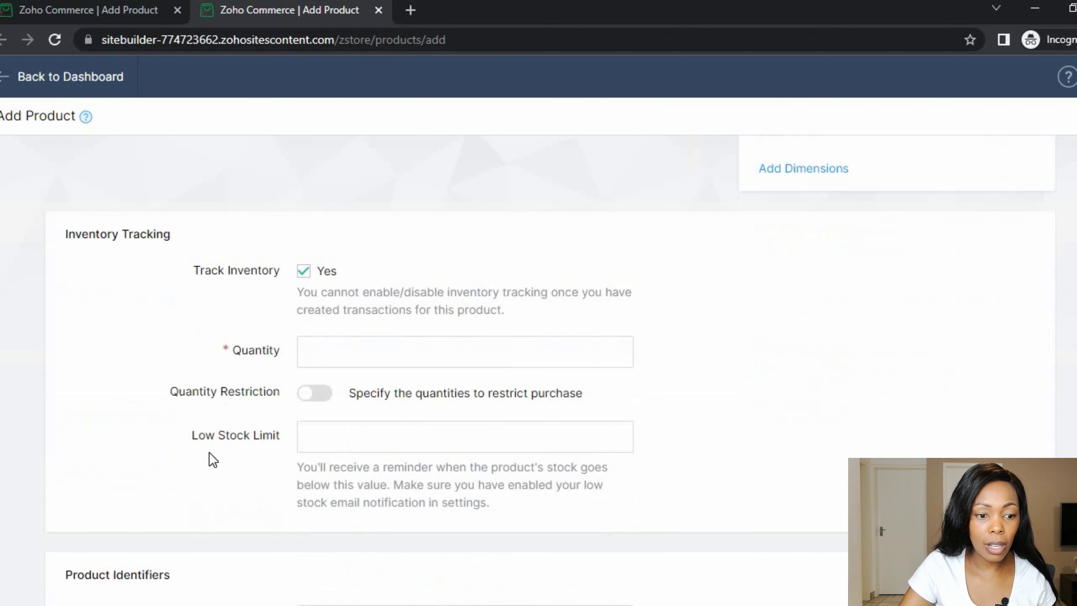
{"action": "scroll", "coordinate": [355, 438], "scroll_direction": "up", "scroll_amount": 2}
{"action": "scroll", "coordinate": [434, 448], "scroll_direction": "down", "scroll_amount": 3}
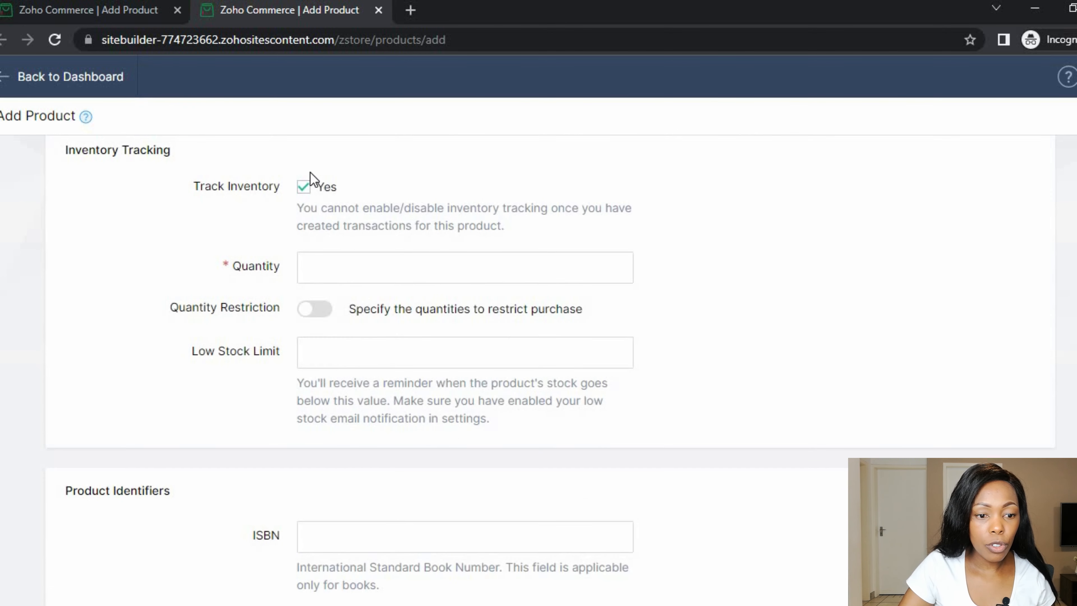
{"action": "left_click", "coordinate": [303, 187]}
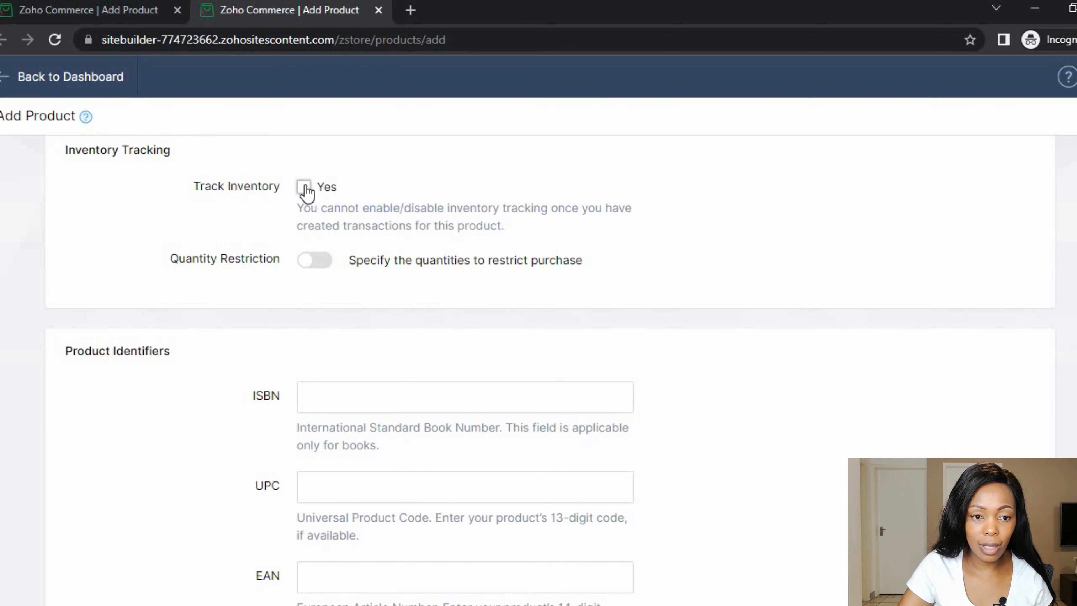
{"action": "left_click", "coordinate": [304, 188]}
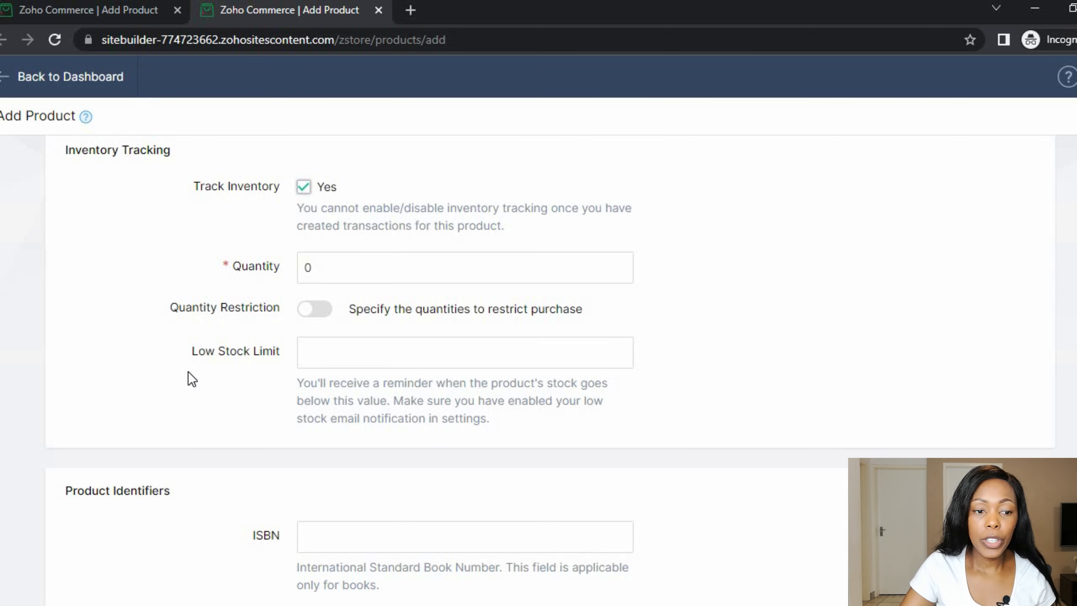
{"action": "left_click", "coordinate": [307, 266]}
{"action": "double_click", "coordinate": [307, 267]}
{"action": "type", "text": "5"}
- Leave purchase quantity restrictions off and set the low stock limit to 2
{"action": "scroll", "coordinate": [246, 384], "scroll_direction": "down", "scroll_amount": 2}
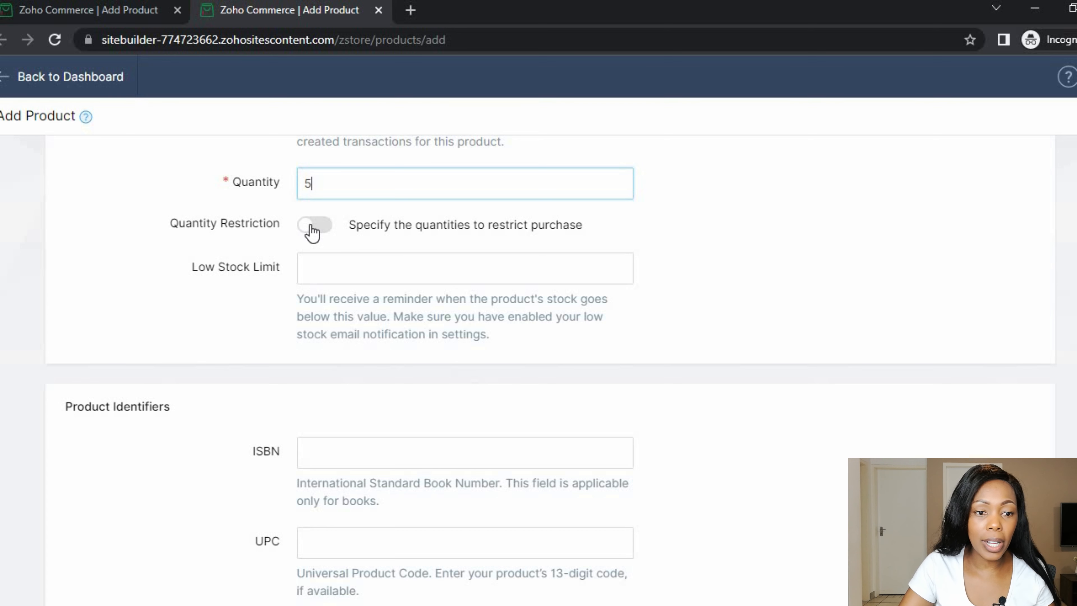
{"action": "left_click", "coordinate": [311, 226]}
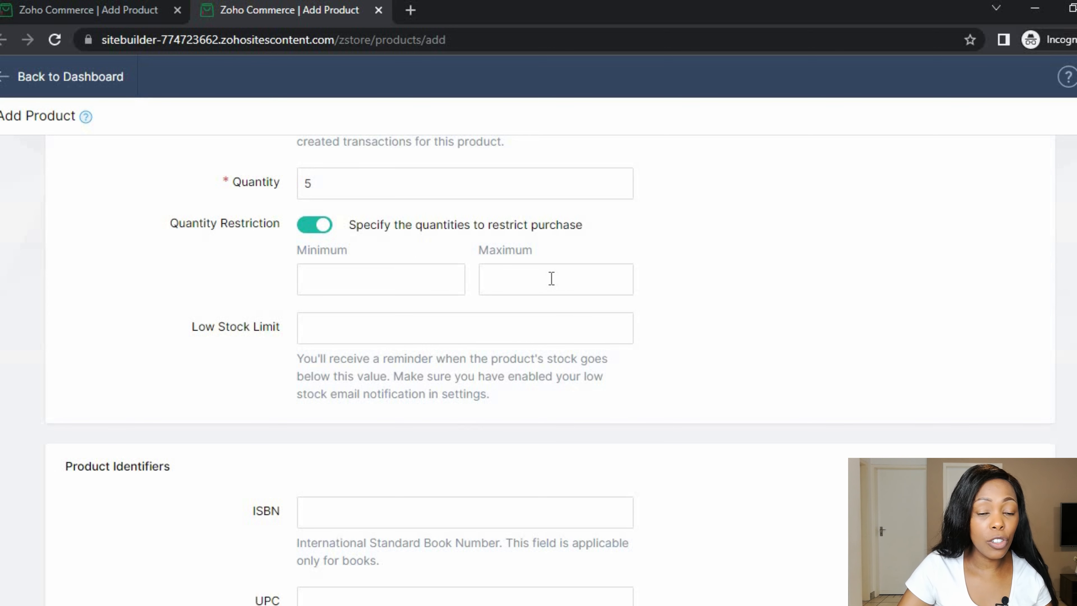
{"action": "left_click", "coordinate": [317, 226]}
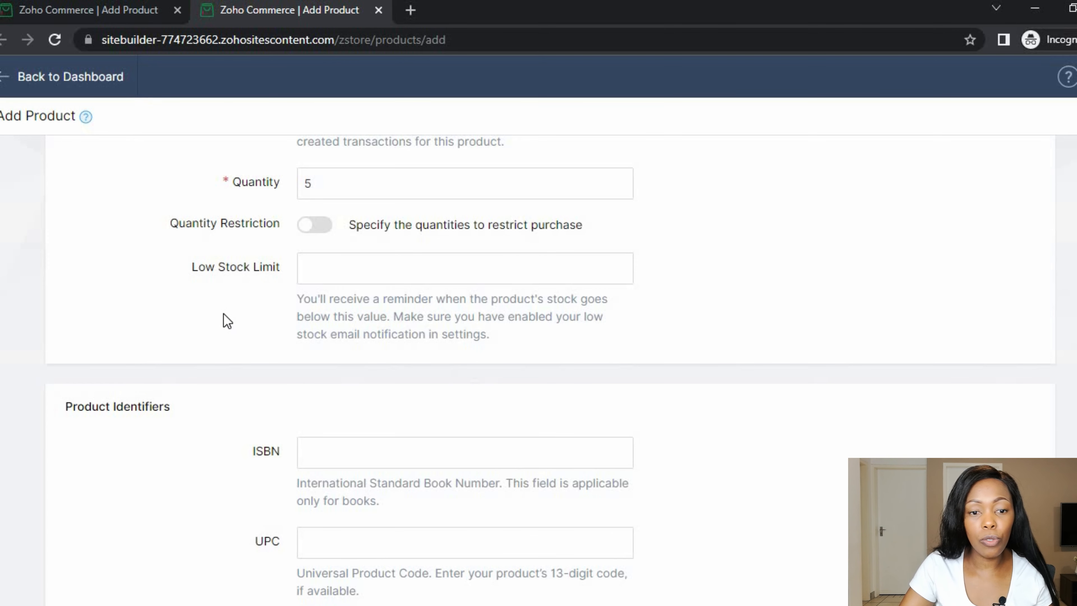
{"action": "scroll", "coordinate": [225, 325], "scroll_direction": "down", "scroll_amount": 2}
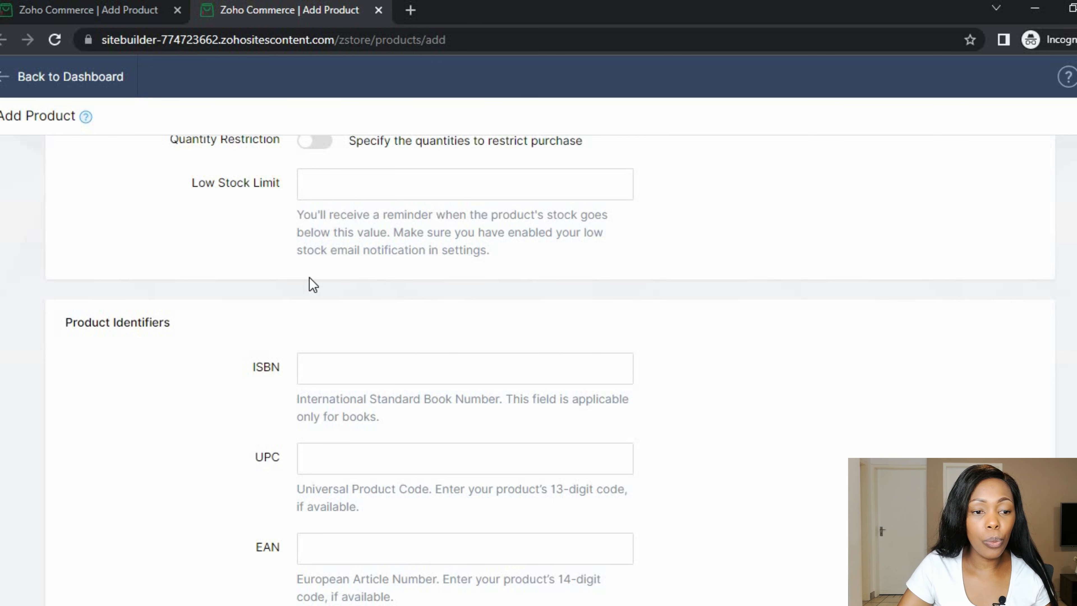
{"action": "scroll", "coordinate": [309, 277], "scroll_direction": "up", "scroll_amount": 4}
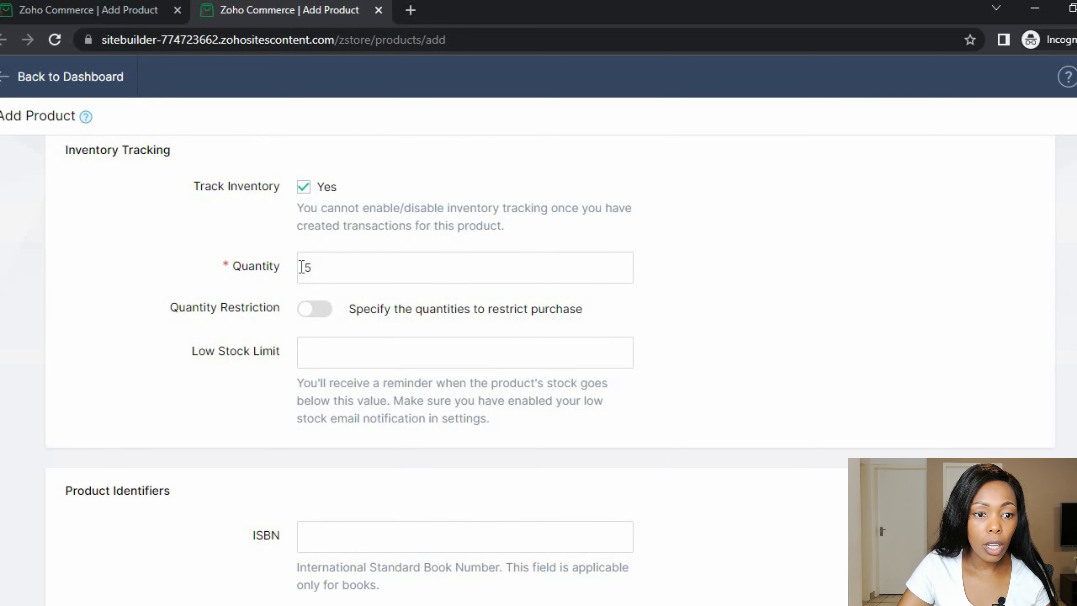
{"action": "left_click", "coordinate": [342, 356]}
{"action": "type", "text": "2"}
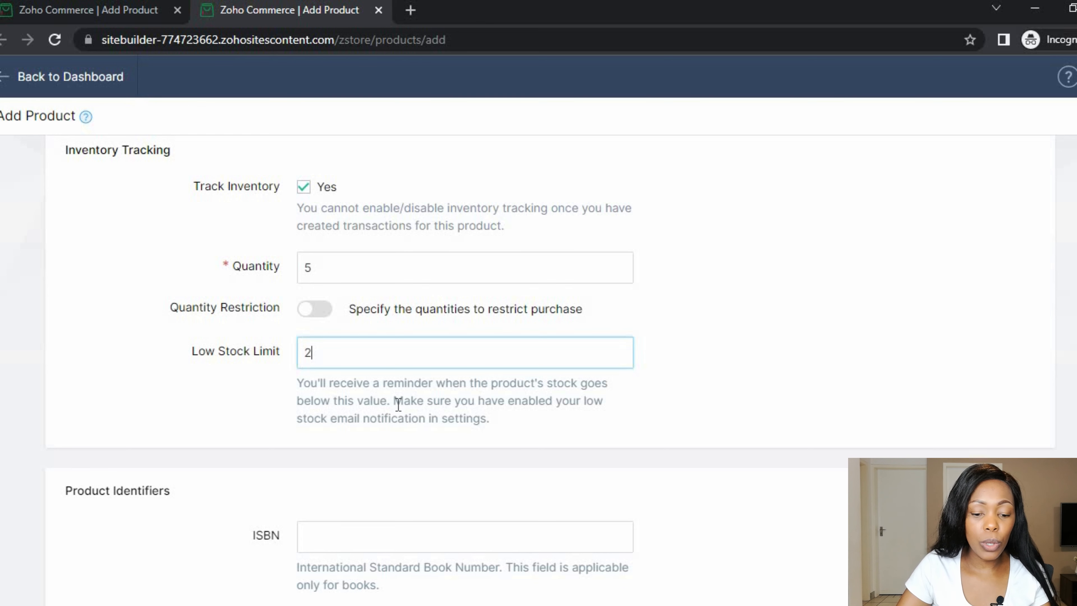
{"action": "scroll", "coordinate": [378, 403], "scroll_direction": "down", "scroll_amount": 6}
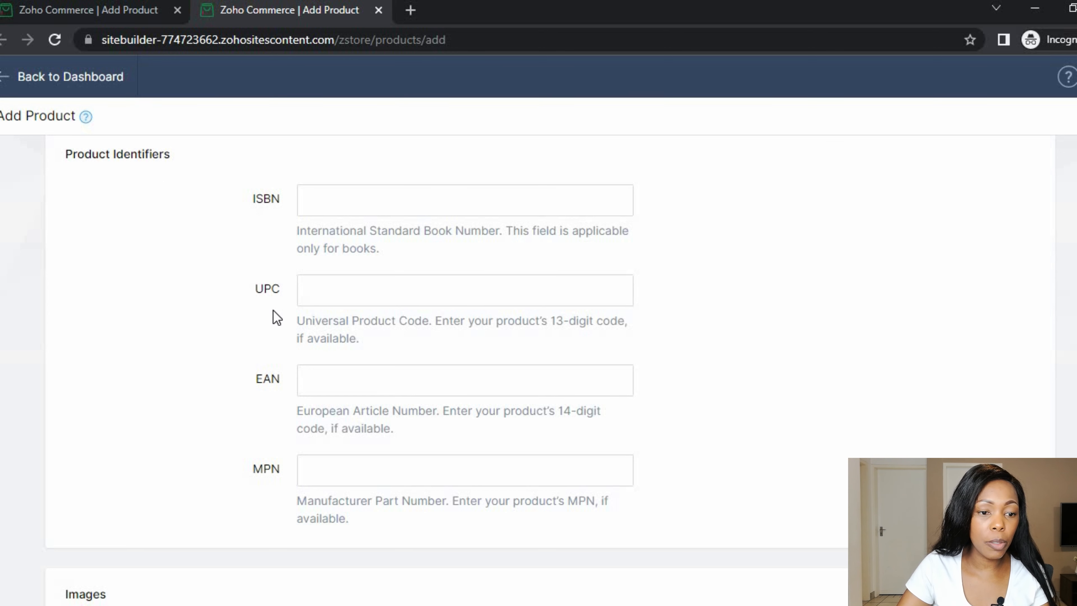
{"action": "scroll", "coordinate": [272, 312], "scroll_direction": "down", "scroll_amount": 4}
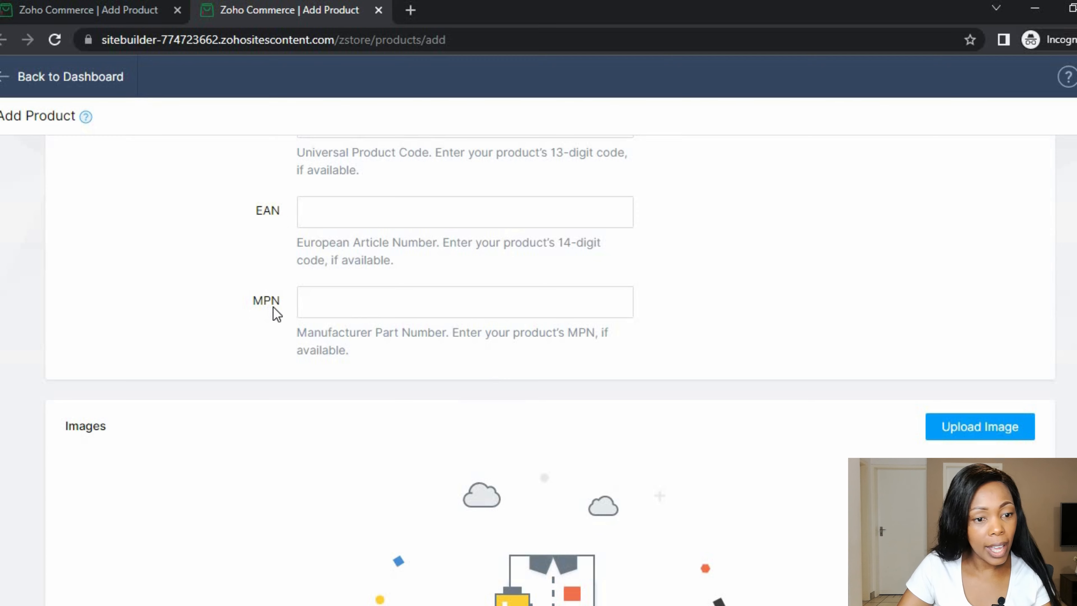
{"action": "scroll", "coordinate": [277, 324], "scroll_direction": "up", "scroll_amount": 6}
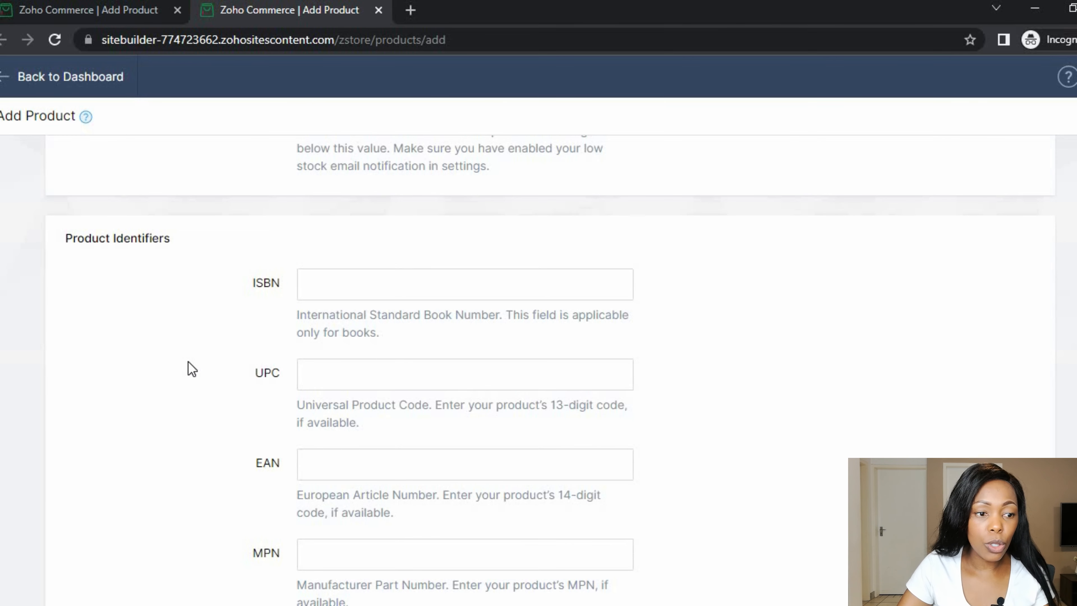
{"action": "scroll", "coordinate": [194, 367], "scroll_direction": "down", "scroll_amount": 8}
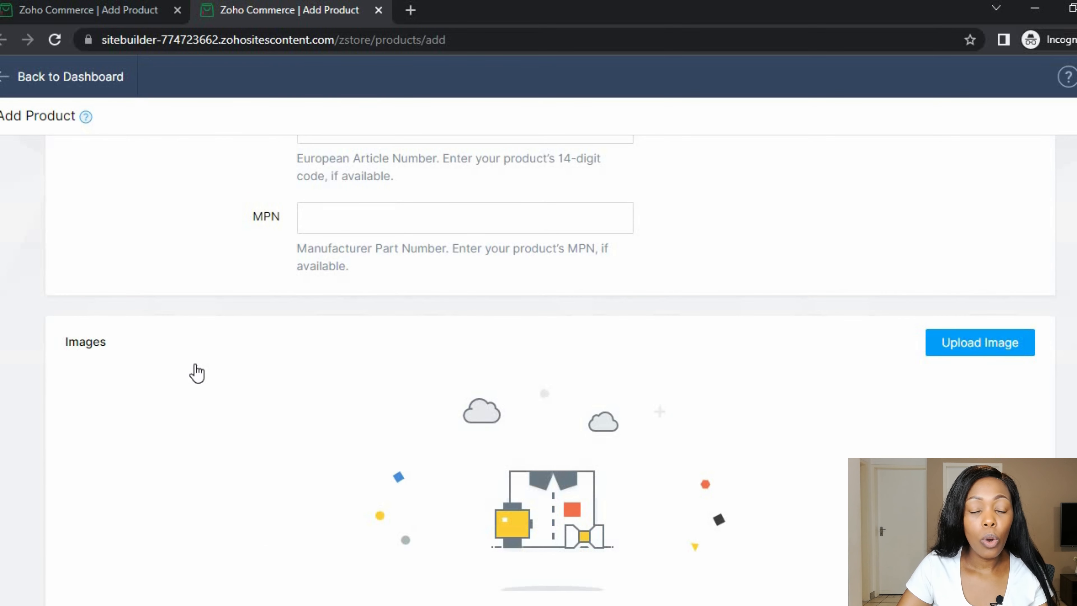
{"action": "scroll", "coordinate": [238, 376], "scroll_direction": "down", "scroll_amount": 4}
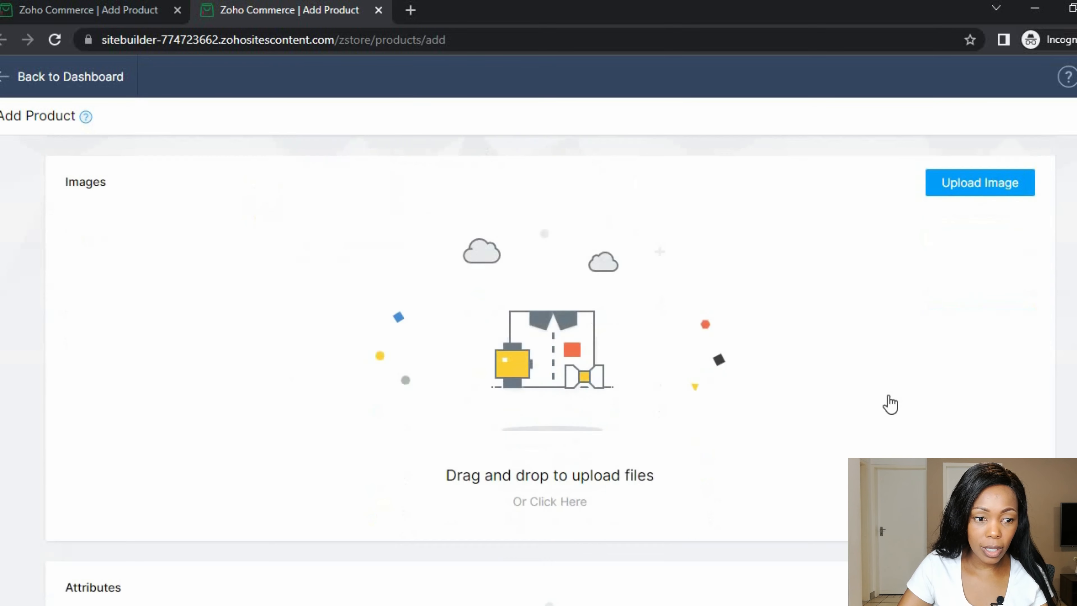
- Upload Mascara1 and Mascara2 from the Zoho Commerce 2022 folder as product images
{"action": "left_click", "coordinate": [987, 177]}
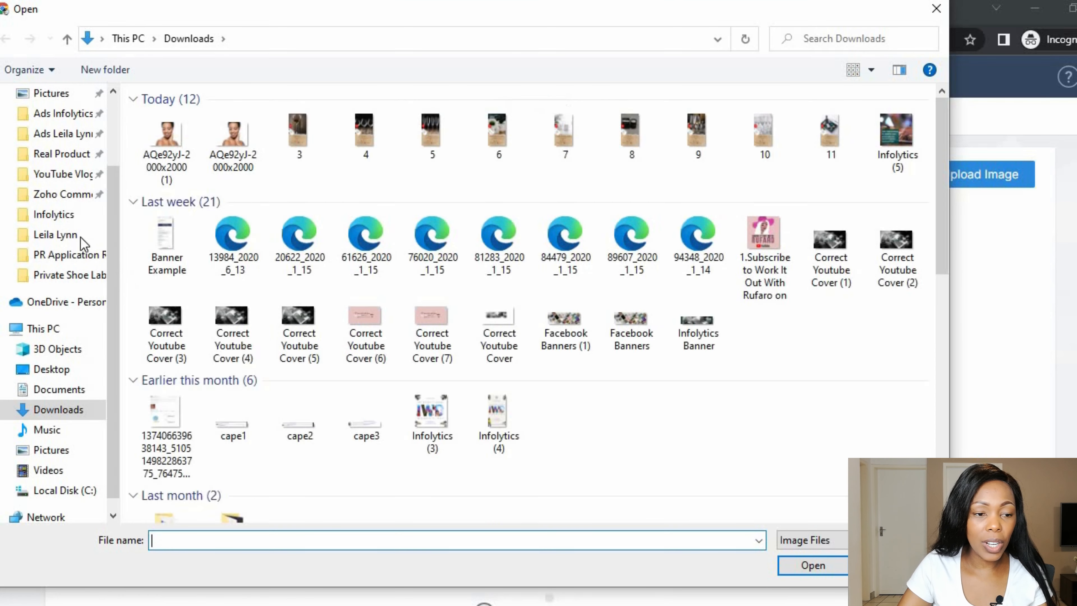
{"action": "left_click", "coordinate": [62, 238]}
{"action": "left_click", "coordinate": [59, 194]}
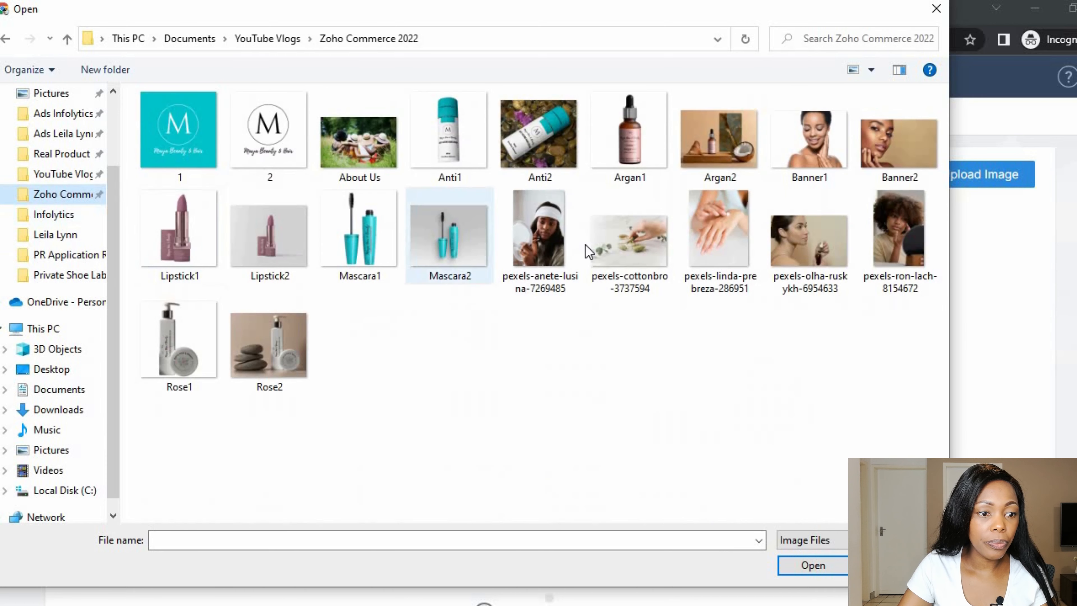
{"action": "left_click", "coordinate": [381, 255]}
{"action": "left_click", "coordinate": [453, 250], "text": "ctrl"}
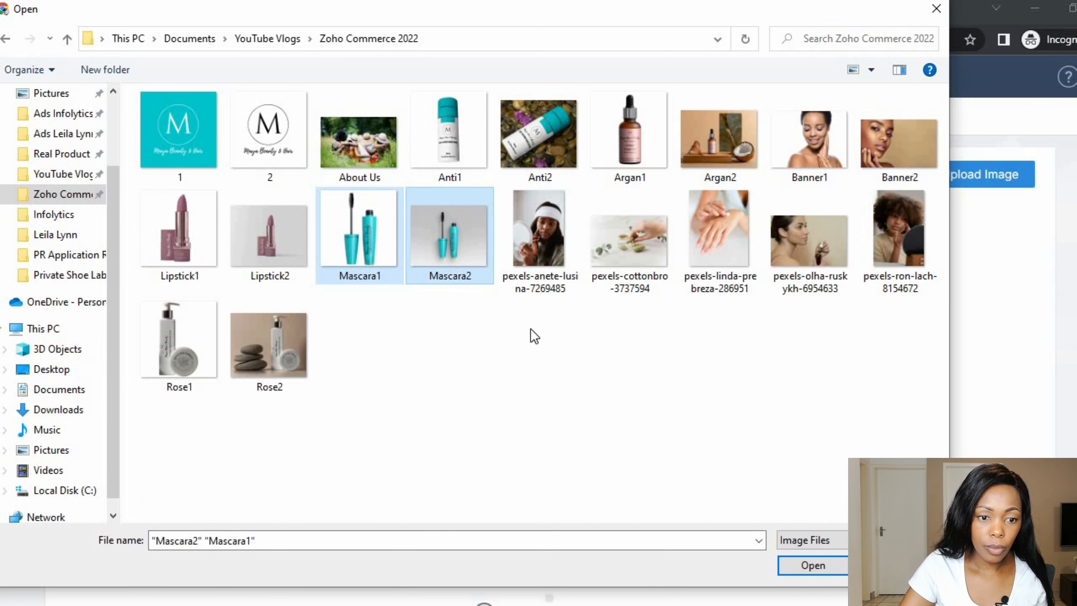
{"action": "left_click", "coordinate": [813, 564]}
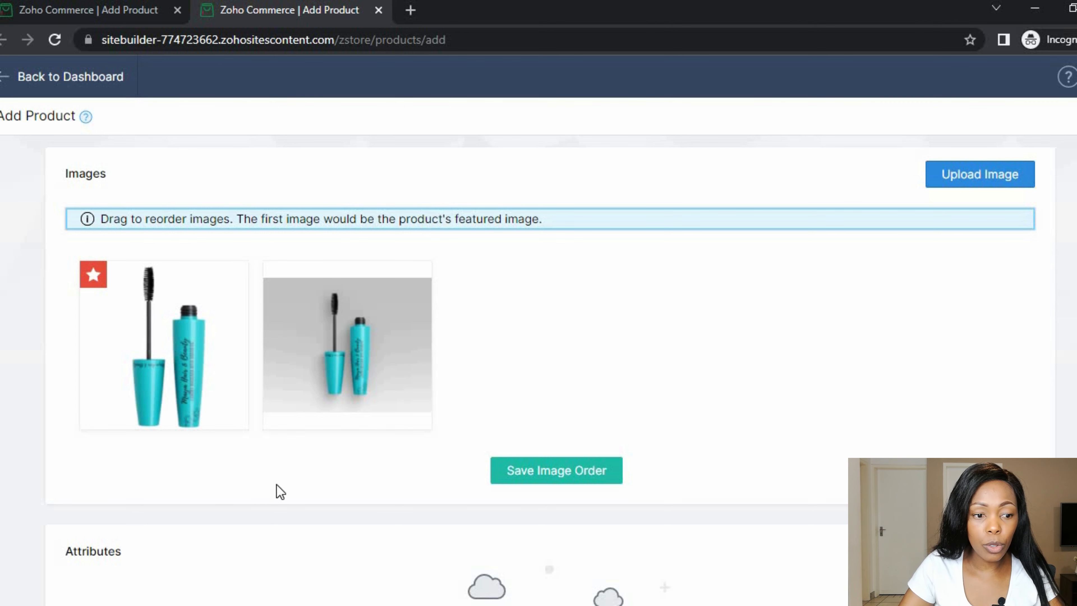
{"action": "scroll", "coordinate": [282, 492], "scroll_direction": "down", "scroll_amount": 3}
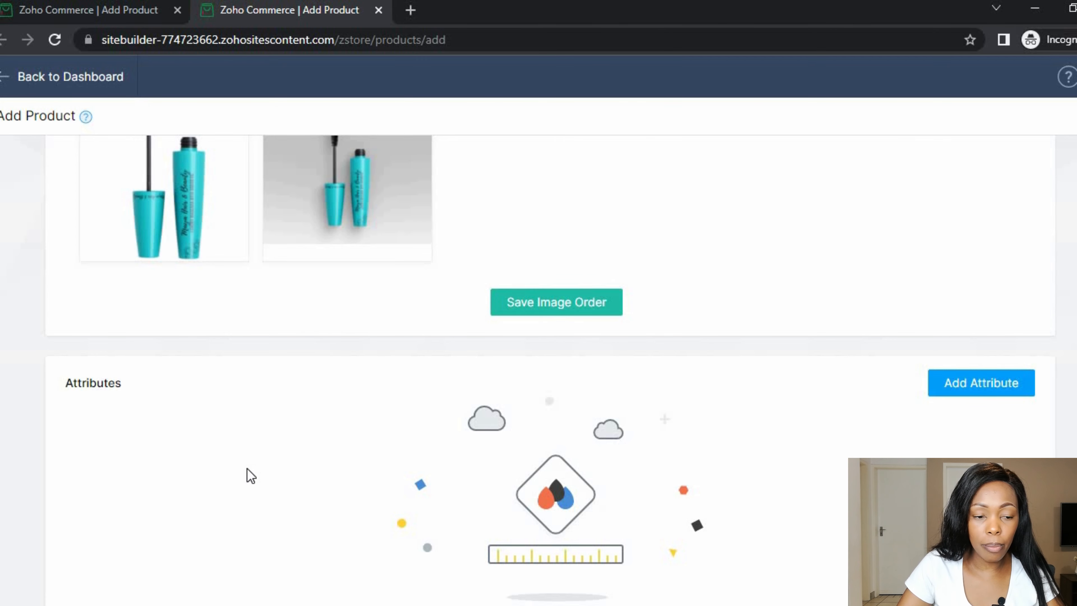
{"action": "scroll", "coordinate": [246, 475], "scroll_direction": "down", "scroll_amount": 3}
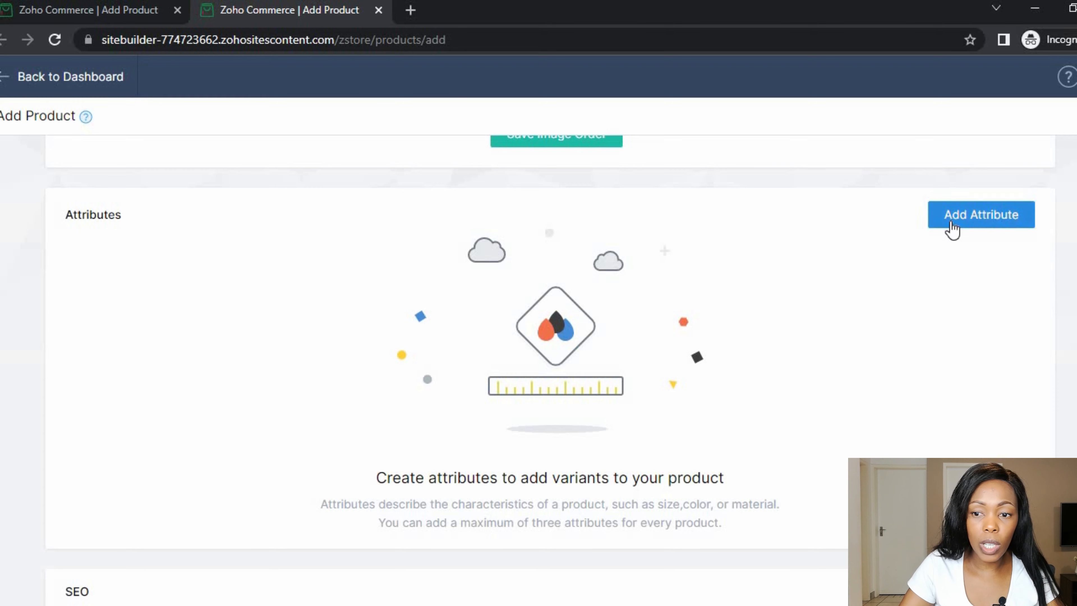
- Add a 'Colour' attribute with options Blue and Red to generate the product variants
{"action": "left_click", "coordinate": [951, 229]}
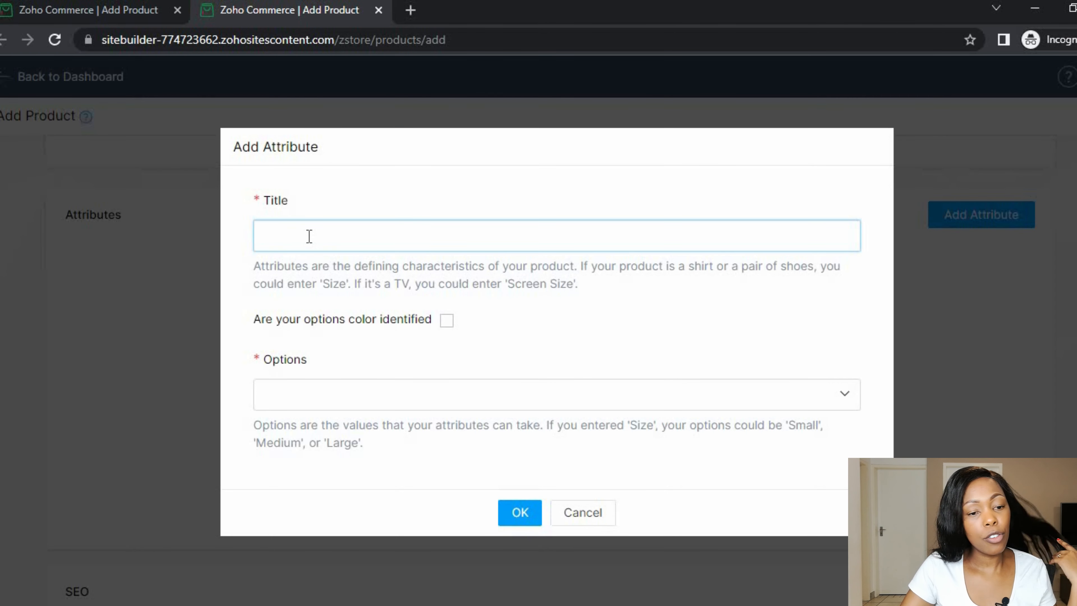
{"action": "type", "text": "Colour"}
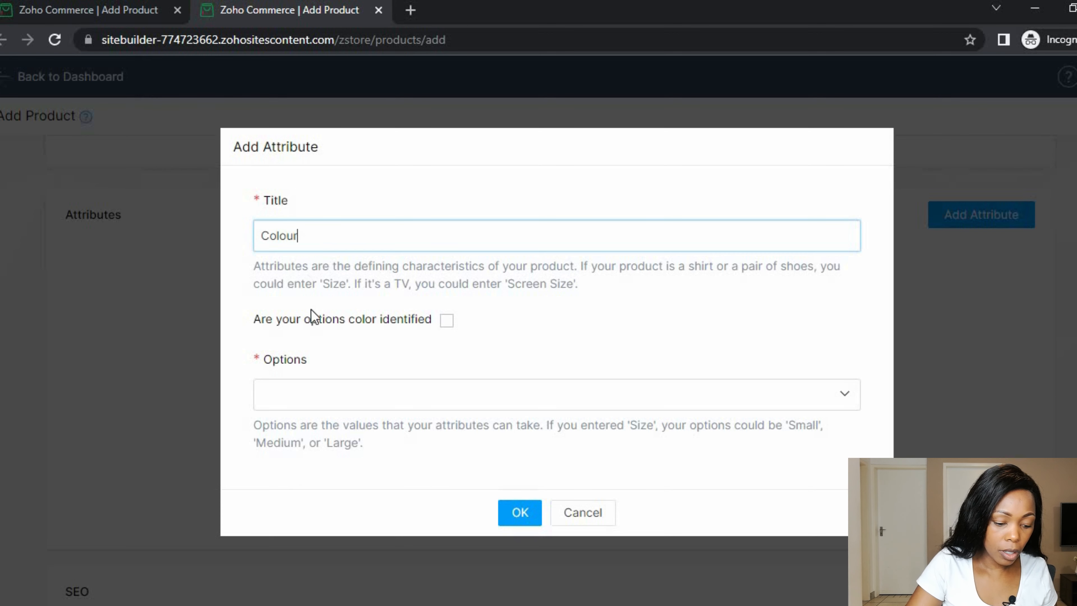
{"action": "left_click", "coordinate": [314, 390]}
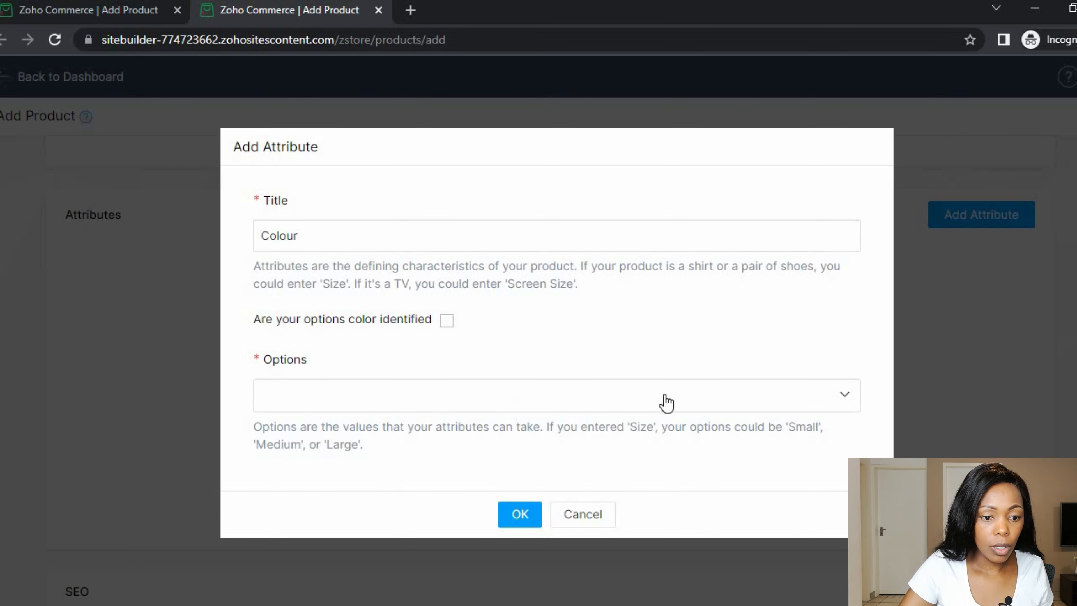
{"action": "type", "text": "Blue"}
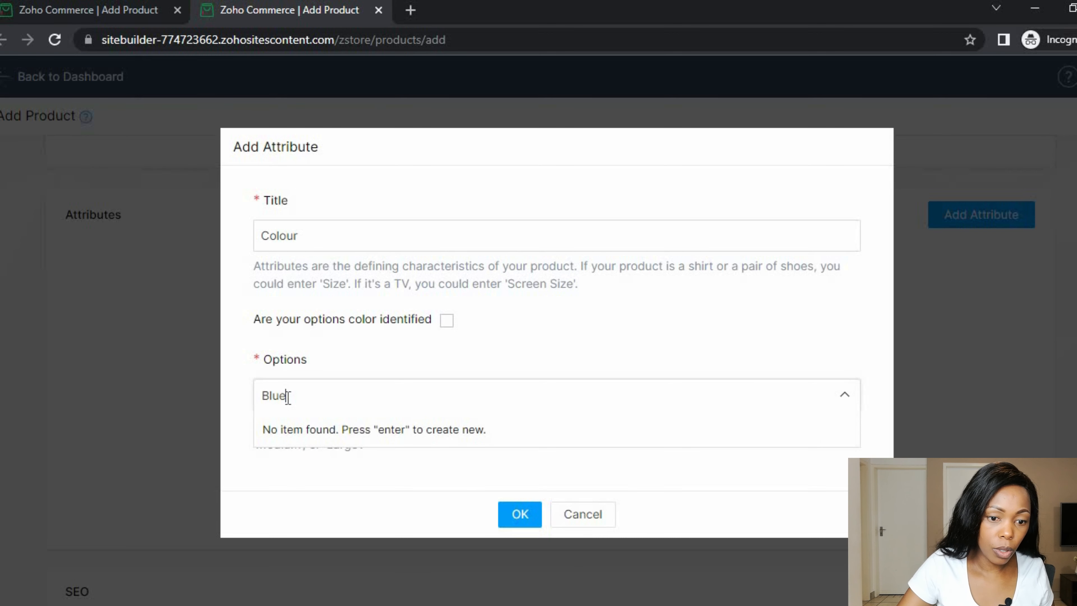
{"action": "key", "text": "Return"}
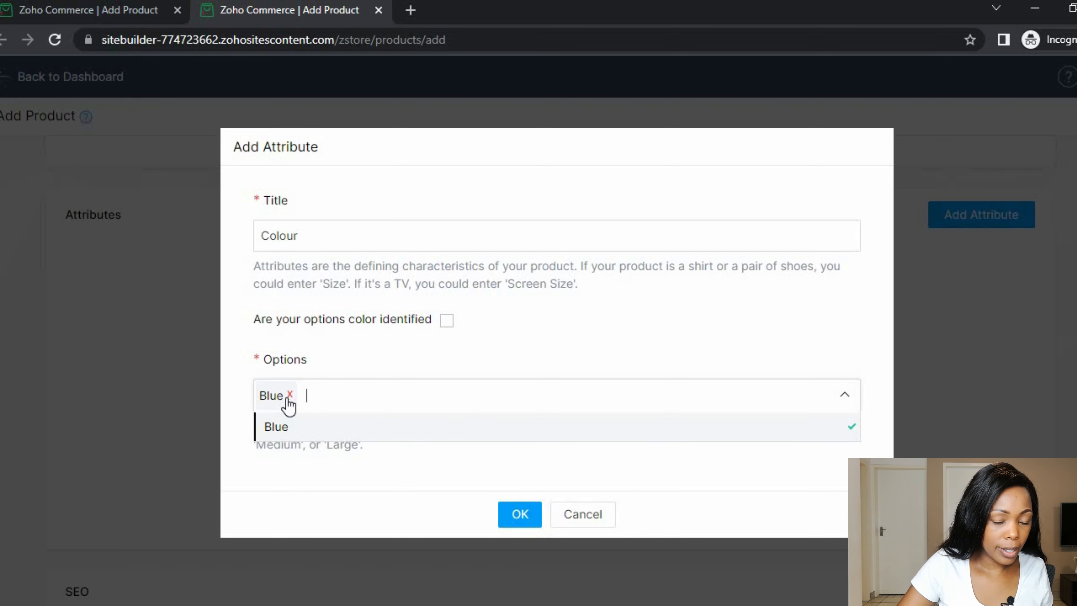
{"action": "type", "text": "Red"}
{"action": "key", "text": "Return"}
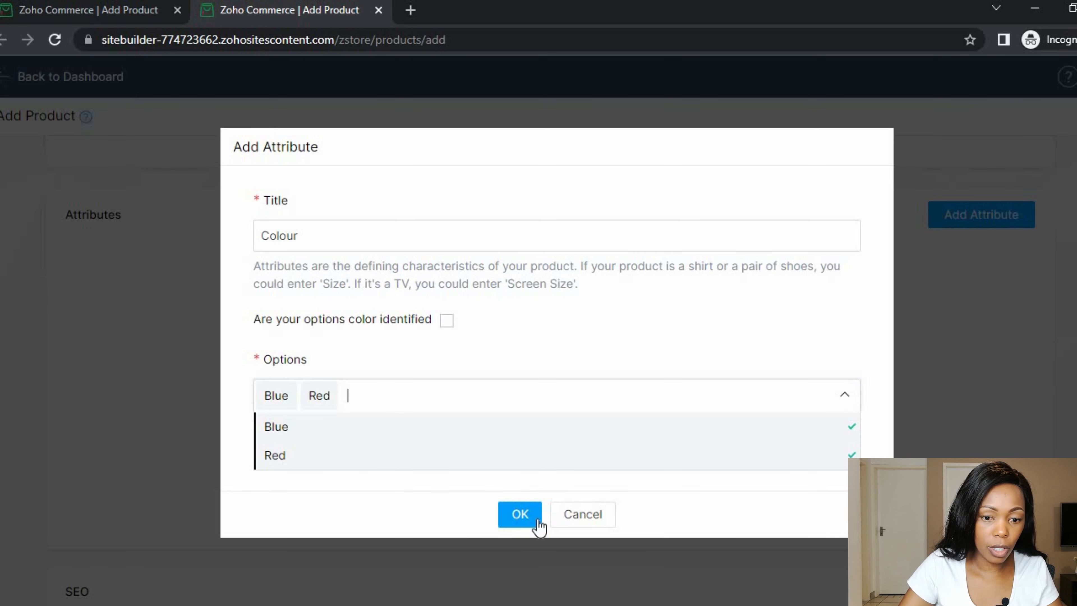
{"action": "left_click", "coordinate": [354, 513]}
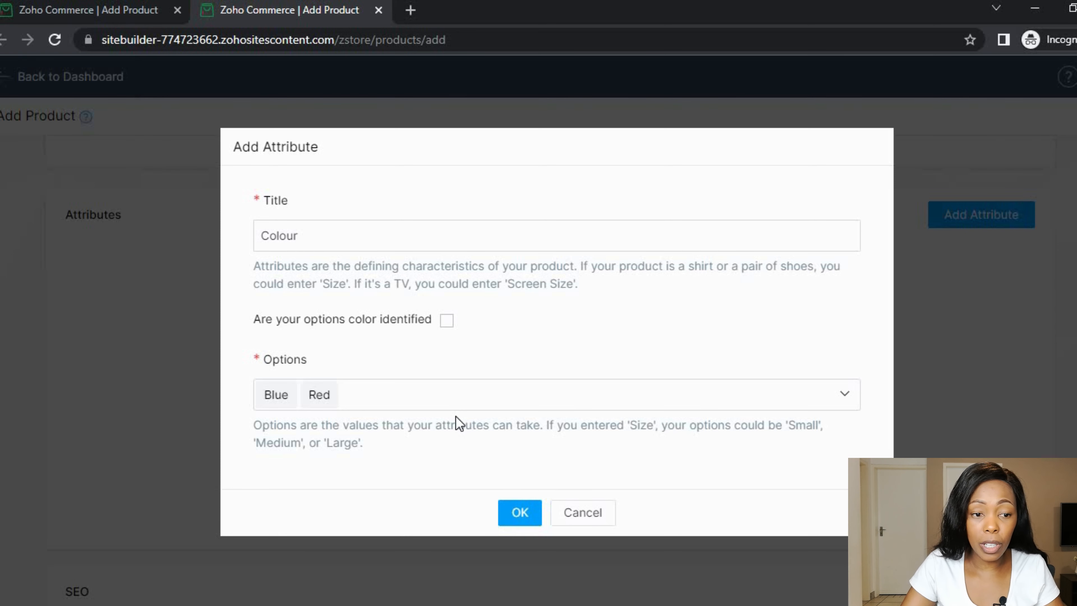
{"action": "left_click", "coordinate": [518, 512]}
- Enter quantity 10 and selling price 300 for the Red variant
{"action": "scroll", "coordinate": [409, 475], "scroll_direction": "down", "scroll_amount": 4}
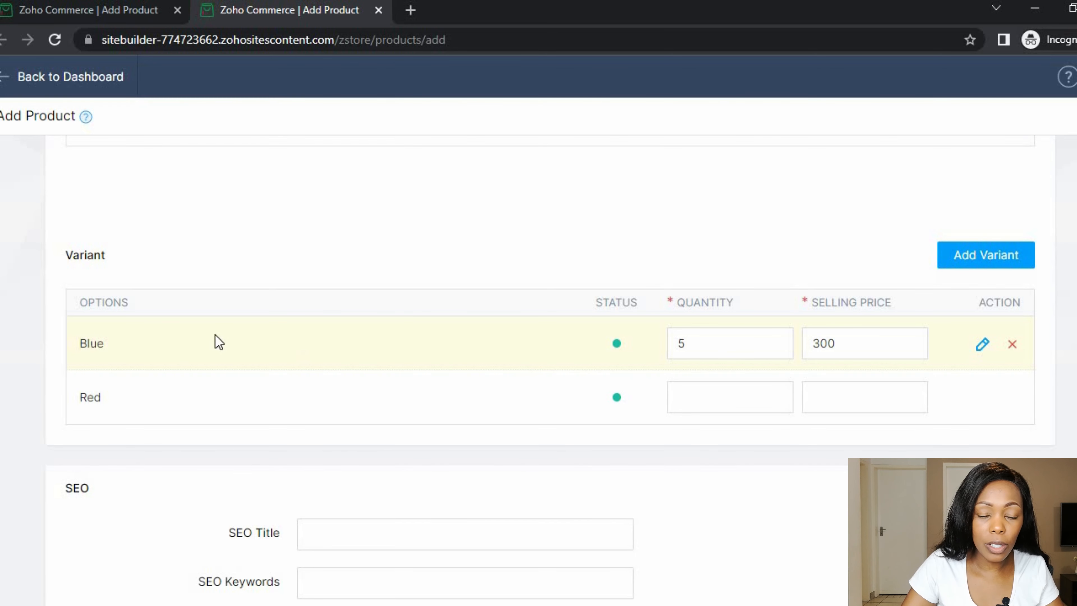
{"action": "left_click", "coordinate": [709, 397]}
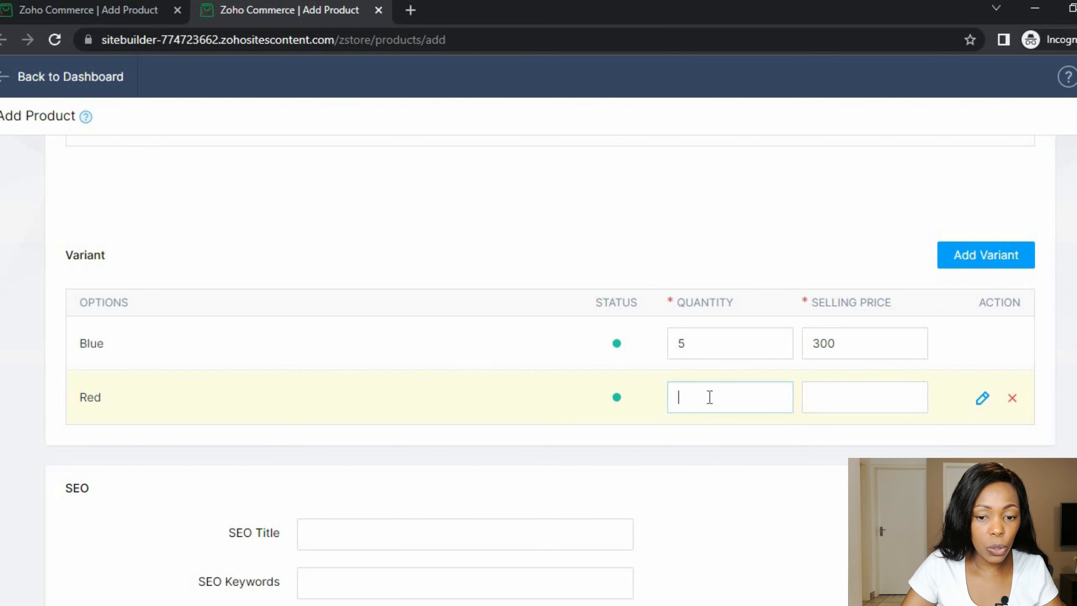
{"action": "type", "text": "10300"}
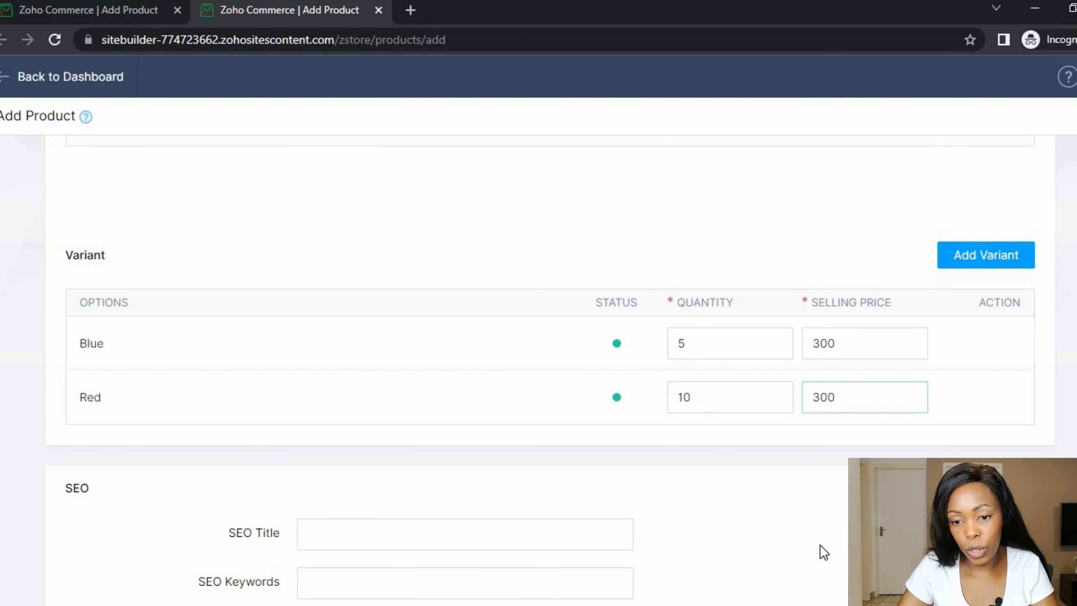
{"action": "left_click", "coordinate": [831, 517]}
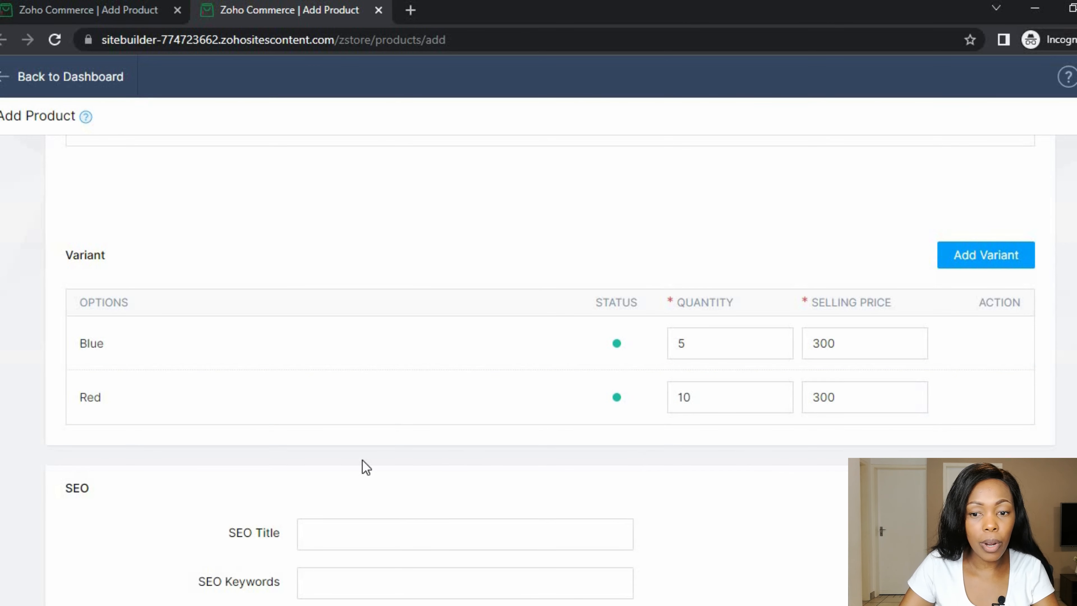
{"action": "scroll", "coordinate": [231, 532], "scroll_direction": "down", "scroll_amount": 5}
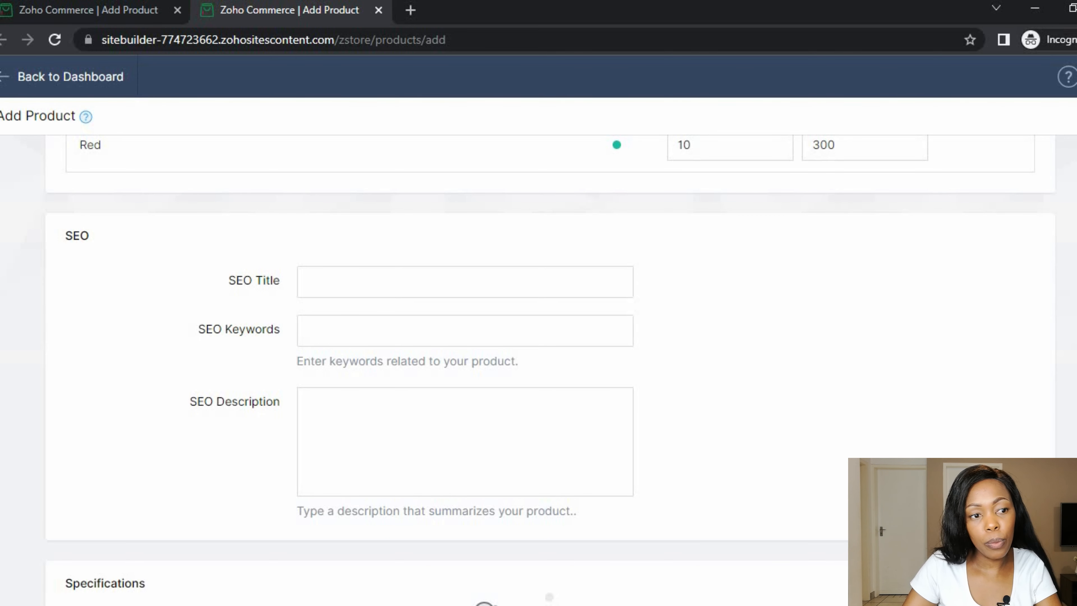
{"action": "key", "text": "alt+Tab"}
- Use the 'Luxury Mascara with Argan Oil' heading as the SEO title, minus its '1.' prefix
{"action": "left_click", "coordinate": [501, 299]}
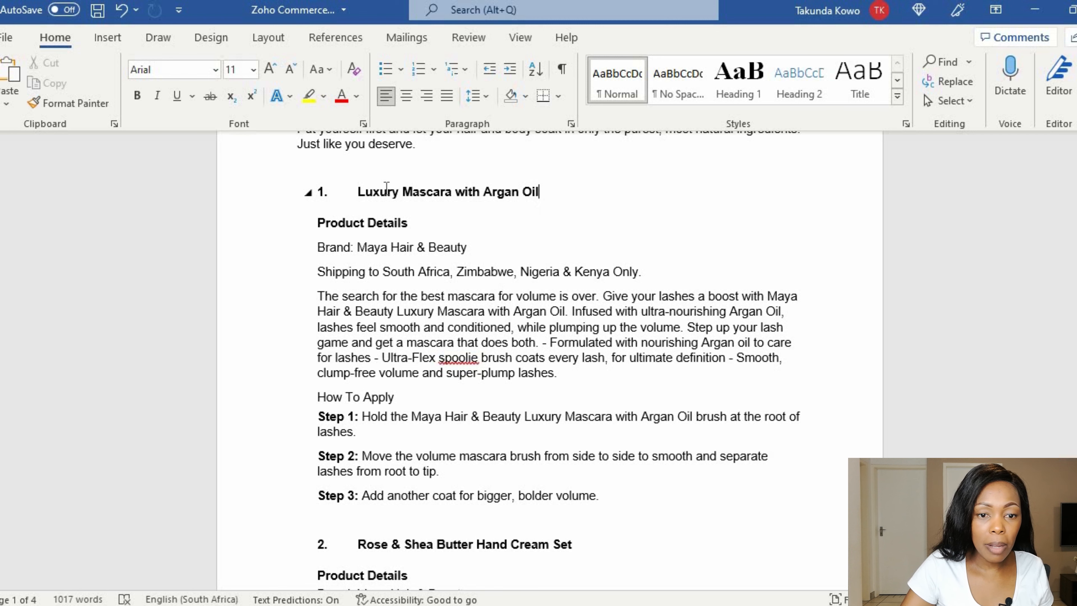
{"action": "triple_click", "coordinate": [384, 193]}
{"action": "key", "text": "alt+Tab"}
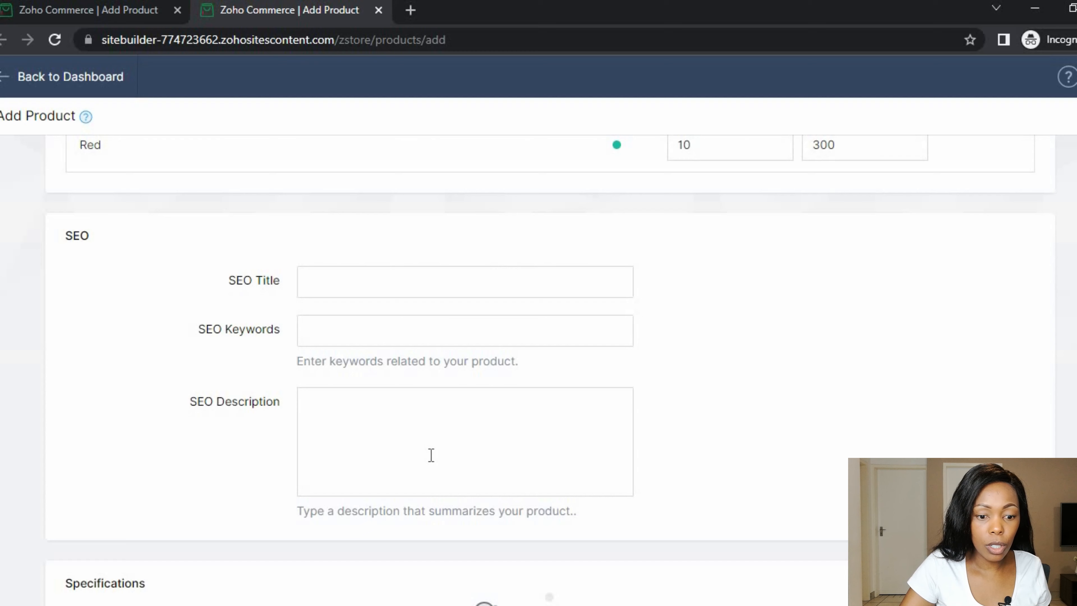
{"action": "left_click", "coordinate": [377, 290]}
{"action": "type", "text": "1.\tLuxury Mascara with Argan Oil"}
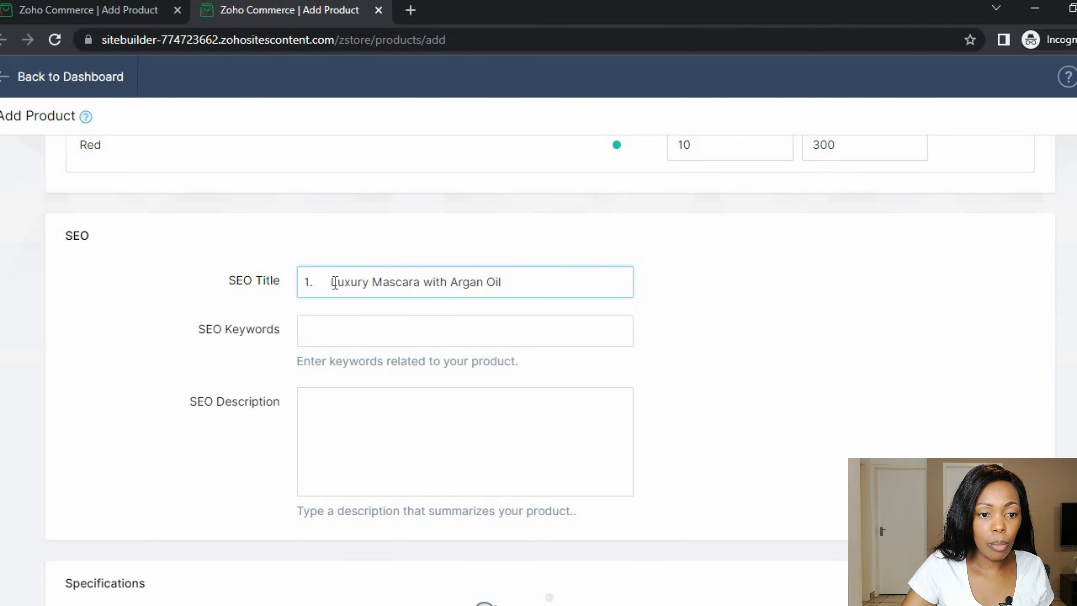
{"action": "left_click", "coordinate": [333, 281]}
{"action": "key", "text": "BackSpace"}
{"action": "key", "text": "BackSpace"}
{"action": "key", "text": "BackSpace"}
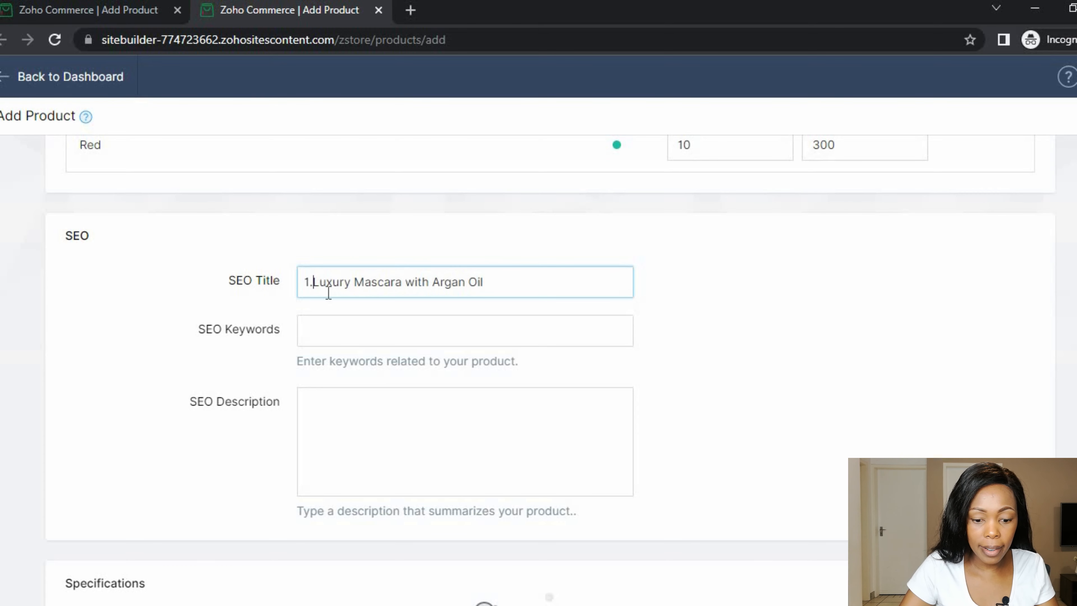
- Enter the SEO keywords 'Luxury Mascara, Black Mascara,'
{"action": "left_click", "coordinate": [328, 327]}
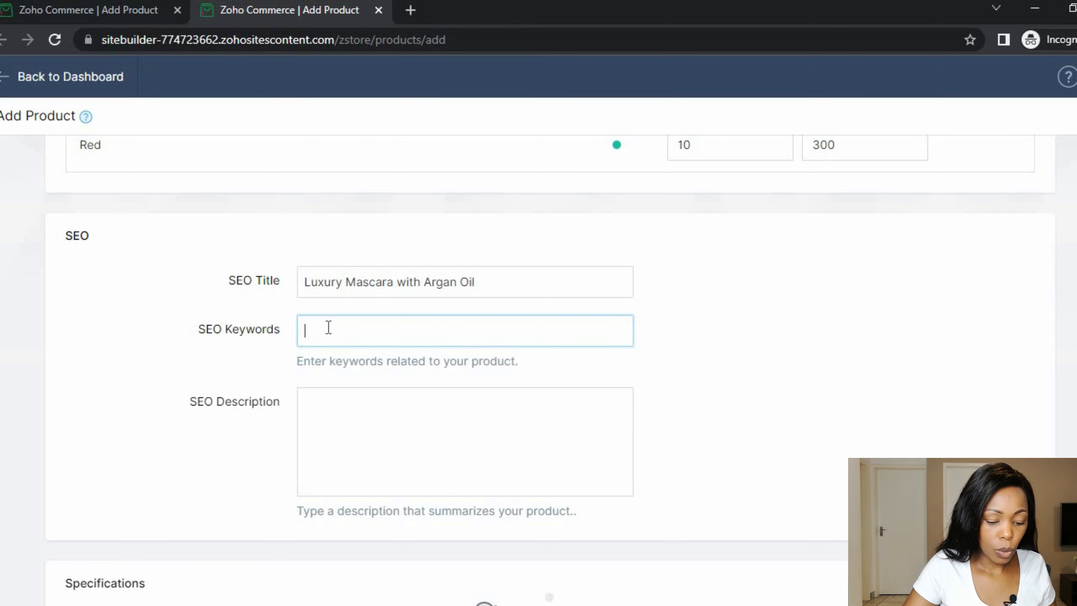
{"action": "type", "text": "Luxury"}
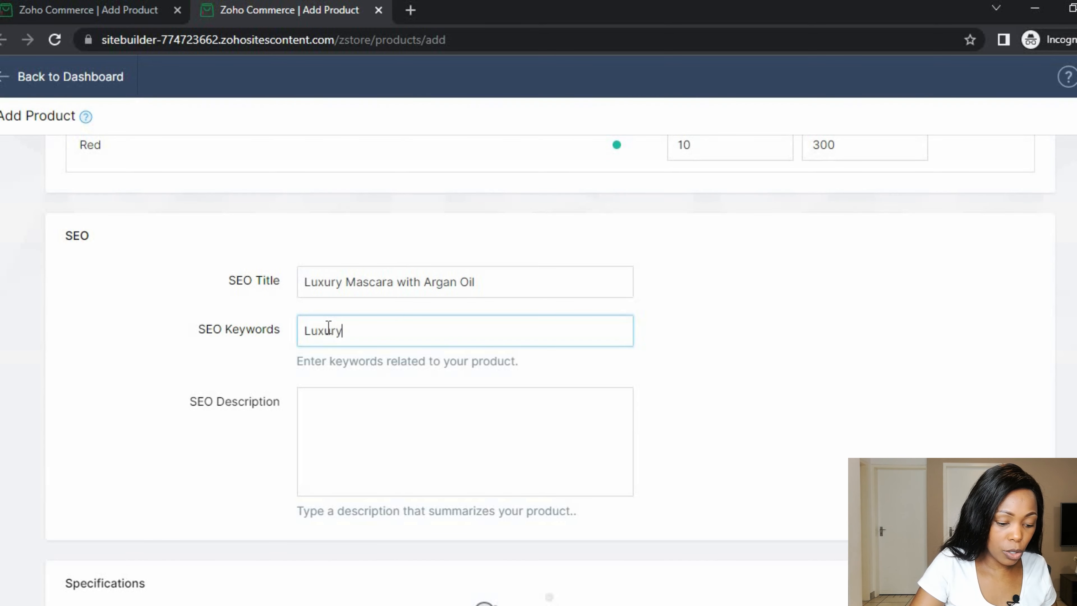
{"action": "type", "text": " M"}
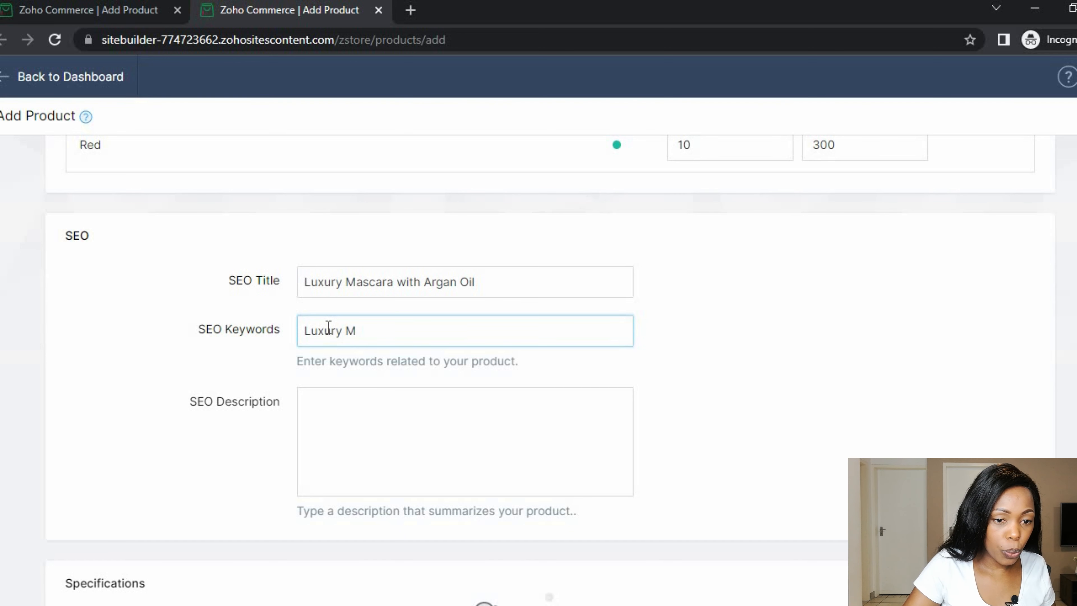
{"action": "type", "text": "ascara"}
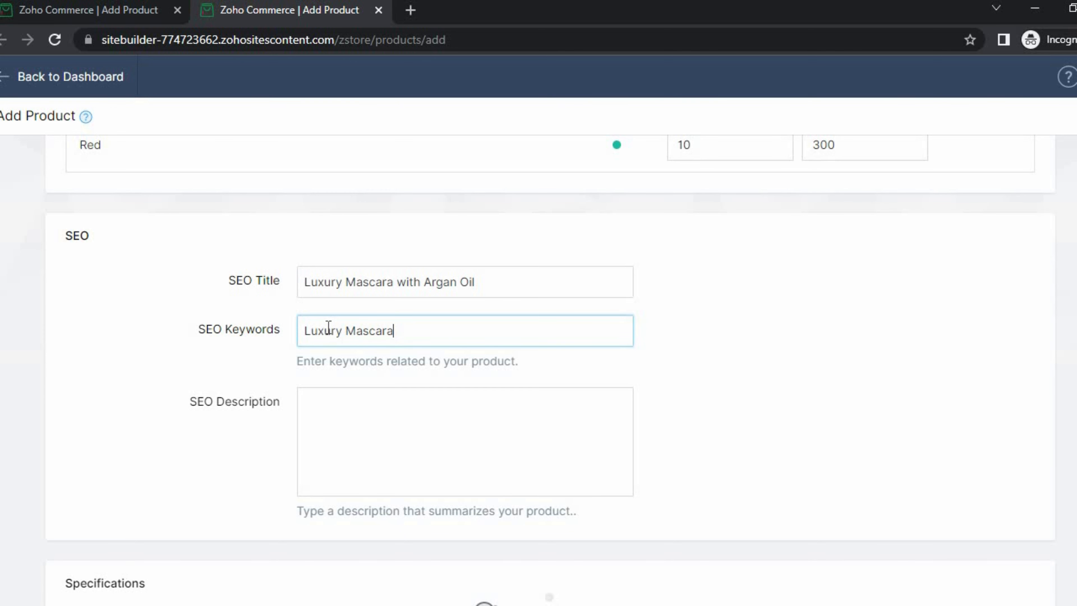
{"action": "type", "text": ", Black Masa"}
{"action": "key", "text": "BackSpace"}
{"action": "type", "text": "cara,"}
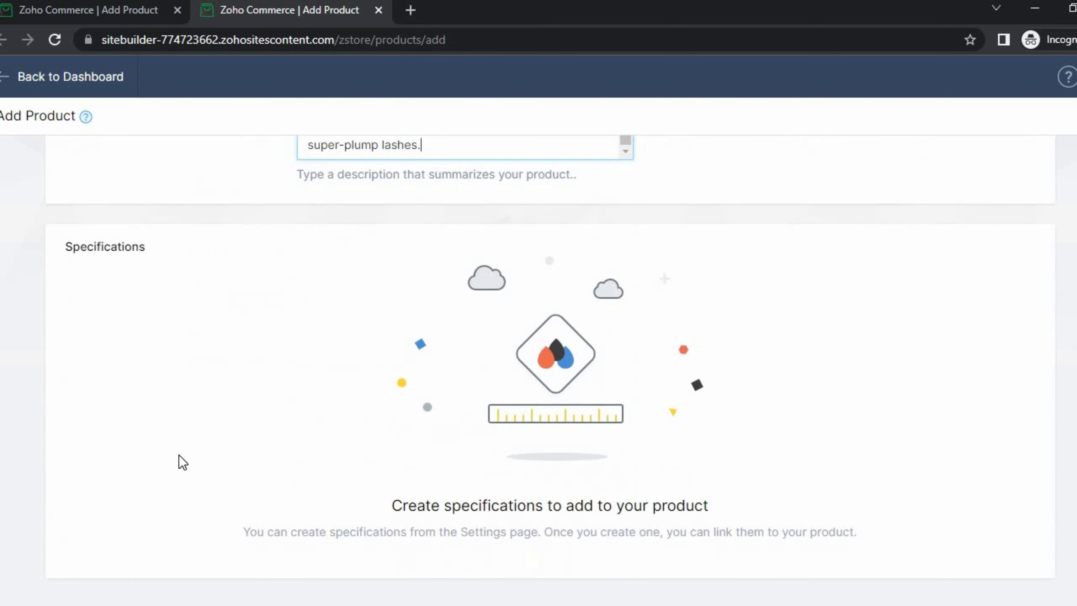
{"action": "scroll", "coordinate": [182, 461], "scroll_direction": "down", "scroll_amount": 1}
{"action": "scroll", "coordinate": [182, 462], "scroll_direction": "down", "scroll_amount": 1}
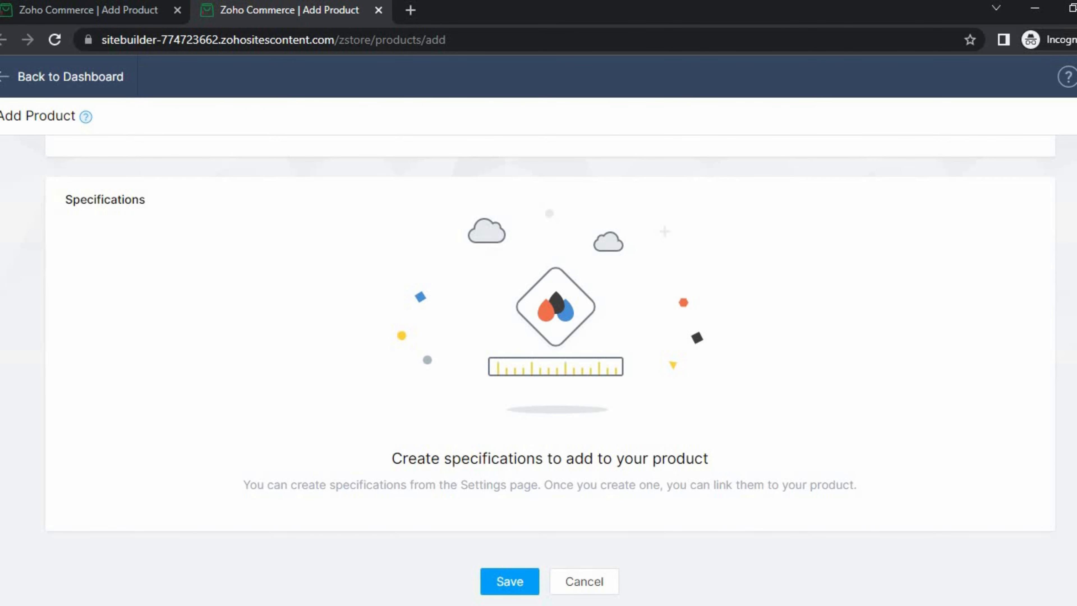
{"action": "scroll", "coordinate": [550, 365], "scroll_direction": "up", "scroll_amount": 20}
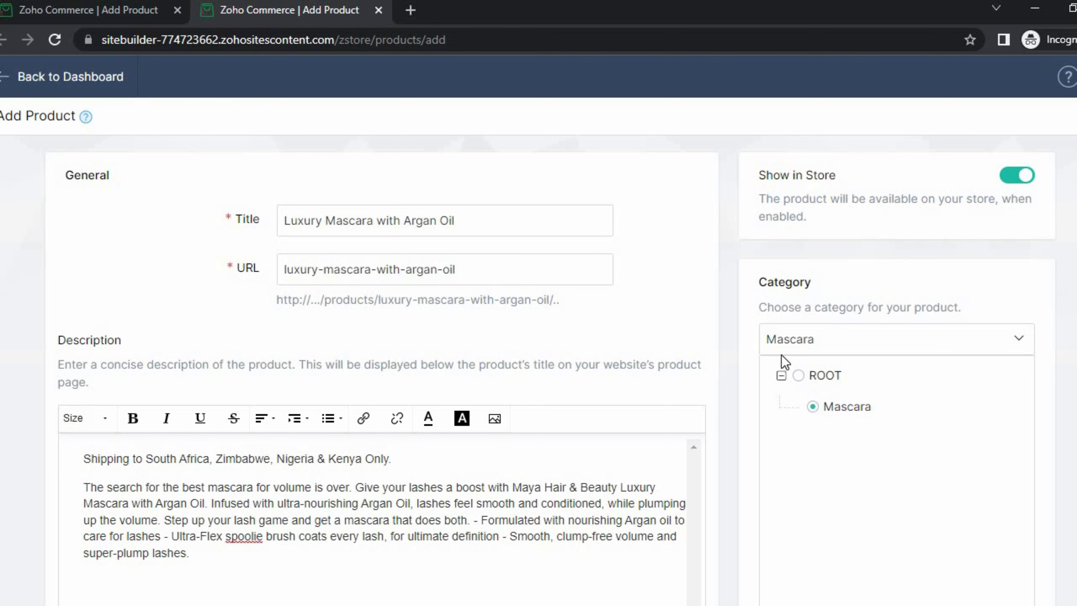
{"action": "scroll", "coordinate": [885, 421], "scroll_direction": "down", "scroll_amount": 6}
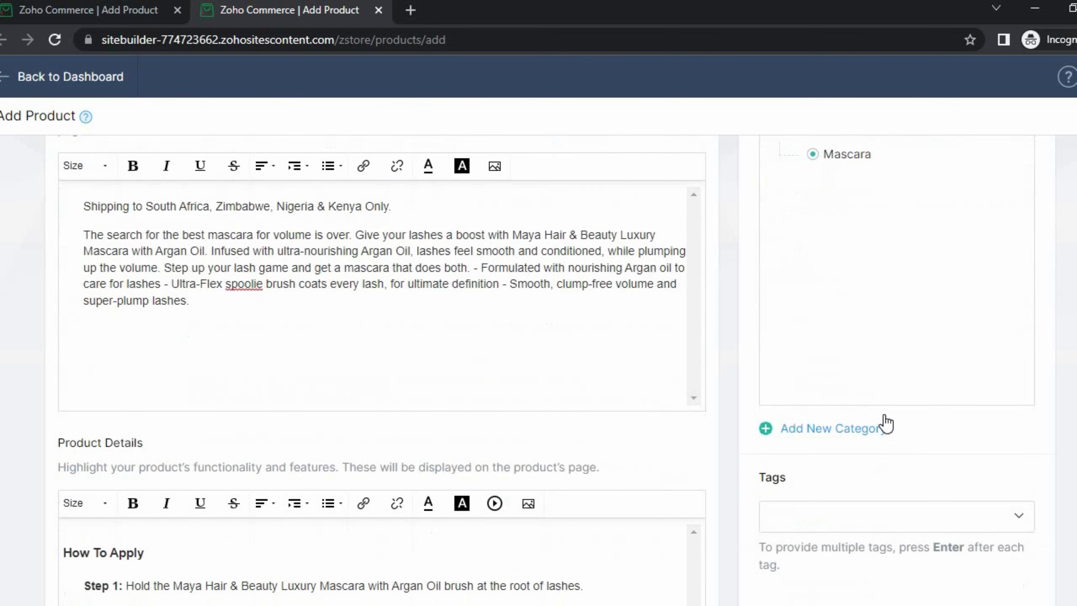
{"action": "scroll", "coordinate": [888, 422], "scroll_direction": "down", "scroll_amount": 4}
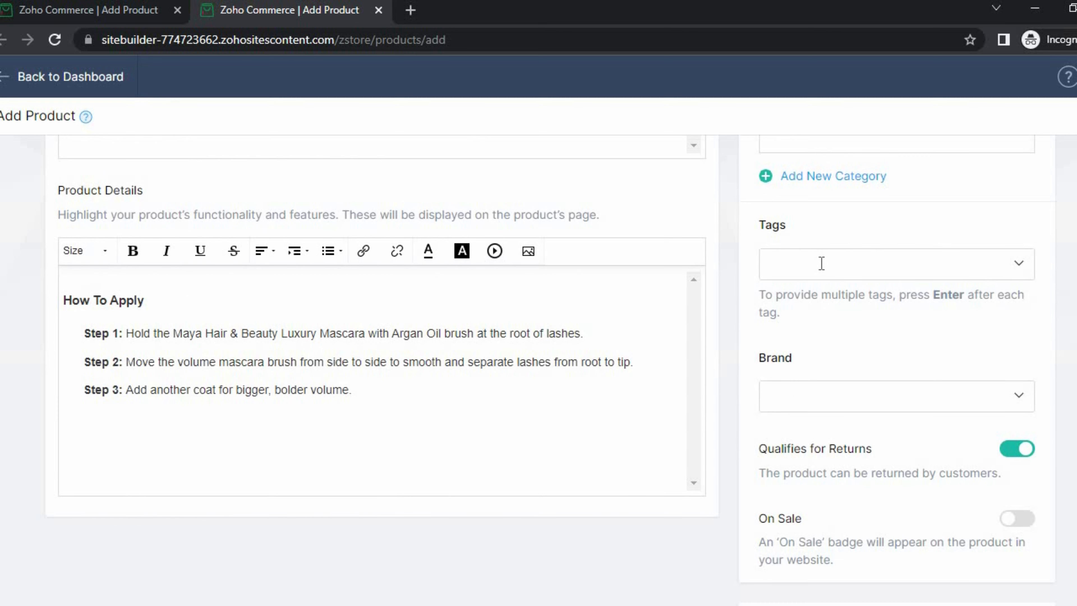
- Tag the product with 'Mascara, Makeup, Beauty'
{"action": "left_click", "coordinate": [821, 263]}
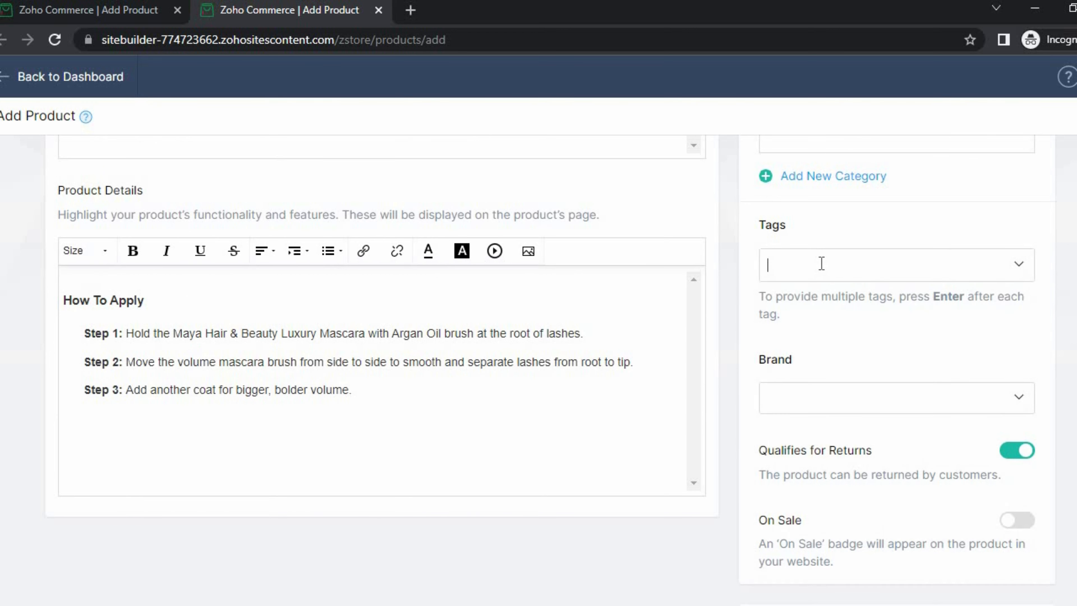
{"action": "type", "text": "Msac"}
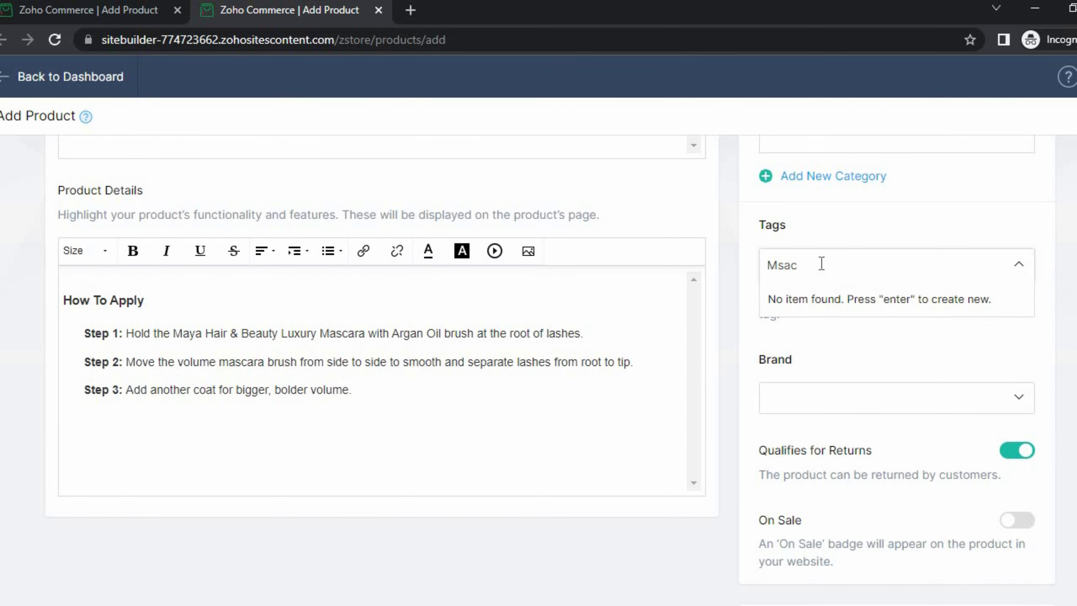
{"action": "key", "text": "BackSpace"}
{"action": "key", "text": "BackSpace"}
{"action": "key", "text": "BackSpace"}
{"action": "type", "text": "a"}
{"action": "type", "text": "c"}
{"action": "key", "text": "BackSpace"}
{"action": "type", "text": "scara, Makeup, Beauty"}
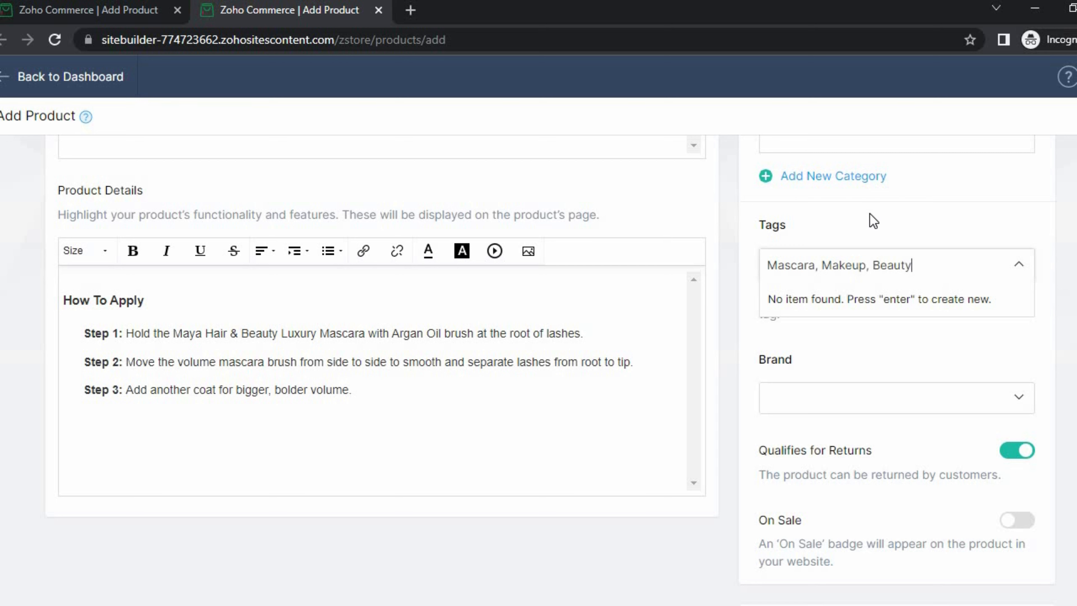
{"action": "key", "text": "Return"}
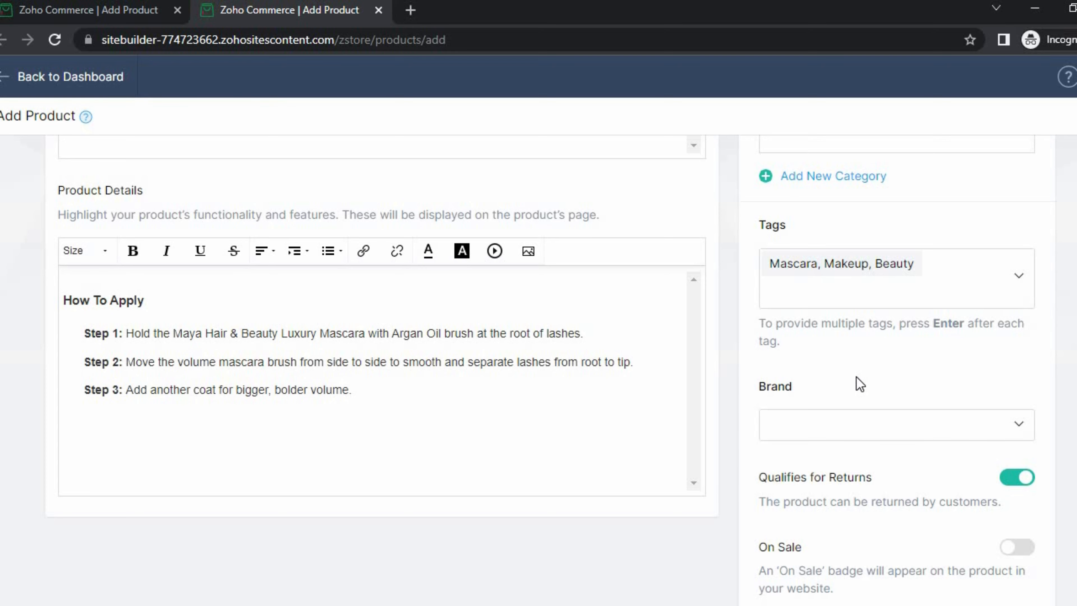
{"action": "scroll", "coordinate": [823, 352], "scroll_direction": "down", "scroll_amount": 8}
{"action": "scroll", "coordinate": [823, 337], "scroll_direction": "up", "scroll_amount": 4}
{"action": "scroll", "coordinate": [834, 331], "scroll_direction": "up", "scroll_amount": 2}
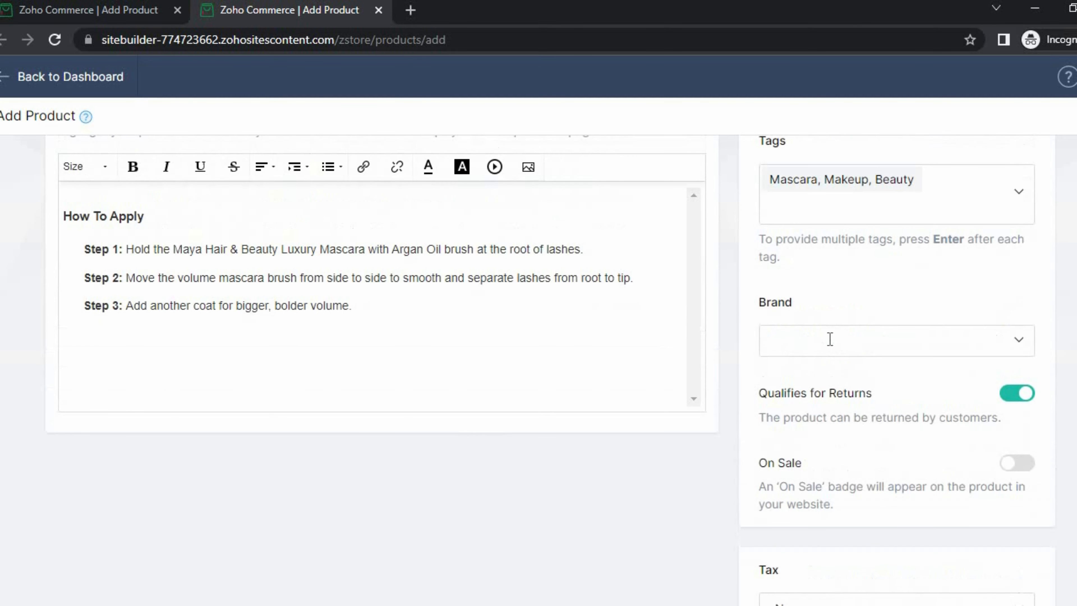
{"action": "left_click", "coordinate": [971, 349]}
- Choose Maya Hair & Beauty as the brand, leaving returns on and sale off
{"action": "key", "text": "Return"}
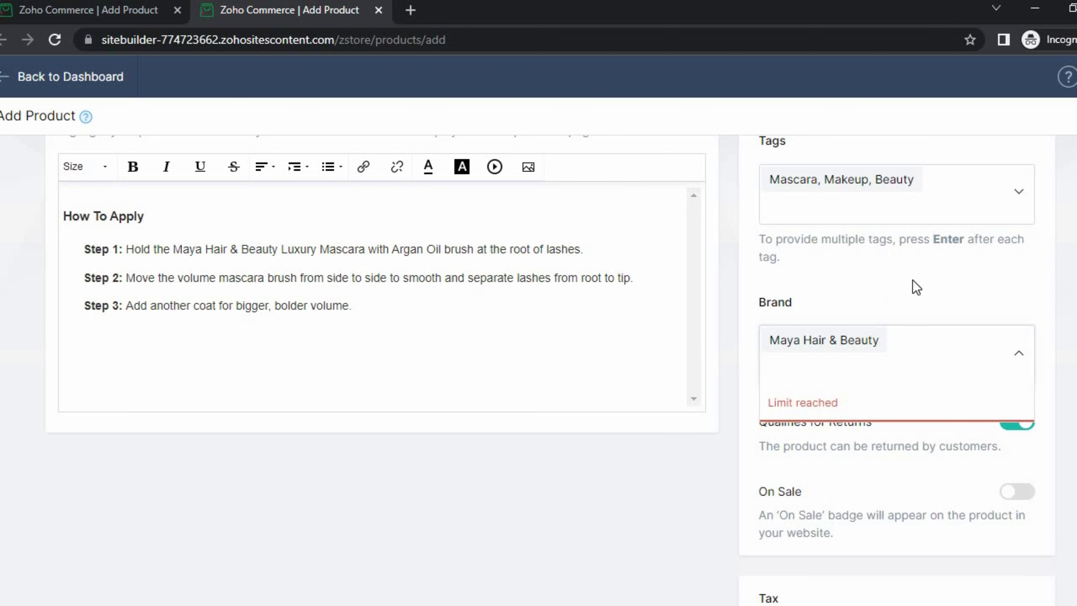
{"action": "left_click", "coordinate": [1051, 379]}
{"action": "scroll", "coordinate": [988, 430], "scroll_direction": "down", "scroll_amount": 2}
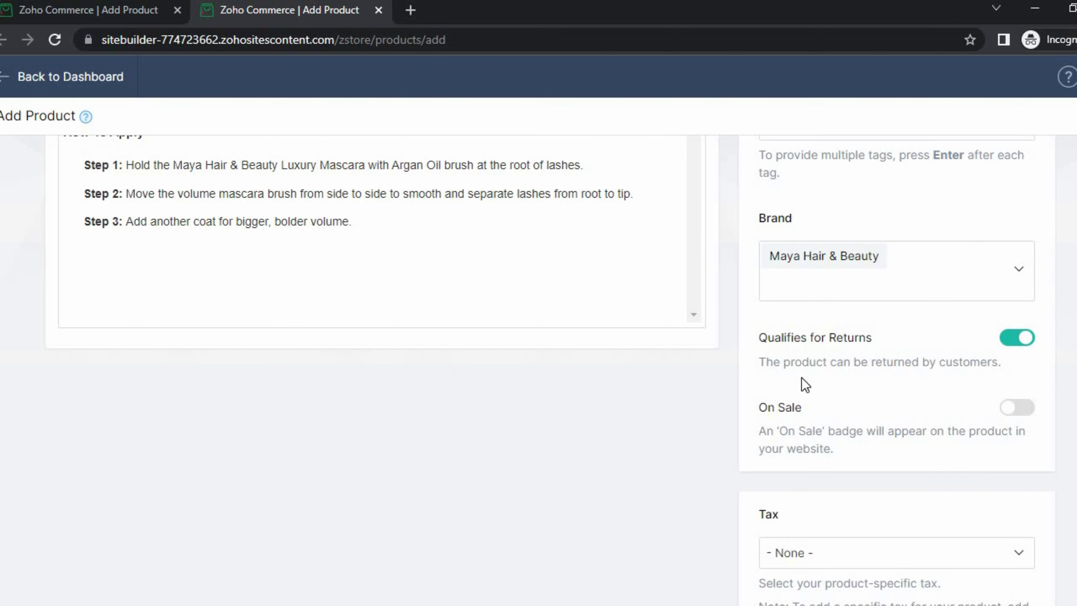
{"action": "scroll", "coordinate": [802, 378], "scroll_direction": "down", "scroll_amount": 2}
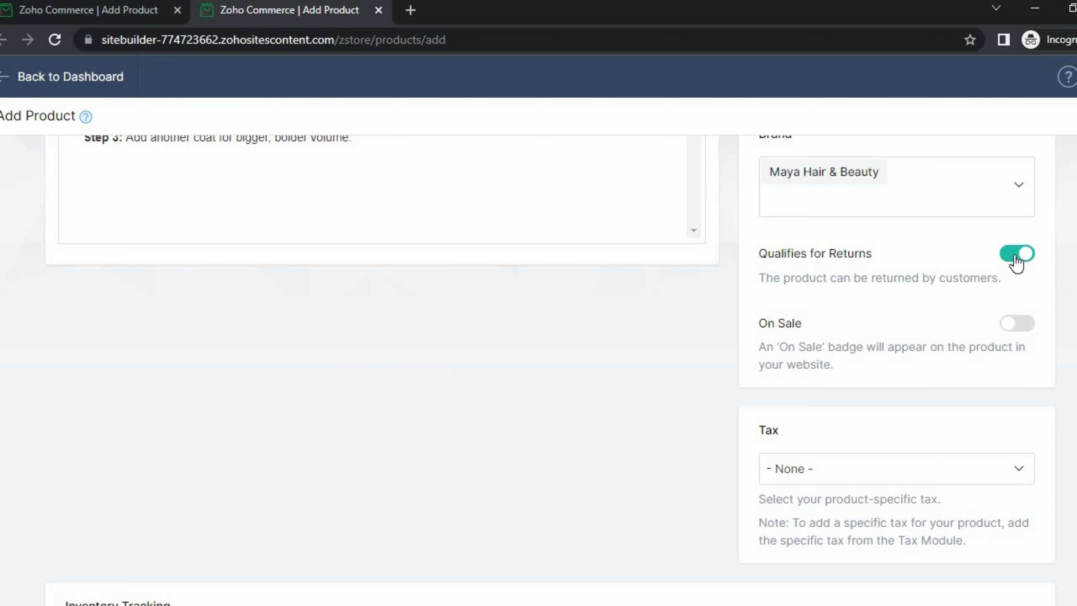
{"action": "scroll", "coordinate": [1016, 263], "scroll_direction": "down", "scroll_amount": 2}
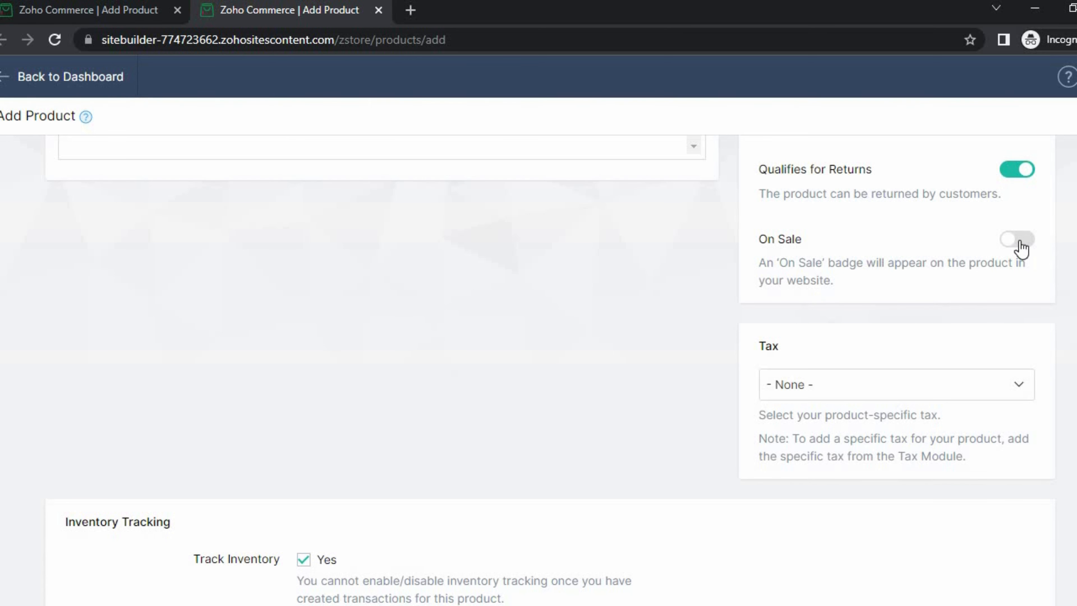
{"action": "scroll", "coordinate": [865, 331], "scroll_direction": "down", "scroll_amount": 2}
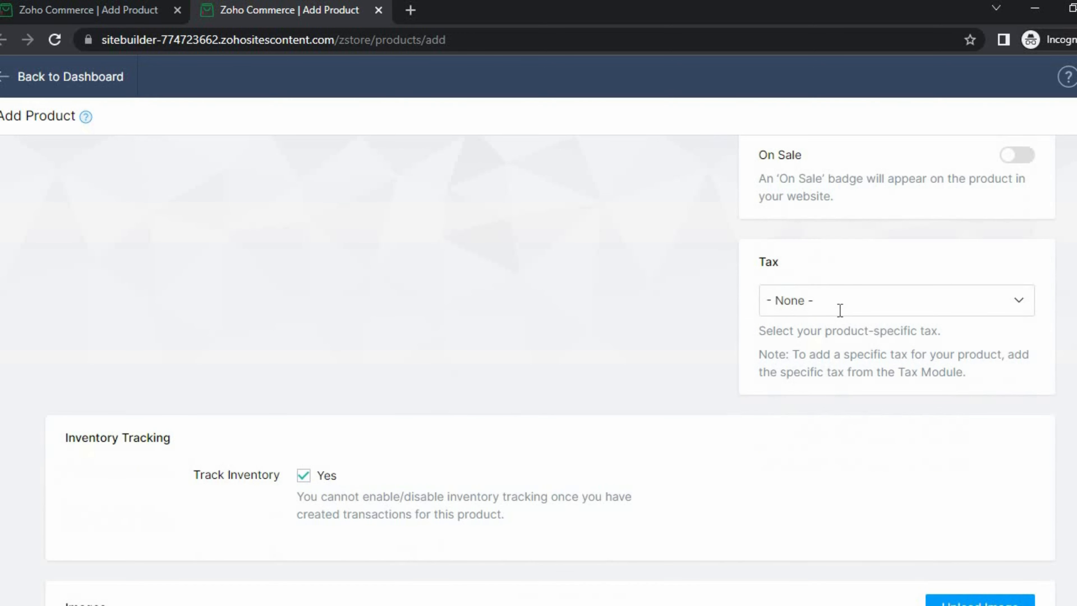
{"action": "left_click", "coordinate": [840, 309]}
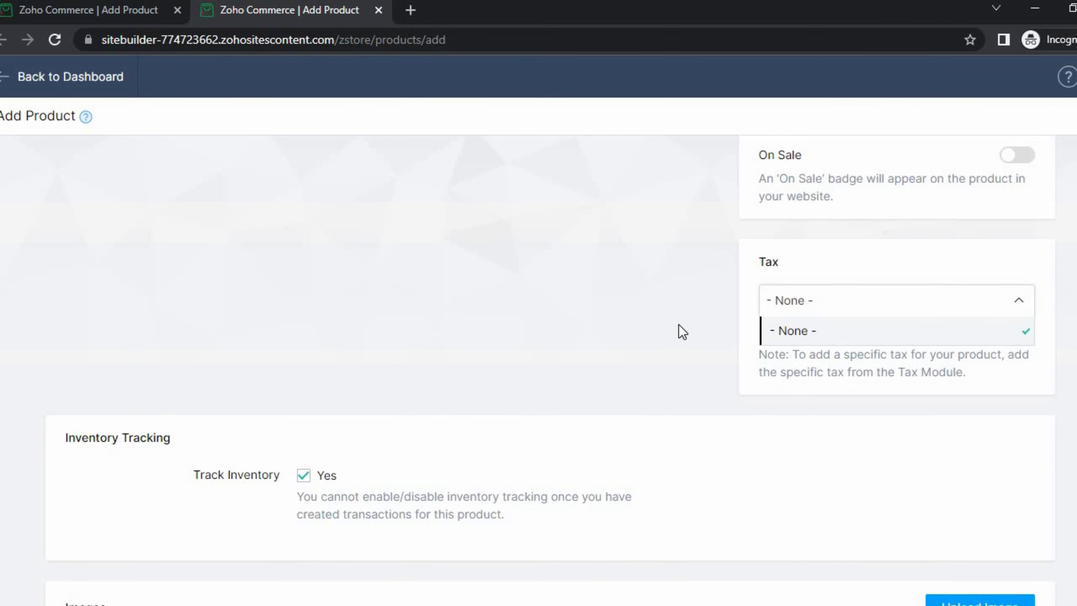
{"action": "left_click", "coordinate": [681, 333]}
{"action": "scroll", "coordinate": [674, 329], "scroll_direction": "down", "scroll_amount": 6}
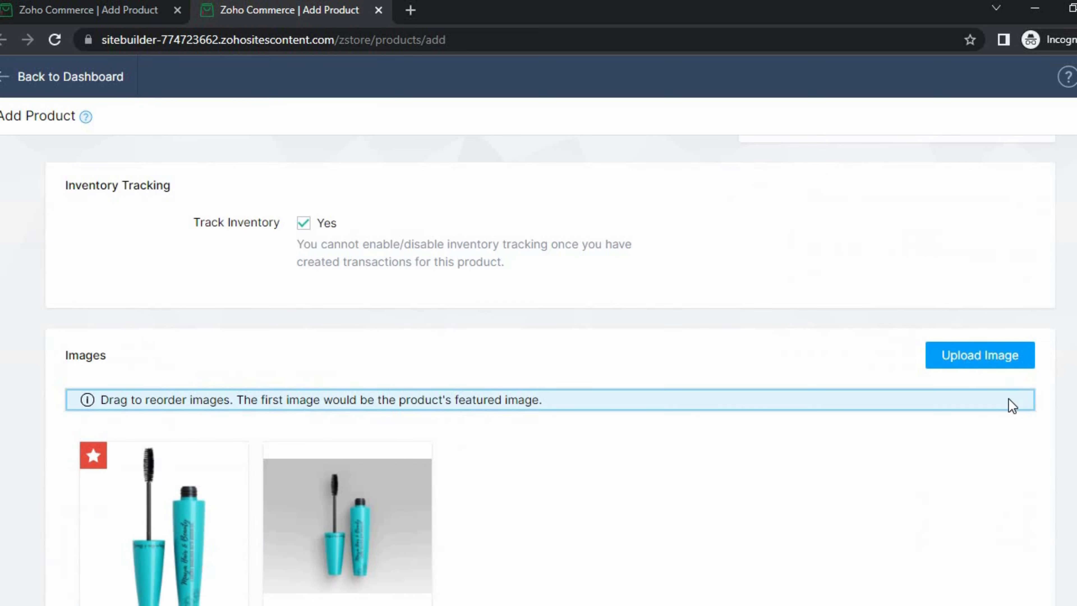
{"action": "scroll", "coordinate": [423, 481], "scroll_direction": "down", "scroll_amount": 4}
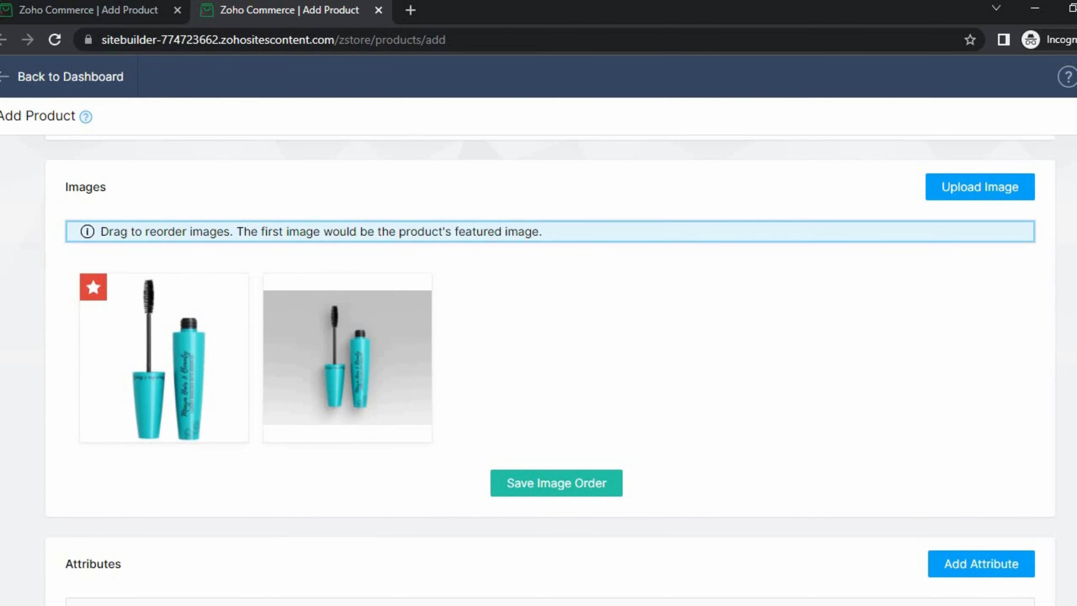
{"action": "scroll", "coordinate": [550, 369], "scroll_direction": "up", "scroll_amount": 20}
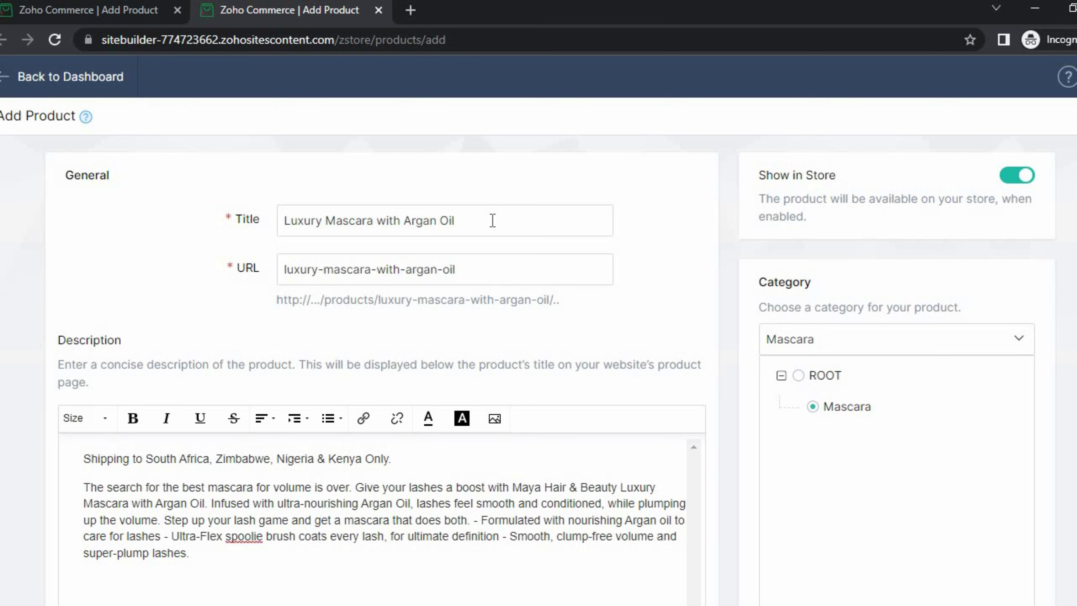
{"action": "scroll", "coordinate": [486, 229], "scroll_direction": "down", "scroll_amount": 2}
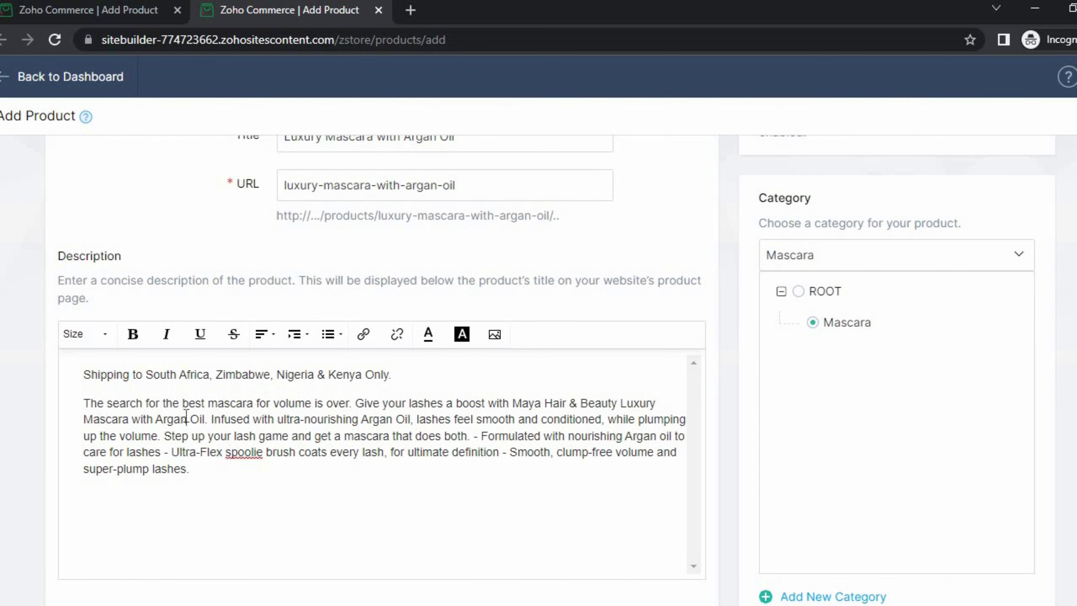
{"action": "scroll", "coordinate": [187, 418], "scroll_direction": "down", "scroll_amount": 10}
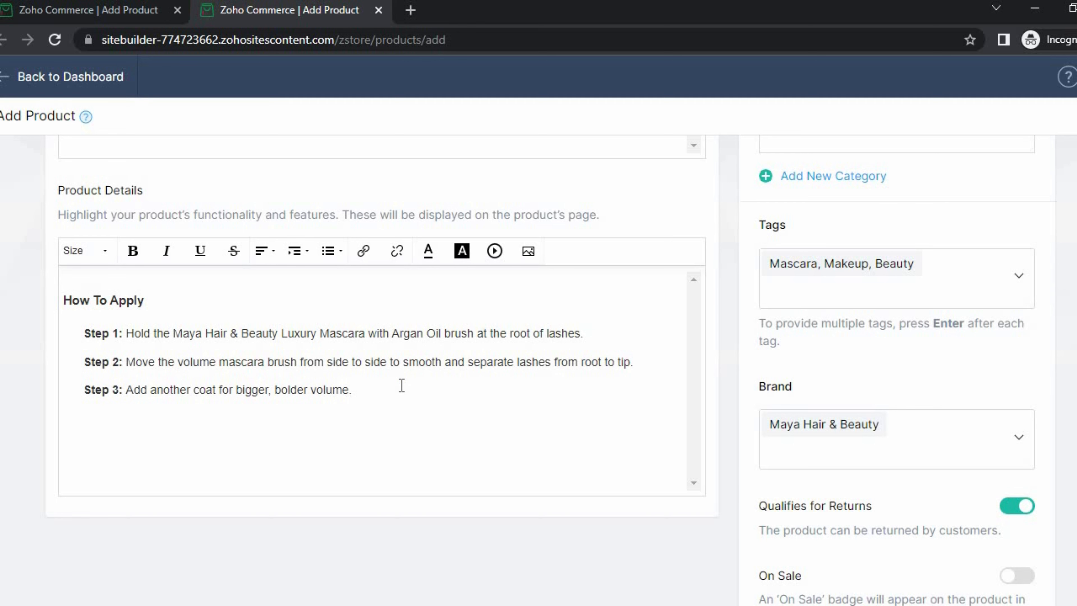
{"action": "scroll", "coordinate": [568, 352], "scroll_direction": "down", "scroll_amount": 10}
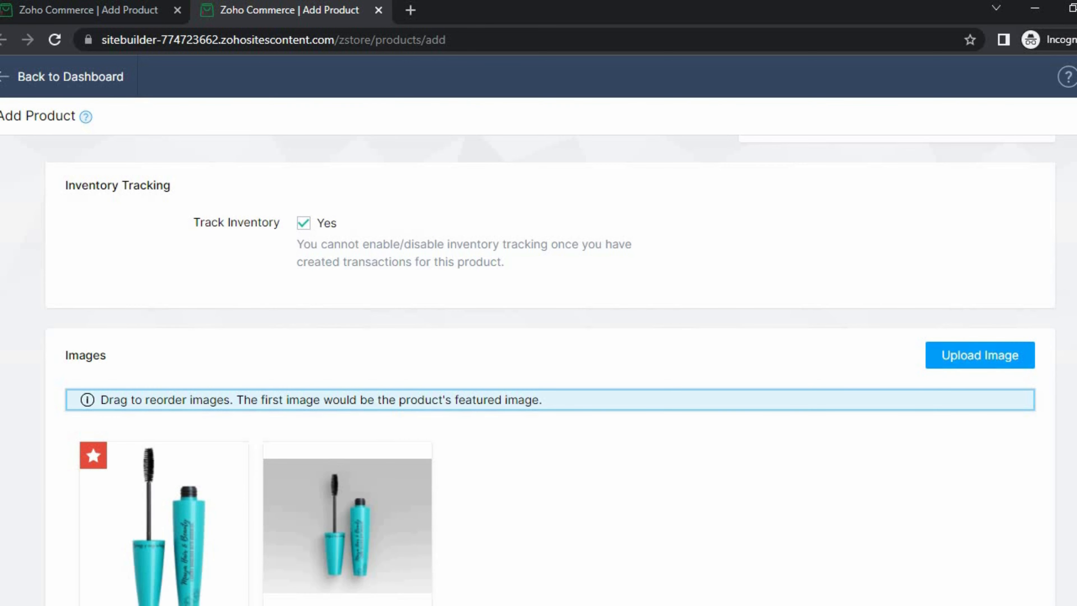
{"action": "scroll", "coordinate": [550, 371], "scroll_direction": "down", "scroll_amount": 1}
{"action": "scroll", "coordinate": [228, 442], "scroll_direction": "down", "scroll_amount": 4}
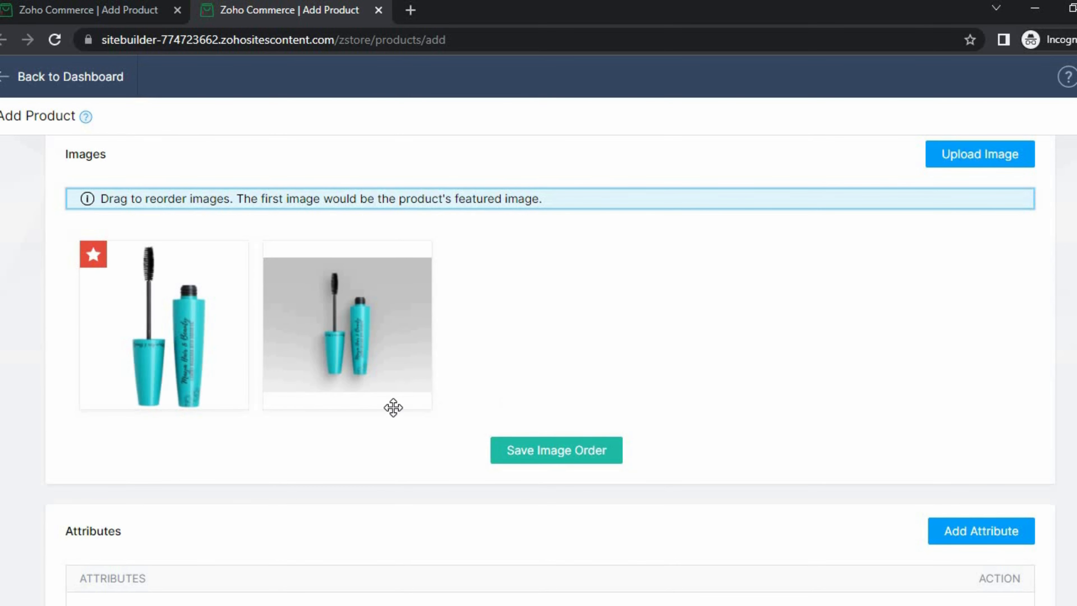
{"action": "scroll", "coordinate": [284, 450], "scroll_direction": "down", "scroll_amount": 10}
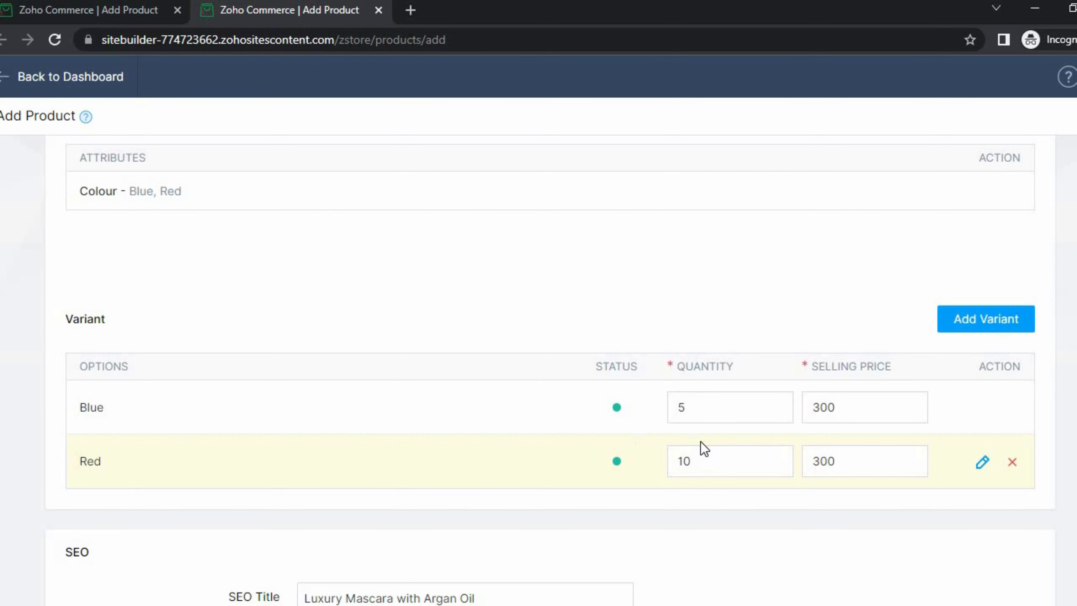
{"action": "scroll", "coordinate": [361, 461], "scroll_direction": "down", "scroll_amount": 6}
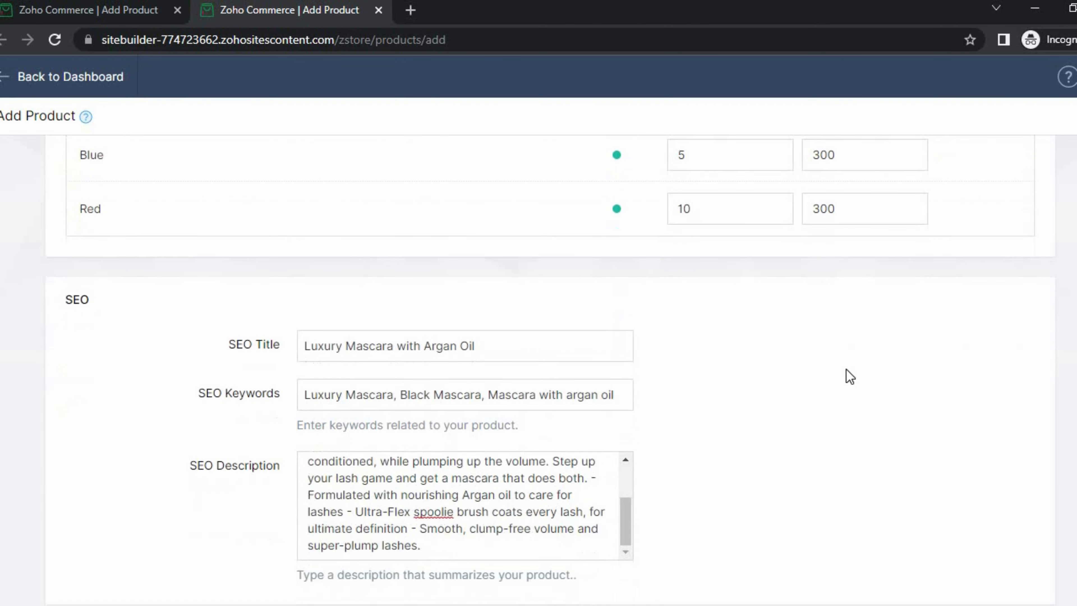
{"action": "scroll", "coordinate": [847, 375], "scroll_direction": "up", "scroll_amount": 4}
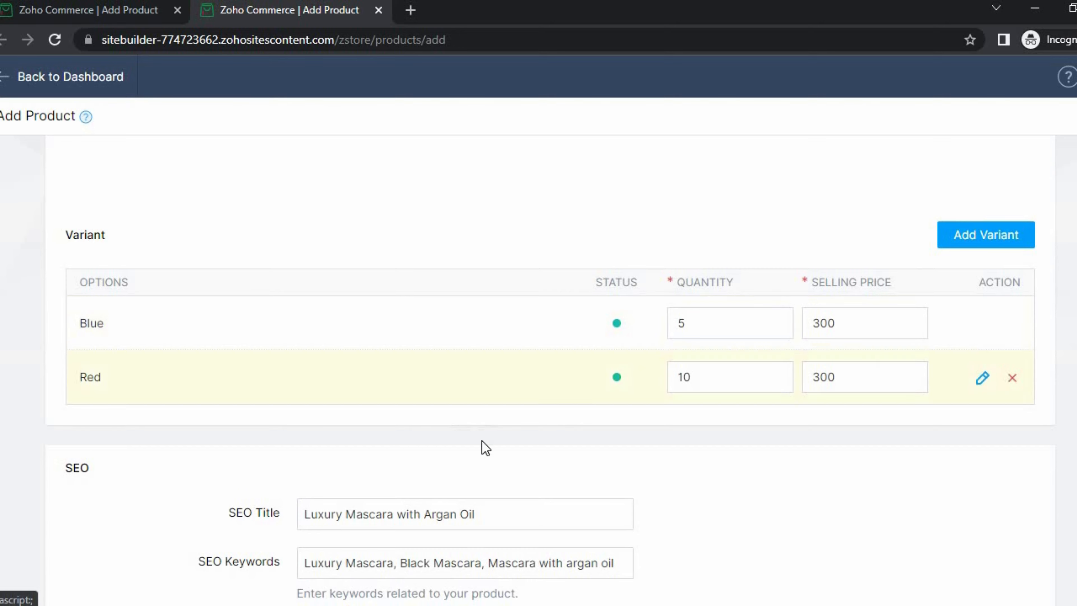
{"action": "scroll", "coordinate": [481, 444], "scroll_direction": "down", "scroll_amount": 4}
{"action": "scroll", "coordinate": [408, 440], "scroll_direction": "down", "scroll_amount": 10}
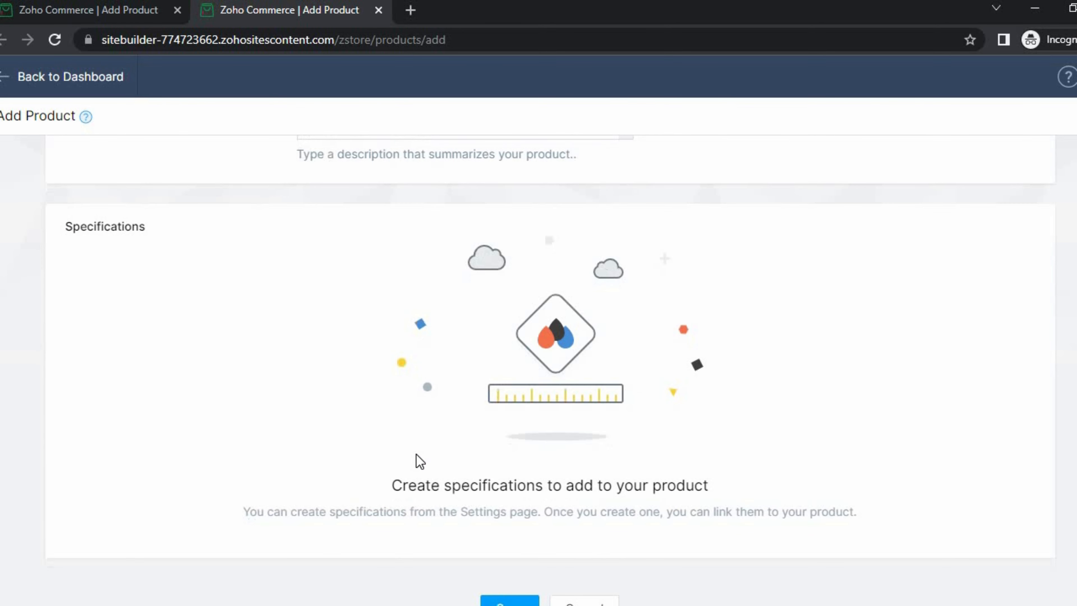
{"action": "scroll", "coordinate": [796, 497], "scroll_direction": "up", "scroll_amount": 12}
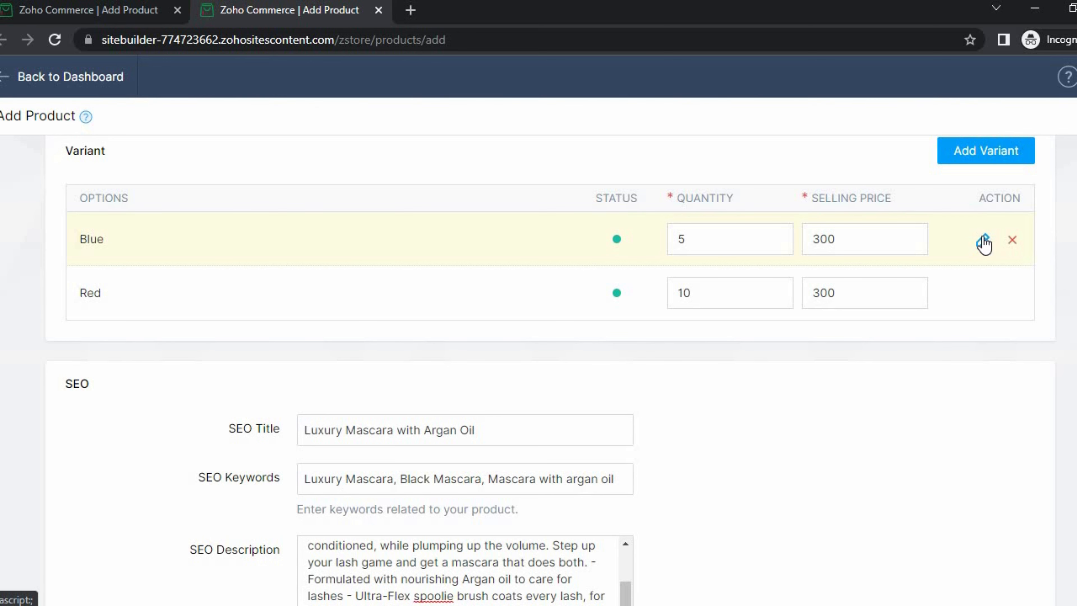
- Edit the Blue variant and attach the first mascara image to it
{"action": "left_click", "coordinate": [983, 243]}
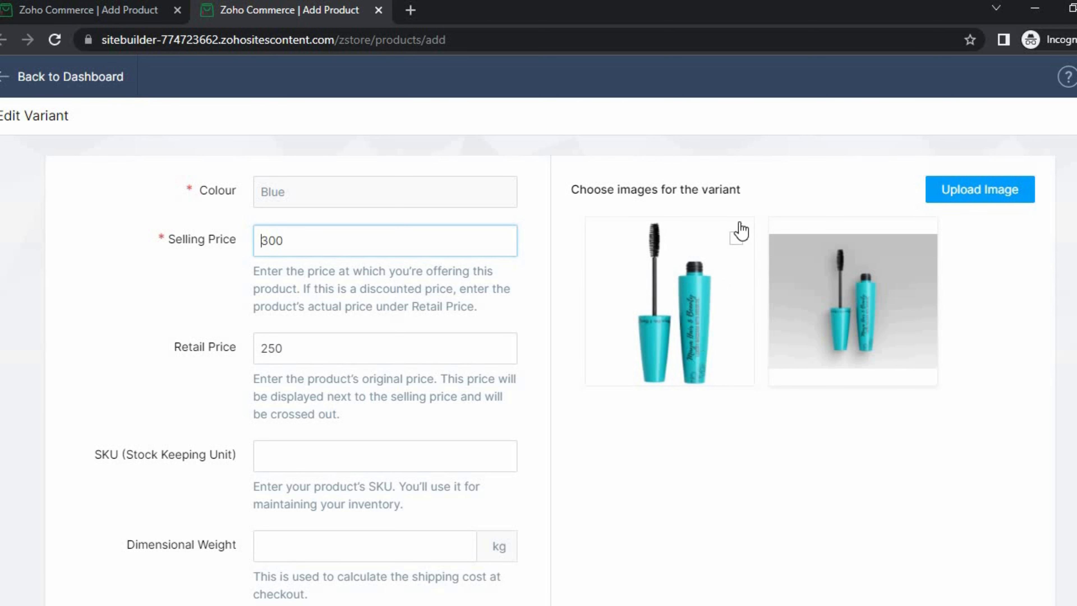
{"action": "left_click", "coordinate": [737, 237]}
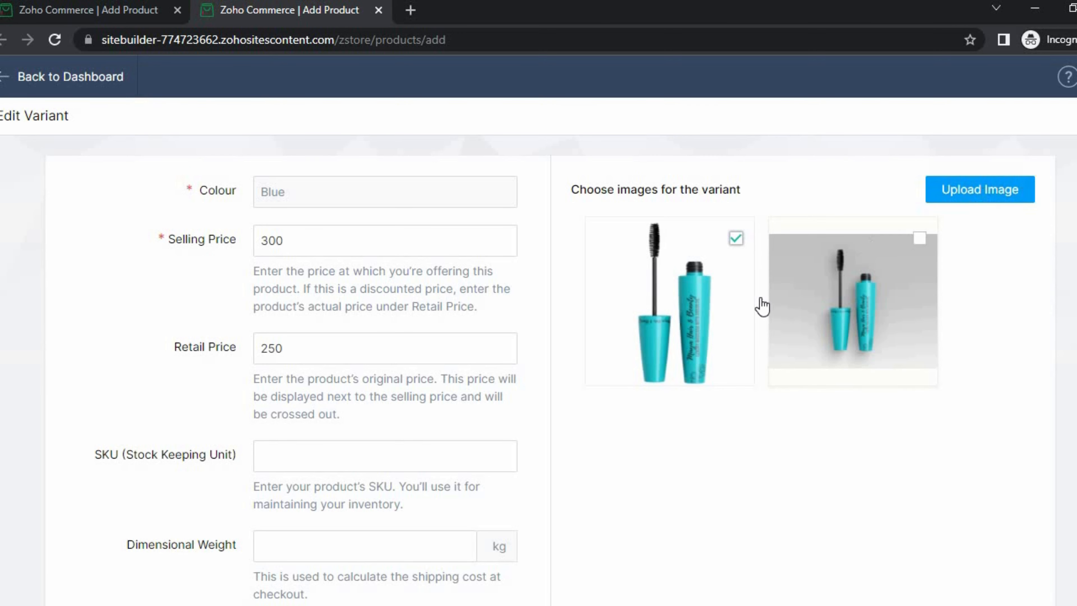
{"action": "scroll", "coordinate": [567, 409], "scroll_direction": "down", "scroll_amount": 5}
{"action": "scroll", "coordinate": [699, 392], "scroll_direction": "up", "scroll_amount": 5}
{"action": "scroll", "coordinate": [271, 432], "scroll_direction": "down", "scroll_amount": 2}
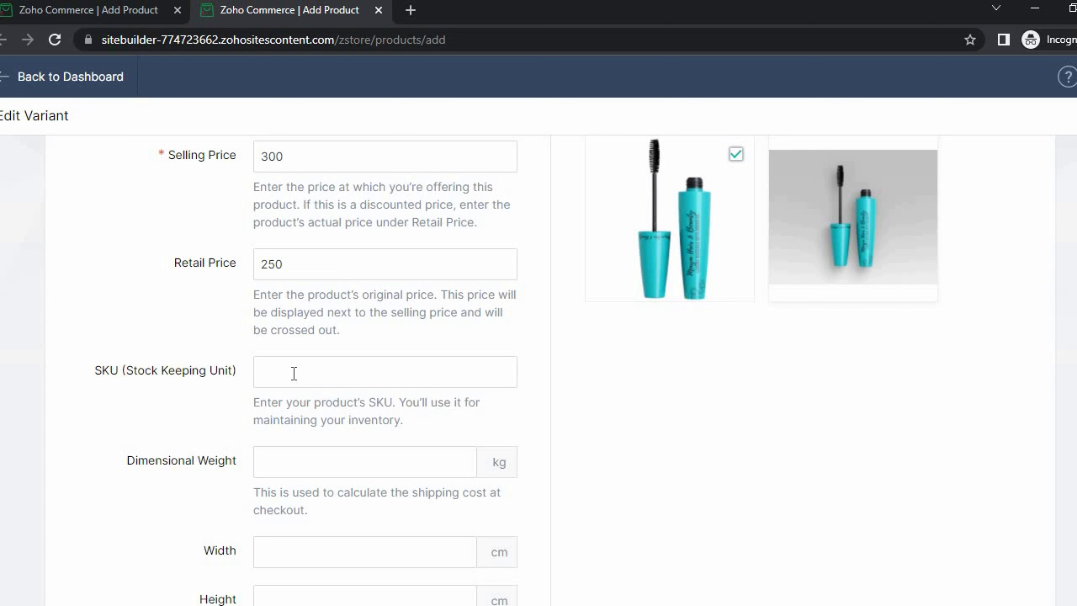
{"action": "scroll", "coordinate": [294, 373], "scroll_direction": "down", "scroll_amount": 4}
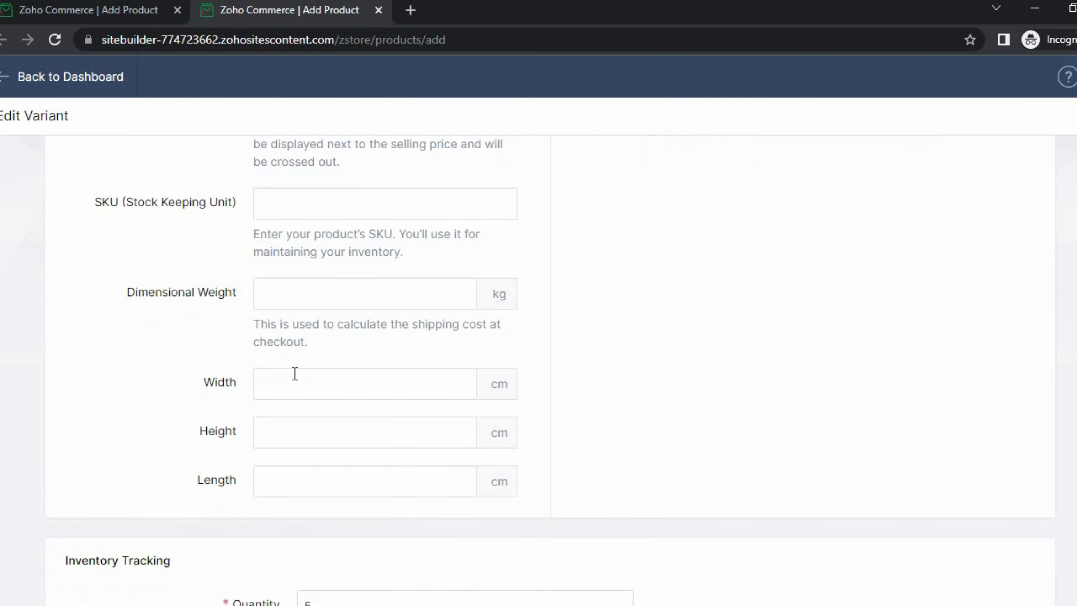
- Give the Blue variant dimensional weight 0.1, width 3, height 3, length 10, and save it
{"action": "left_click", "coordinate": [297, 291]}
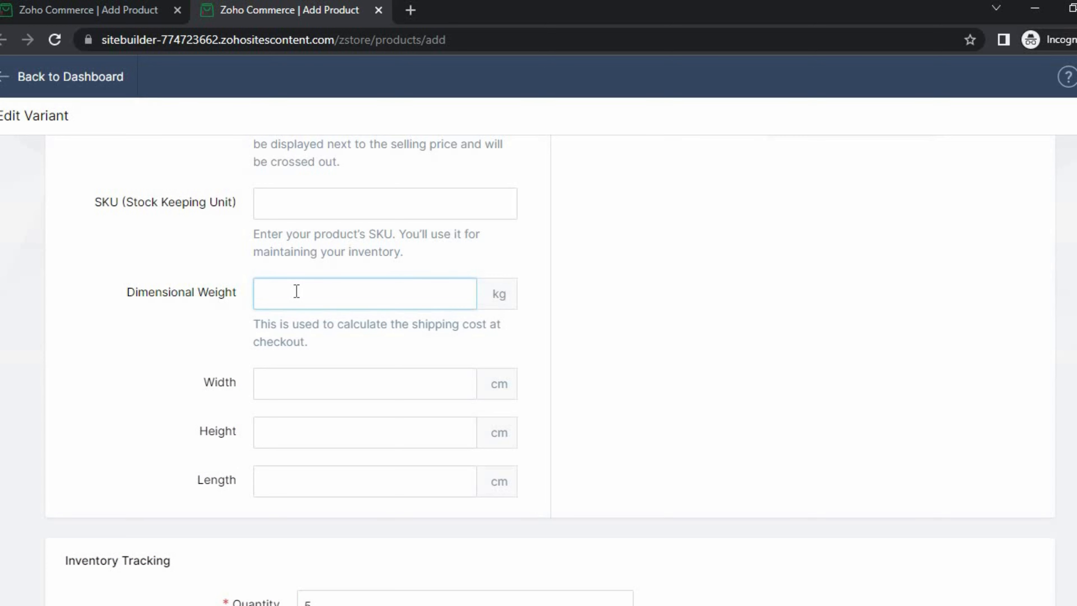
{"action": "type", "text": "0.1"}
{"action": "left_click", "coordinate": [320, 394]}
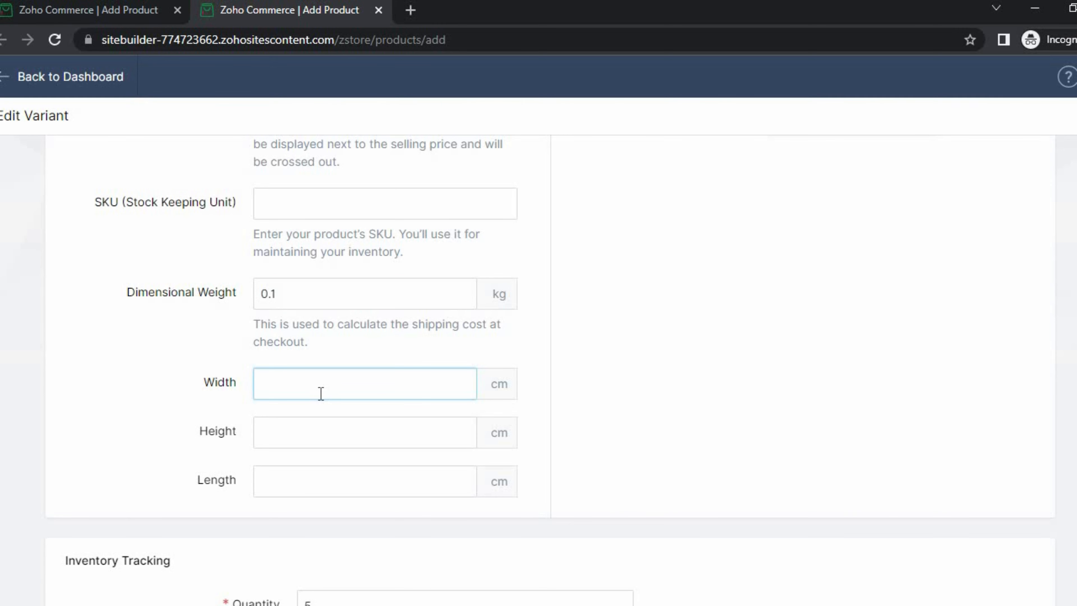
{"action": "type", "text": "3"}
{"action": "left_click", "coordinate": [317, 433]}
{"action": "type", "text": "3"}
{"action": "left_click", "coordinate": [317, 481]}
{"action": "type", "text": "1"}
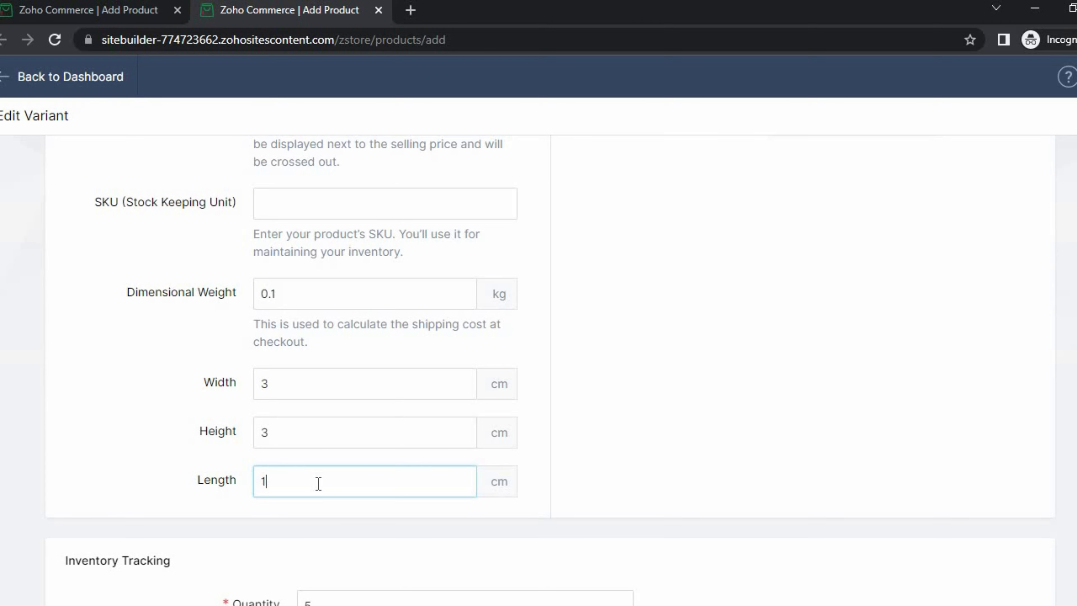
{"action": "type", "text": "0"}
{"action": "left_click", "coordinate": [150, 447]}
{"action": "scroll", "coordinate": [140, 452], "scroll_direction": "down", "scroll_amount": 5}
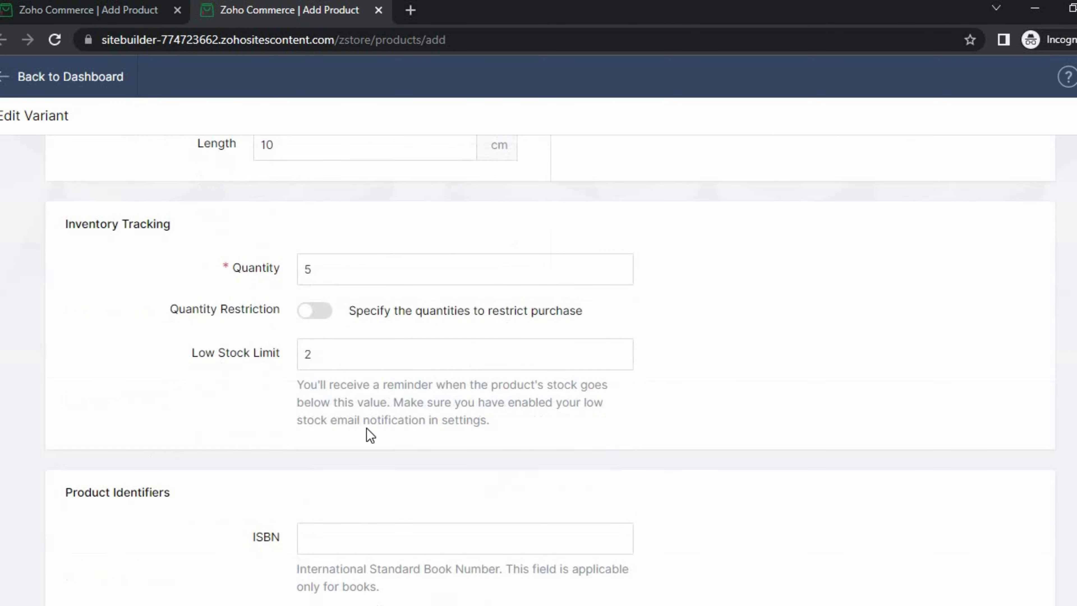
{"action": "scroll", "coordinate": [283, 350], "scroll_direction": "down", "scroll_amount": 4}
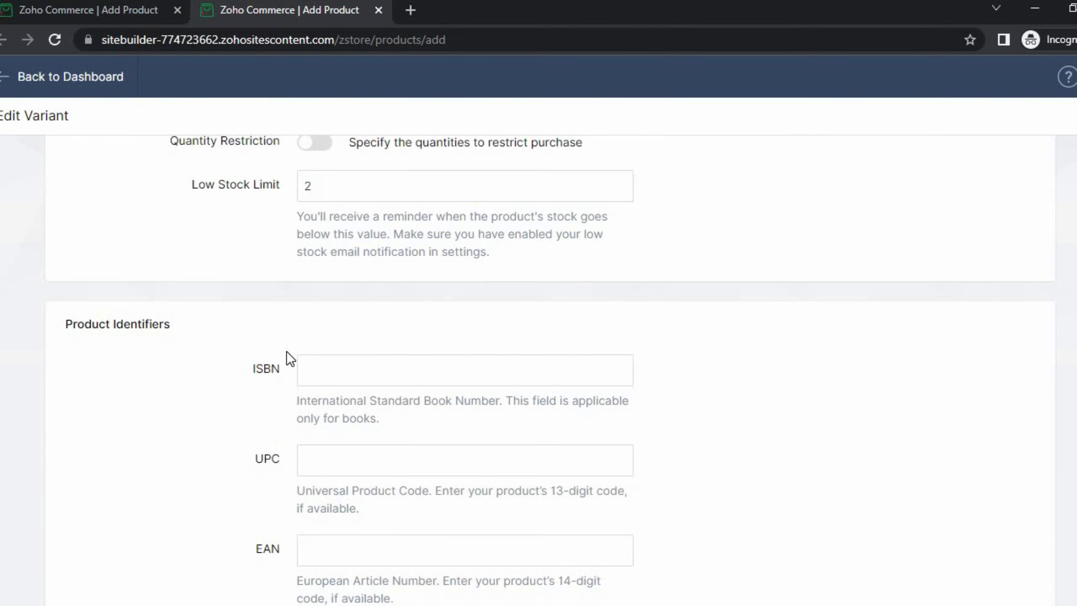
{"action": "scroll", "coordinate": [353, 322], "scroll_direction": "up", "scroll_amount": 4}
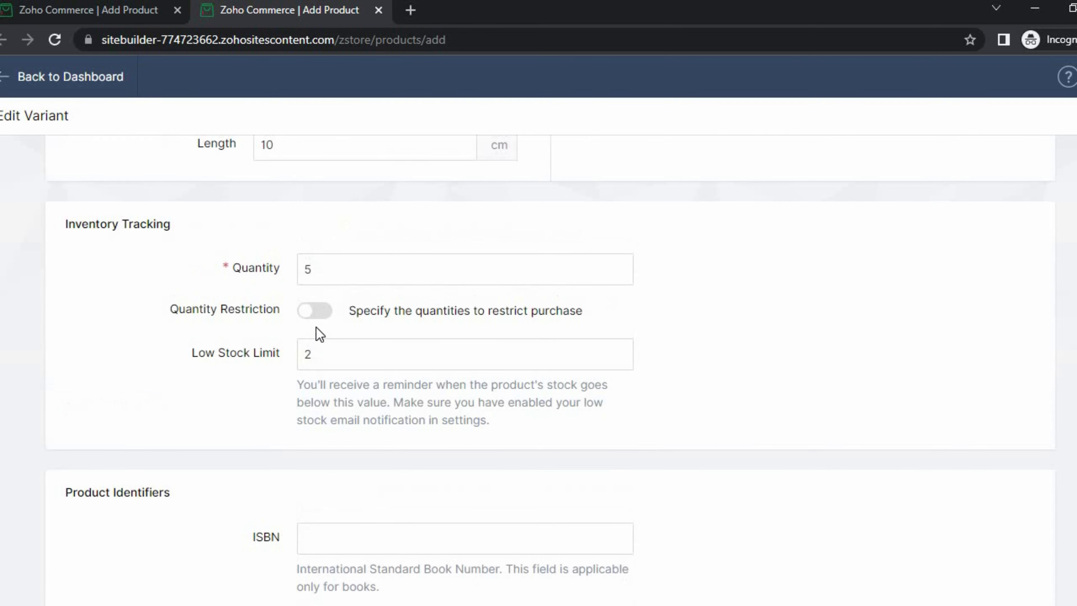
{"action": "scroll", "coordinate": [334, 394], "scroll_direction": "down", "scroll_amount": 4}
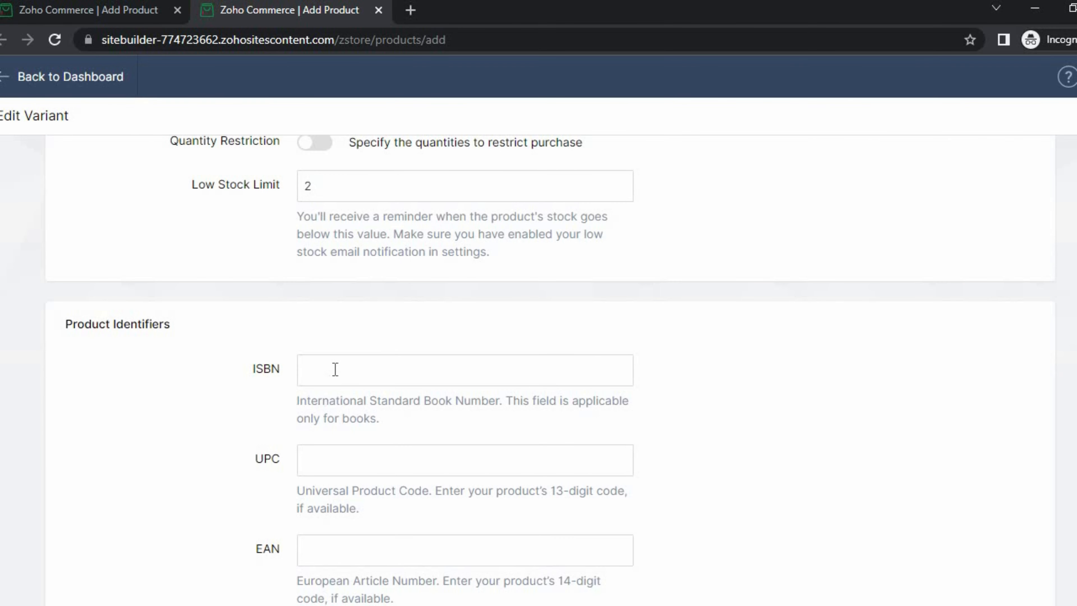
{"action": "scroll", "coordinate": [334, 369], "scroll_direction": "down", "scroll_amount": 4}
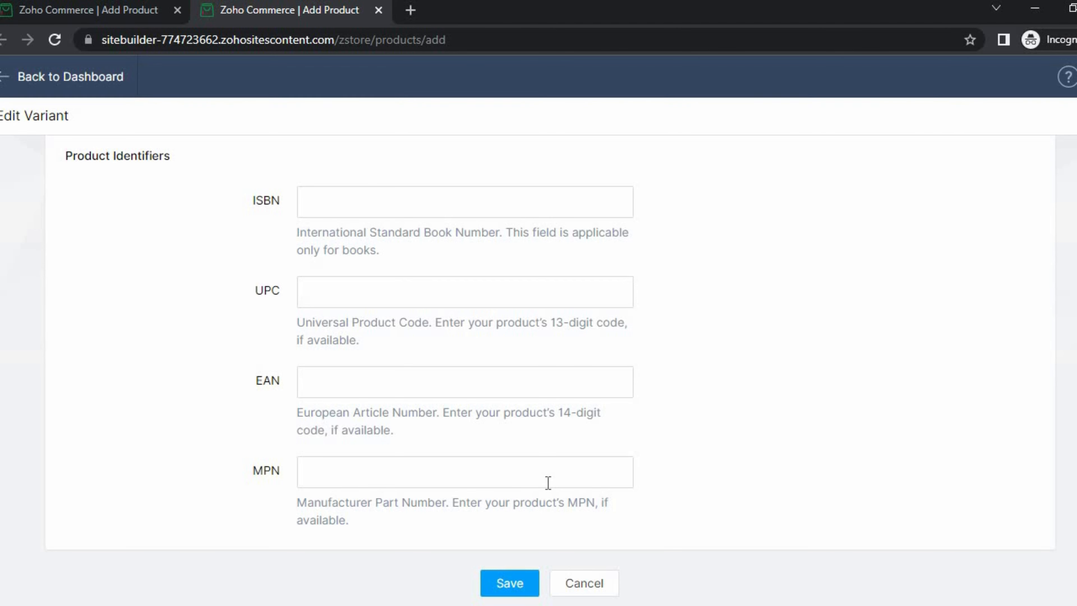
{"action": "left_click", "coordinate": [515, 587]}
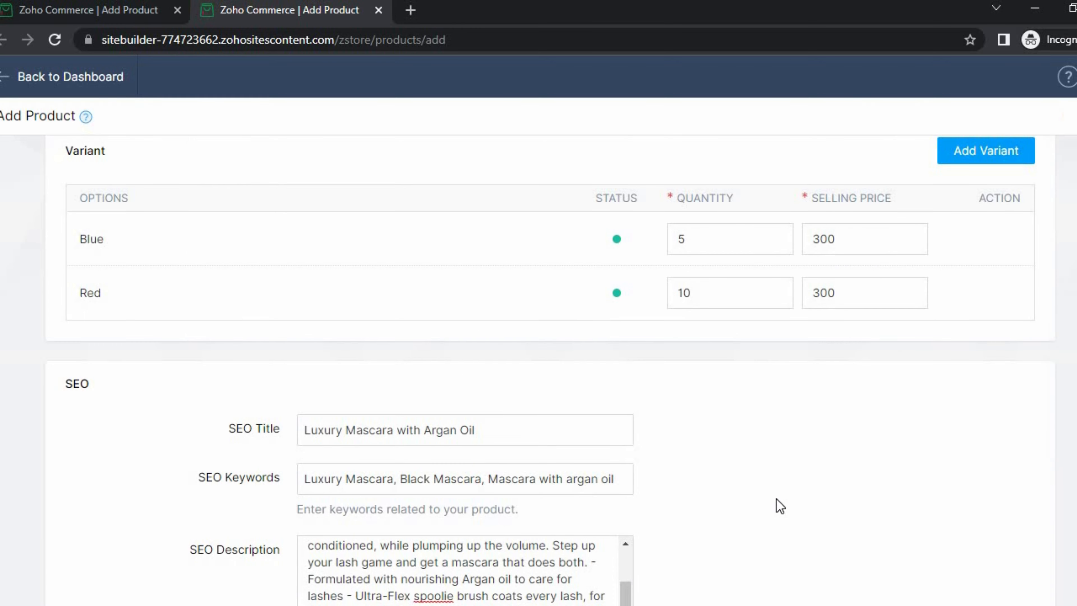
- Give the Red variant the Circle Monogram Logo (1) image from Downloads and save it
{"action": "left_click", "coordinate": [983, 299]}
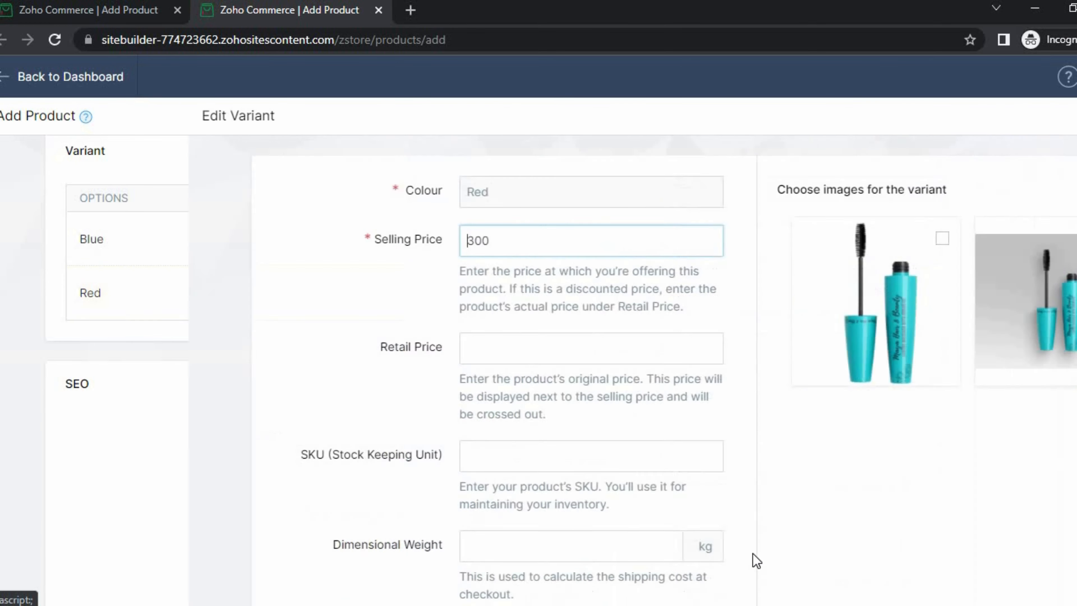
{"action": "left_click", "coordinate": [946, 207]}
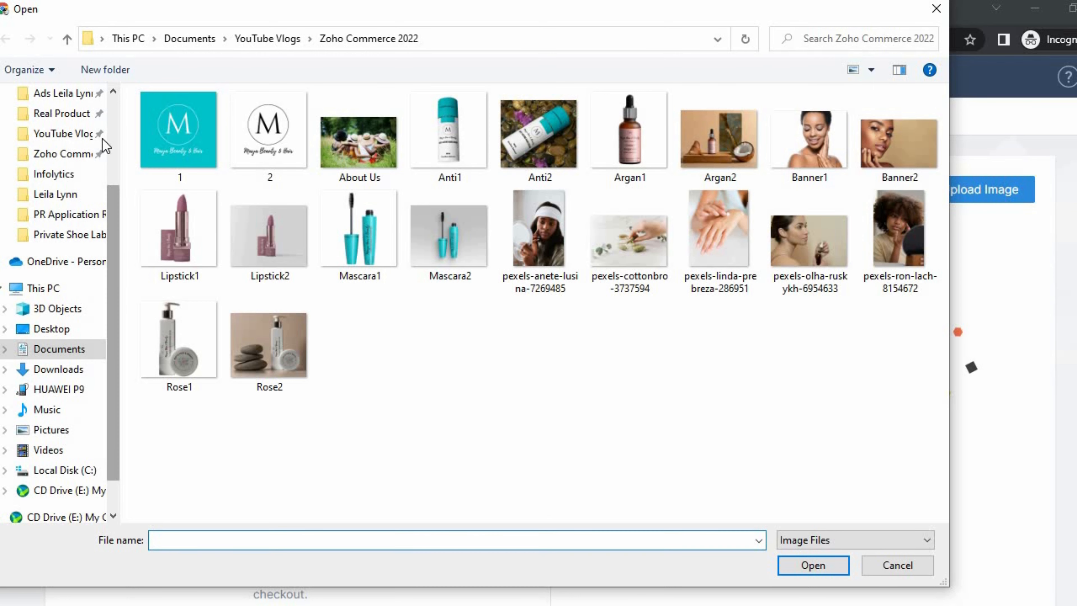
{"action": "scroll", "coordinate": [84, 144], "scroll_direction": "up", "scroll_amount": 3}
{"action": "left_click", "coordinate": [58, 133]}
{"action": "left_click", "coordinate": [578, 215]}
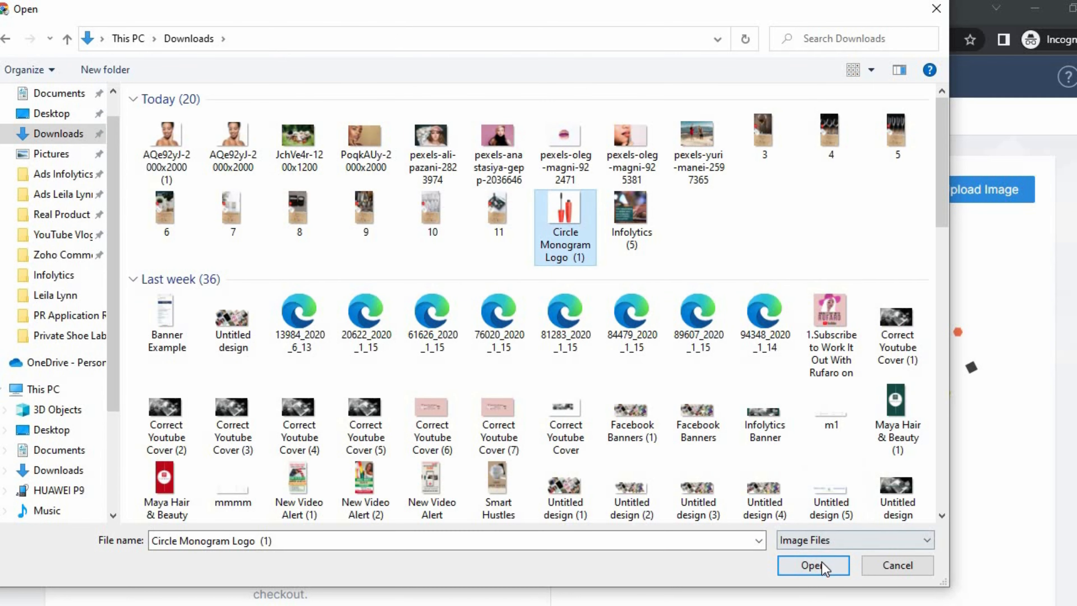
{"action": "left_click", "coordinate": [813, 565]}
{"action": "scroll", "coordinate": [781, 414], "scroll_direction": "down", "scroll_amount": 10}
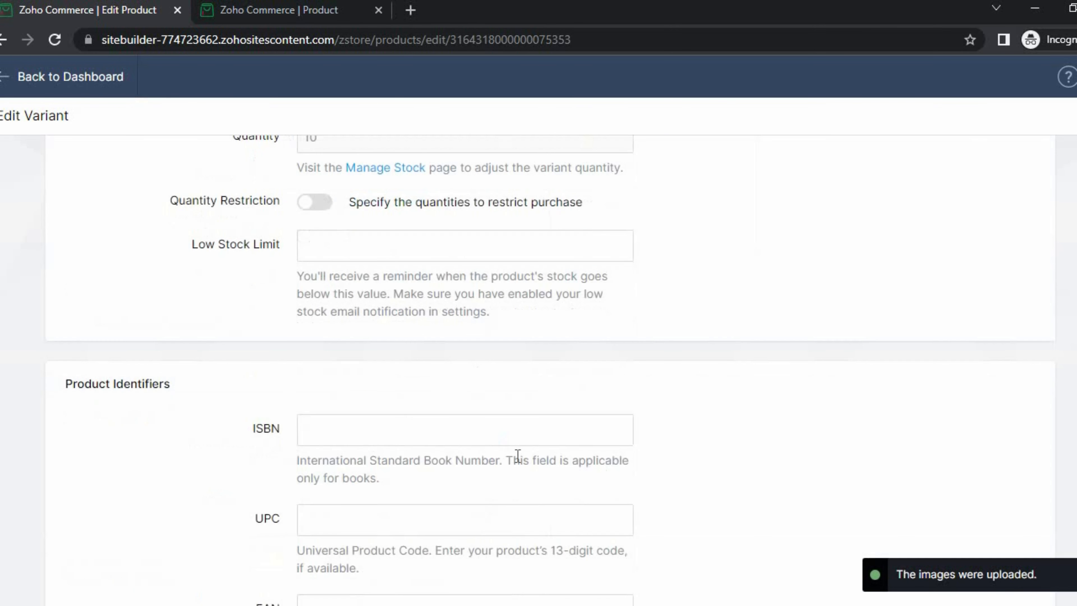
{"action": "left_click", "coordinate": [501, 590]}
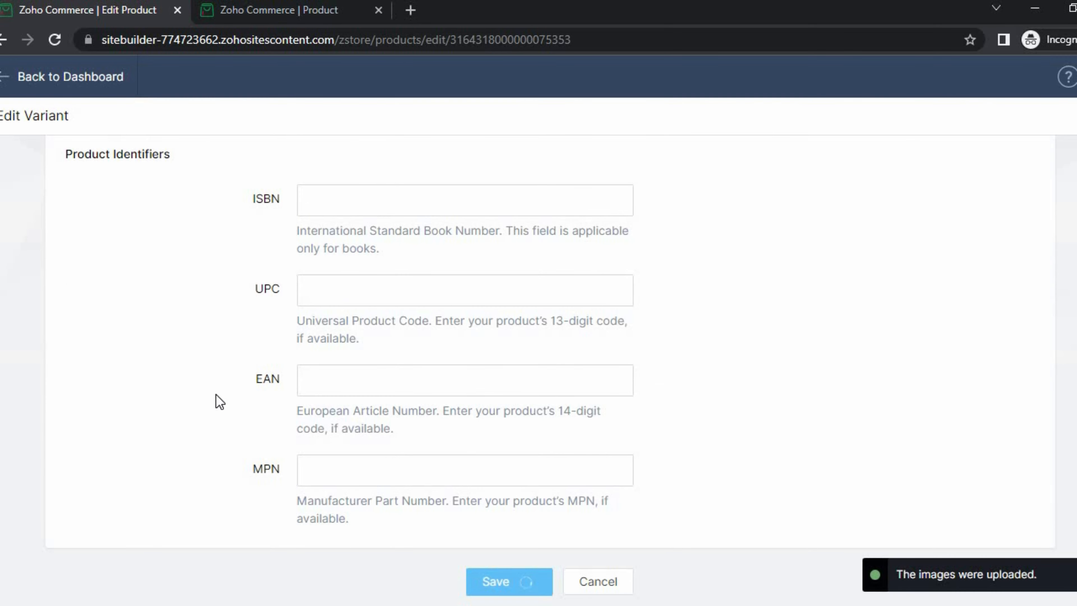
- Save the mascara product and title a new product 'Moroccan Argan Hair Oil' without the numbering
{"action": "scroll", "coordinate": [713, 445], "scroll_direction": "down", "scroll_amount": 10}
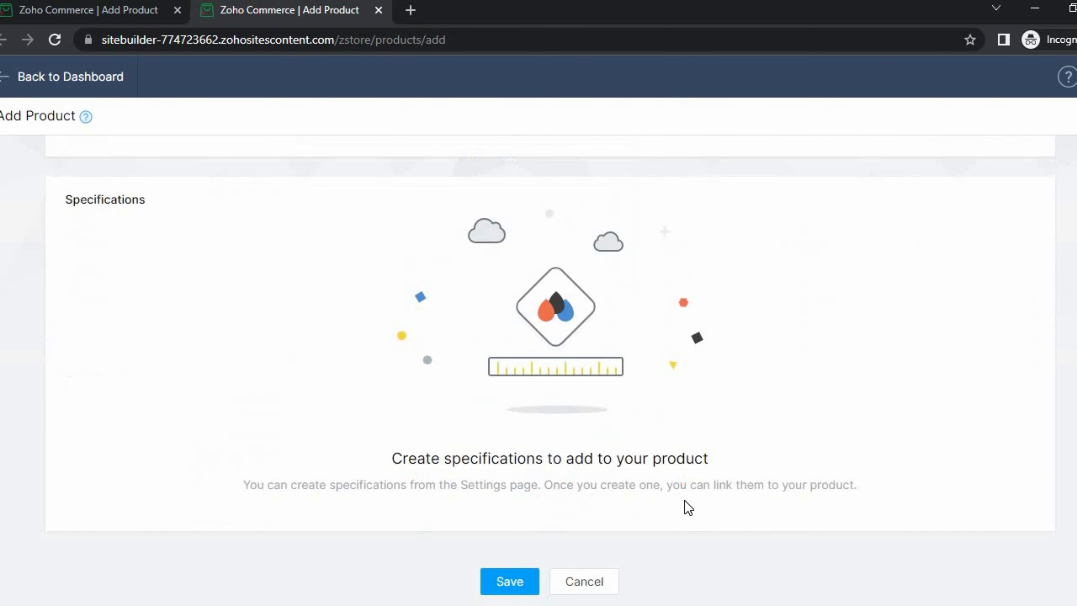
{"action": "left_click", "coordinate": [511, 581]}
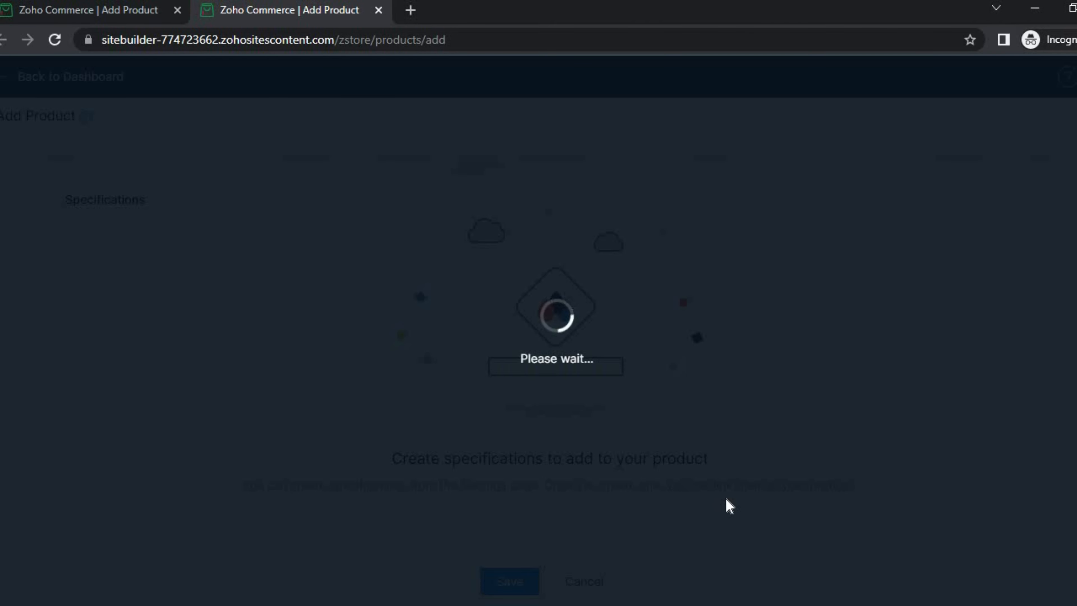
{"action": "type", "text": "5.\tMoroccan Argan Hair Oil"}
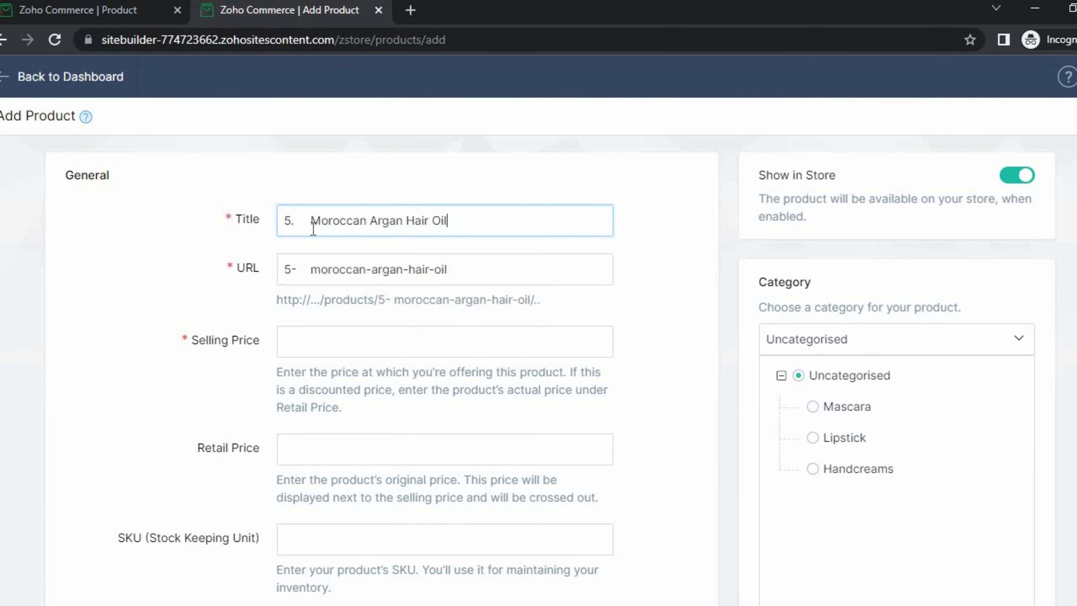
{"action": "left_click", "coordinate": [314, 224]}
{"action": "key", "text": "BackSpace"}
{"action": "key", "text": "BackSpace"}
{"action": "key", "text": "BackSpace"}
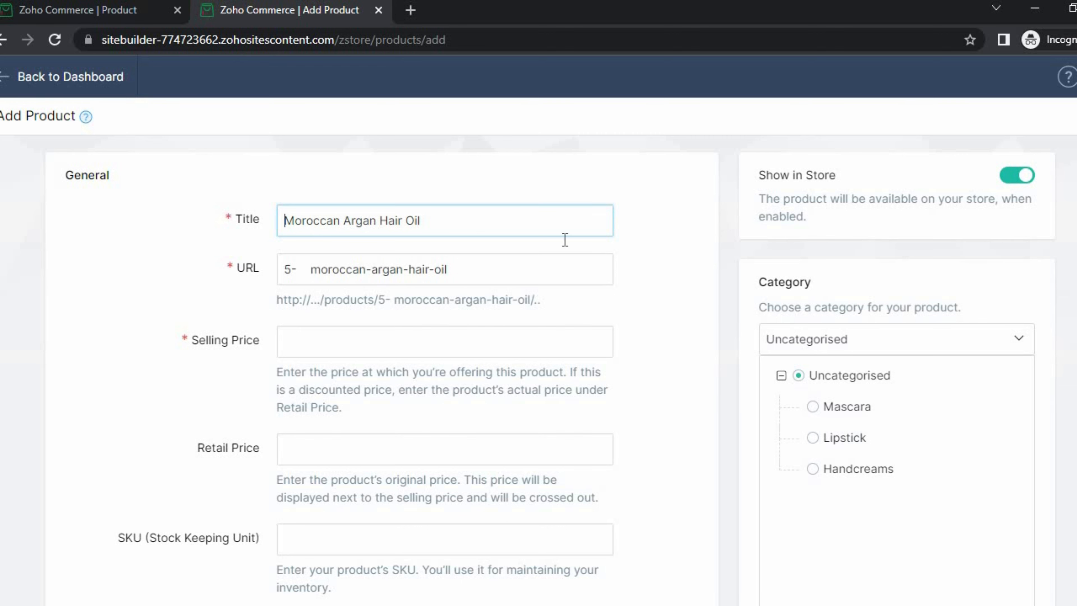
{"action": "key", "text": "alt+Tab"}
{"action": "left_click", "coordinate": [449, 442]}
{"action": "scroll", "coordinate": [424, 424], "scroll_direction": "down", "scroll_amount": 3}
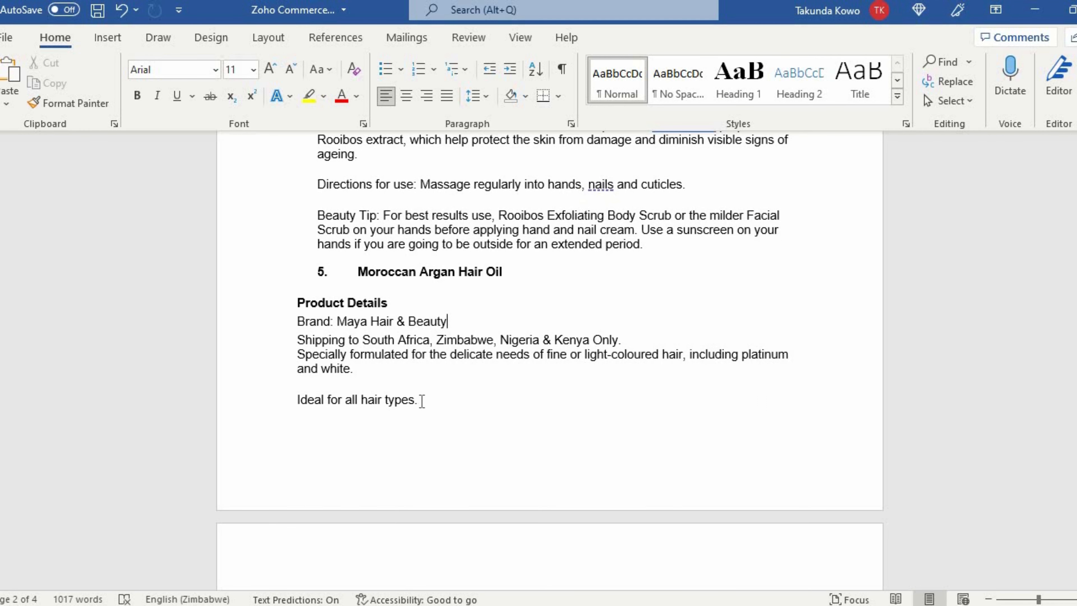
- In Word, select the hair oil description starting from the 'Specially formulated' paragraph
{"action": "scroll", "coordinate": [420, 381], "scroll_direction": "down", "scroll_amount": 1}
{"action": "scroll", "coordinate": [418, 361], "scroll_direction": "down", "scroll_amount": 3}
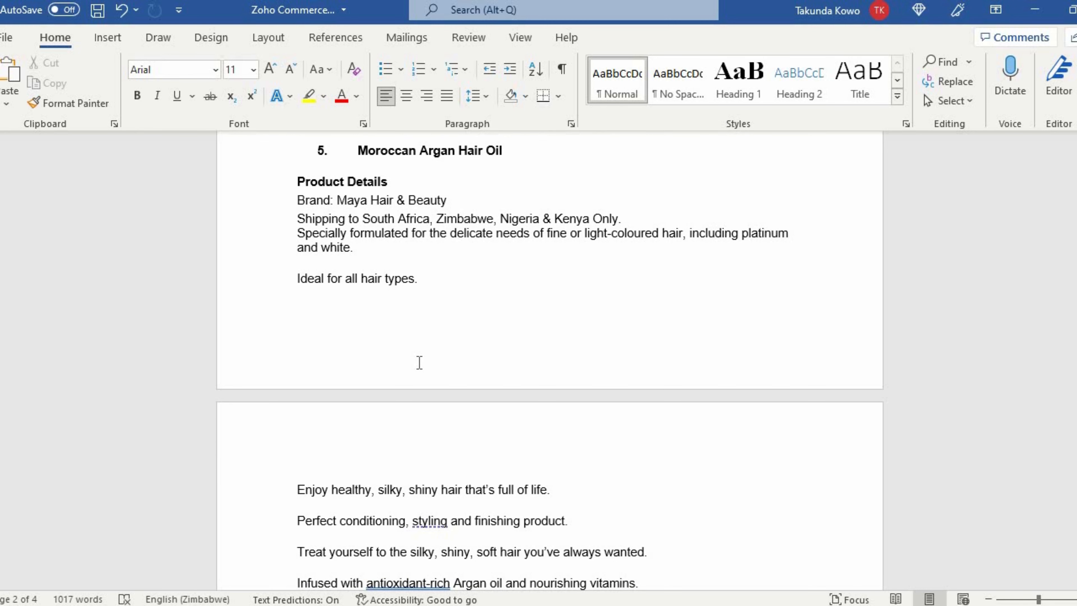
{"action": "scroll", "coordinate": [353, 321], "scroll_direction": "up", "scroll_amount": 3}
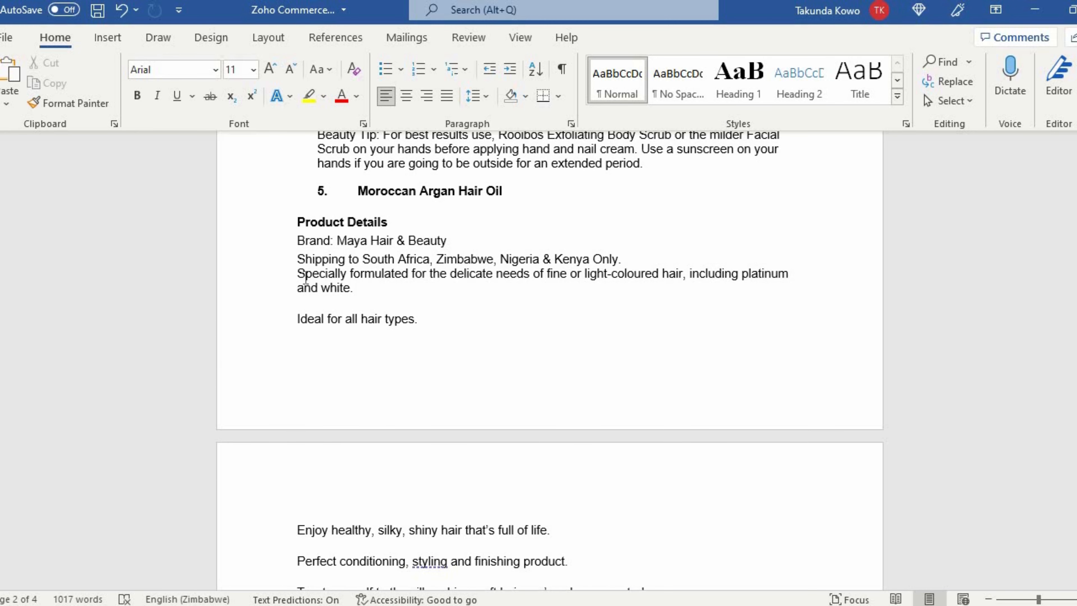
{"action": "triple_click", "coordinate": [299, 272]}
{"action": "mouse_move", "coordinate": [297, 274]}
{"action": "left_mouse_down"}
{"action": "mouse_move", "coordinate": [420, 509]}
{"action": "mouse_move", "coordinate": [466, 551]}
{"action": "mouse_move", "coordinate": [474, 491]}
{"action": "mouse_move", "coordinate": [548, 468]}
{"action": "left_mouse_up"}
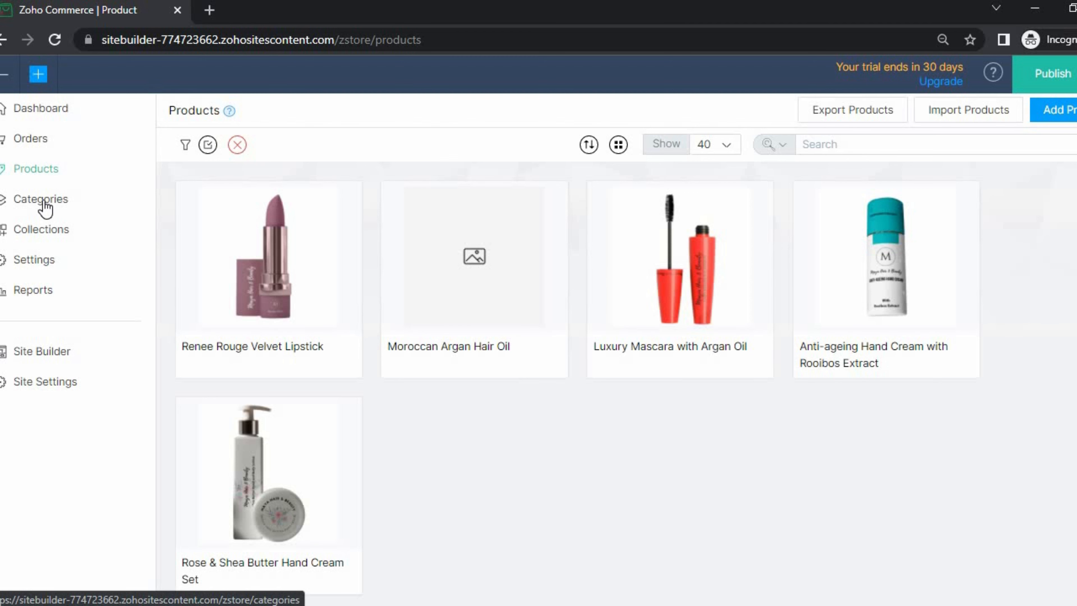
- Go to Categories, look over an Add Category form, then cancel back to the category list
{"action": "left_click", "coordinate": [45, 207]}
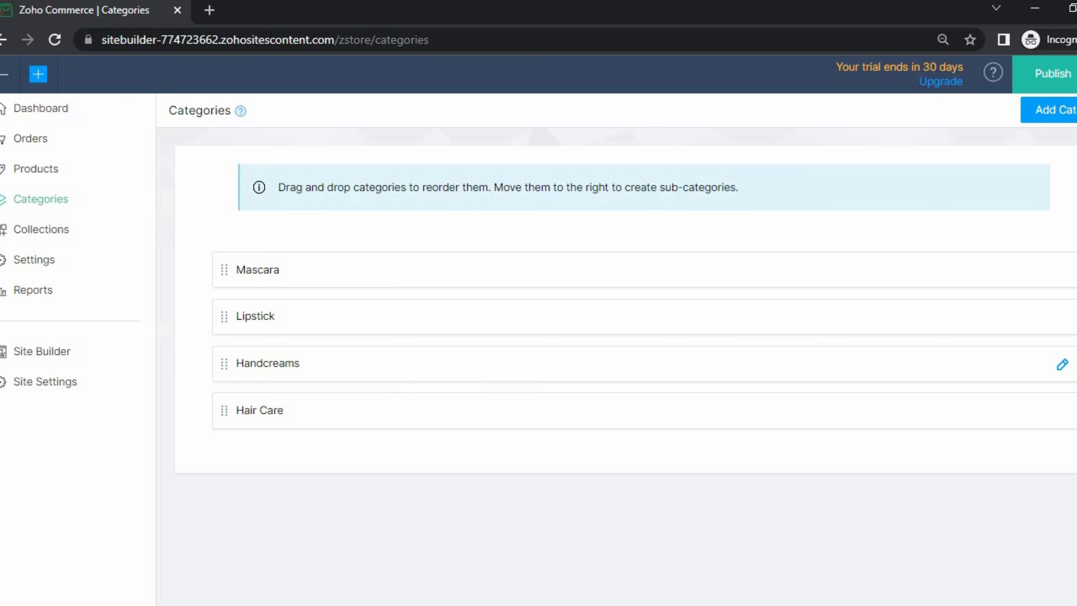
{"action": "left_click", "coordinate": [1051, 121]}
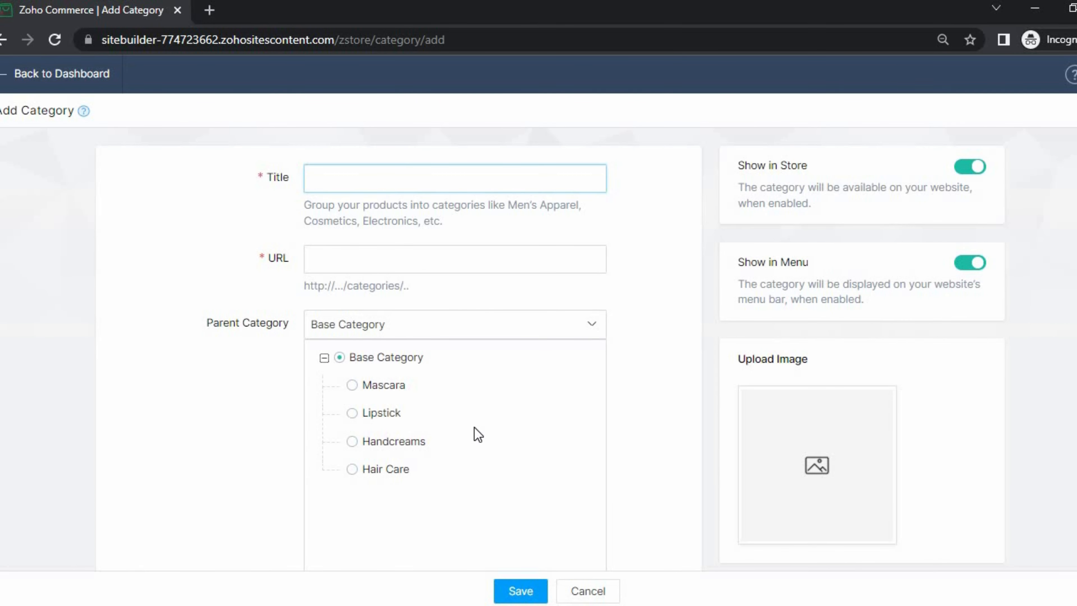
{"action": "scroll", "coordinate": [466, 466], "scroll_direction": "down", "scroll_amount": 6}
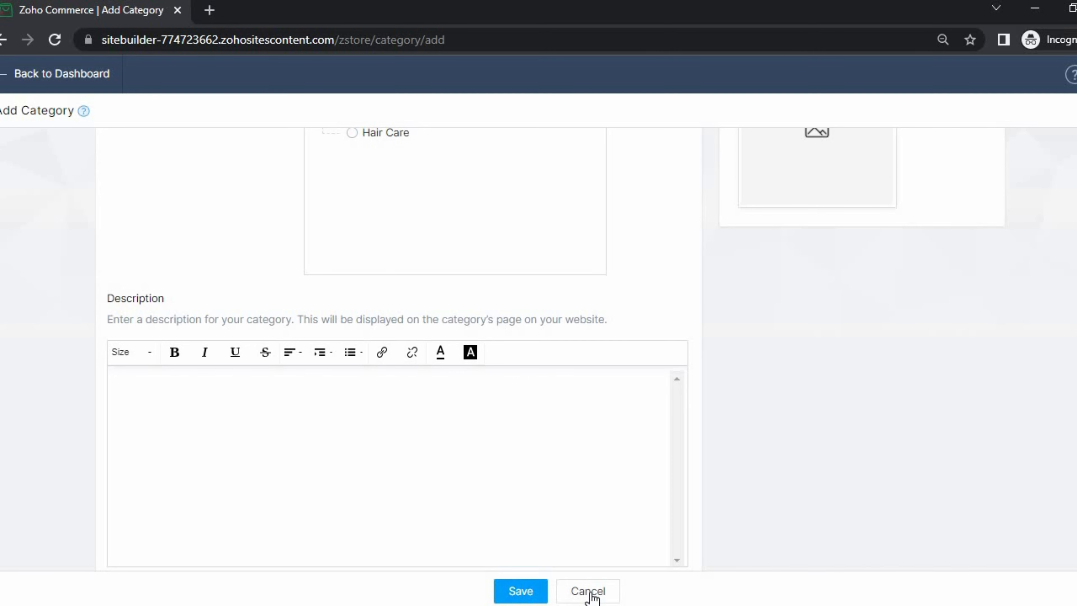
{"action": "left_click", "coordinate": [588, 591]}
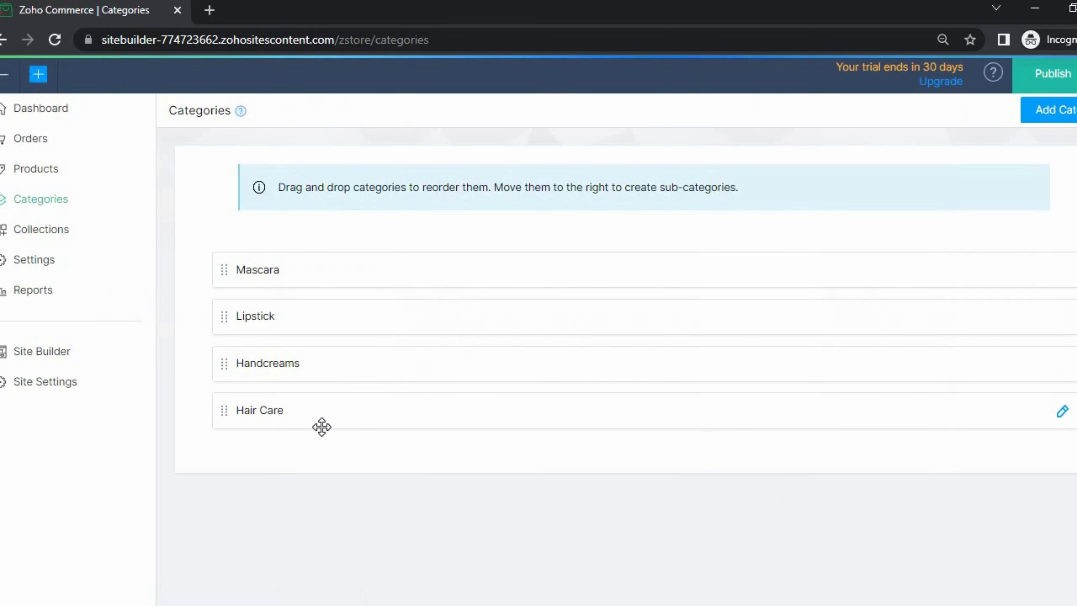
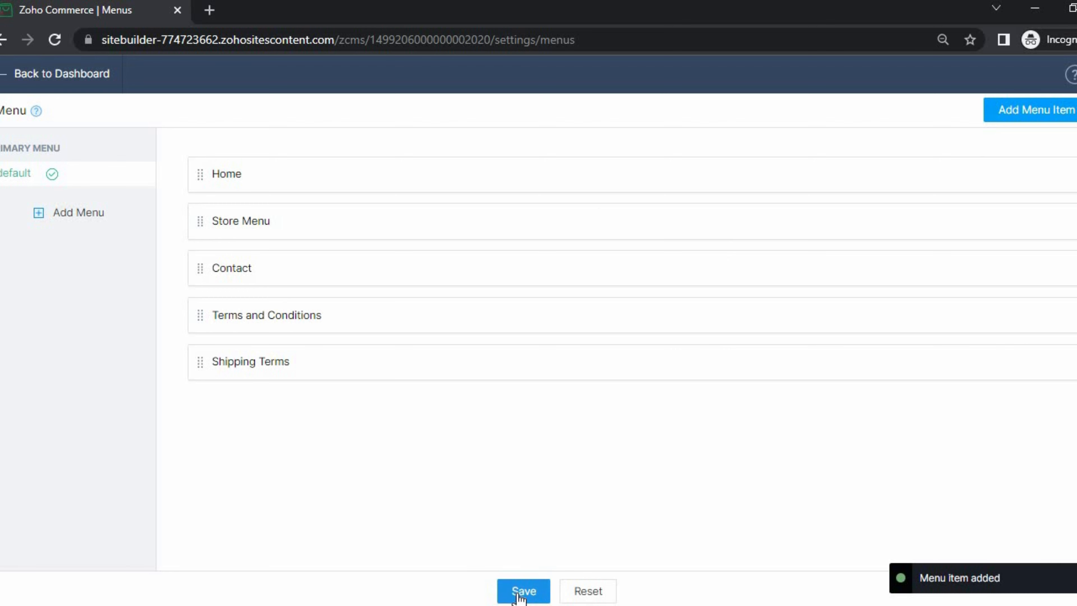
- Save the primary menu (Home, Store Menu, Contact, Terms and Conditions, Shipping Terms) and return to the dashboard
{"action": "left_click", "coordinate": [518, 594]}
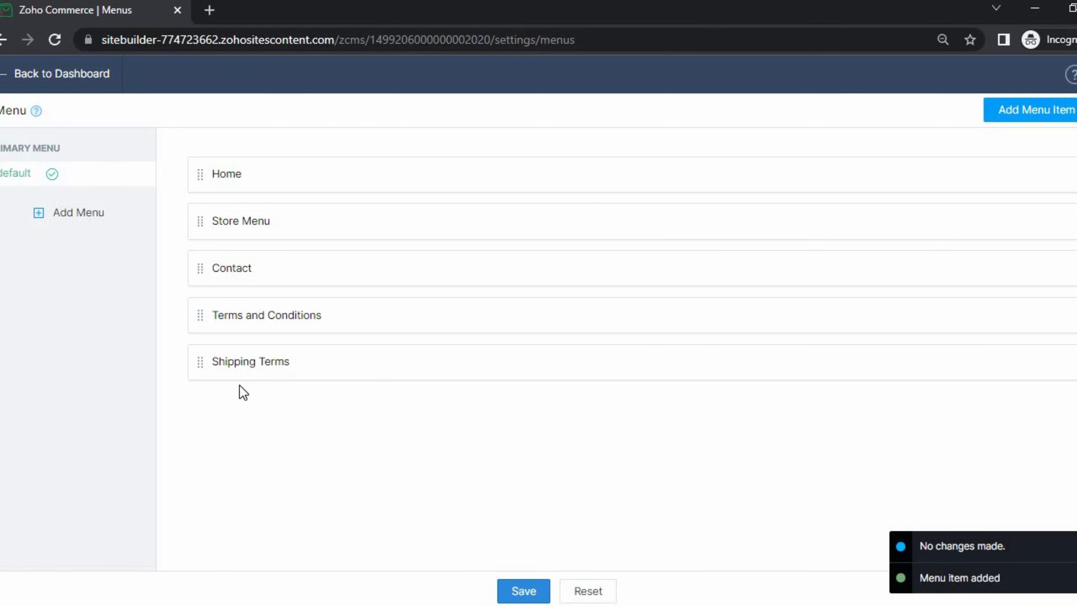
{"action": "left_click", "coordinate": [518, 594]}
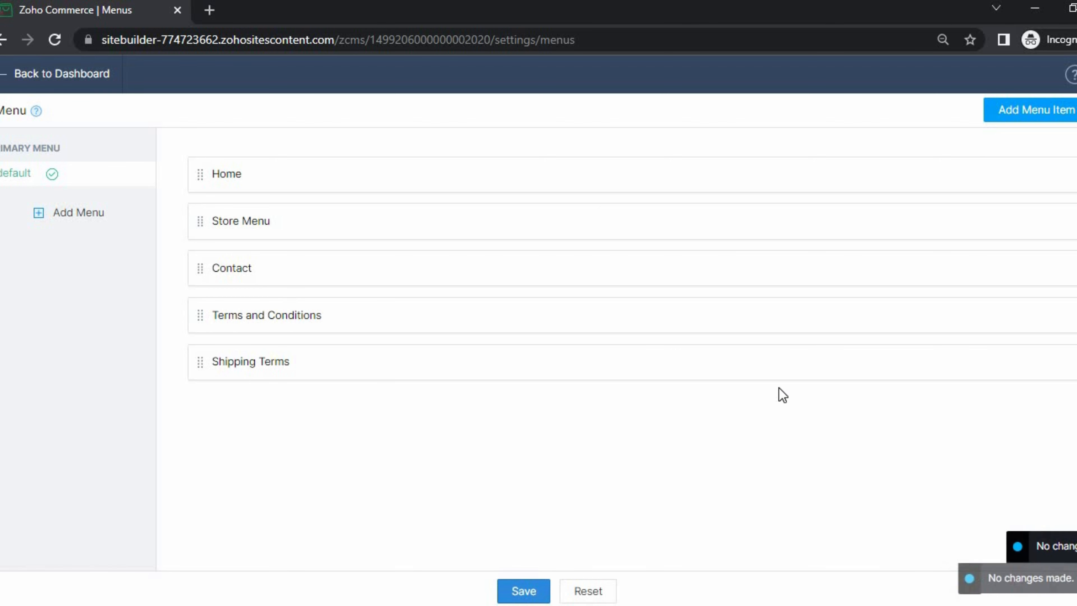
{"action": "left_click", "coordinate": [3, 77]}
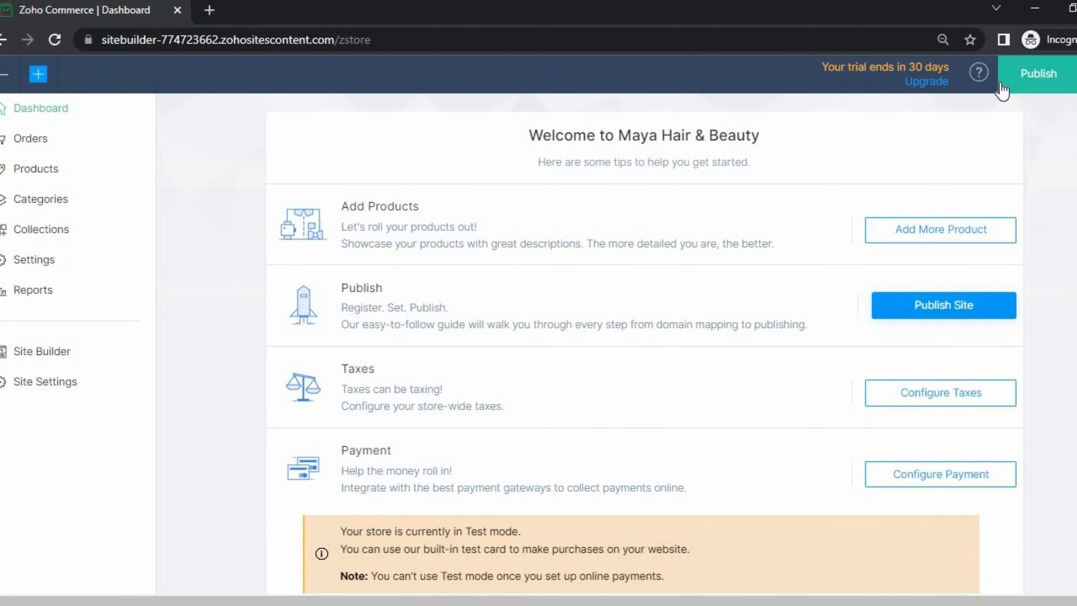
- Publish the store on the mayahairandbeauty subdomain and dismiss the published and Congratulations notices
{"action": "left_click", "coordinate": [1036, 72]}
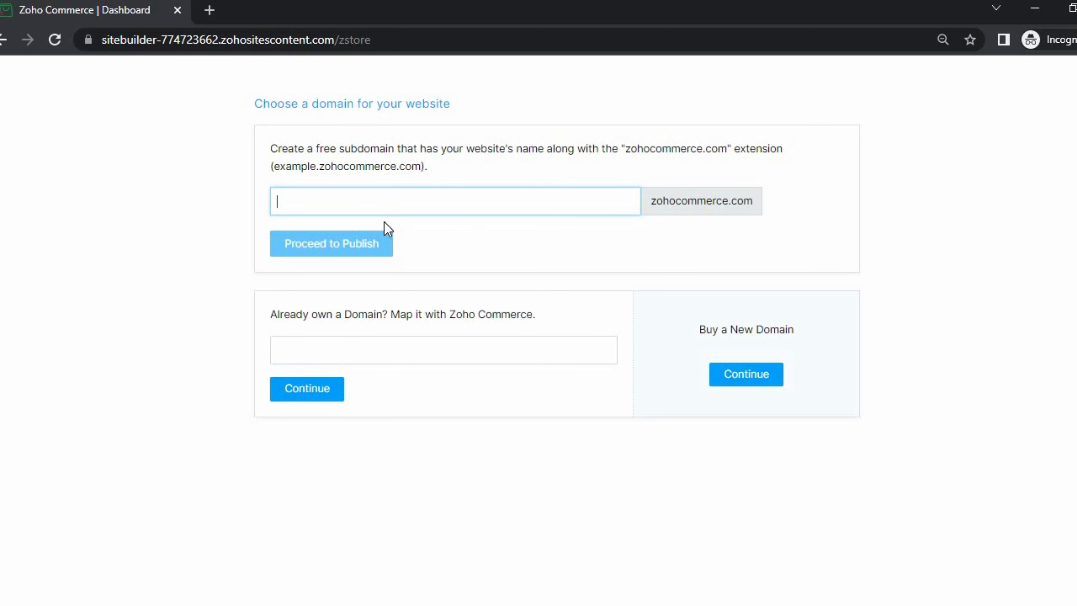
{"action": "type", "text": "maya"}
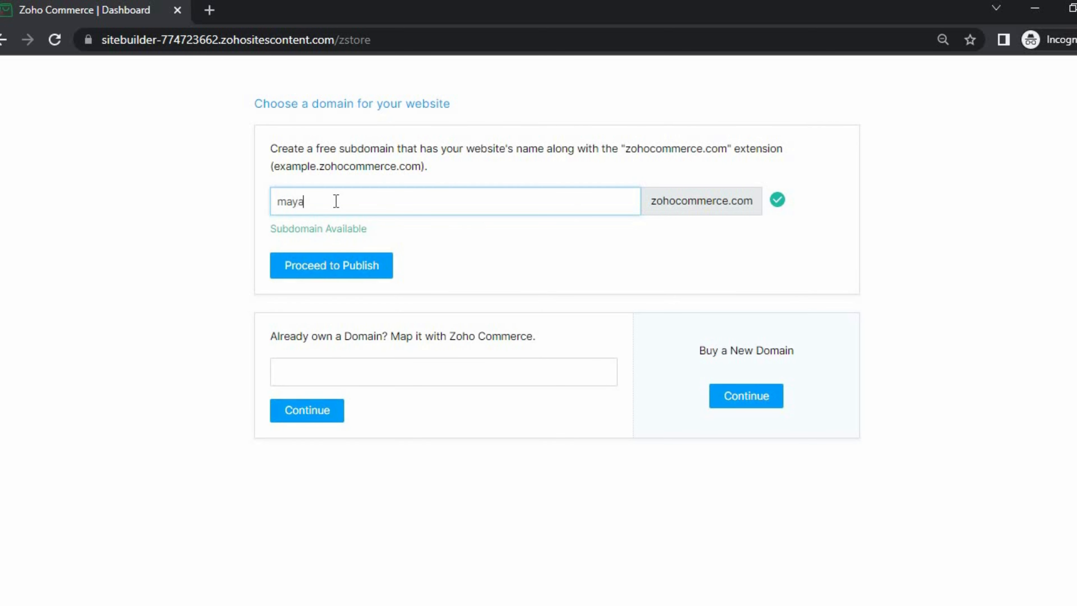
{"action": "type", "text": "hairandbeauty"}
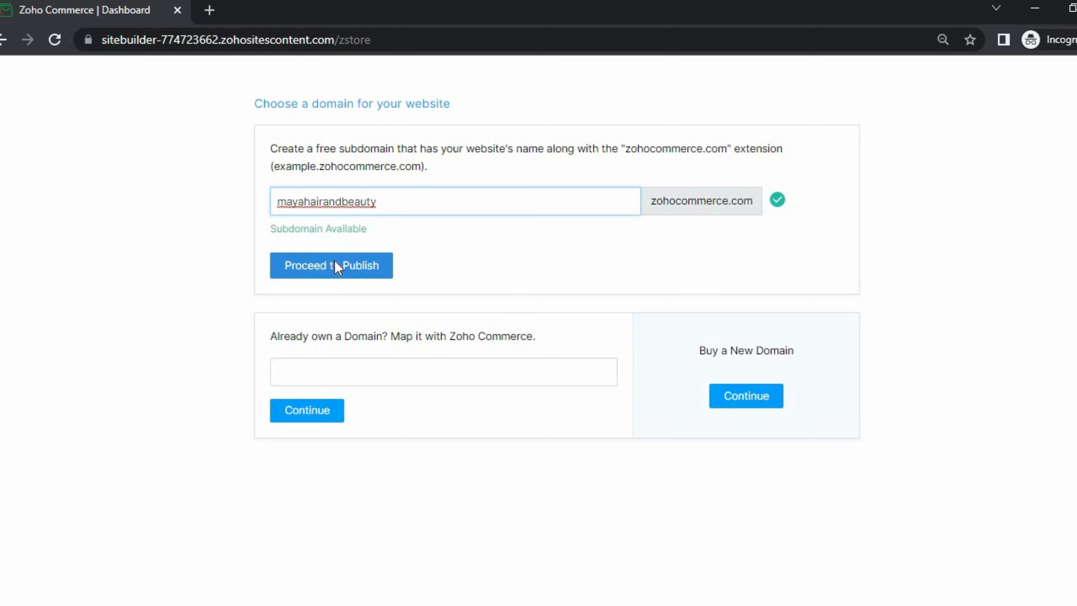
{"action": "left_click", "coordinate": [337, 266]}
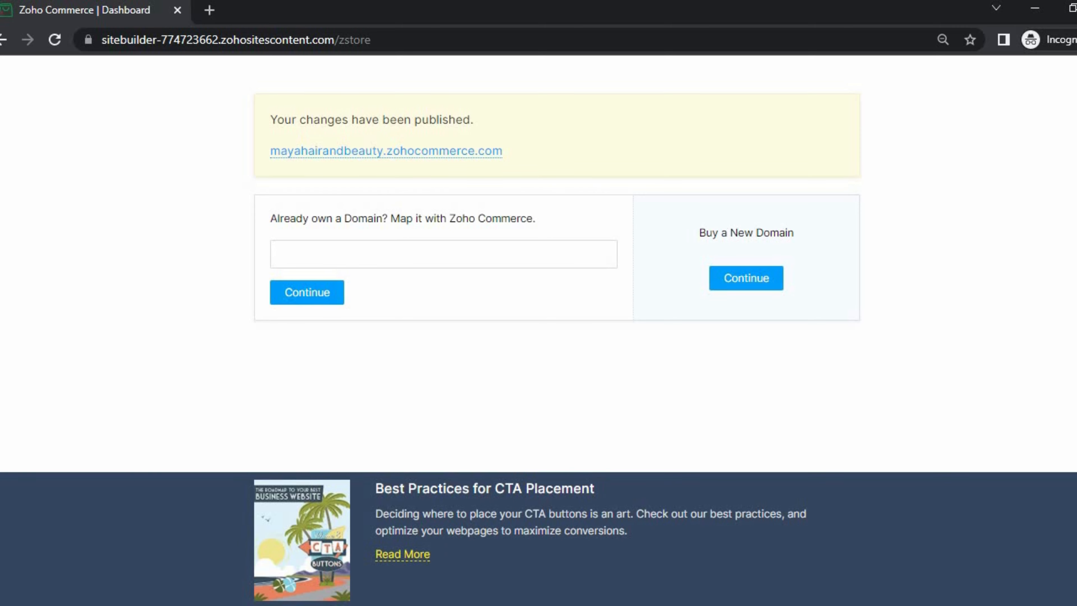
{"action": "left_click", "coordinate": [1073, 75]}
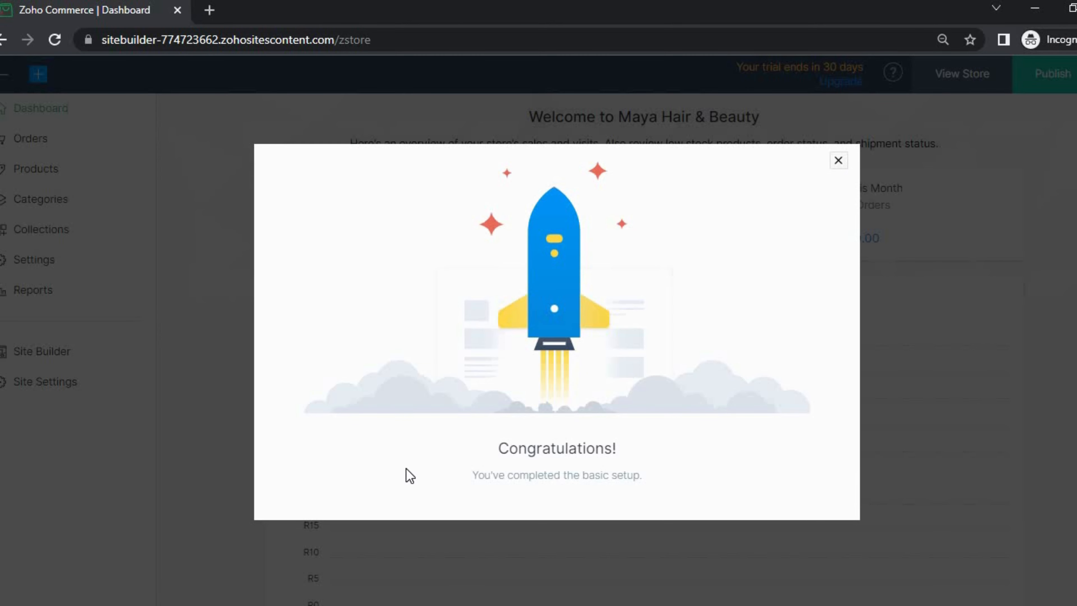
{"action": "left_click", "coordinate": [839, 160]}
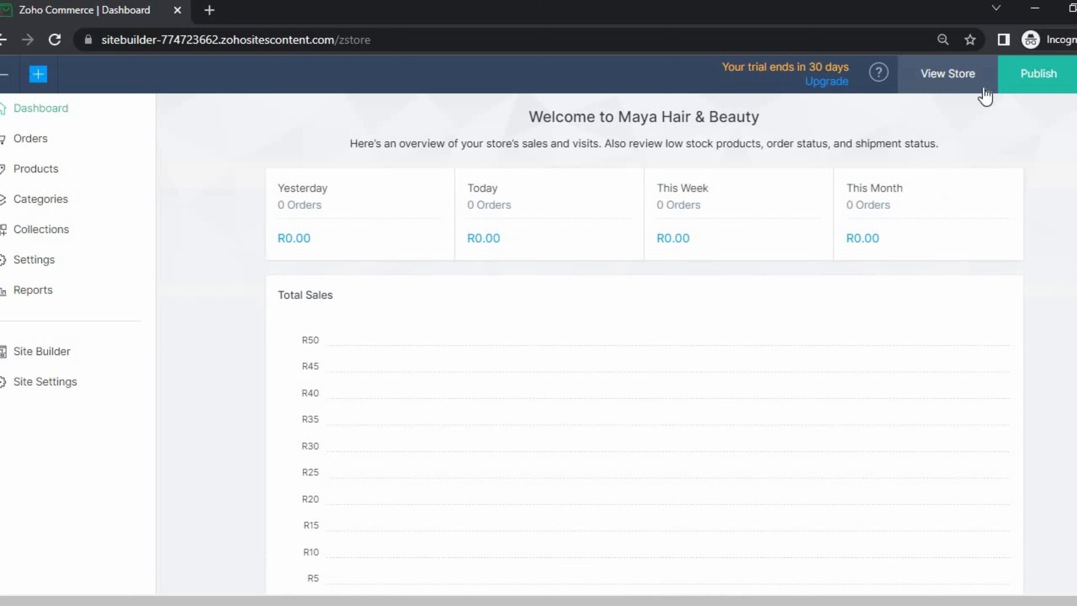
- View the live Maya Hair & Beauty storefront down to its footer, then return to the Dashboard tab
{"action": "left_click", "coordinate": [948, 75]}
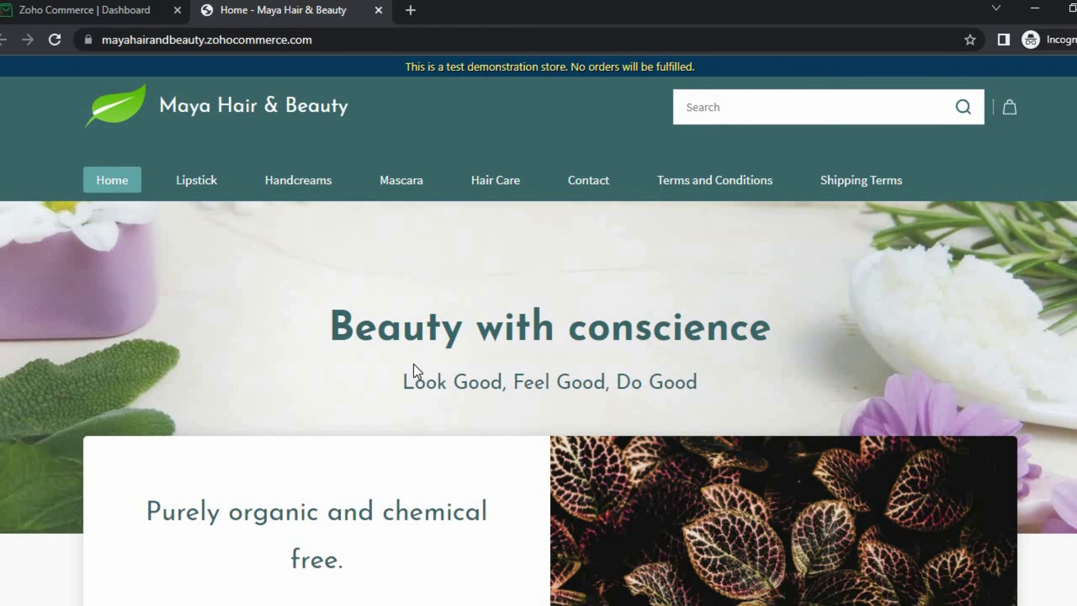
{"action": "scroll", "coordinate": [417, 369], "scroll_direction": "down", "scroll_amount": 10}
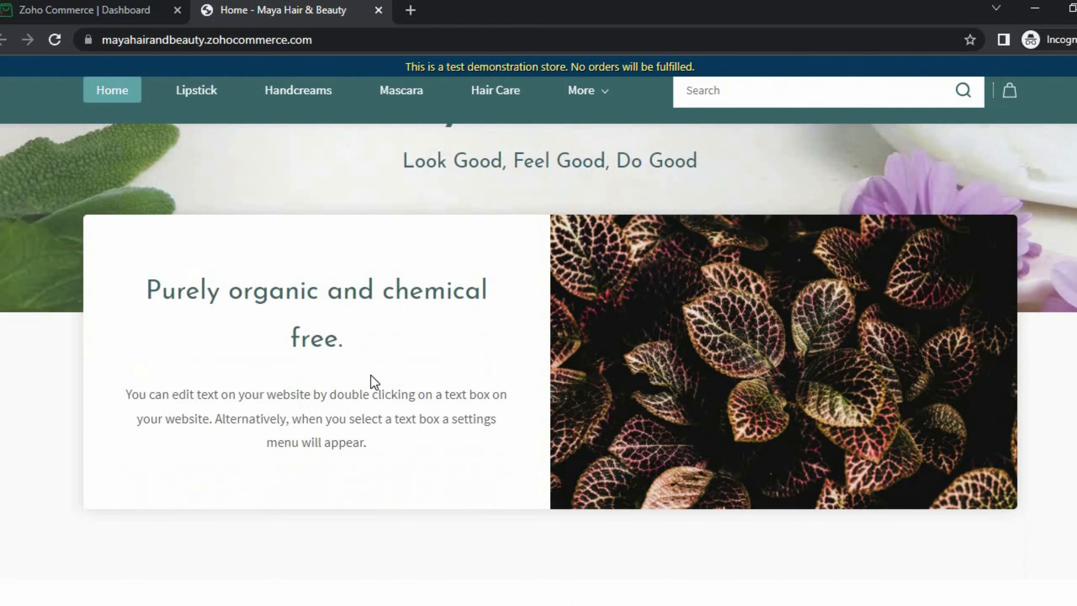
{"action": "scroll", "coordinate": [240, 396], "scroll_direction": "down", "scroll_amount": 5}
{"action": "scroll", "coordinate": [462, 315], "scroll_direction": "up", "scroll_amount": 5}
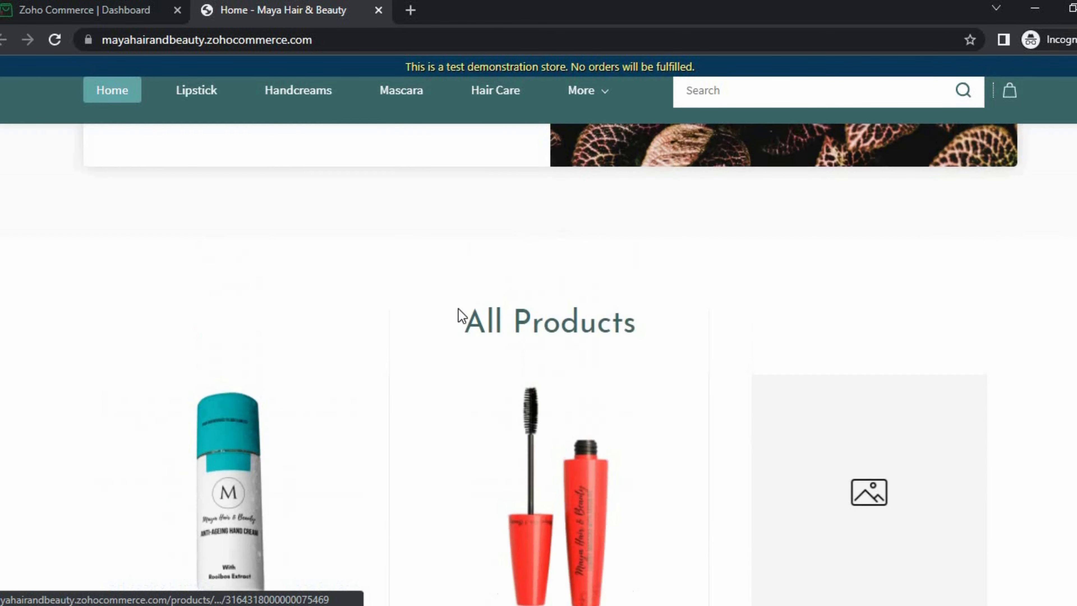
{"action": "scroll", "coordinate": [926, 396], "scroll_direction": "down", "scroll_amount": 2}
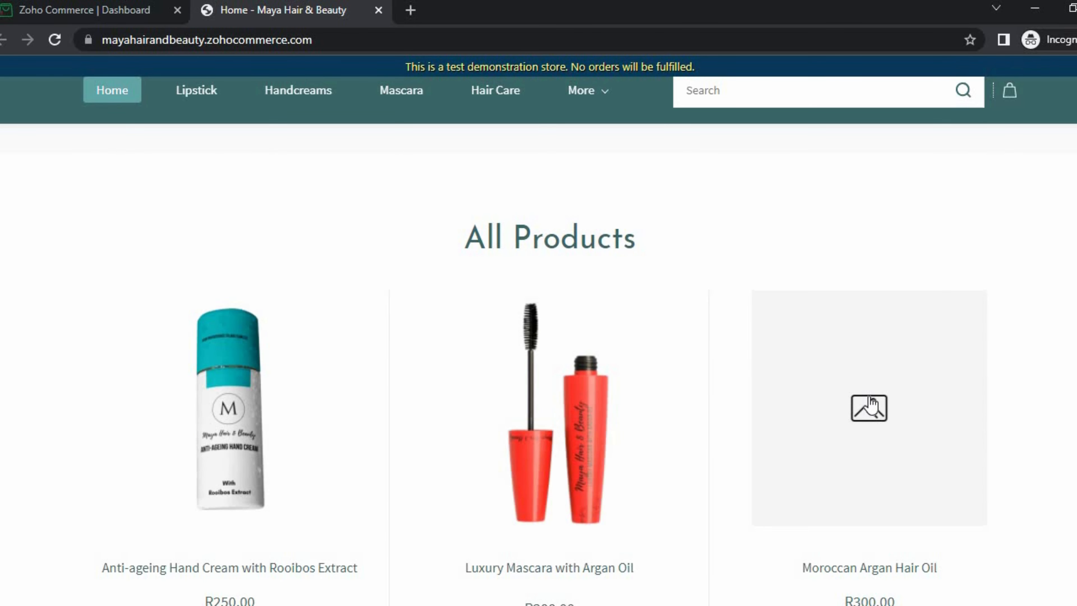
{"action": "scroll", "coordinate": [876, 396], "scroll_direction": "down", "scroll_amount": 5}
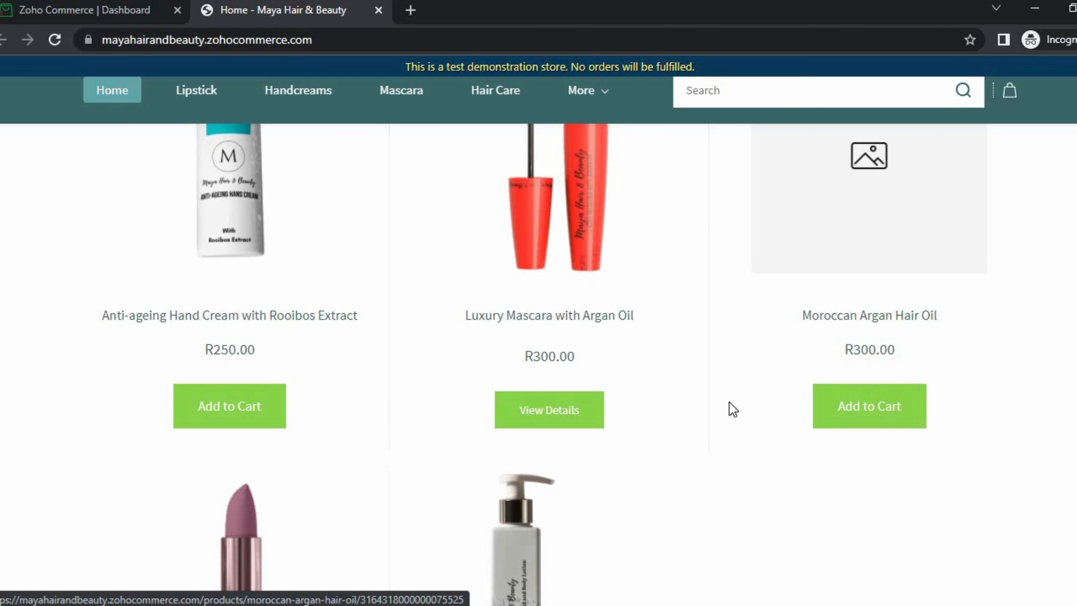
{"action": "scroll", "coordinate": [290, 458], "scroll_direction": "down", "scroll_amount": 10}
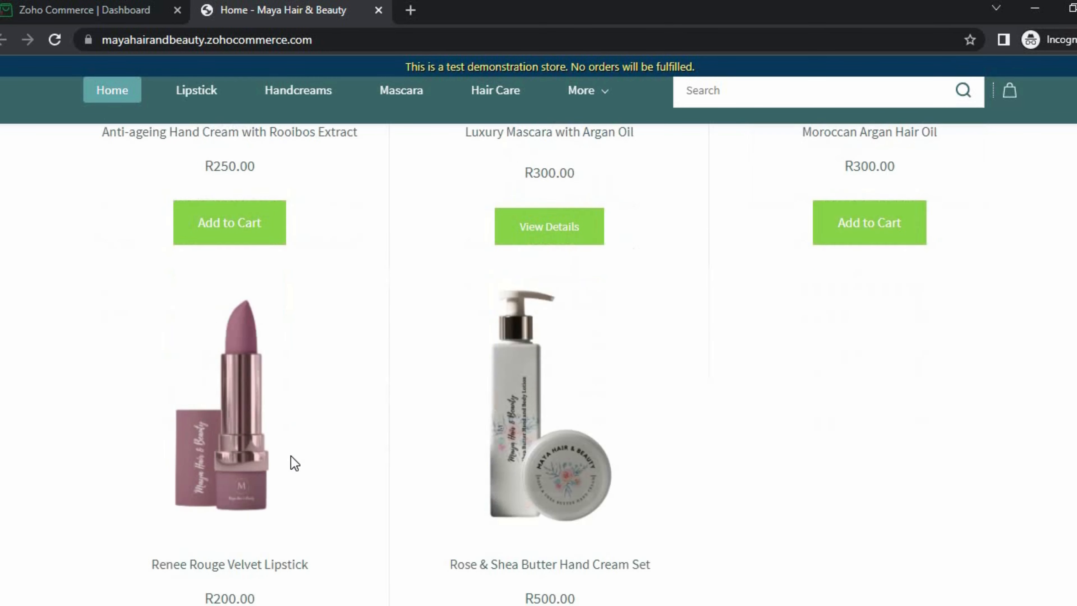
{"action": "scroll", "coordinate": [766, 350], "scroll_direction": "down", "scroll_amount": 12}
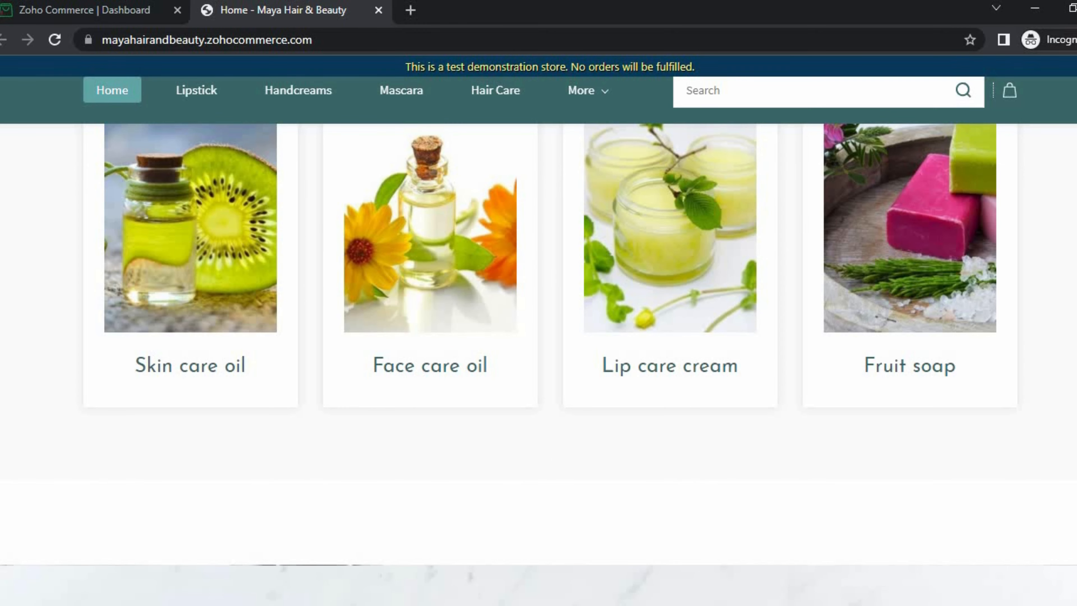
{"action": "scroll", "coordinate": [538, 365], "scroll_direction": "down", "scroll_amount": 15}
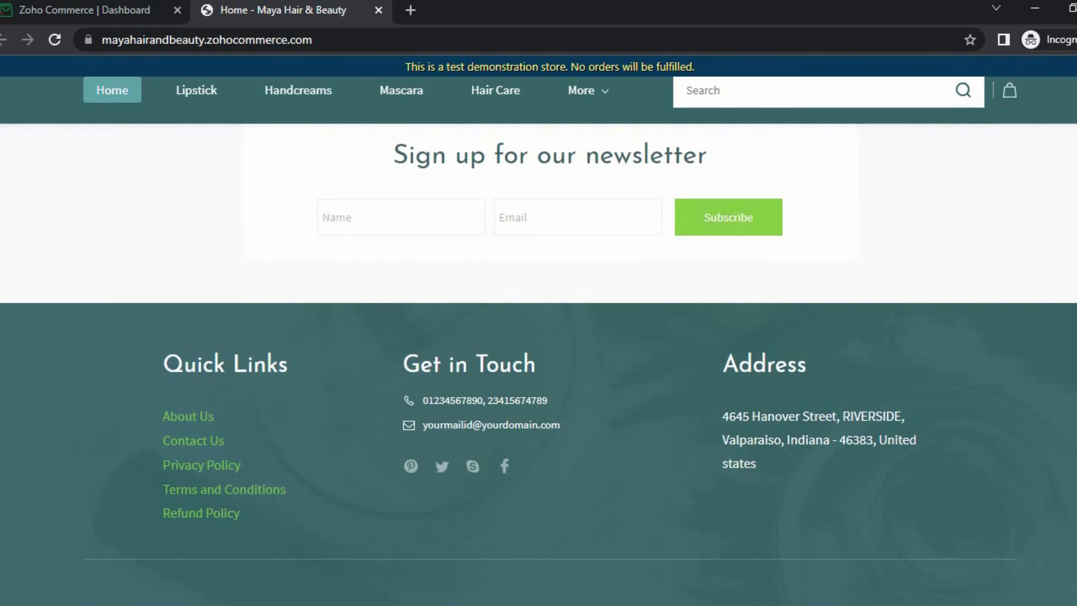
{"action": "scroll", "coordinate": [538, 364], "scroll_direction": "up", "scroll_amount": 20}
{"action": "scroll", "coordinate": [176, 176], "scroll_direction": "up", "scroll_amount": 15}
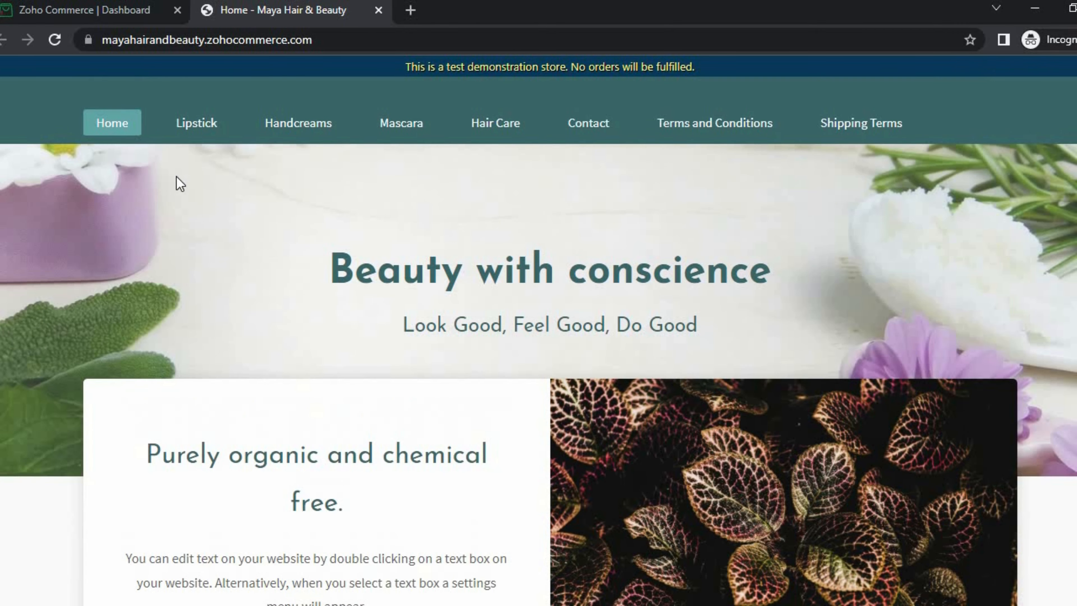
{"action": "left_click", "coordinate": [91, 13]}
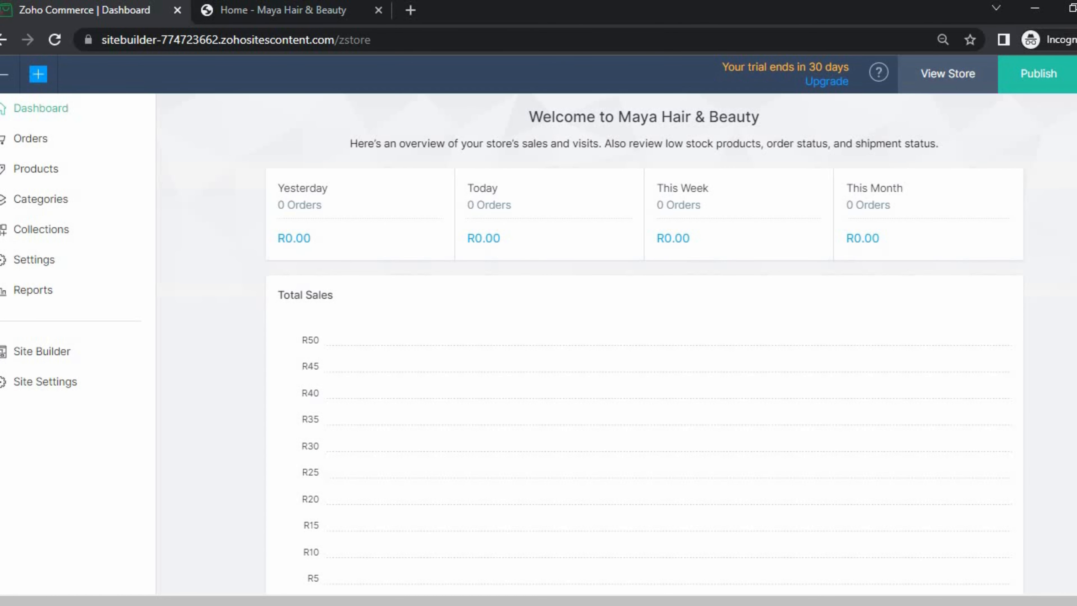
- Open the Moroccan Argan Hair Oil product from the Products list for editing
{"action": "left_click", "coordinate": [34, 168]}
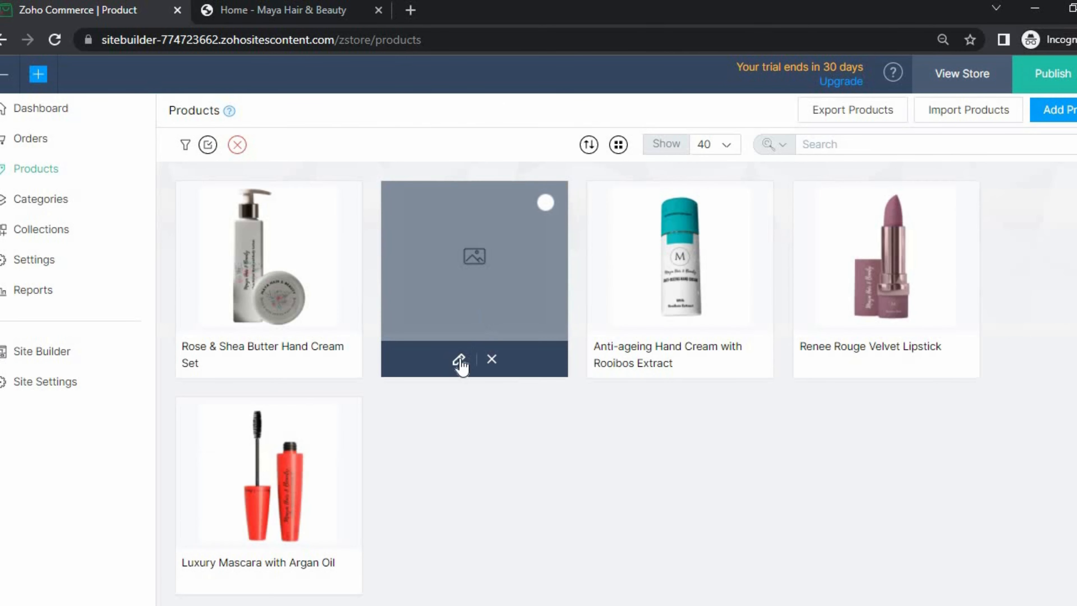
{"action": "left_click", "coordinate": [459, 359]}
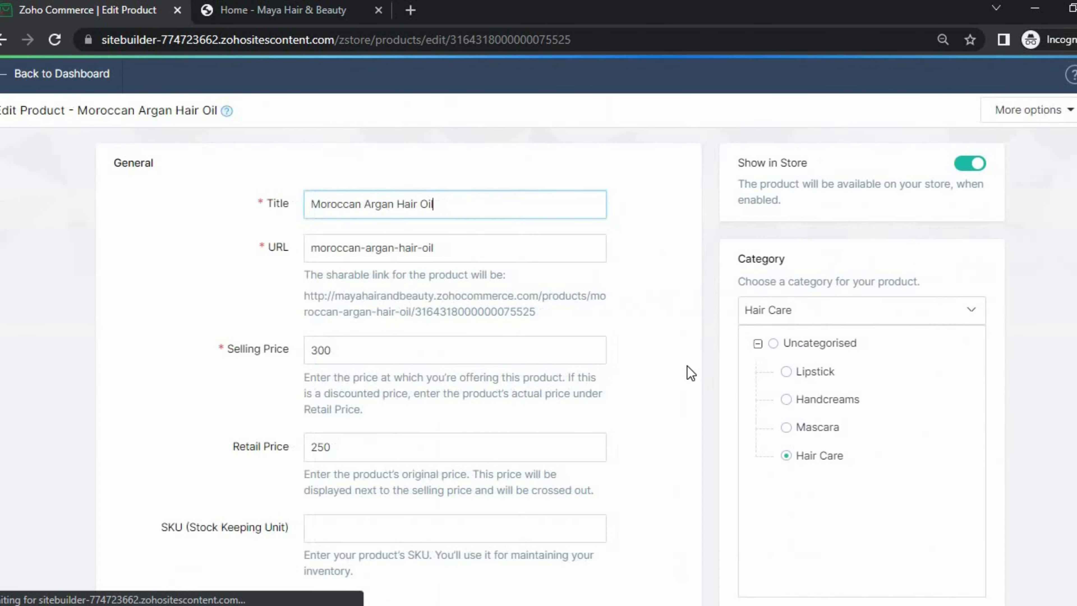
{"action": "scroll", "coordinate": [572, 401], "scroll_direction": "down", "scroll_amount": 15}
{"action": "scroll", "coordinate": [452, 424], "scroll_direction": "down", "scroll_amount": 15}
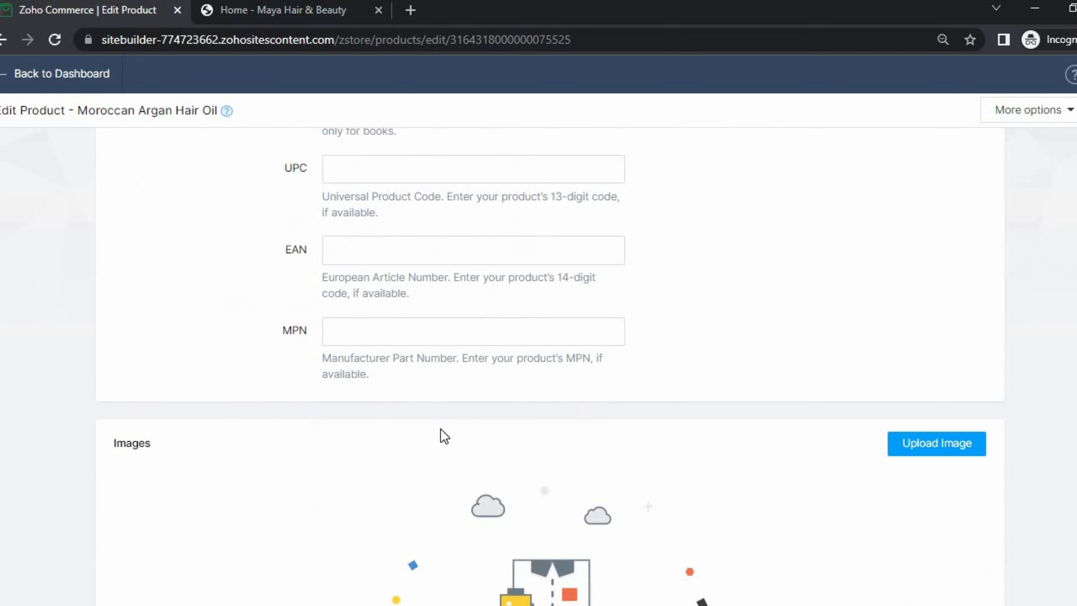
{"action": "scroll", "coordinate": [878, 301], "scroll_direction": "up", "scroll_amount": 3}
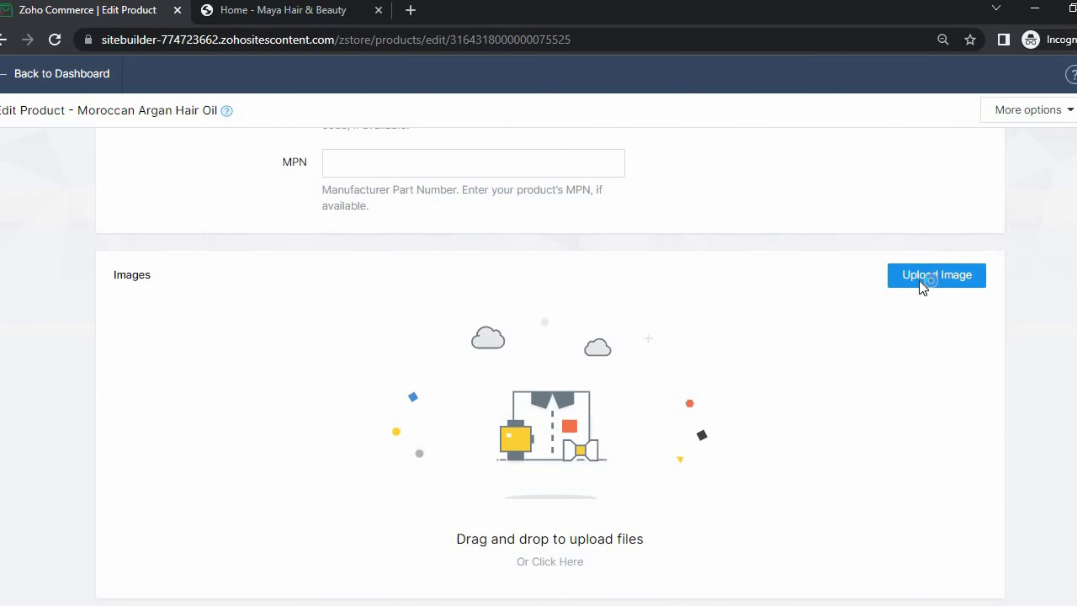
- Upload the Argan1 and Argan2 photos as the product's images and save it
{"action": "left_click", "coordinate": [921, 283]}
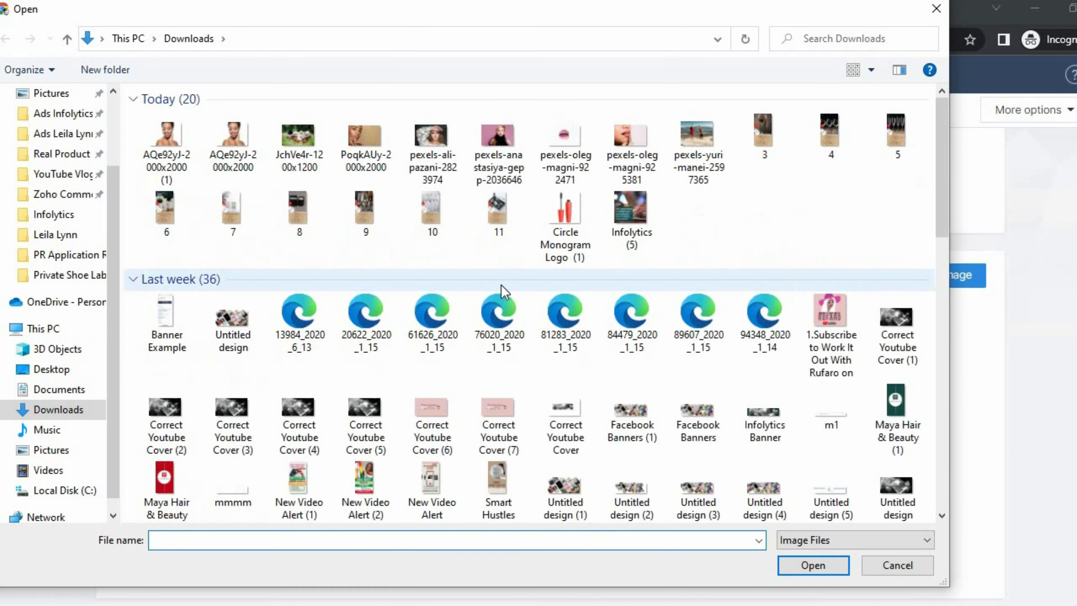
{"action": "left_click", "coordinate": [64, 193]}
{"action": "left_click", "coordinate": [629, 127]}
{"action": "left_click", "coordinate": [702, 165], "text": "ctrl"}
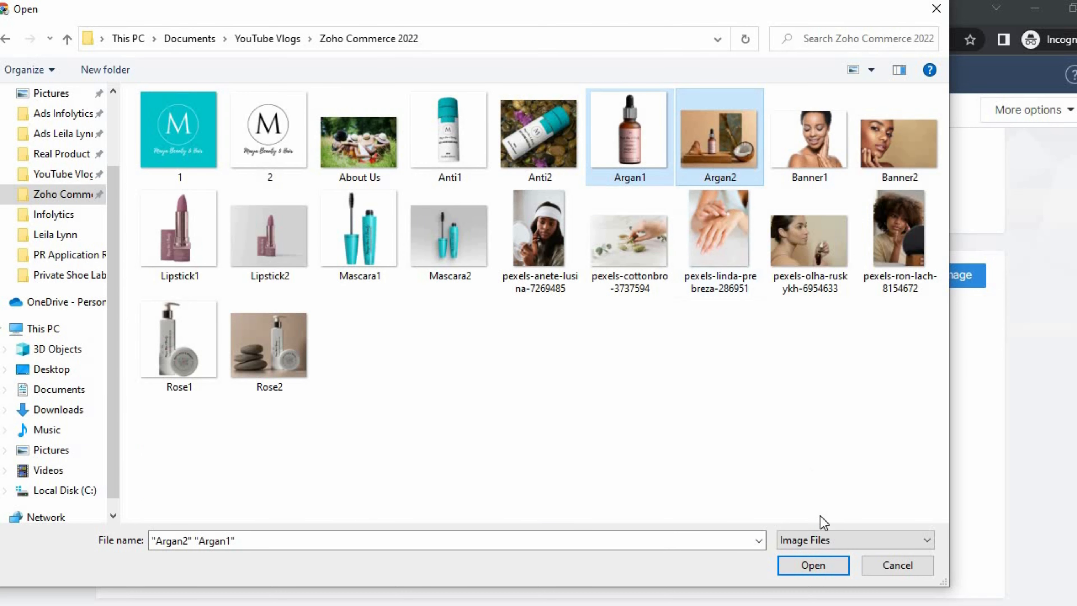
{"action": "left_click", "coordinate": [813, 566]}
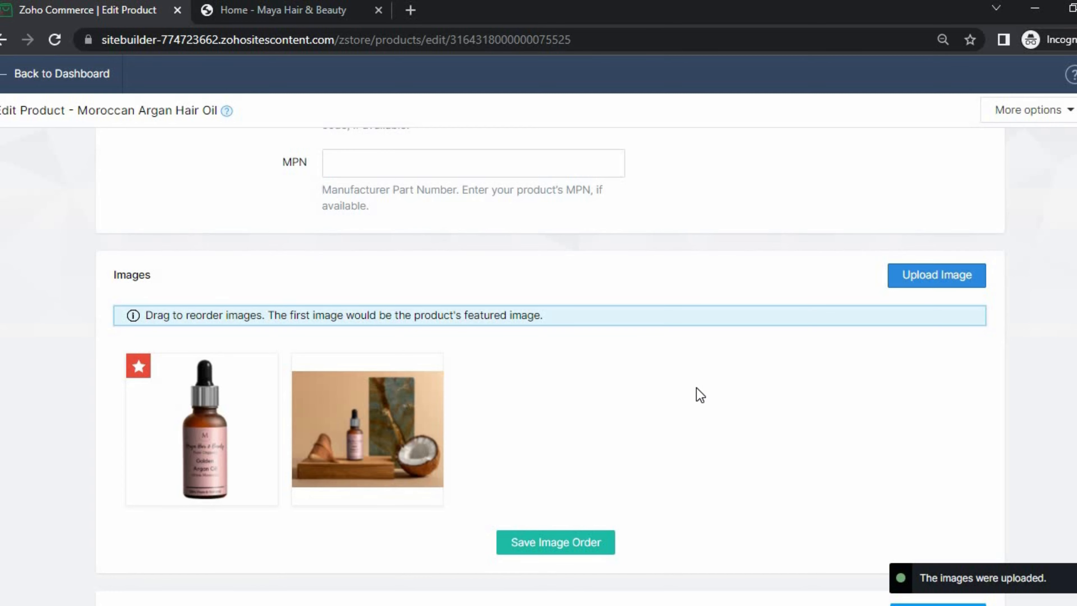
{"action": "scroll", "coordinate": [699, 391], "scroll_direction": "up", "scroll_amount": 10}
{"action": "scroll", "coordinate": [521, 475], "scroll_direction": "down", "scroll_amount": 15}
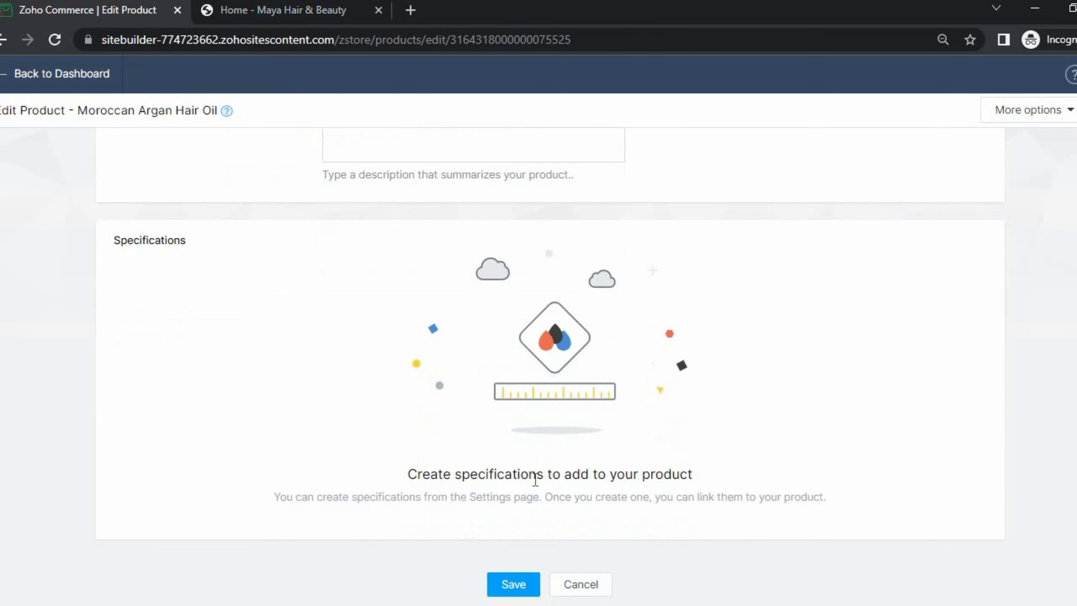
{"action": "left_click", "coordinate": [513, 584]}
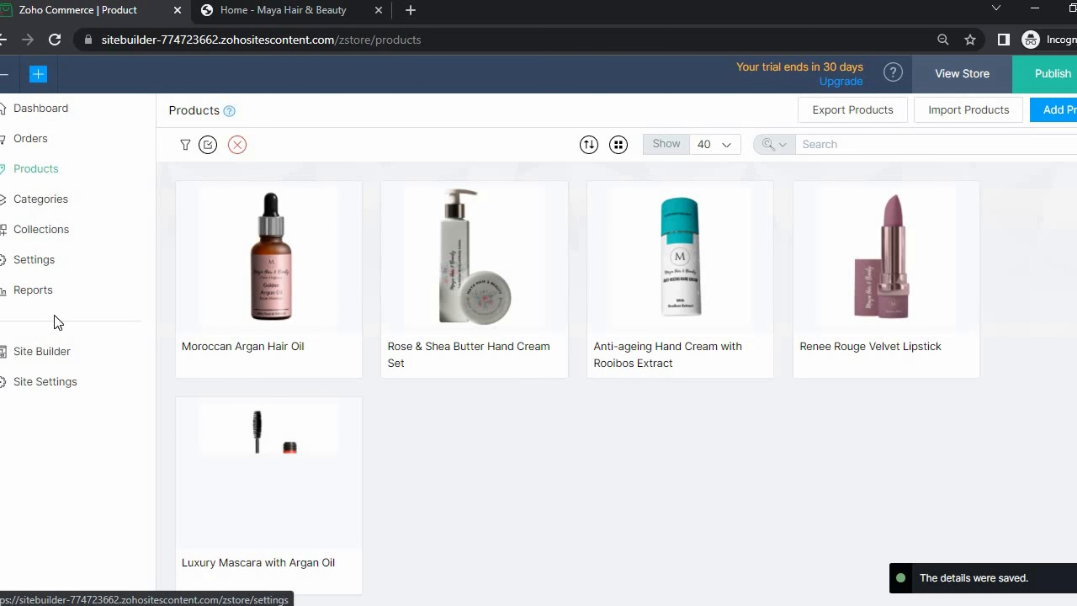
- In the site editor, replace the header logo with the uploaded 2.png 'M' monogram
{"action": "left_click", "coordinate": [51, 360]}
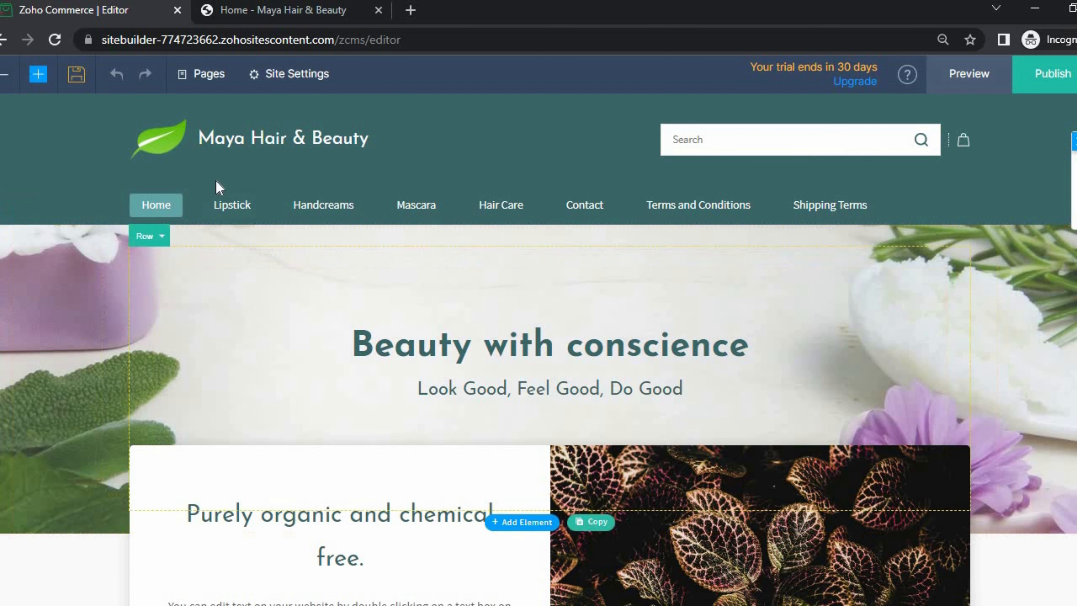
{"action": "left_click", "coordinate": [163, 142]}
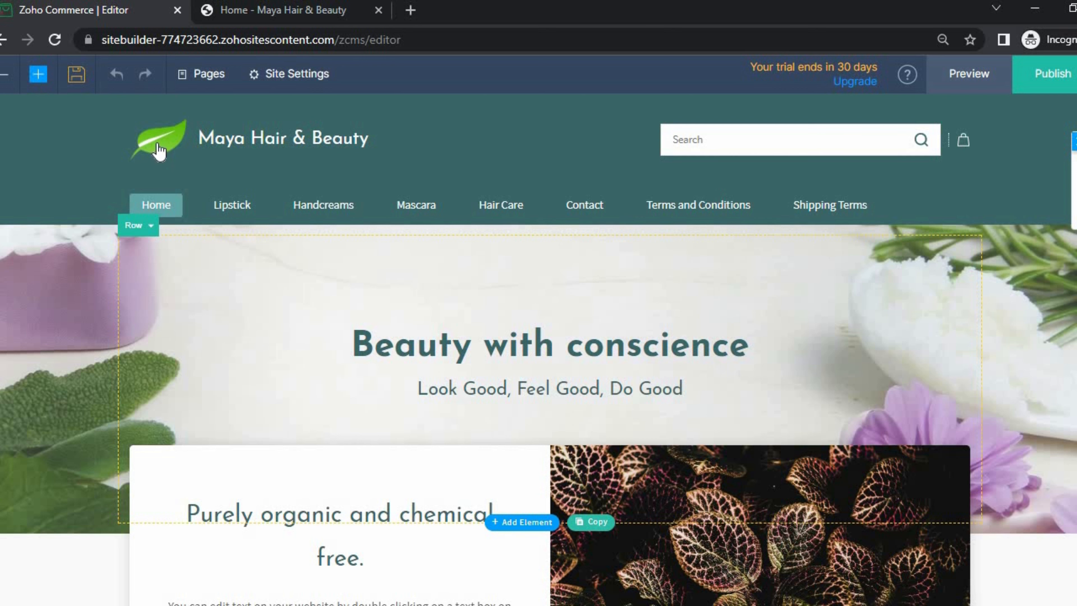
{"action": "left_click", "coordinate": [250, 136]}
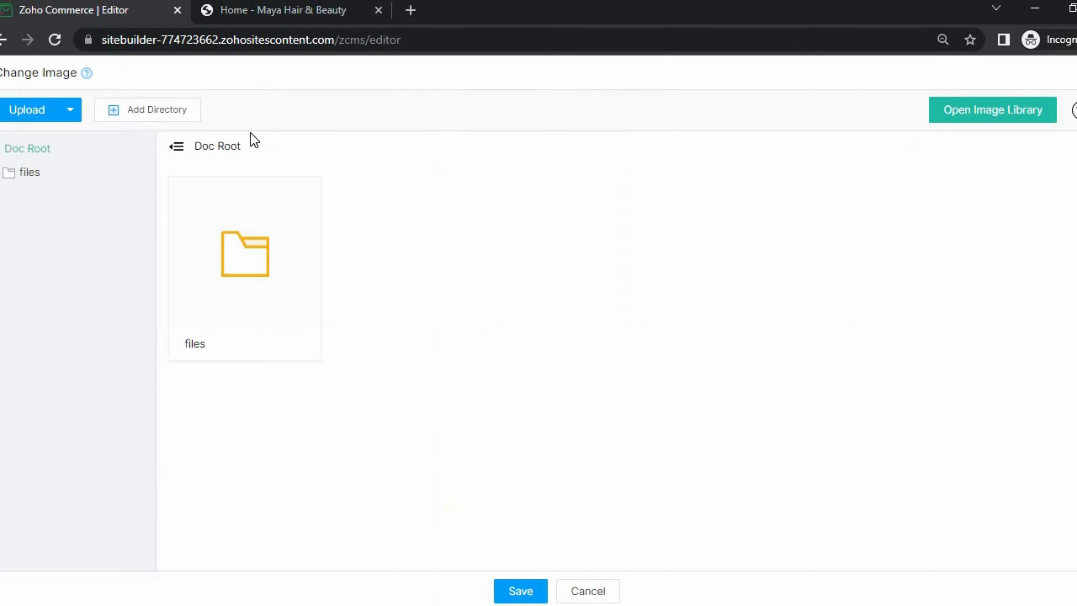
{"action": "left_click", "coordinate": [43, 113]}
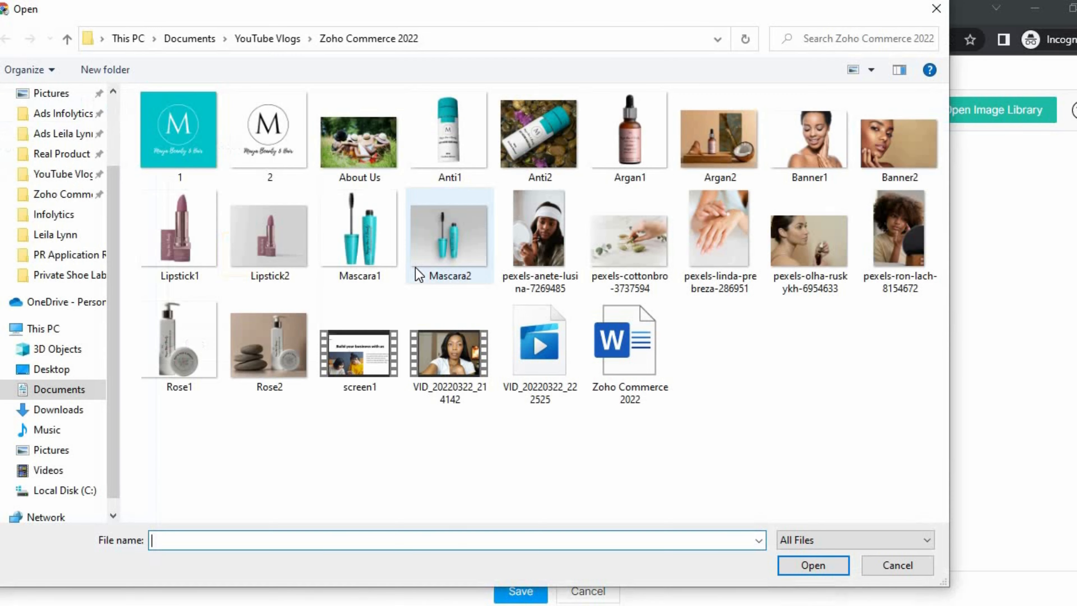
{"action": "left_click", "coordinate": [291, 137]}
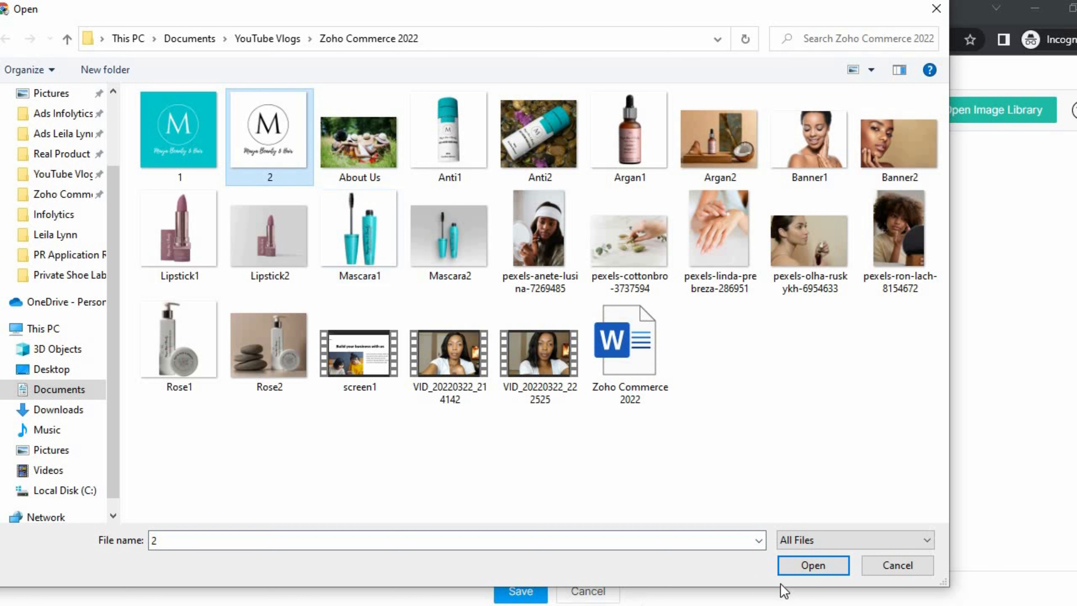
{"action": "left_click", "coordinate": [808, 570]}
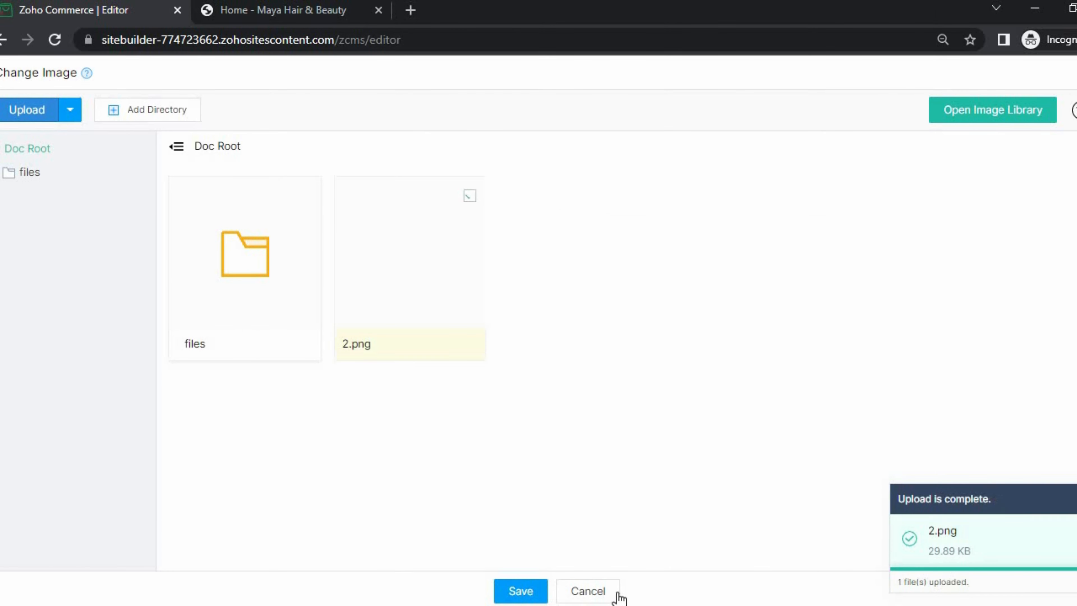
{"action": "left_click", "coordinate": [533, 588]}
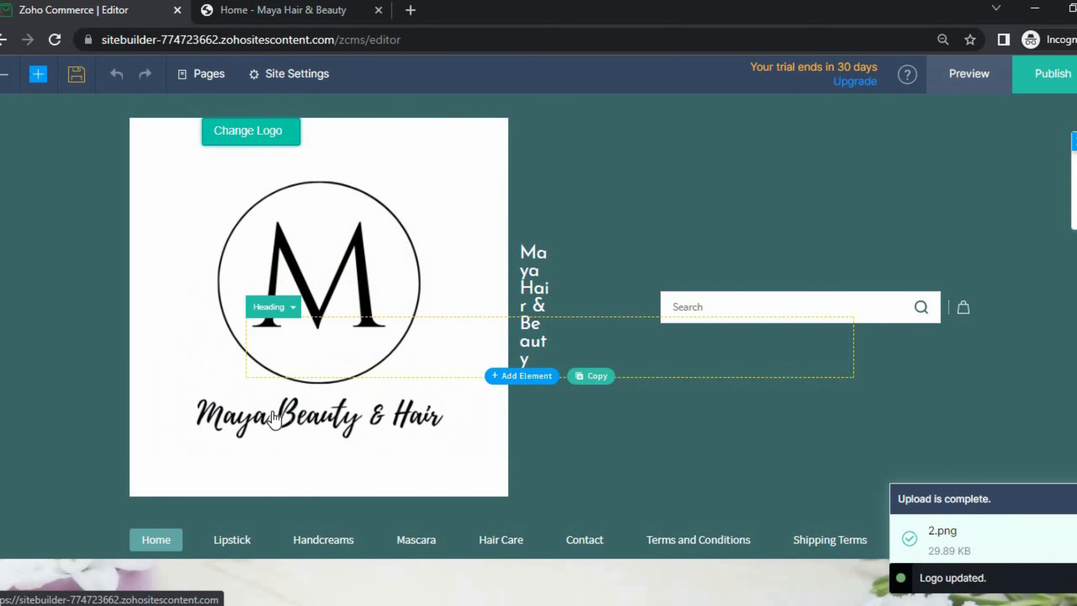
- Shrink the new logo so it sits beside the store name
{"action": "left_click", "coordinate": [480, 476]}
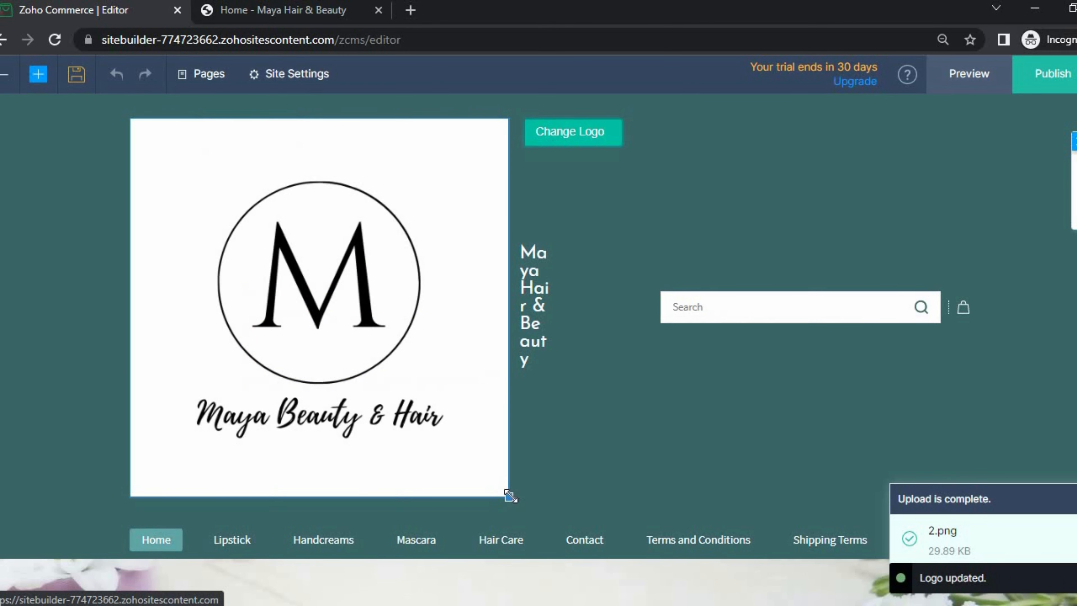
{"action": "left_click_drag", "start_coordinate": [510, 495], "coordinate": [242, 215]}
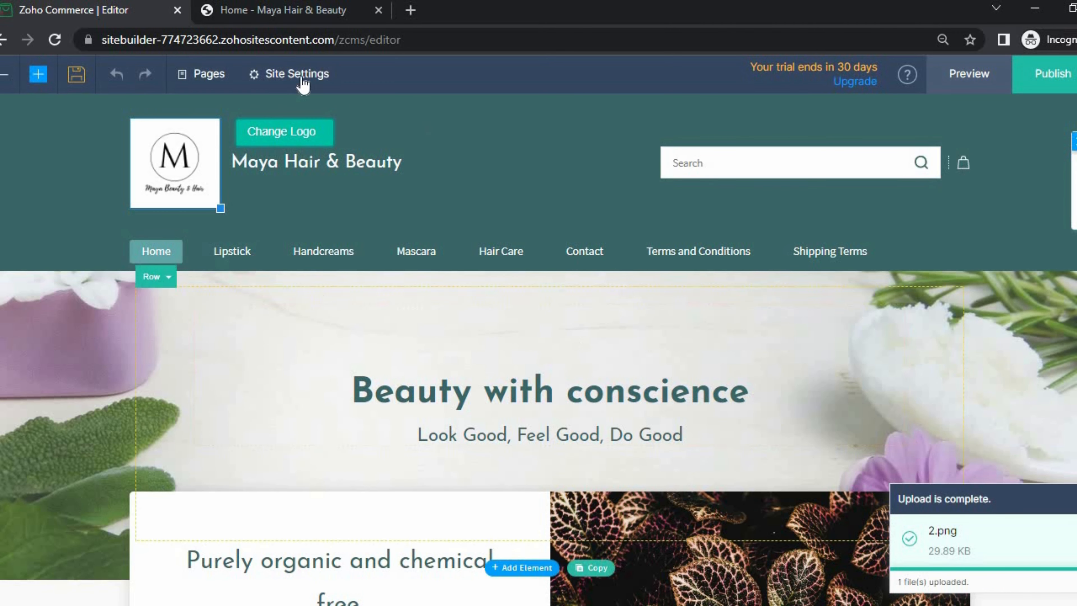
{"action": "left_click", "coordinate": [283, 139]}
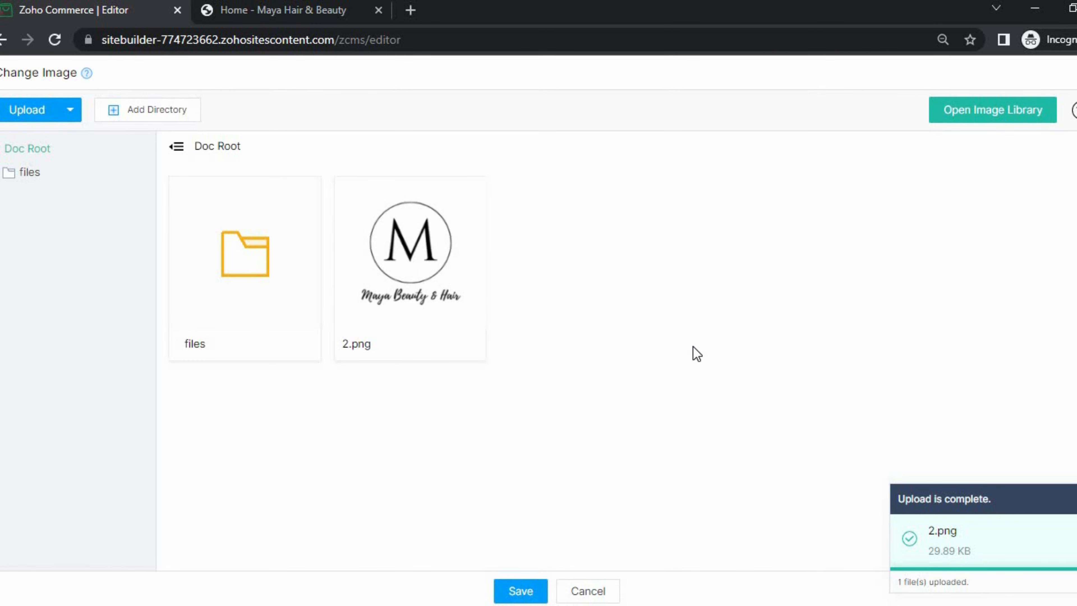
{"action": "left_click", "coordinate": [595, 592]}
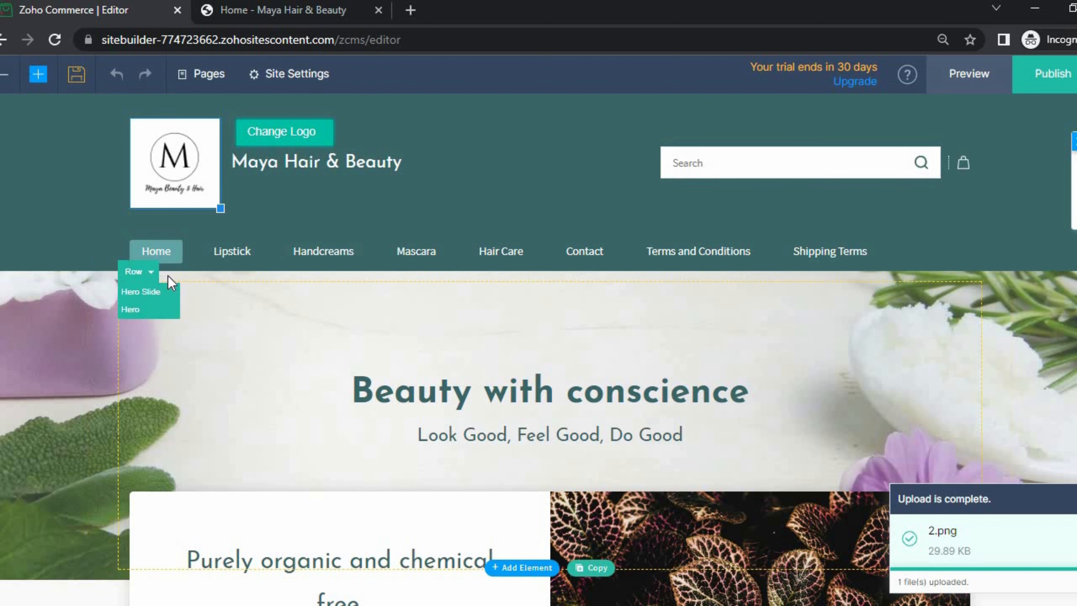
{"action": "scroll", "coordinate": [173, 286], "scroll_direction": "down", "scroll_amount": 4}
{"action": "scroll", "coordinate": [254, 265], "scroll_direction": "up", "scroll_amount": 3}
{"action": "scroll", "coordinate": [153, 257], "scroll_direction": "up", "scroll_amount": 1}
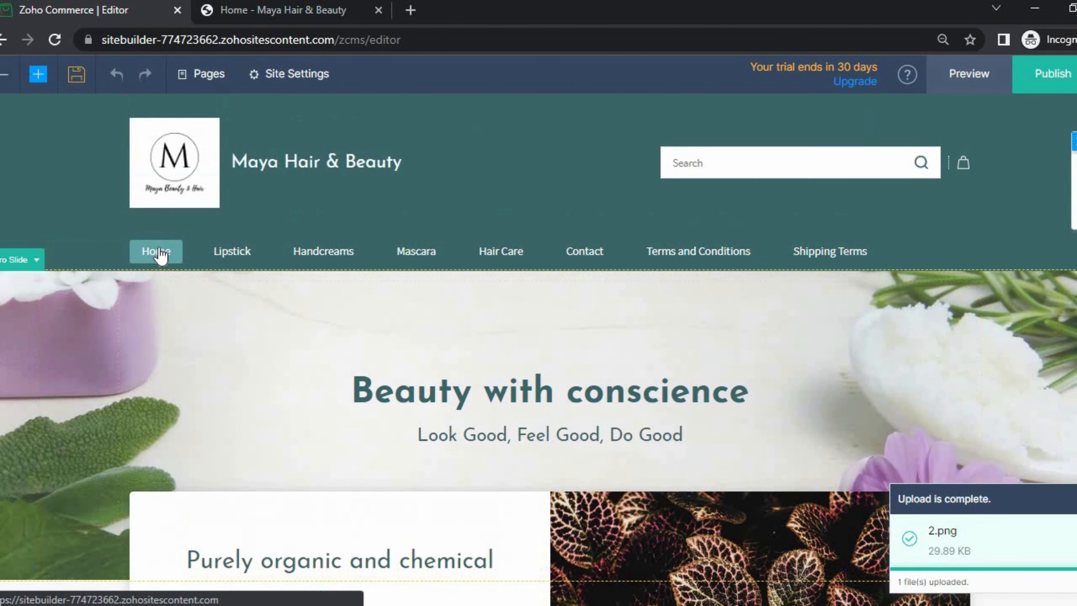
- Upload Banner2.PNG and apply it as the hero slide background behind 'Beauty with conscience'
{"action": "left_click", "coordinate": [170, 328]}
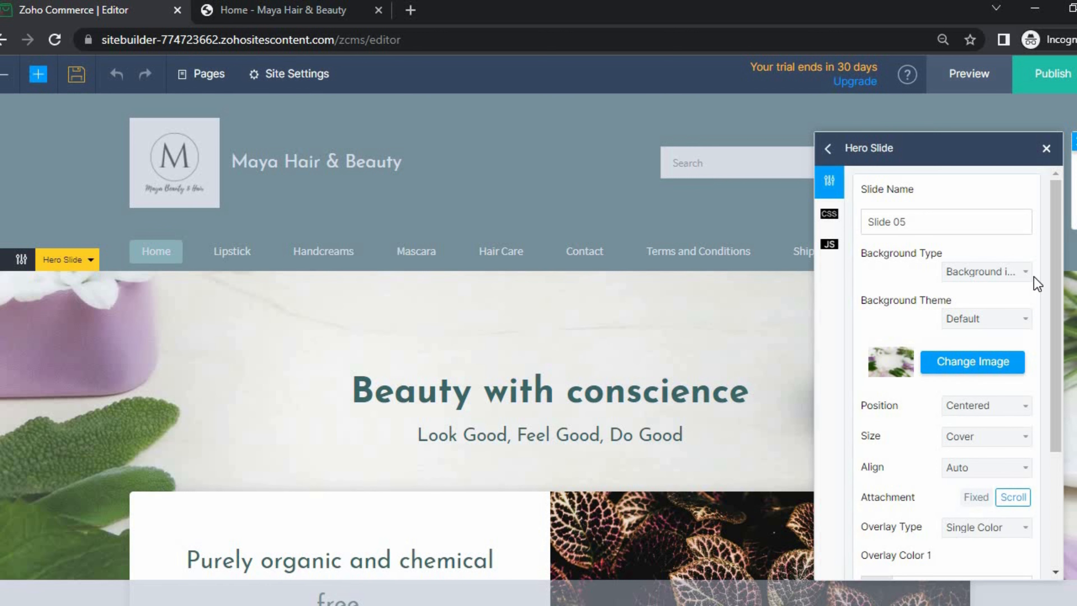
{"action": "left_click", "coordinate": [985, 361]}
{"action": "left_click", "coordinate": [57, 124]}
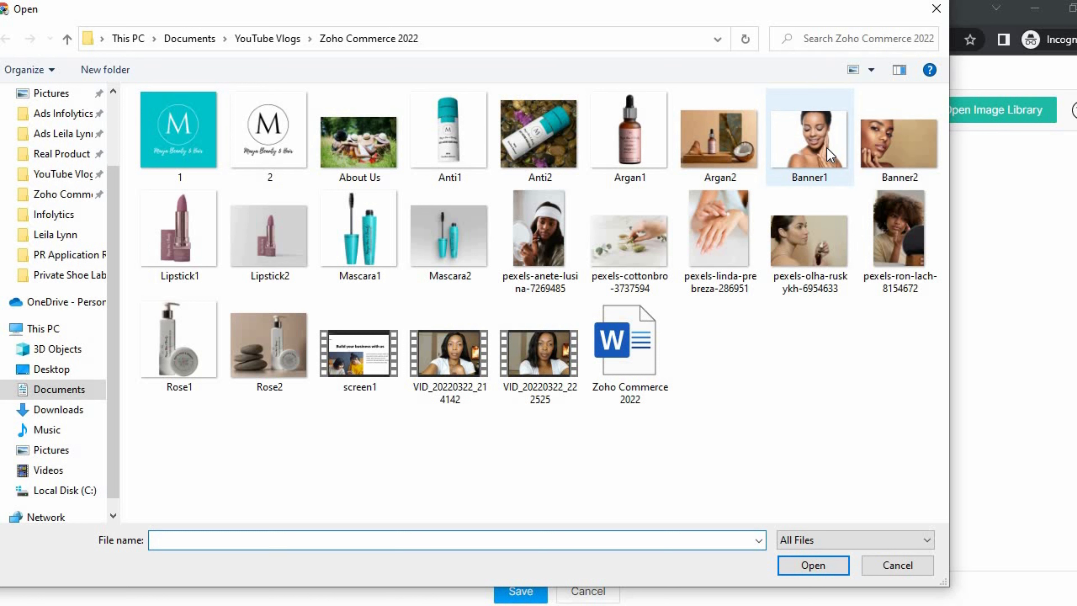
{"action": "left_click", "coordinate": [829, 155]}
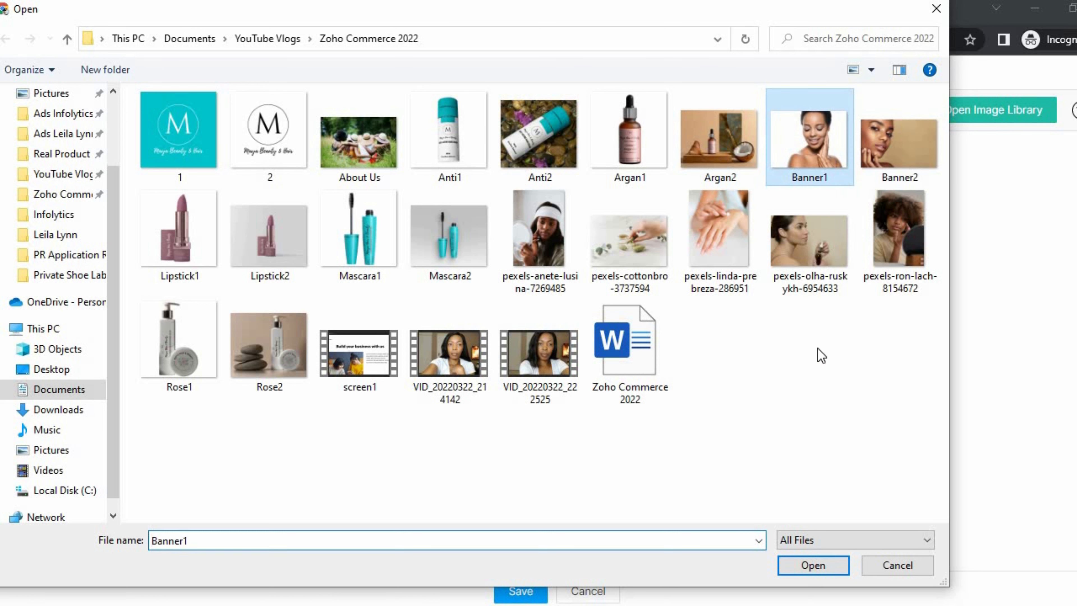
{"action": "left_click", "coordinate": [895, 148]}
{"action": "left_click", "coordinate": [827, 566]}
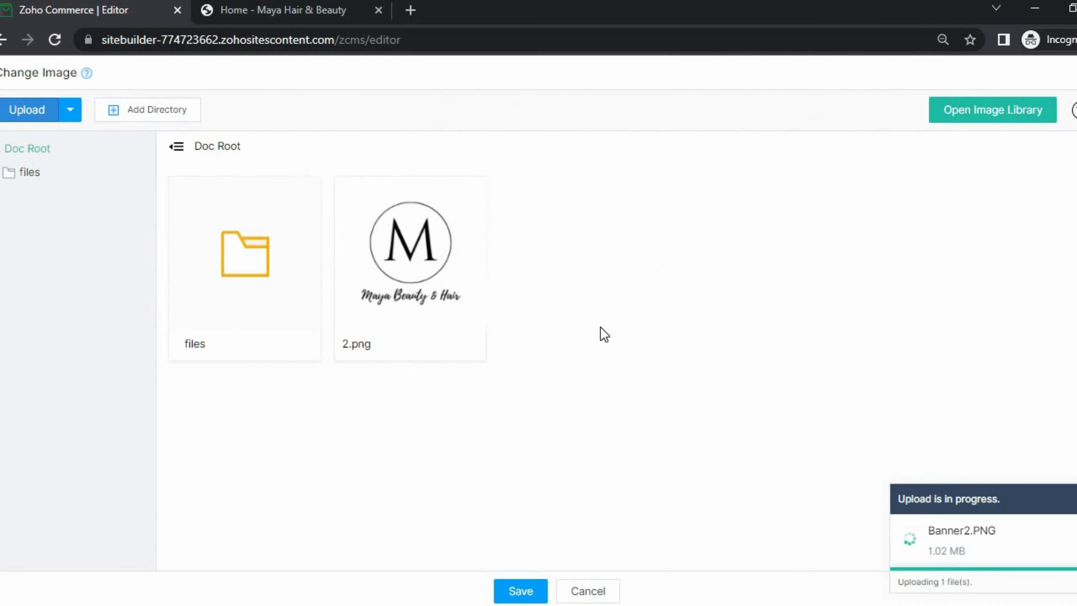
{"action": "left_click", "coordinate": [521, 591]}
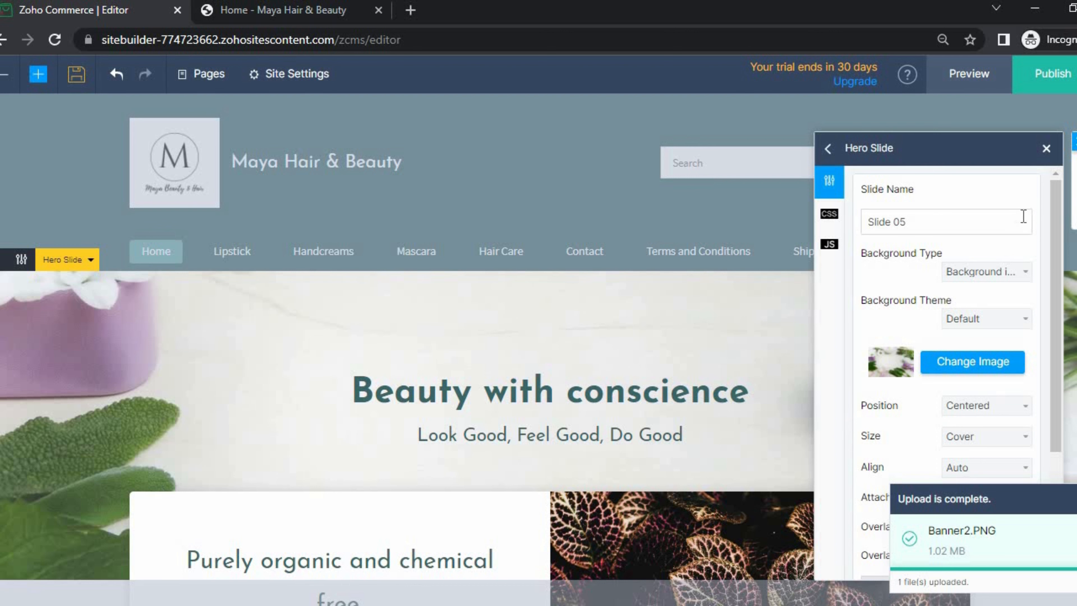
{"action": "scroll", "coordinate": [993, 396], "scroll_direction": "down", "scroll_amount": 4}
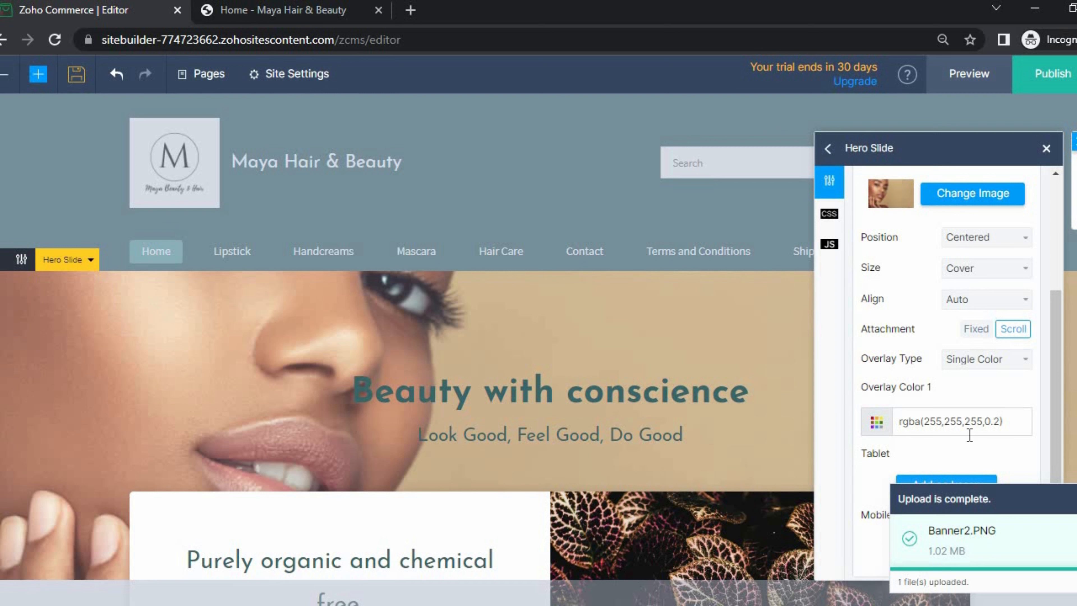
{"action": "scroll", "coordinate": [970, 436], "scroll_direction": "down", "scroll_amount": 1}
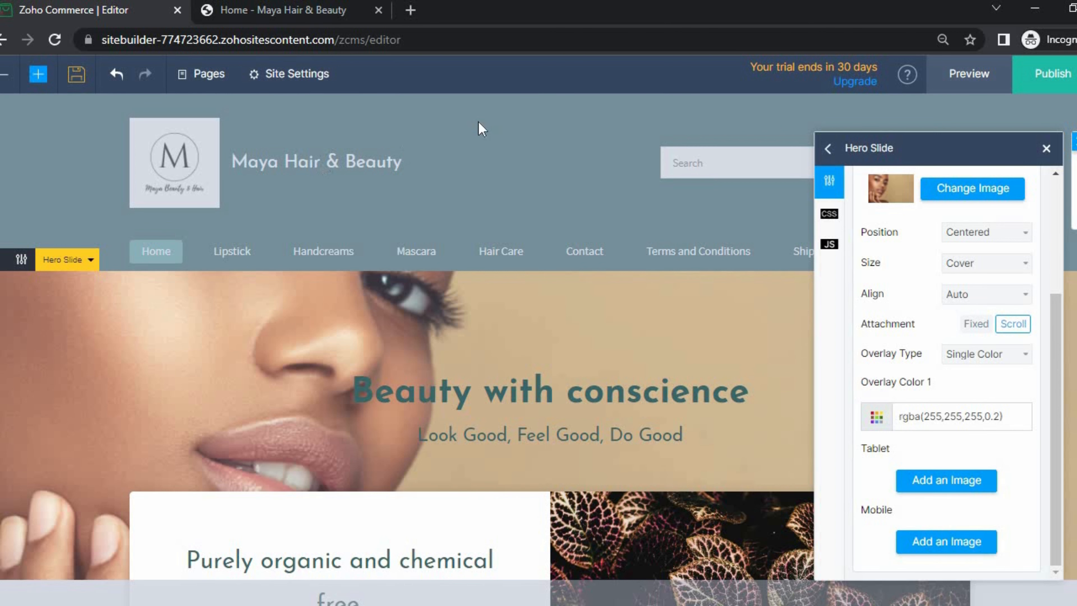
- Close the hero slide settings and look over the spacer element's settings
{"action": "left_click", "coordinate": [480, 144]}
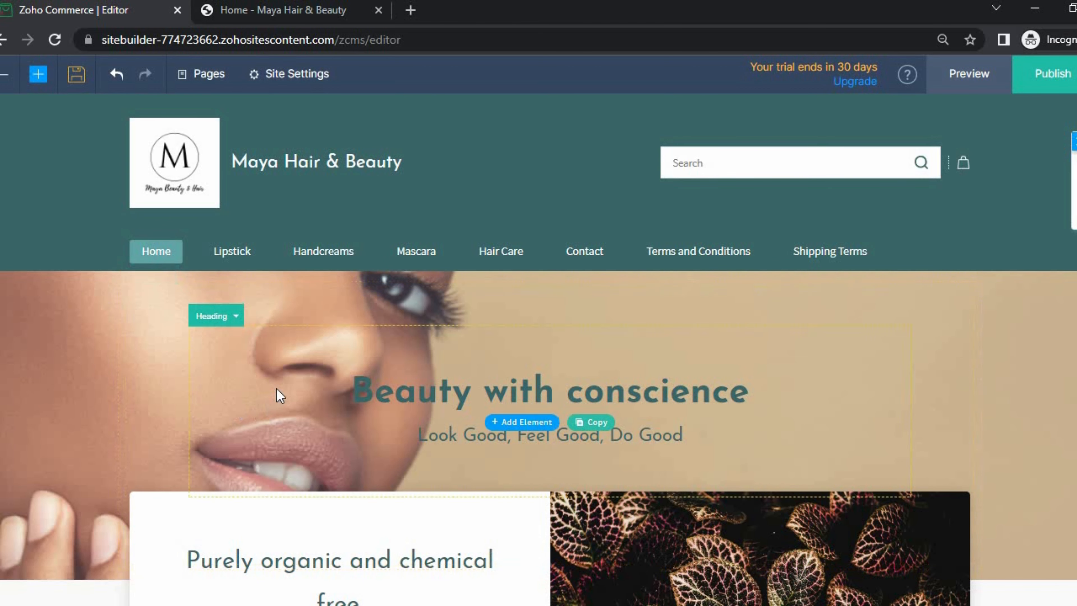
{"action": "scroll", "coordinate": [314, 374], "scroll_direction": "down", "scroll_amount": 5}
{"action": "scroll", "coordinate": [351, 365], "scroll_direction": "down", "scroll_amount": 2}
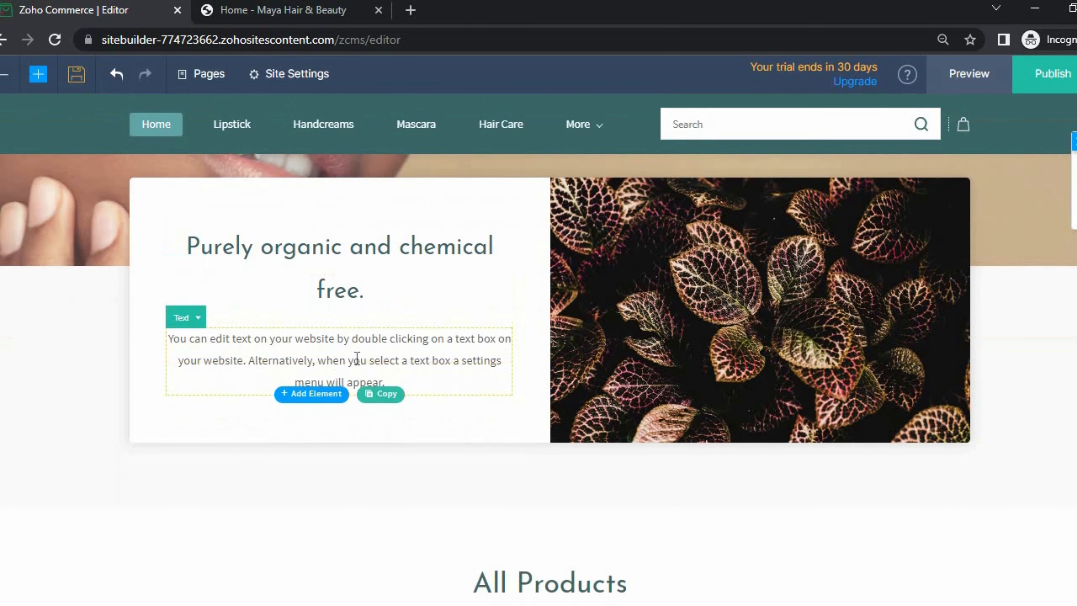
{"action": "scroll", "coordinate": [738, 295], "scroll_direction": "up", "scroll_amount": 2}
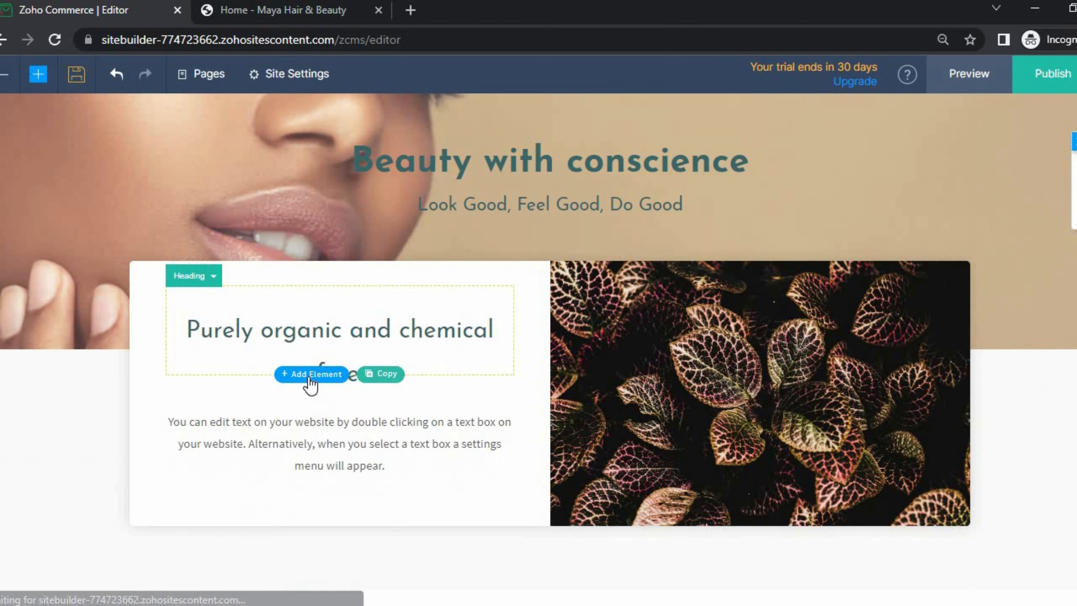
{"action": "scroll", "coordinate": [335, 364], "scroll_direction": "down", "scroll_amount": 2}
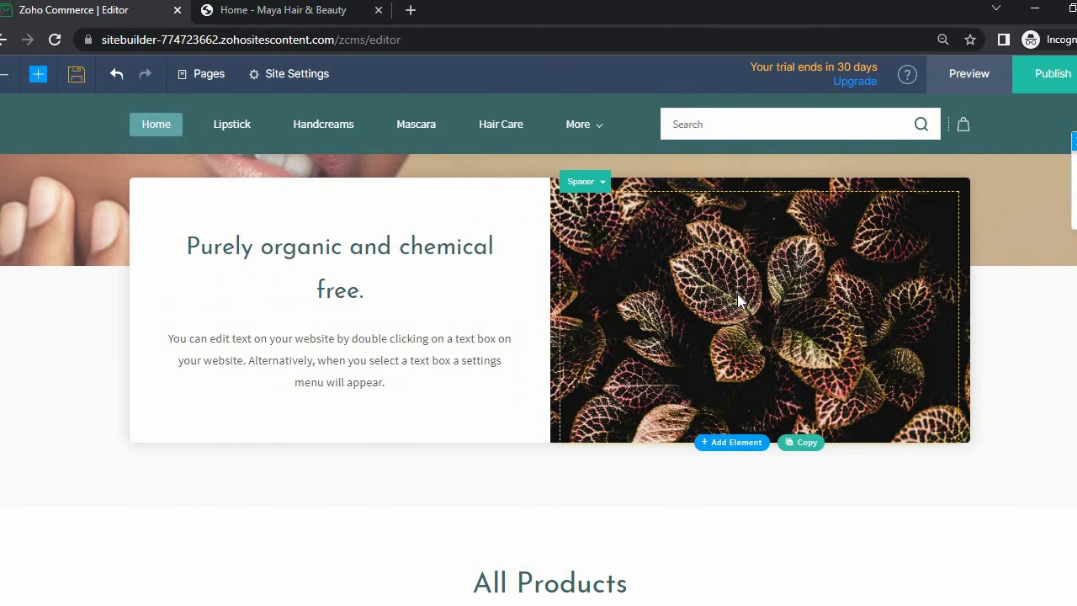
{"action": "scroll", "coordinate": [737, 295], "scroll_direction": "up", "scroll_amount": 2}
{"action": "scroll", "coordinate": [310, 377], "scroll_direction": "down", "scroll_amount": 2}
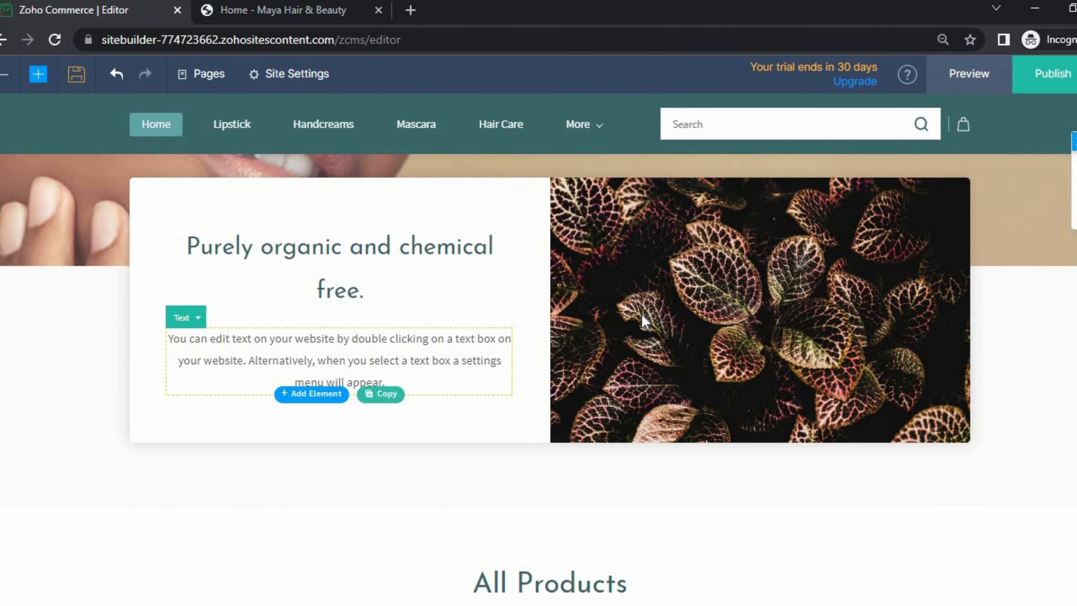
{"action": "left_click", "coordinate": [738, 294]}
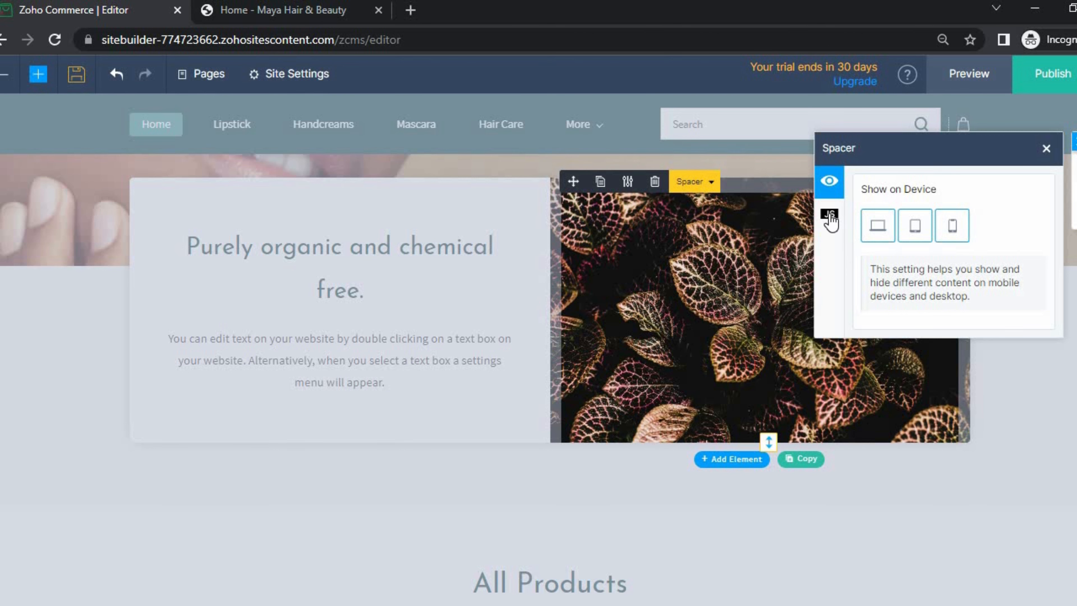
{"action": "left_click", "coordinate": [1047, 148]}
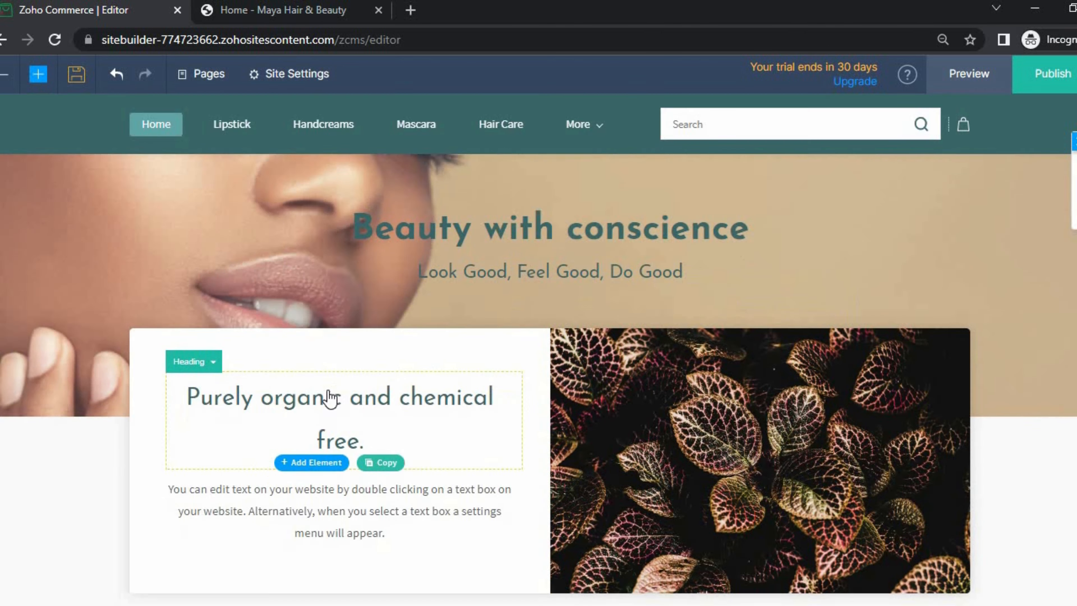
- Scroll past the testimonial carousel to the newsletter section and site footer
{"action": "scroll", "coordinate": [333, 389], "scroll_direction": "down", "scroll_amount": 10}
{"action": "scroll", "coordinate": [334, 389], "scroll_direction": "down", "scroll_amount": 6}
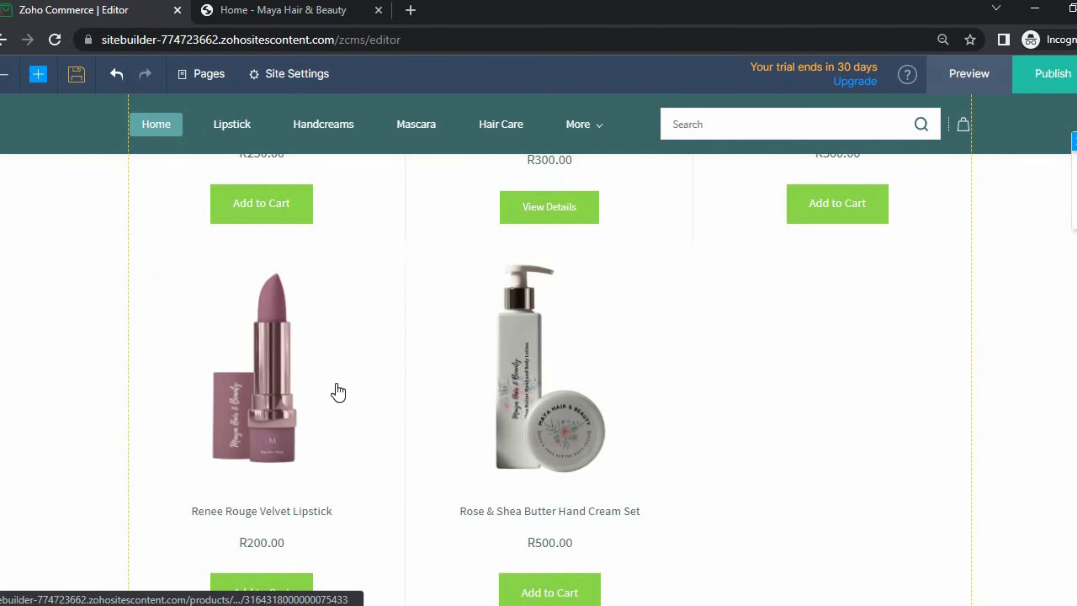
{"action": "scroll", "coordinate": [191, 430], "scroll_direction": "down", "scroll_amount": 12}
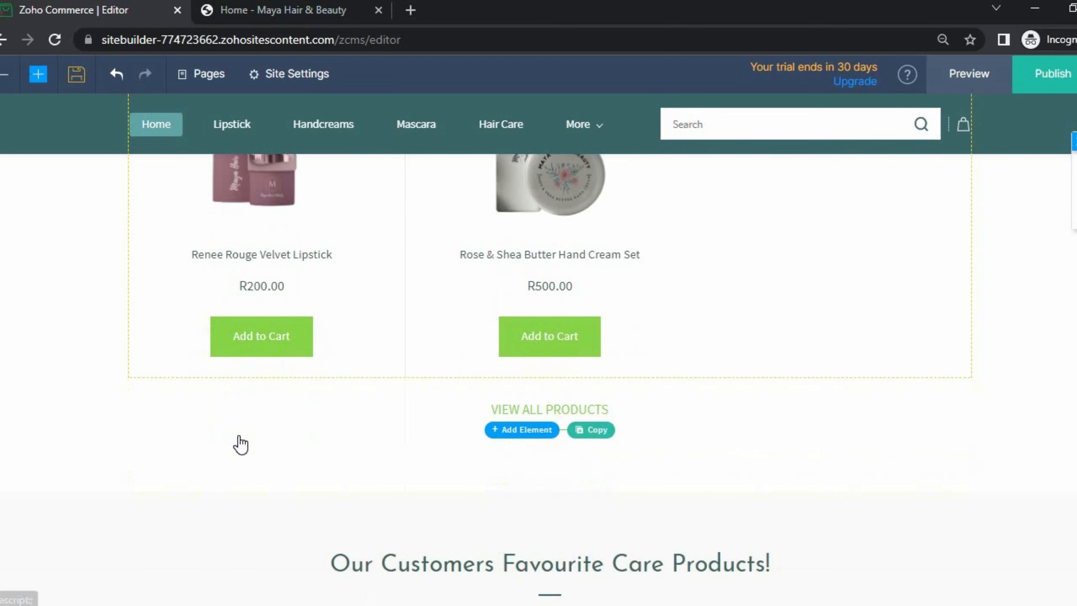
{"action": "scroll", "coordinate": [407, 314], "scroll_direction": "up", "scroll_amount": 3}
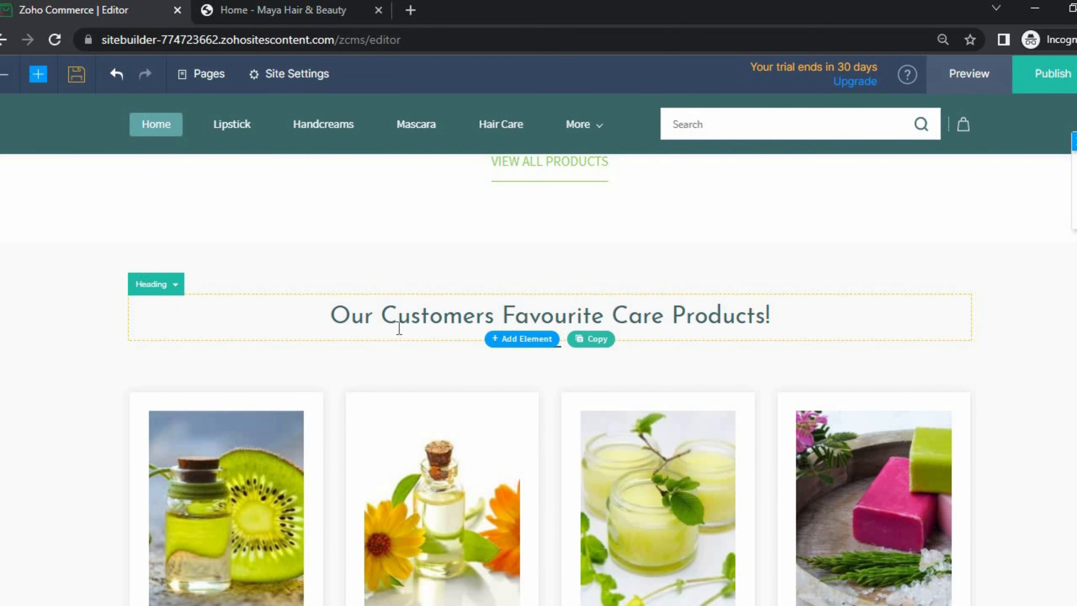
{"action": "scroll", "coordinate": [305, 301], "scroll_direction": "down", "scroll_amount": 4}
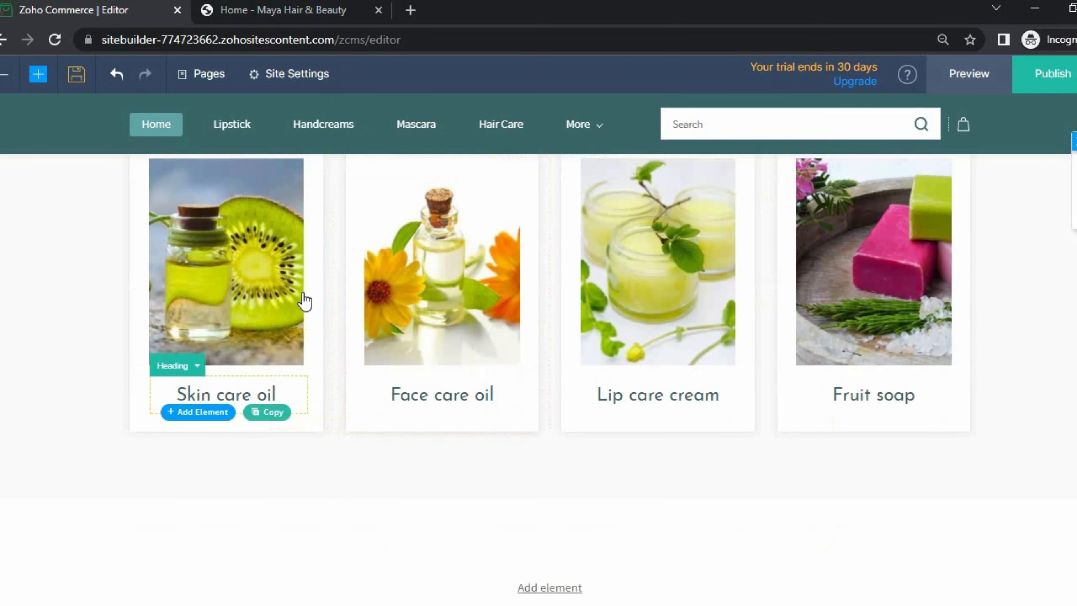
{"action": "scroll", "coordinate": [206, 388], "scroll_direction": "up", "scroll_amount": 3}
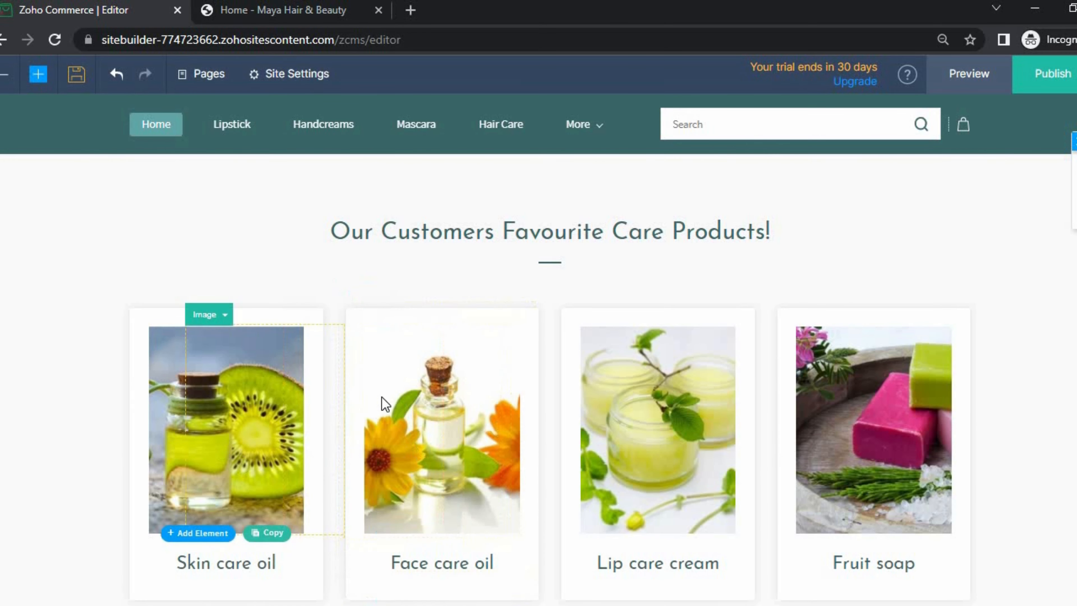
{"action": "scroll", "coordinate": [255, 426], "scroll_direction": "down", "scroll_amount": 3}
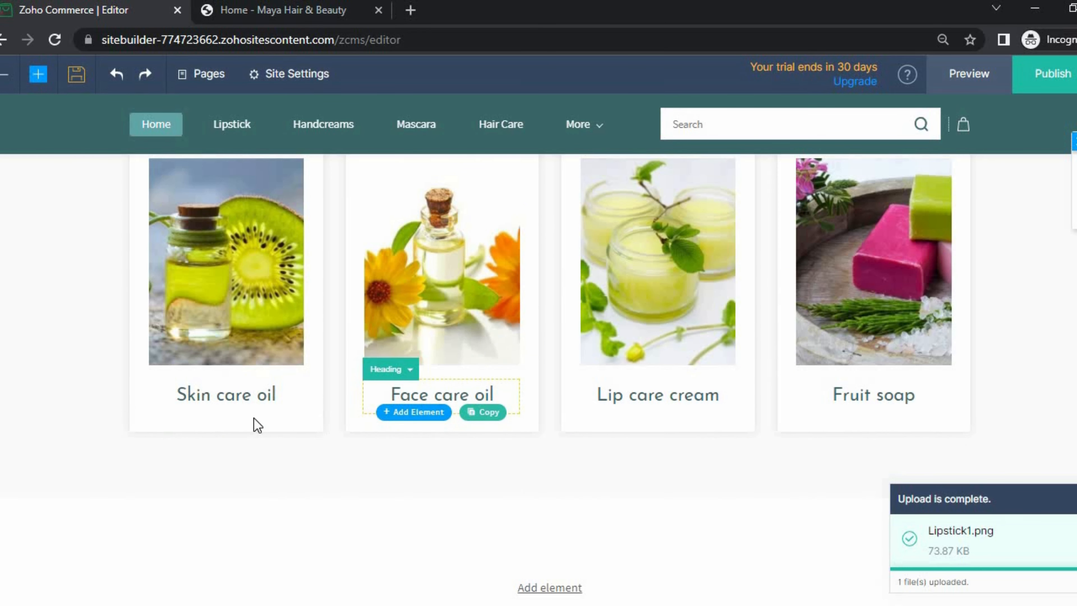
{"action": "scroll", "coordinate": [339, 435], "scroll_direction": "down", "scroll_amount": 5}
{"action": "scroll", "coordinate": [524, 433], "scroll_direction": "down", "scroll_amount": 7}
{"action": "scroll", "coordinate": [493, 437], "scroll_direction": "up", "scroll_amount": 5}
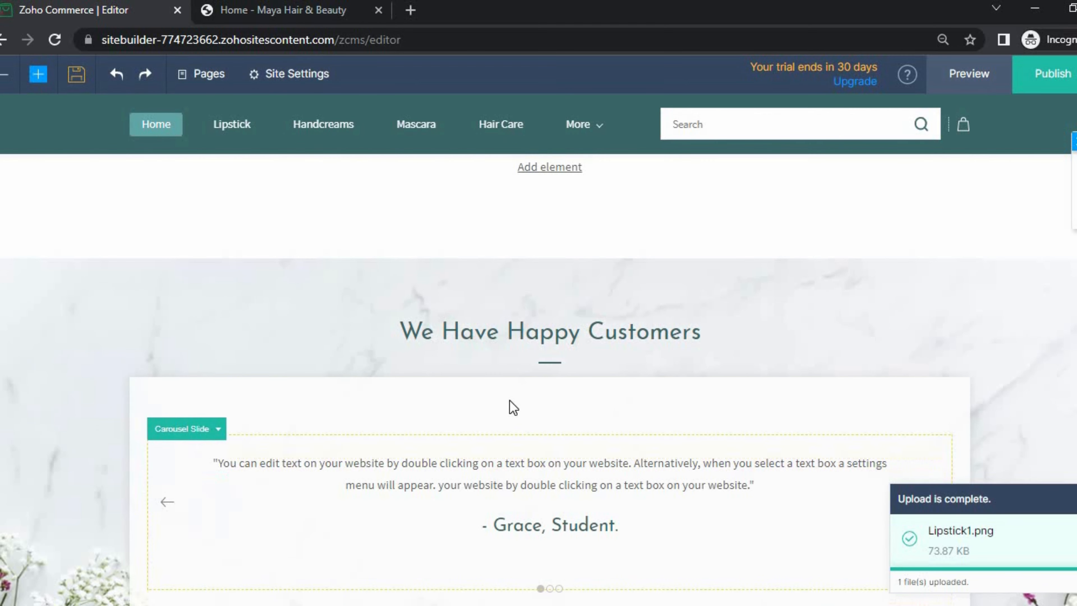
{"action": "scroll", "coordinate": [393, 389], "scroll_direction": "down", "scroll_amount": 2}
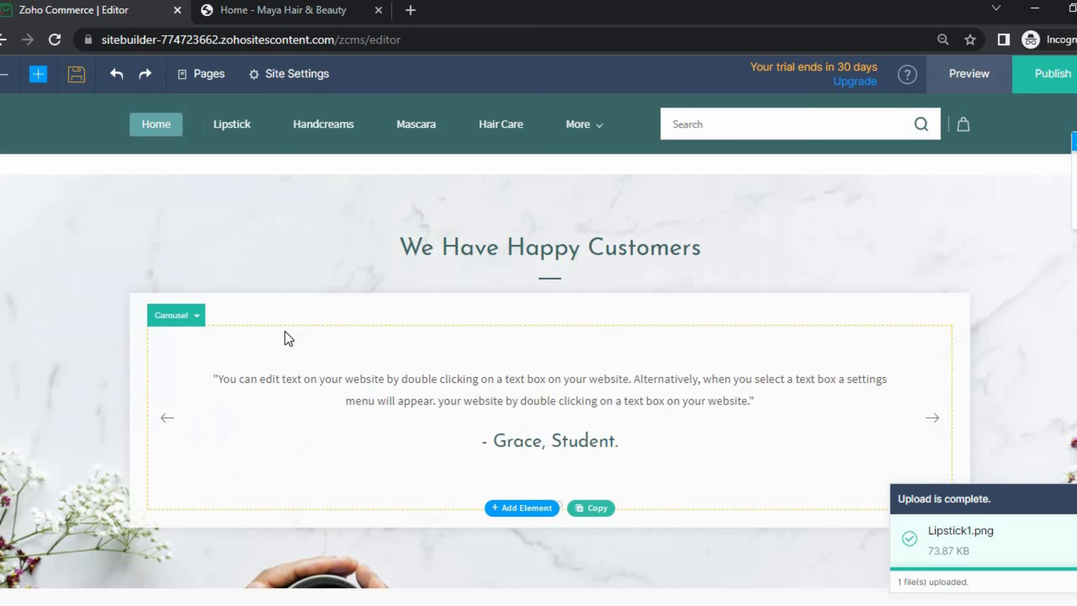
{"action": "scroll", "coordinate": [161, 377], "scroll_direction": "down", "scroll_amount": 5}
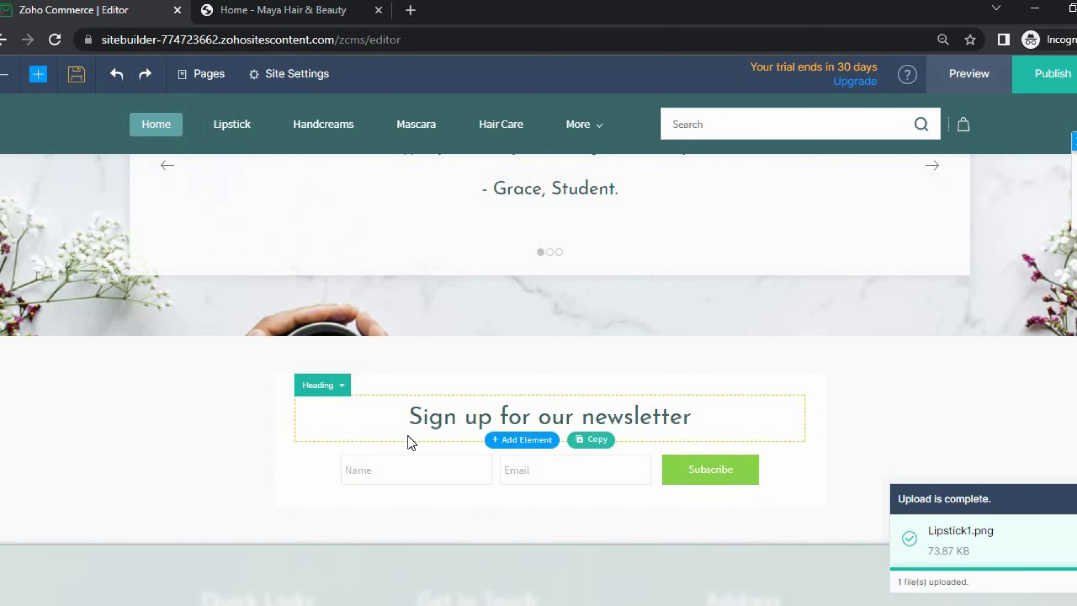
{"action": "scroll", "coordinate": [413, 444], "scroll_direction": "down", "scroll_amount": 4}
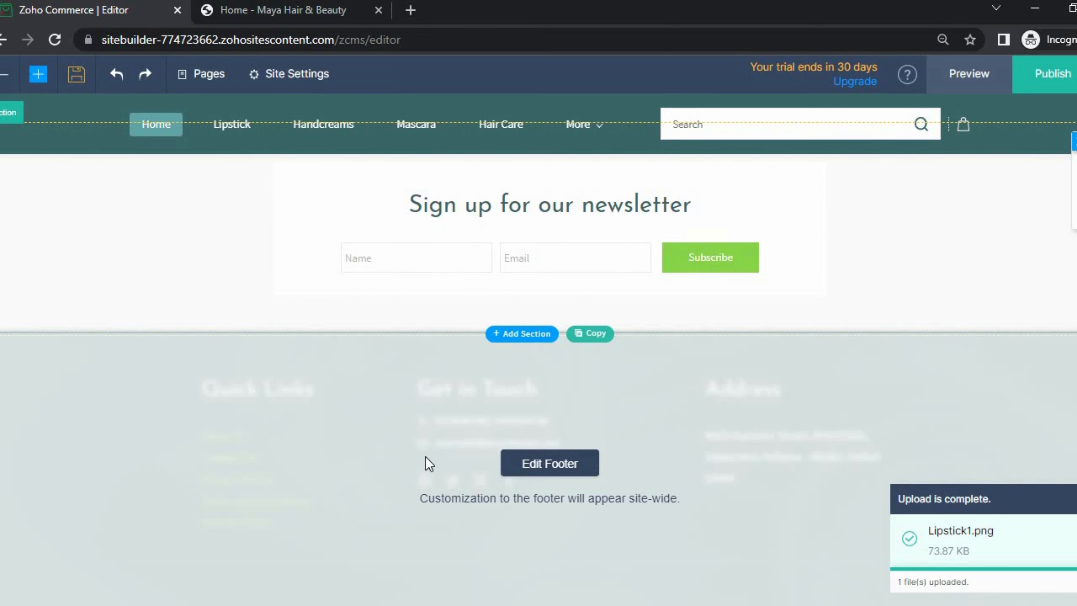
- Switch to Edit Footer, then scroll back to the empty Column section below the four product cards
{"action": "left_click", "coordinate": [558, 466]}
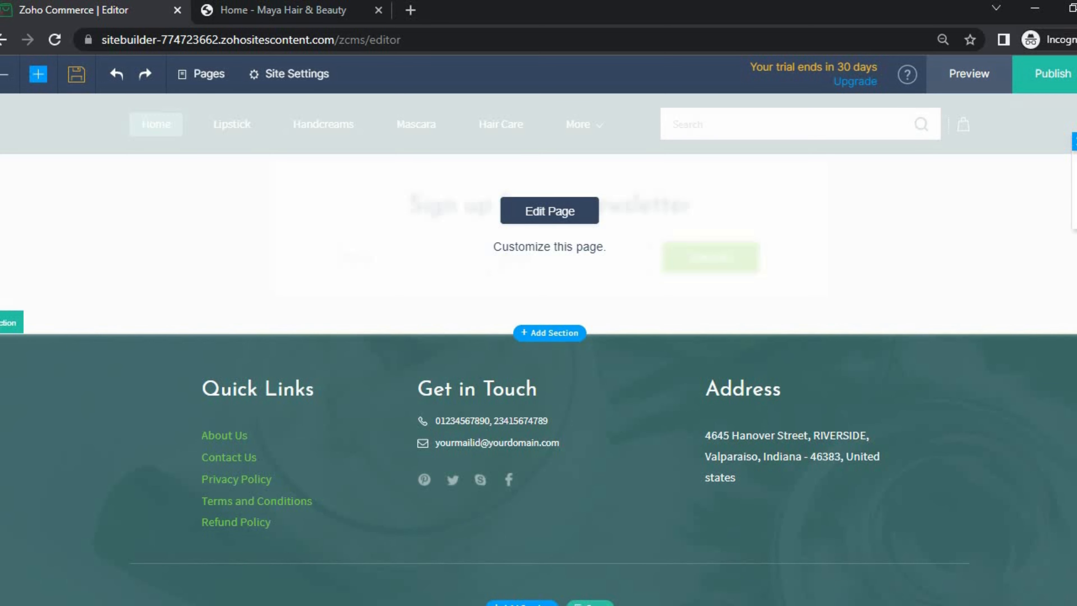
{"action": "scroll", "coordinate": [539, 382], "scroll_direction": "up", "scroll_amount": 10}
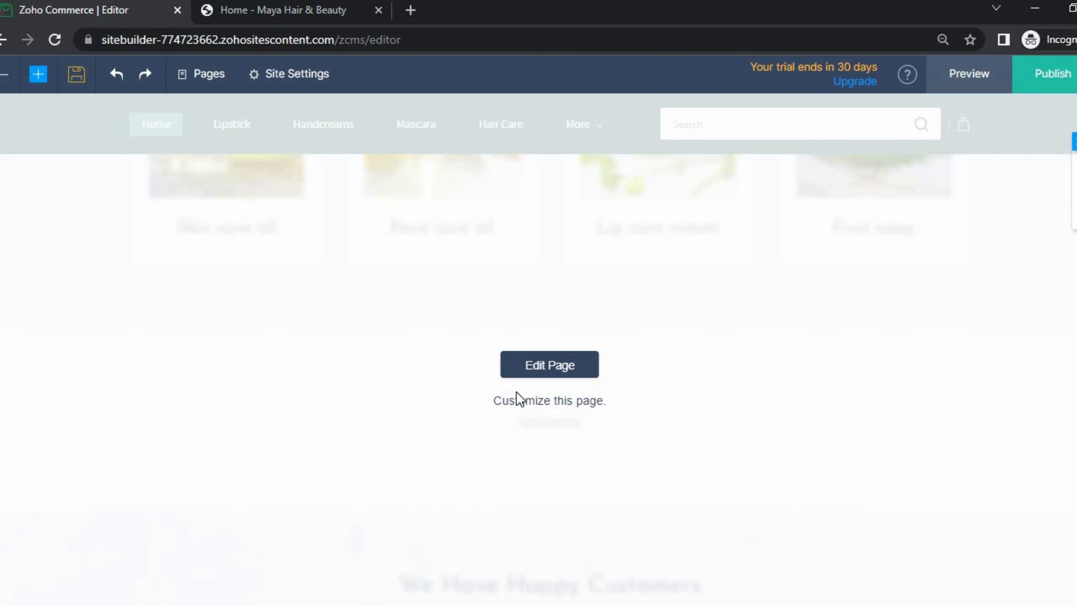
{"action": "scroll", "coordinate": [538, 381], "scroll_direction": "up", "scroll_amount": 15}
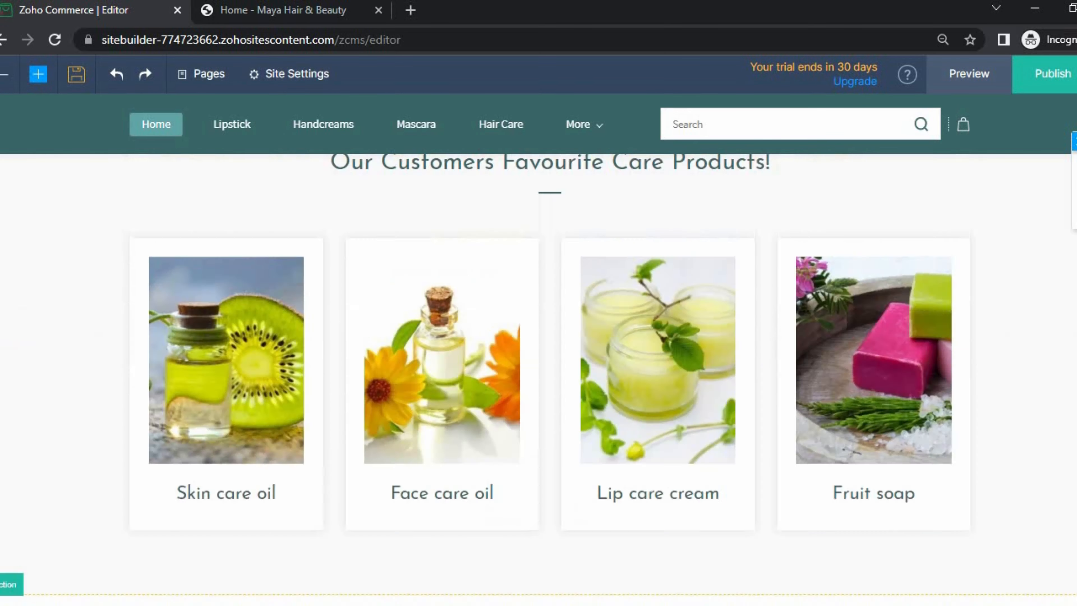
{"action": "scroll", "coordinate": [539, 382], "scroll_direction": "up", "scroll_amount": 8}
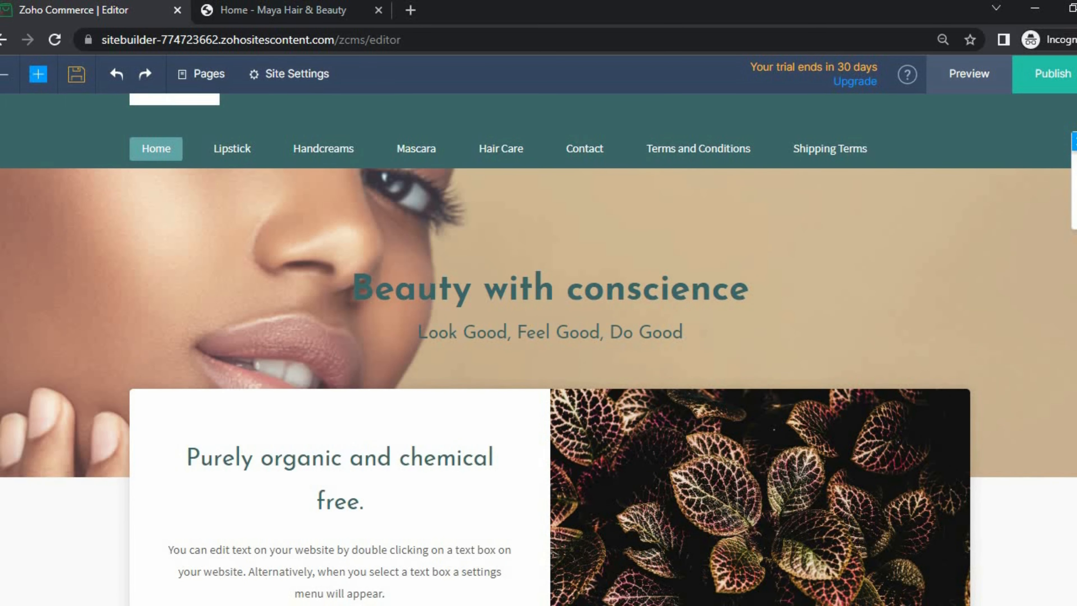
{"action": "scroll", "coordinate": [389, 413], "scroll_direction": "down", "scroll_amount": 4}
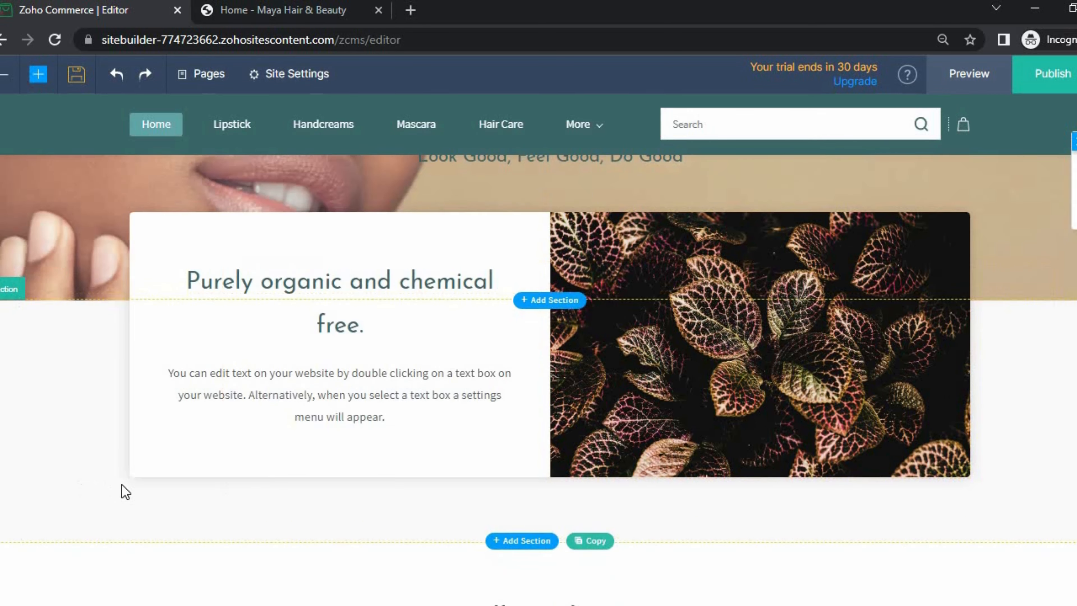
{"action": "scroll", "coordinate": [214, 467], "scroll_direction": "down", "scroll_amount": 12}
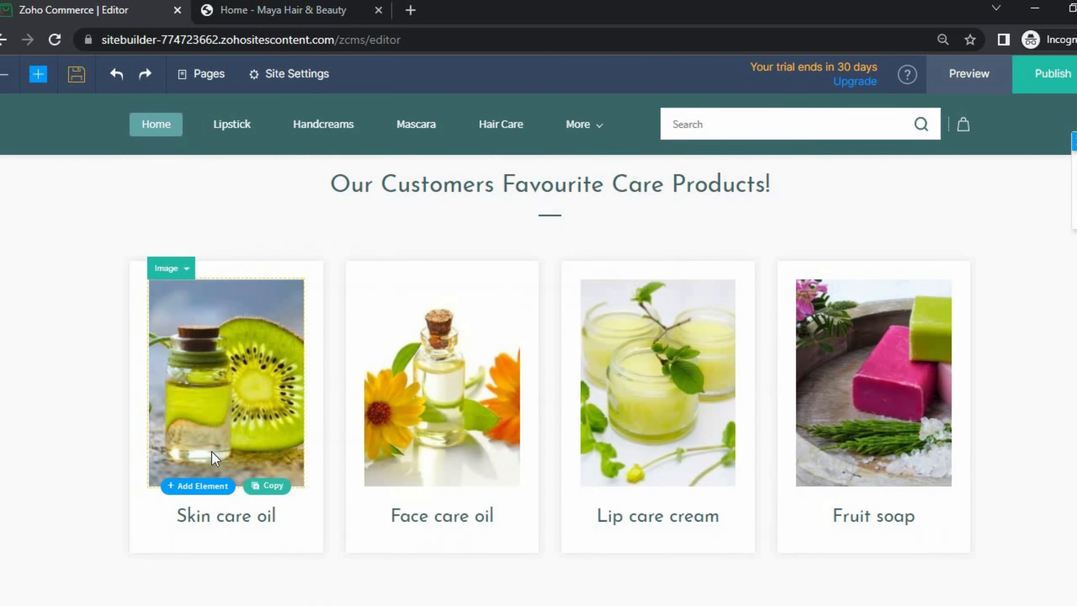
{"action": "scroll", "coordinate": [214, 458], "scroll_direction": "down", "scroll_amount": 5}
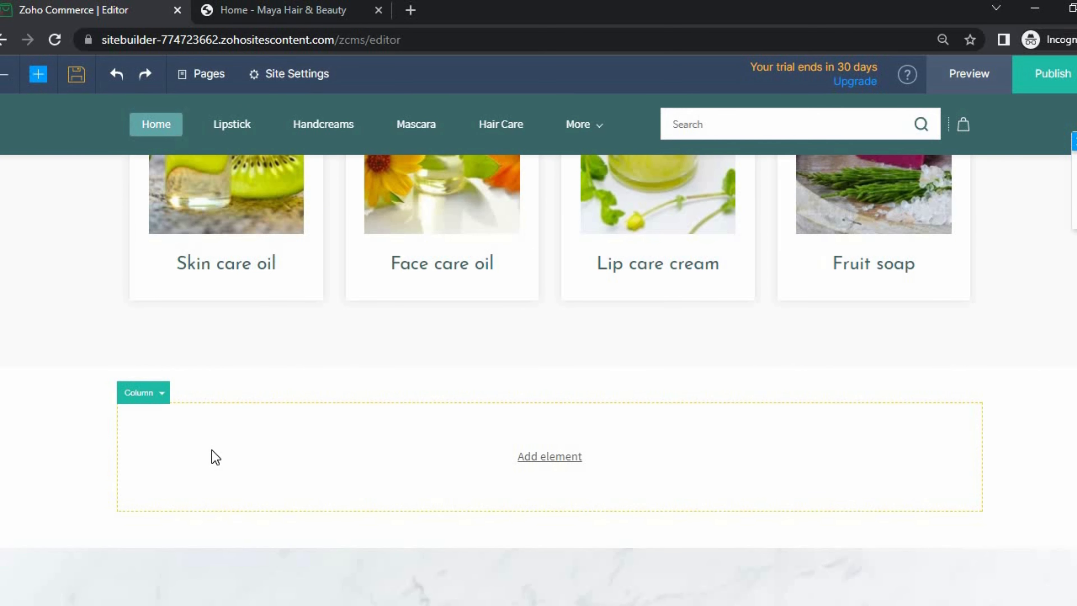
{"action": "scroll", "coordinate": [378, 433], "scroll_direction": "up", "scroll_amount": 6}
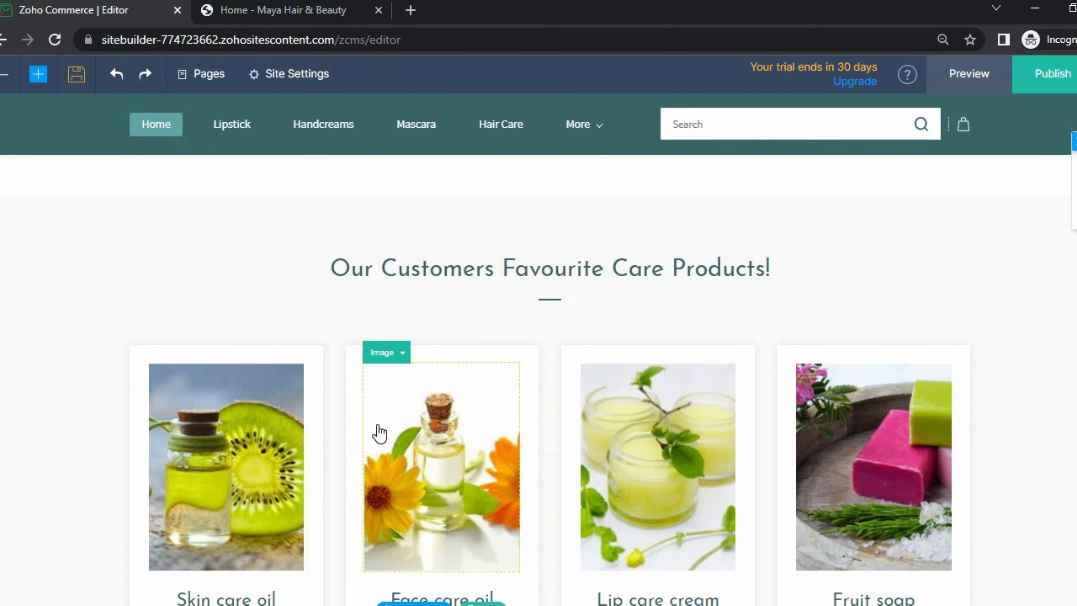
{"action": "scroll", "coordinate": [378, 437], "scroll_direction": "down", "scroll_amount": 6}
{"action": "scroll", "coordinate": [424, 441], "scroll_direction": "down", "scroll_amount": 5}
{"action": "scroll", "coordinate": [491, 429], "scroll_direction": "up", "scroll_amount": 5}
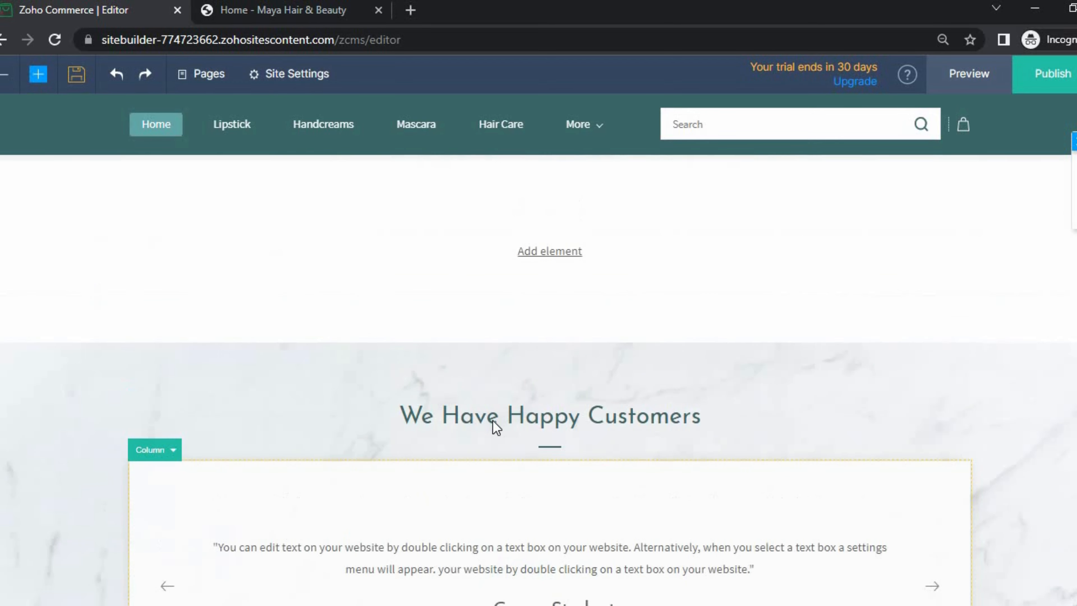
- Browse the Elements panel and insert an Image with Heading and Text block into the empty section
{"action": "left_click", "coordinate": [547, 458]}
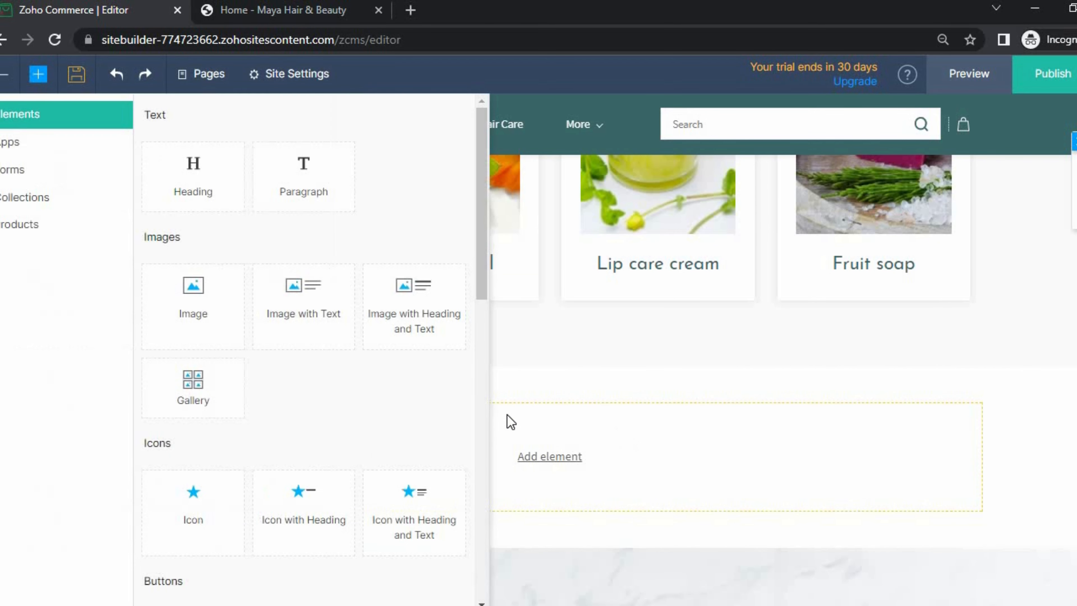
{"action": "scroll", "coordinate": [255, 410], "scroll_direction": "down", "scroll_amount": 8}
{"action": "scroll", "coordinate": [274, 418], "scroll_direction": "down", "scroll_amount": 2}
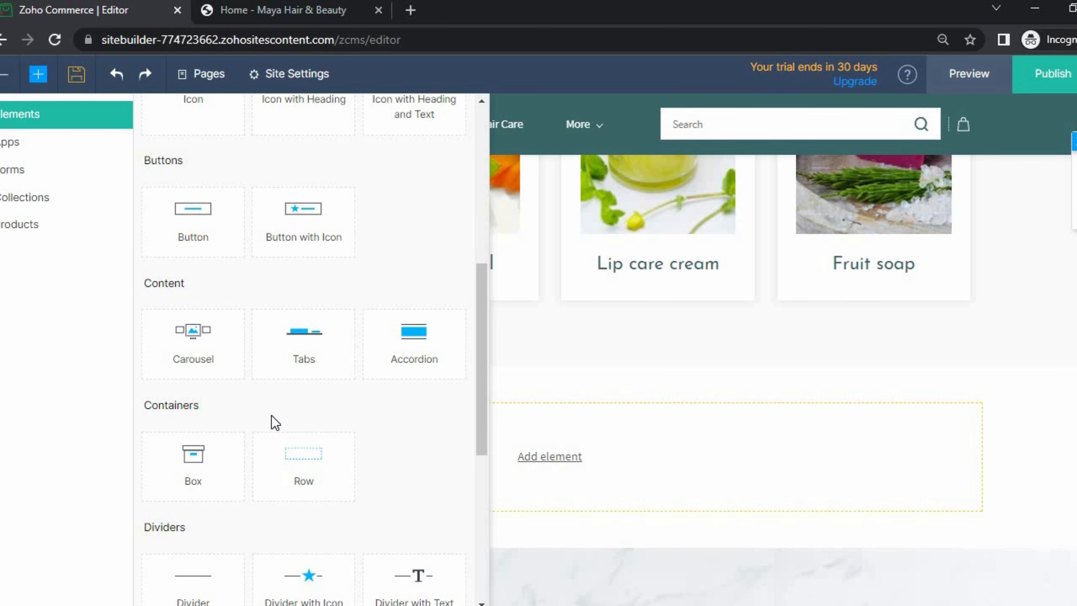
{"action": "scroll", "coordinate": [273, 417], "scroll_direction": "down", "scroll_amount": 4}
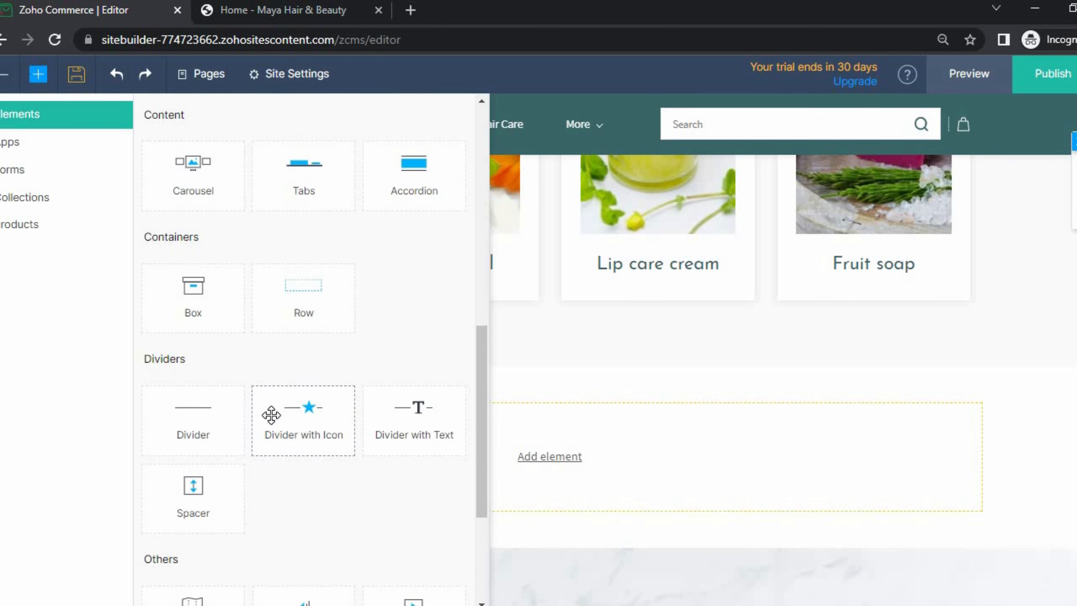
{"action": "left_click", "coordinate": [540, 365]}
{"action": "scroll", "coordinate": [551, 382], "scroll_direction": "down", "scroll_amount": 3}
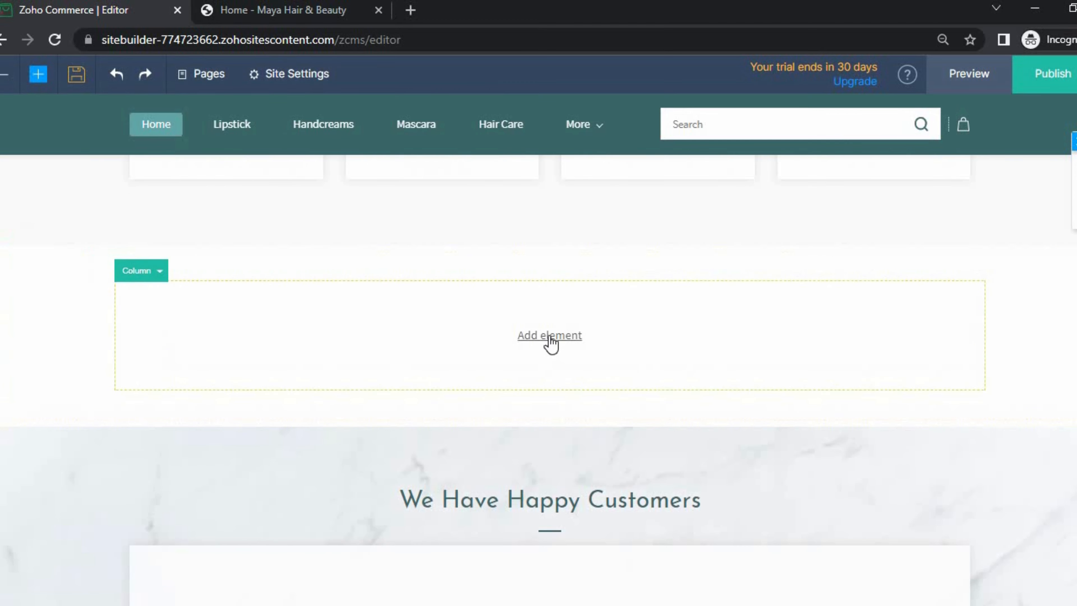
{"action": "left_click", "coordinate": [550, 337]}
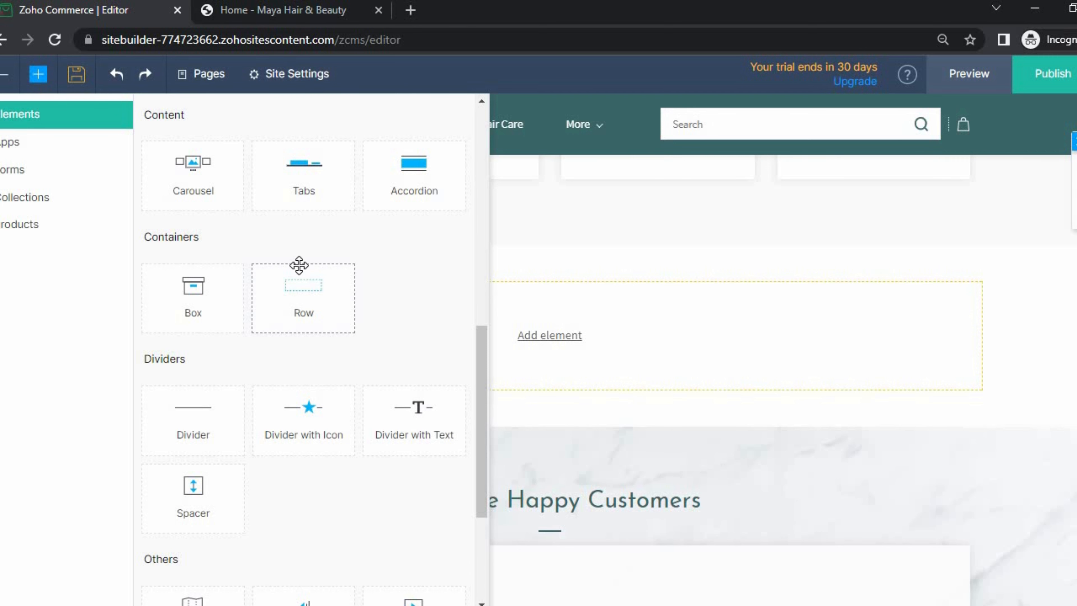
{"action": "scroll", "coordinate": [305, 261], "scroll_direction": "up", "scroll_amount": 10}
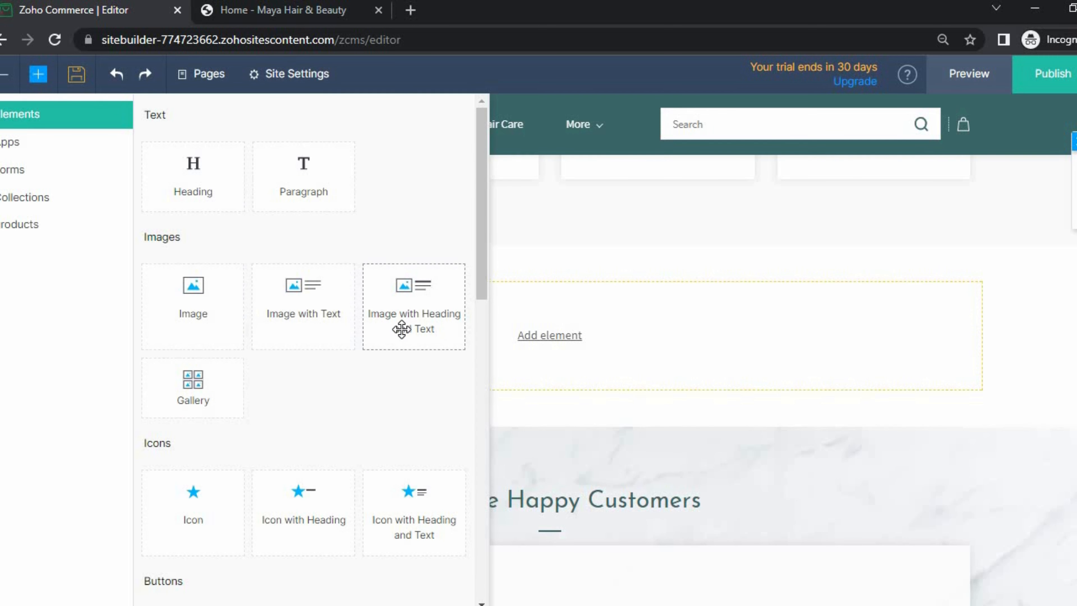
{"action": "left_click", "coordinate": [423, 308]}
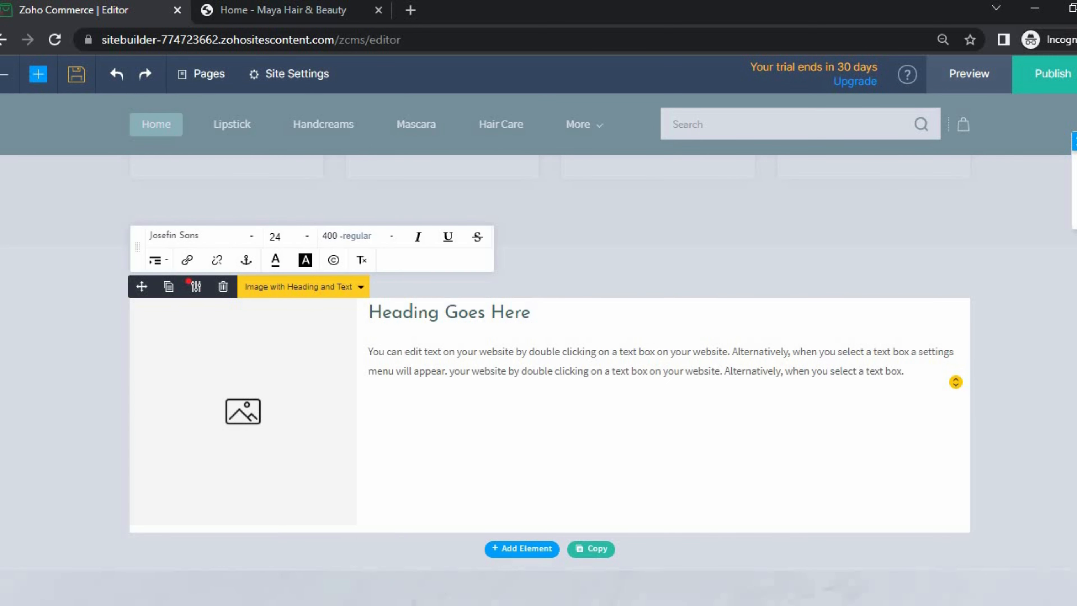
- Upload Banner1.PNG and set it as the Image with Heading and Text block's picture
{"action": "left_click", "coordinate": [244, 418]}
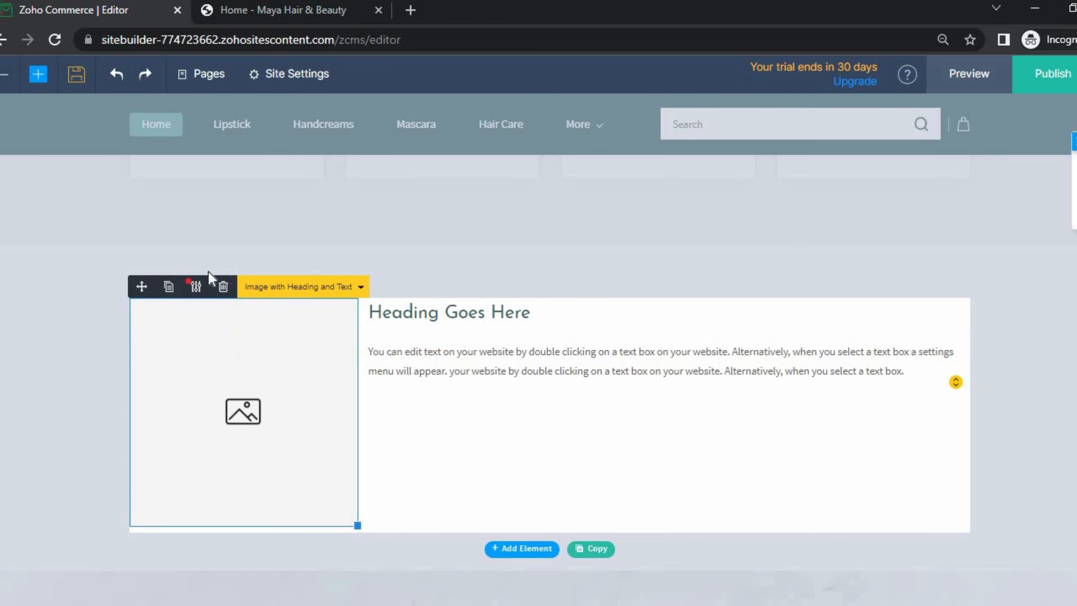
{"action": "left_click", "coordinate": [196, 286]}
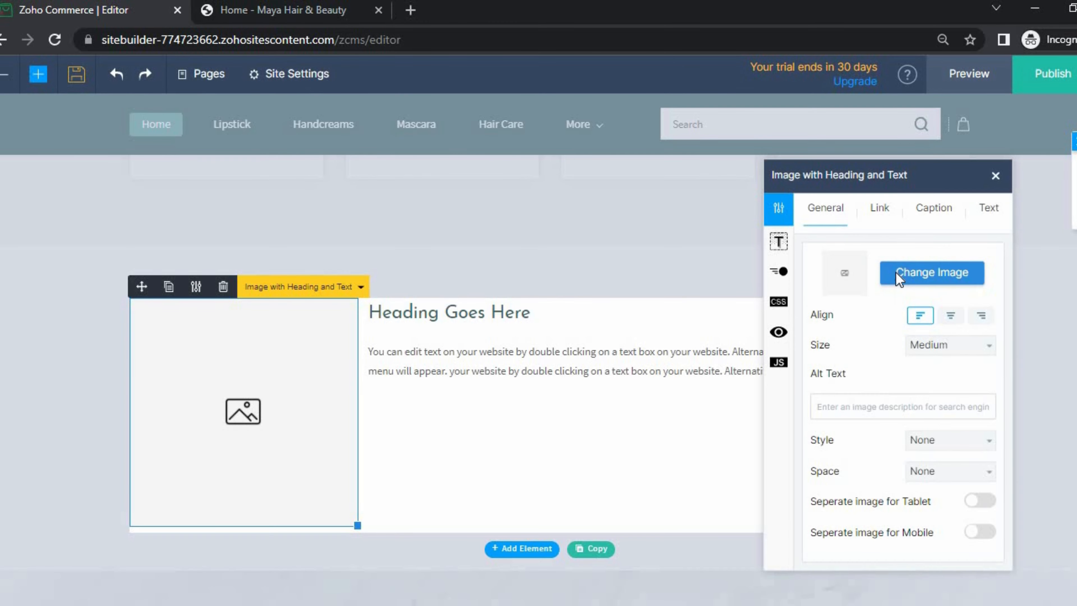
{"action": "left_click", "coordinate": [898, 278]}
{"action": "left_click", "coordinate": [43, 108]}
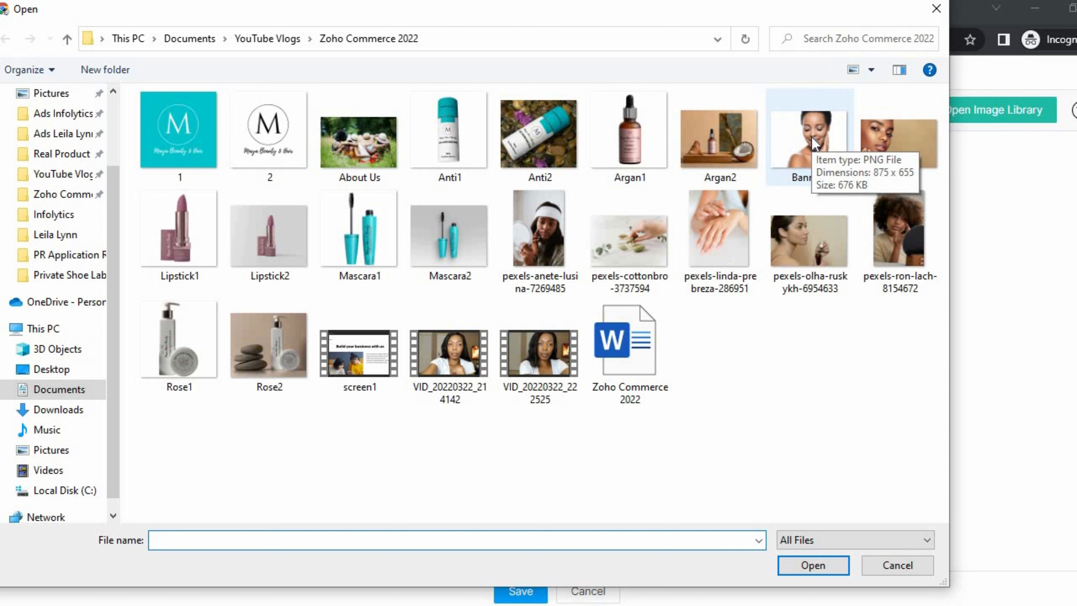
{"action": "left_click", "coordinate": [813, 144]}
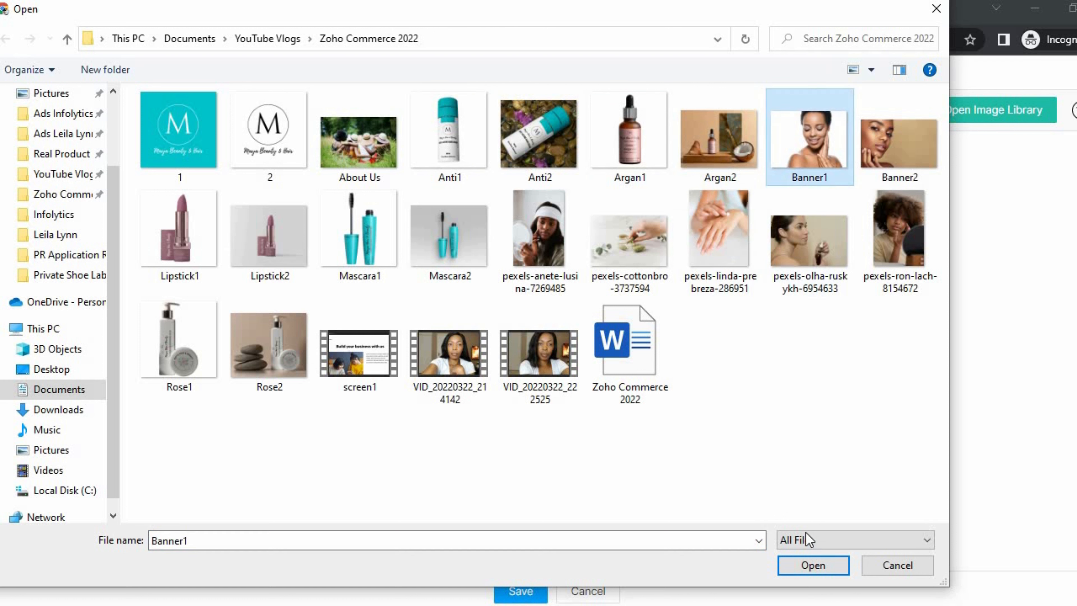
{"action": "left_click", "coordinate": [801, 568]}
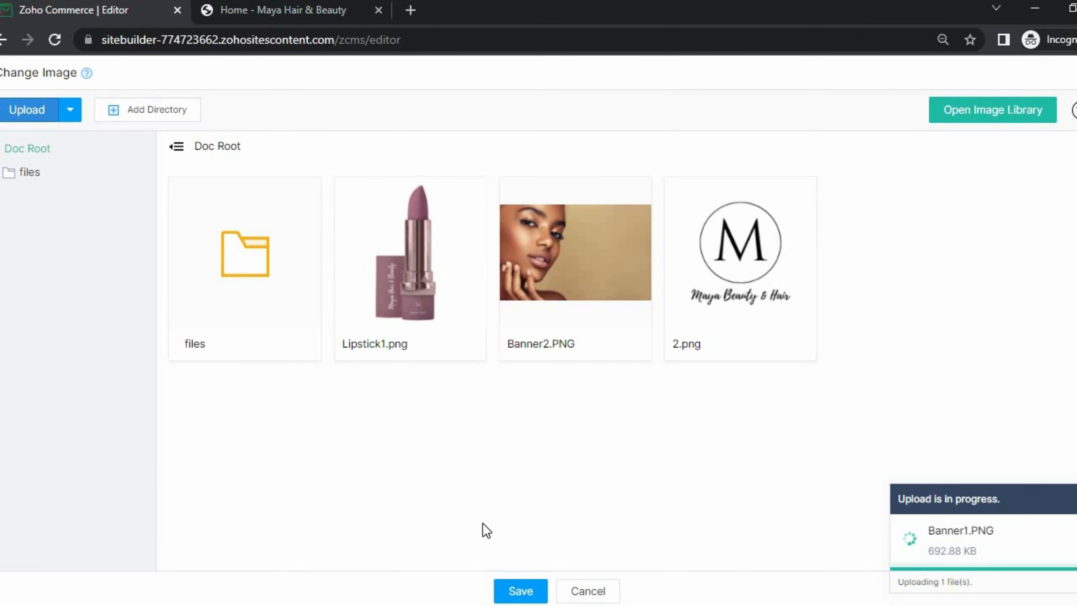
{"action": "left_click", "coordinate": [521, 591]}
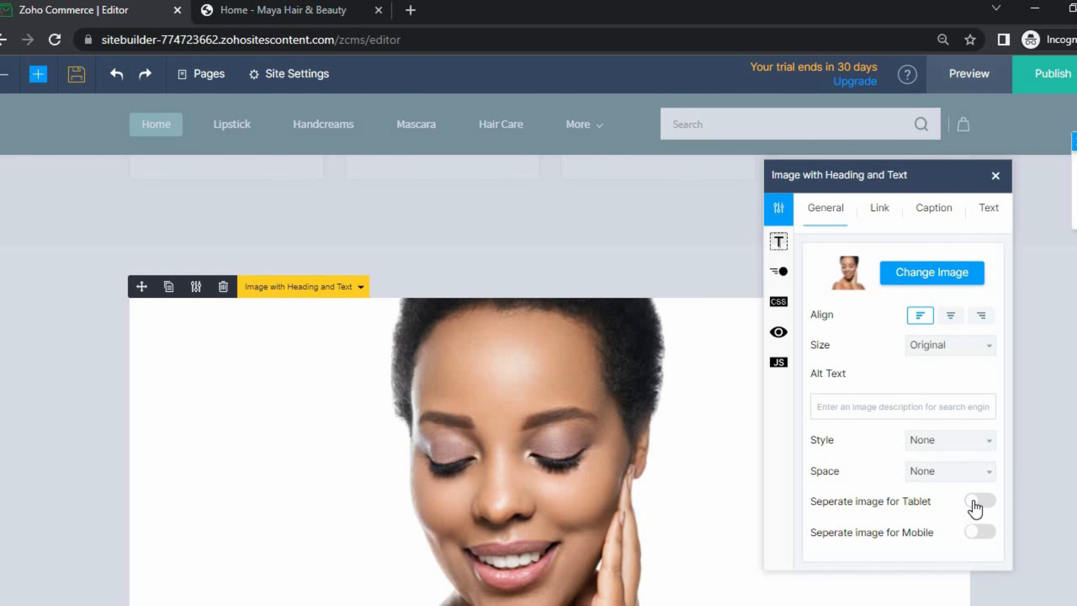
- Turn on separate tablet and mobile images, then switch both back off
{"action": "left_click", "coordinate": [977, 501]}
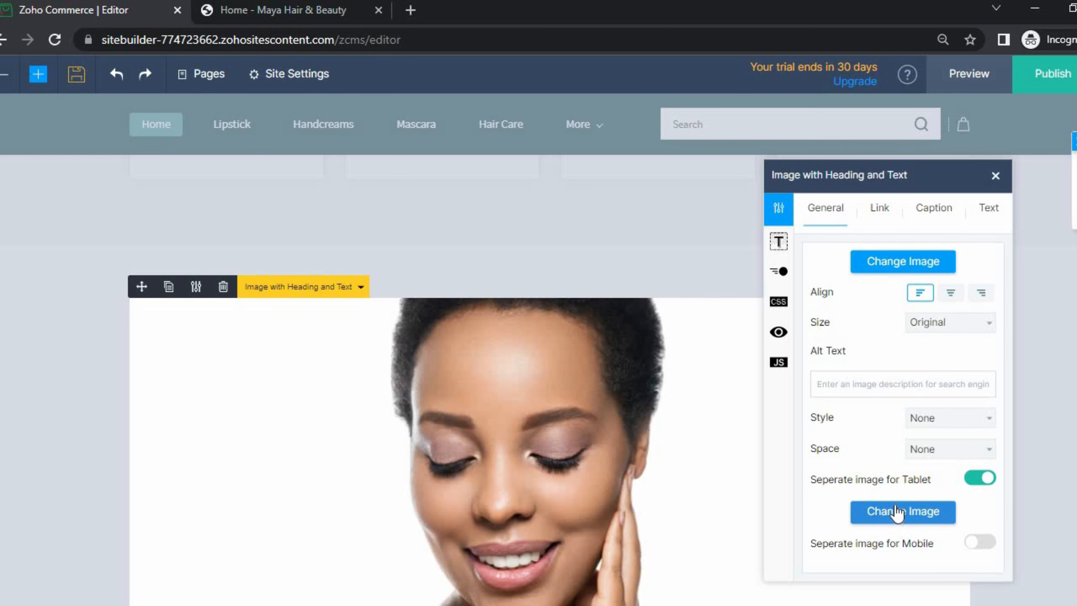
{"action": "left_click", "coordinate": [977, 545]}
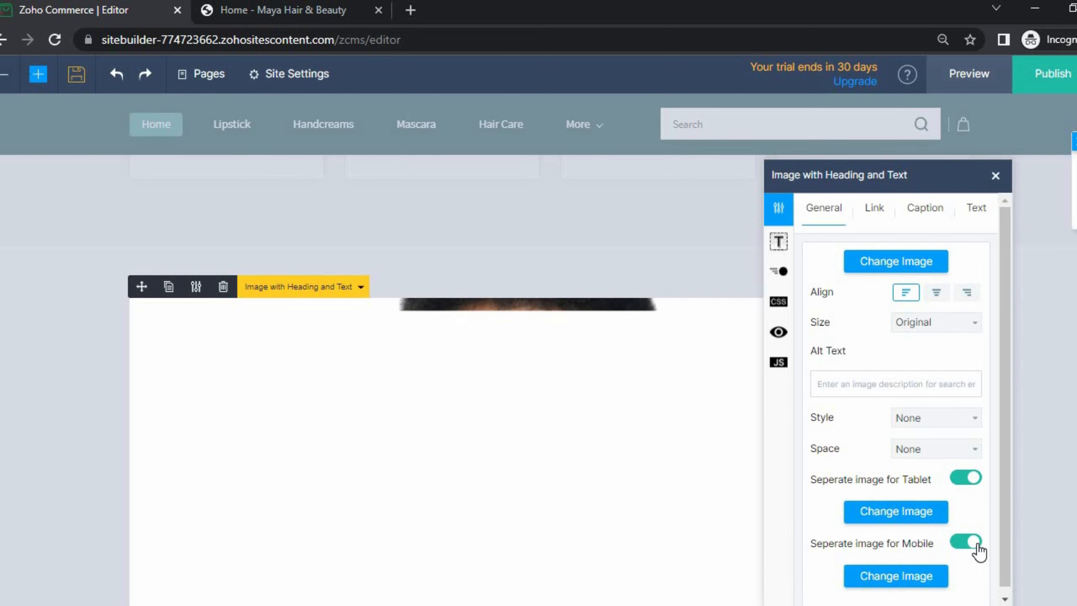
{"action": "left_click", "coordinate": [971, 544]}
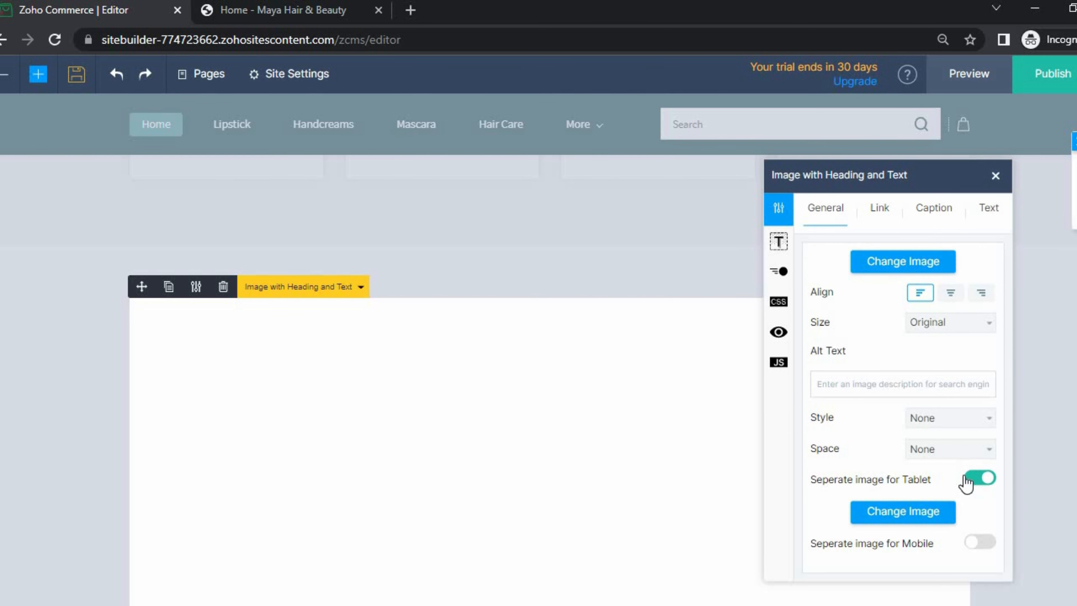
{"action": "left_click", "coordinate": [967, 479]}
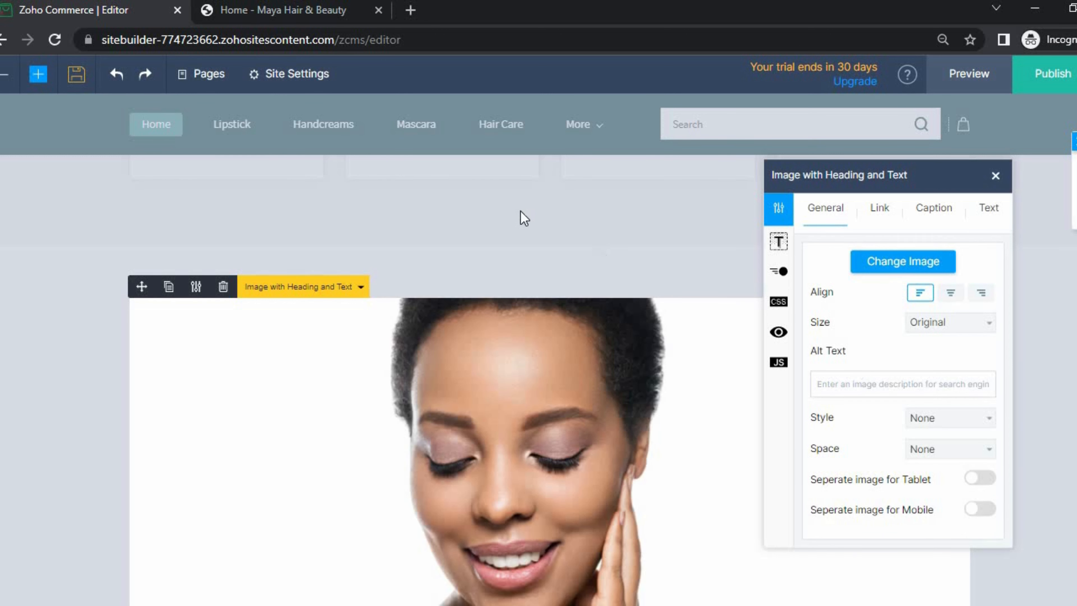
- Review the Link, Caption and Text settings, toggling Enable light box off and back on
{"action": "left_click", "coordinate": [876, 206]}
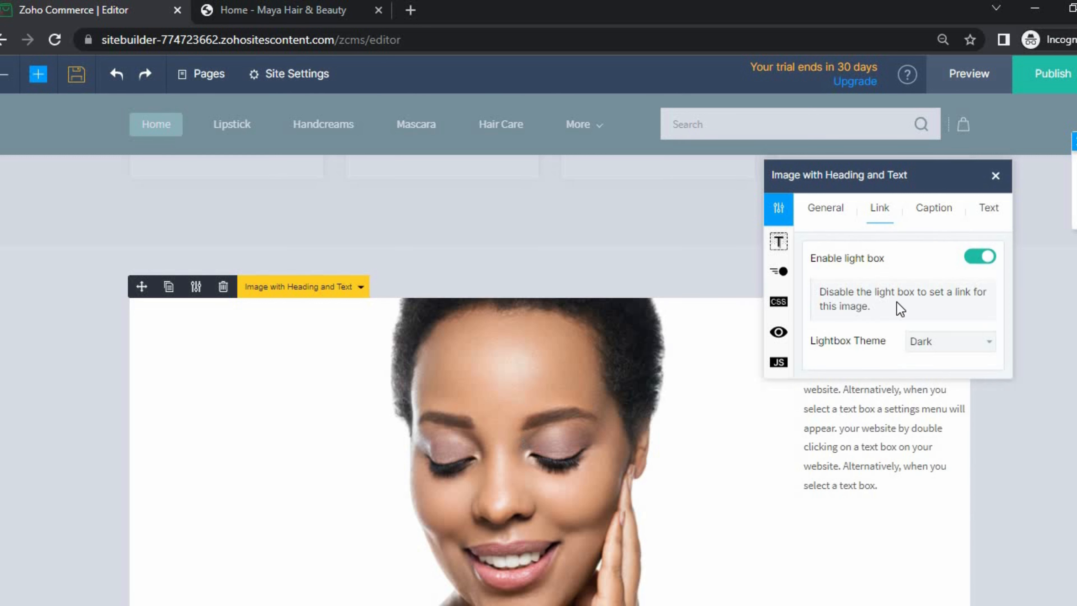
{"action": "left_click", "coordinate": [977, 257]}
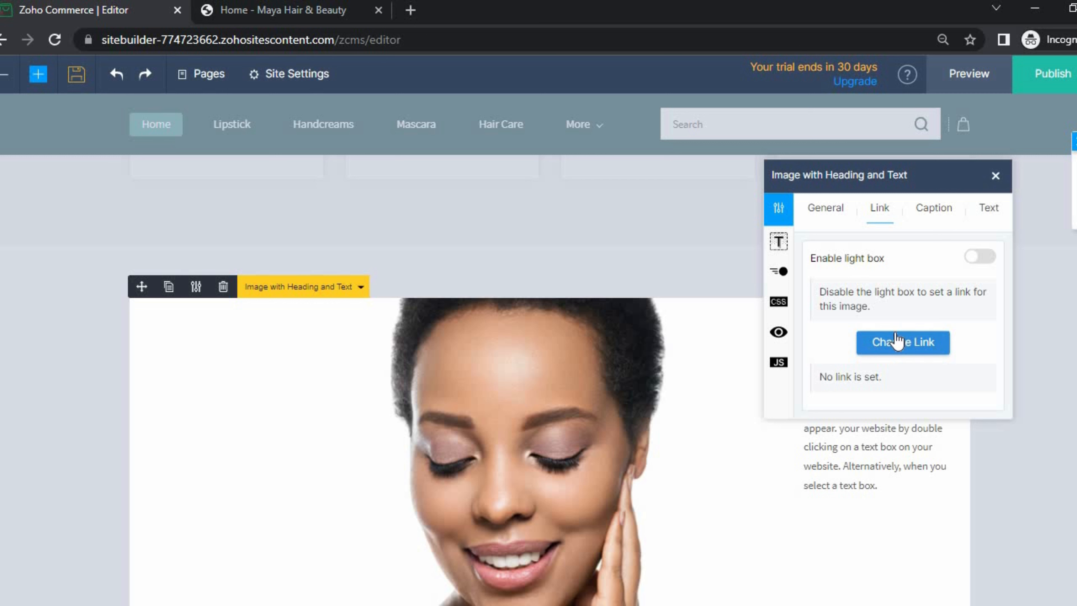
{"action": "left_click", "coordinate": [978, 258]}
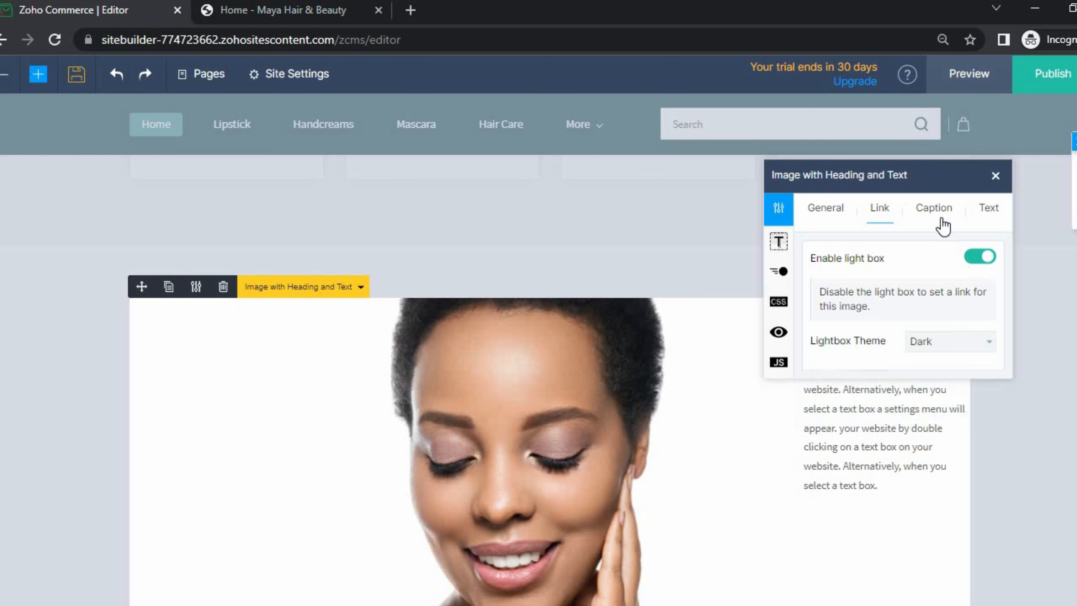
{"action": "left_click", "coordinate": [935, 210]}
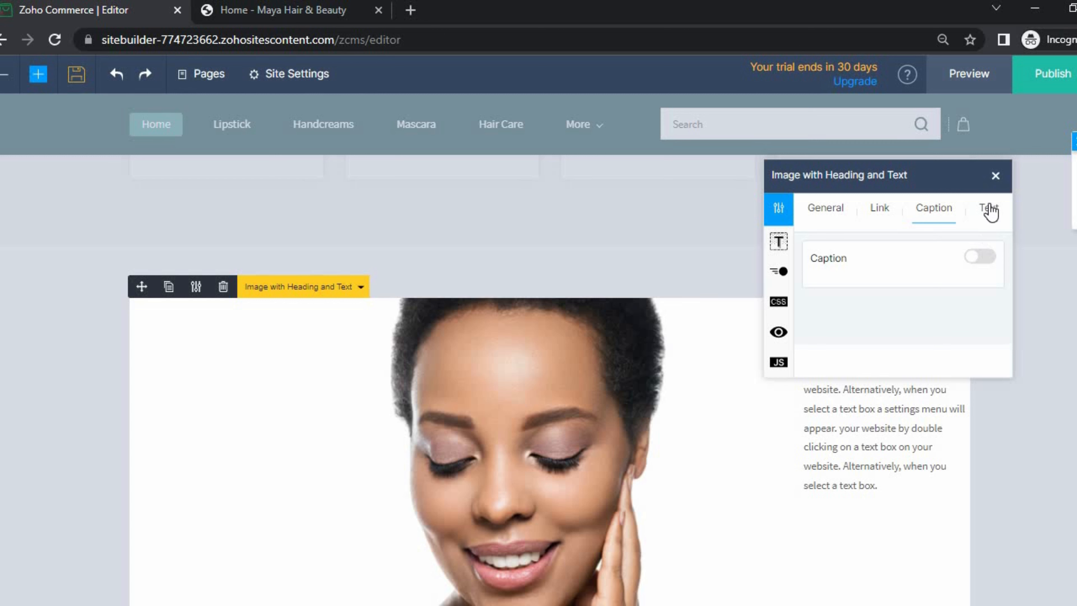
{"action": "left_click", "coordinate": [989, 208]}
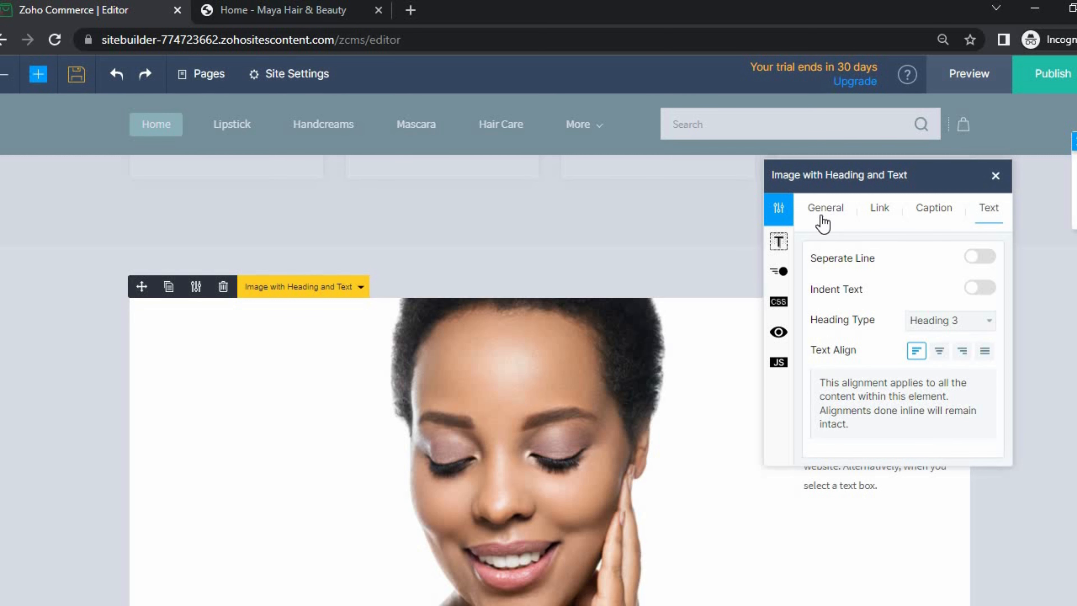
- Close the settings and drag the image's corner inward so the text sits beside it
{"action": "left_click", "coordinate": [554, 289]}
{"action": "scroll", "coordinate": [613, 397], "scroll_direction": "down", "scroll_amount": 4}
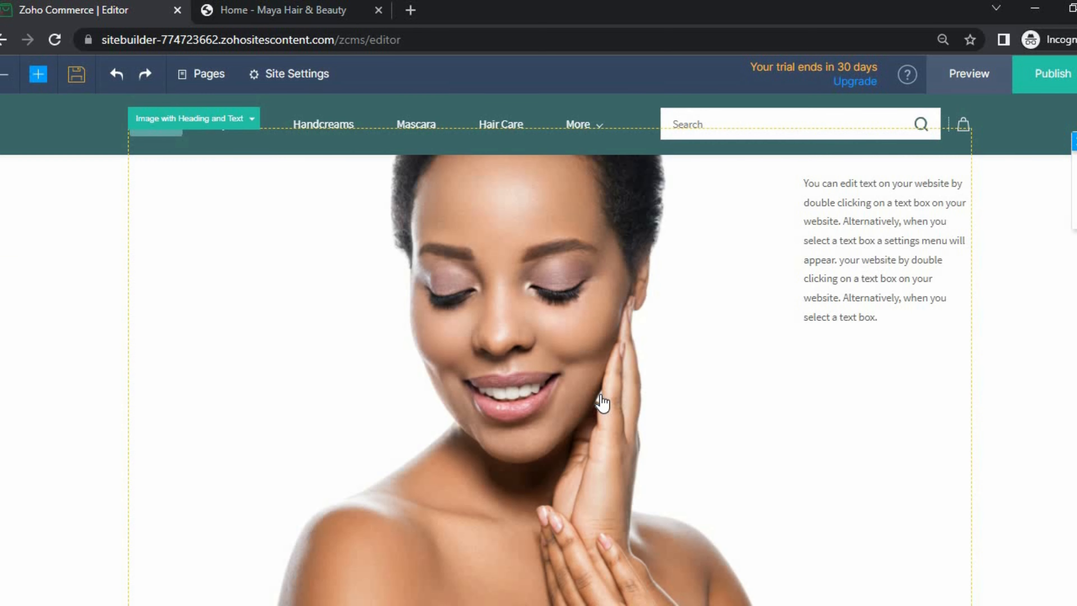
{"action": "left_click", "coordinate": [685, 481]}
{"action": "scroll", "coordinate": [667, 458], "scroll_direction": "down", "scroll_amount": 6}
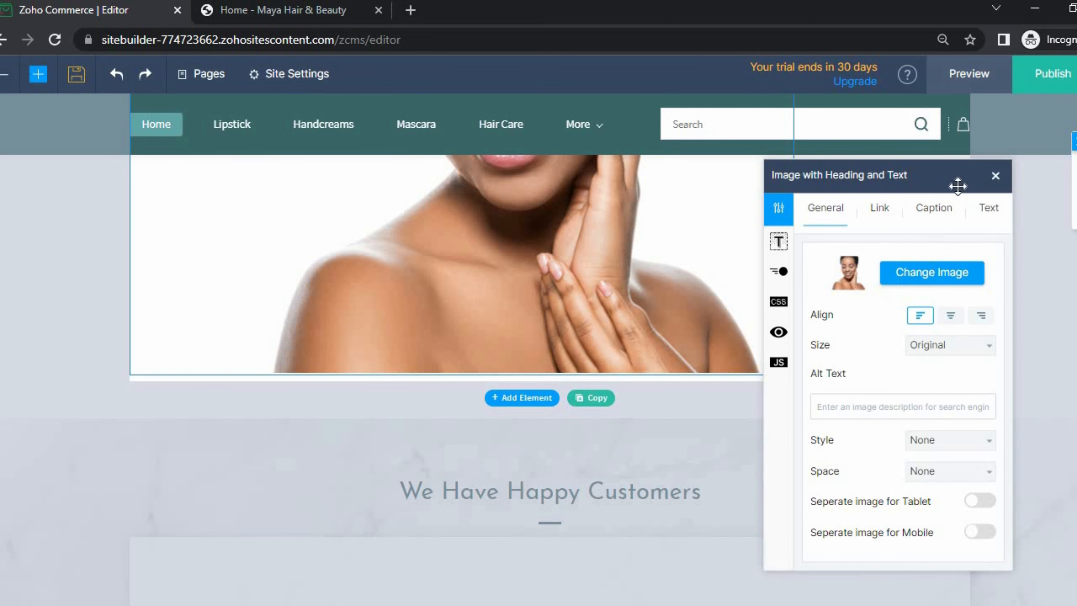
{"action": "left_click", "coordinate": [995, 176]}
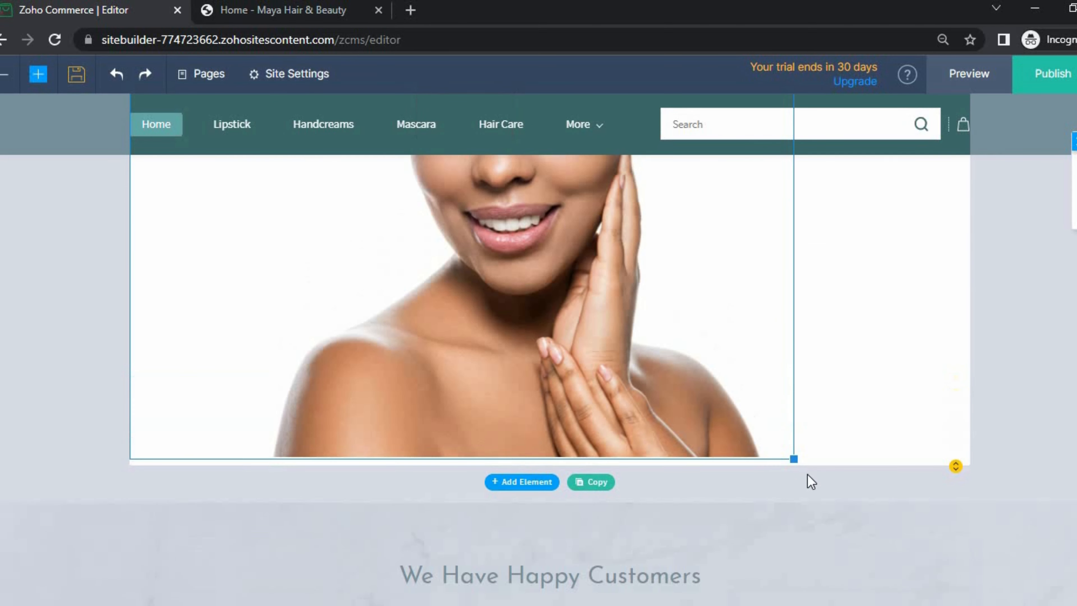
{"action": "left_click_drag", "start_coordinate": [789, 455], "coordinate": [417, 378]}
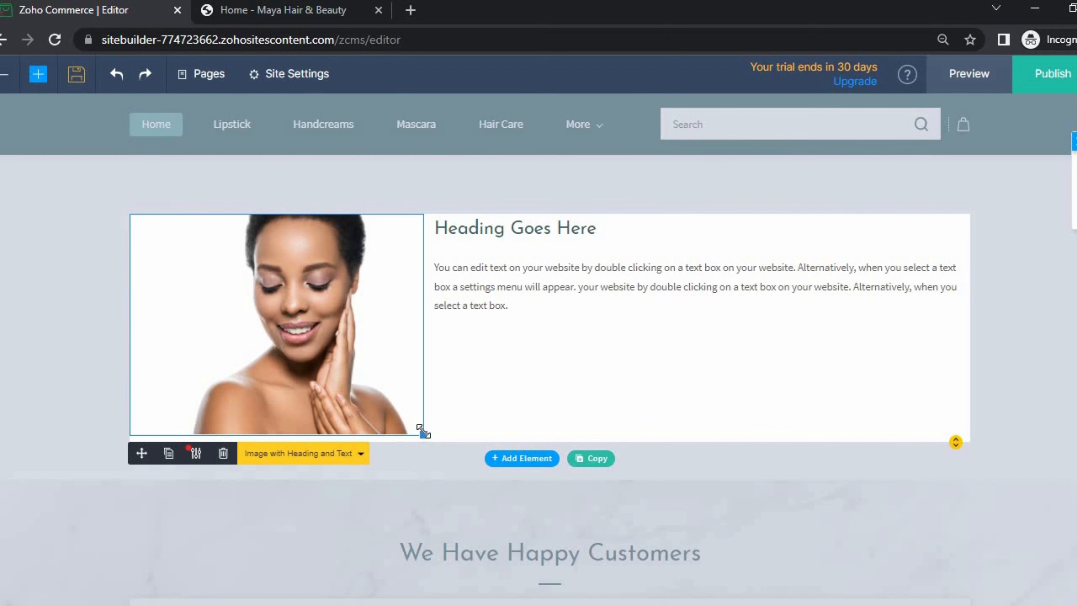
{"action": "left_click_drag", "start_coordinate": [423, 432], "coordinate": [400, 411]}
{"action": "left_click", "coordinate": [505, 586]}
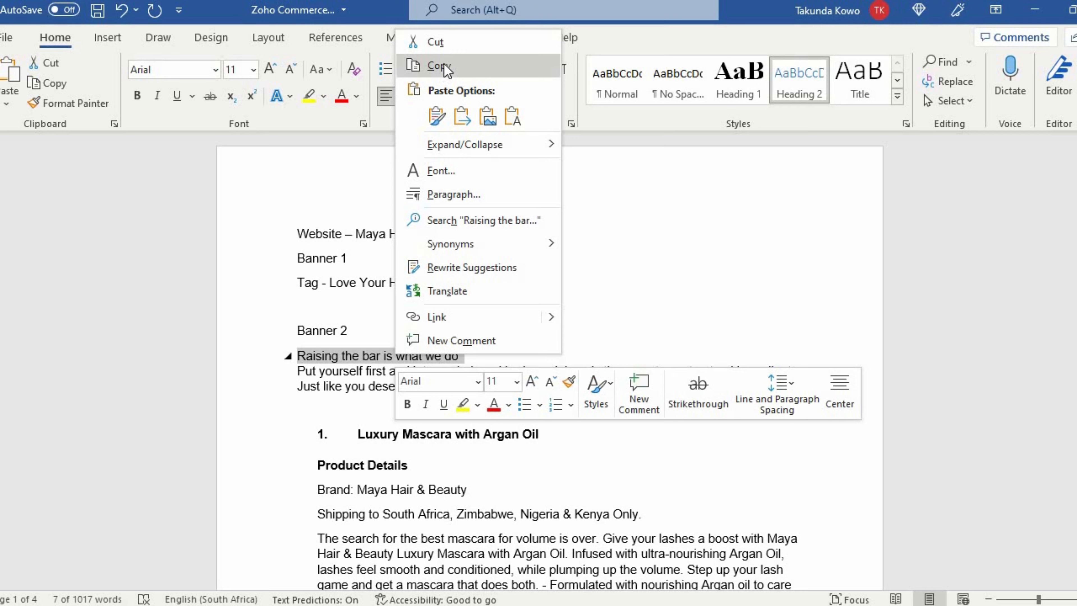
- Replace the placeholder heading with the Banner 2 heading 'Raising the bar is what we do' from Word
{"action": "left_click", "coordinate": [439, 65]}
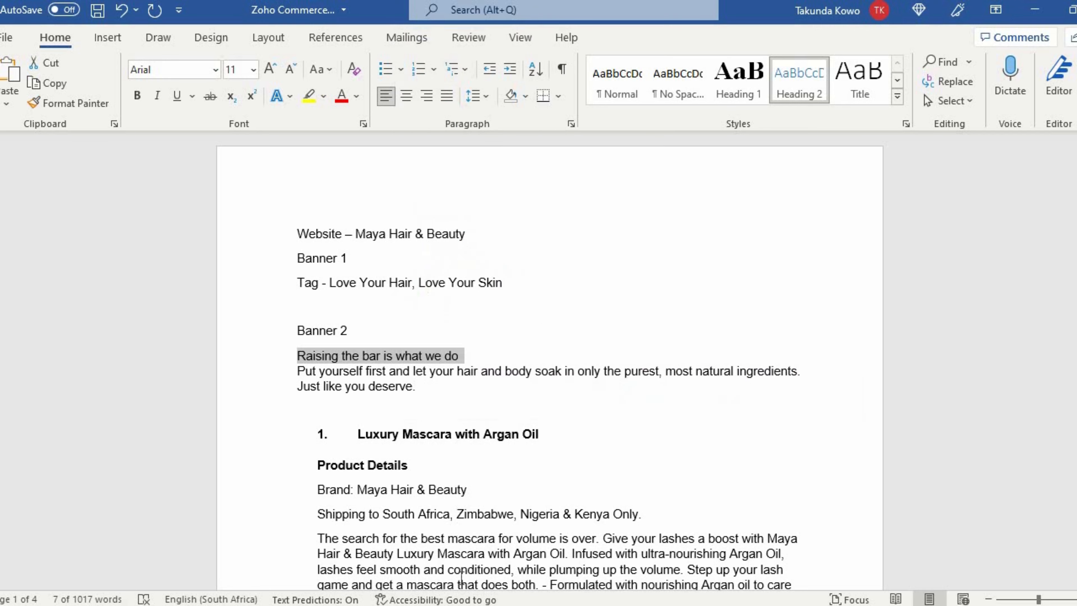
{"action": "key", "text": "alt+Tab"}
{"action": "double_click", "coordinate": [510, 225]}
{"action": "triple_click", "coordinate": [510, 225]}
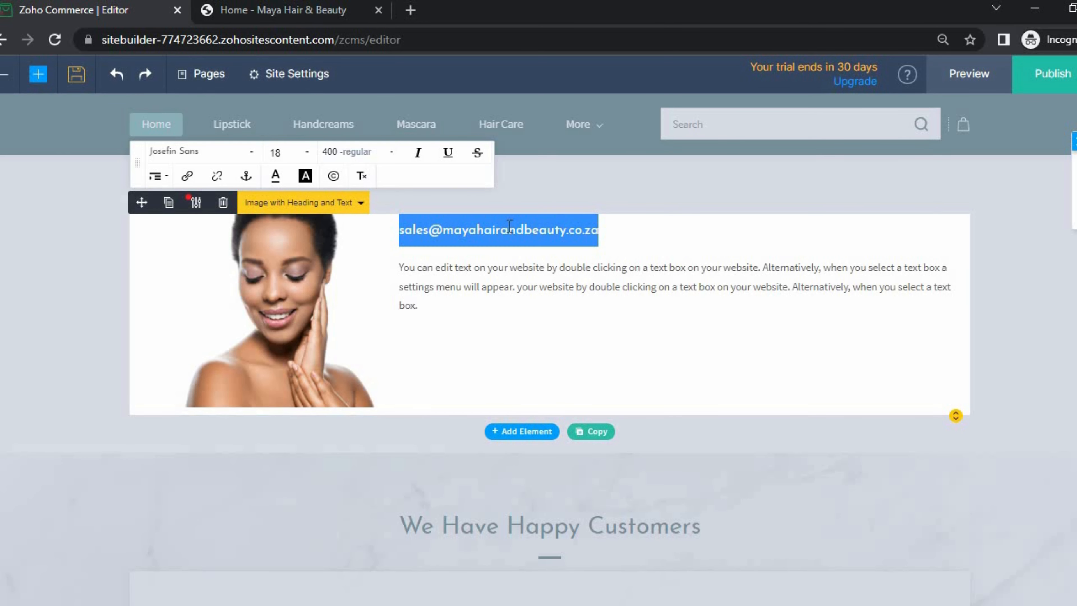
{"action": "key", "text": "ctrl+v"}
- Replace the placeholder body text with the Banner 2 sentence from Word and save the page
{"action": "key", "text": "alt+Tab"}
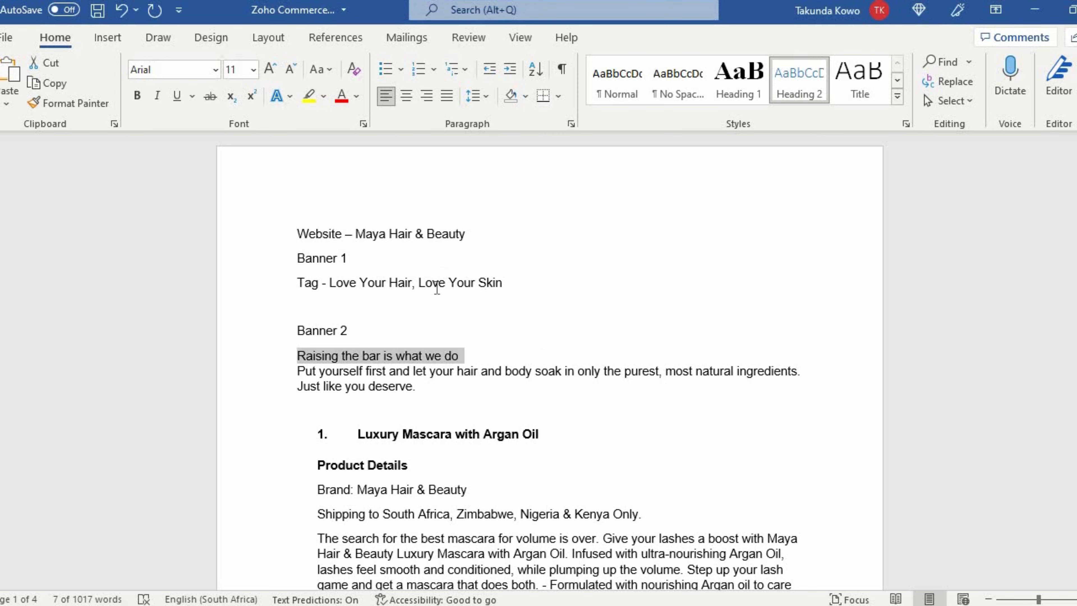
{"action": "left_click_drag", "start_coordinate": [416, 386], "coordinate": [297, 370]}
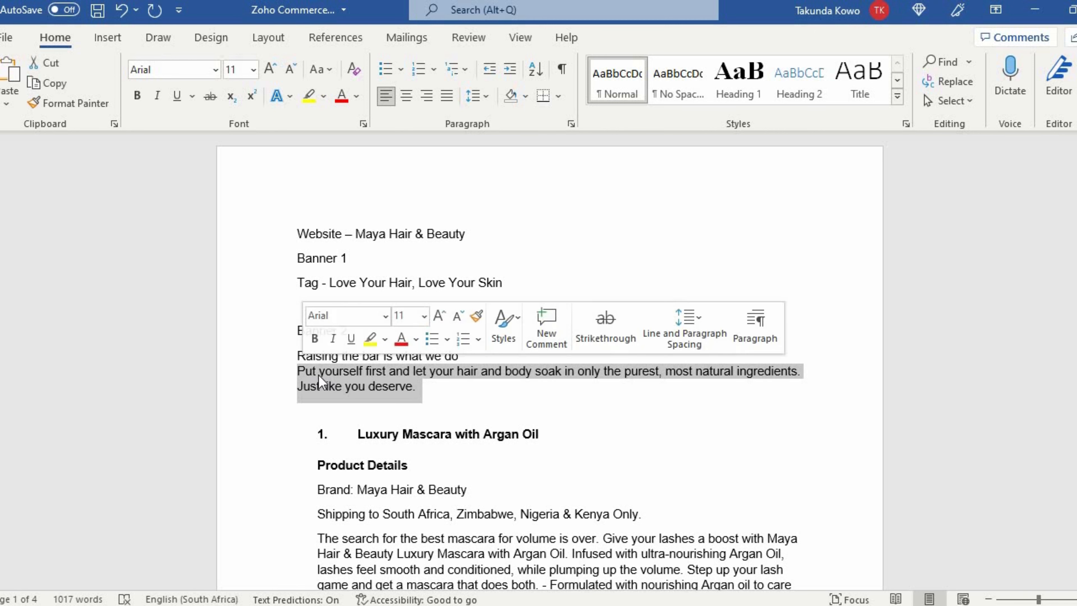
{"action": "right_click", "coordinate": [297, 371]}
{"action": "left_click", "coordinate": [361, 137]}
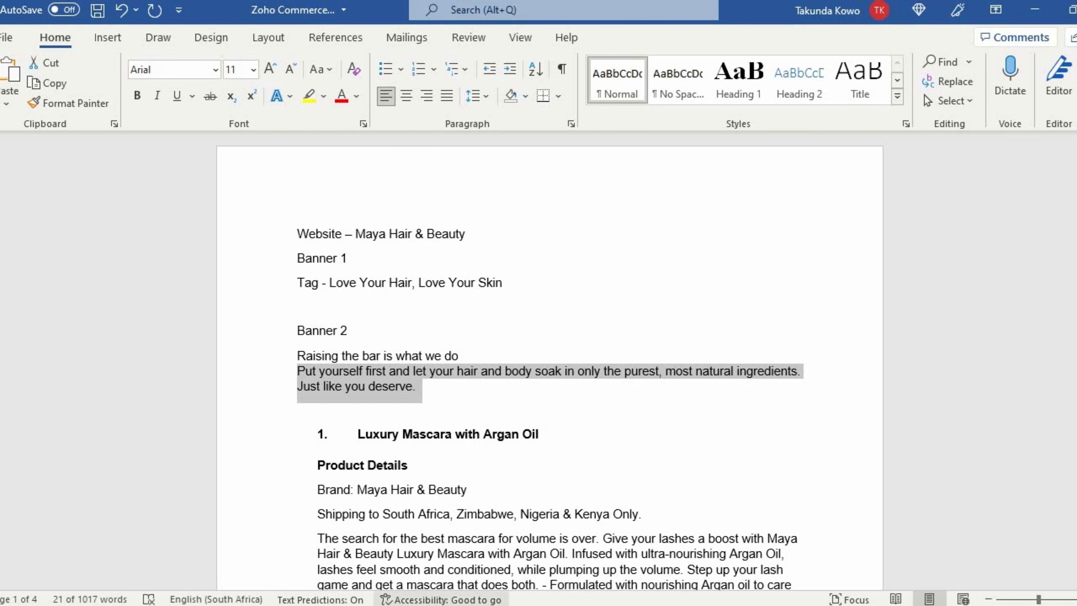
{"action": "key", "text": "alt+Tab"}
{"action": "left_click", "coordinate": [474, 279]}
{"action": "key", "text": "ctrl+a"}
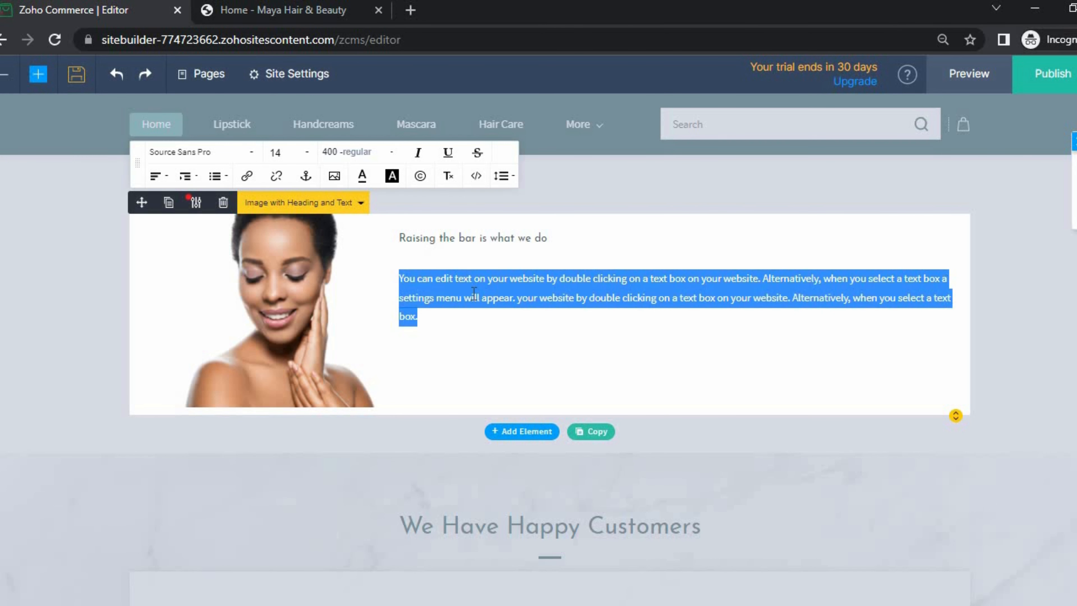
{"action": "key", "text": "ctrl+v"}
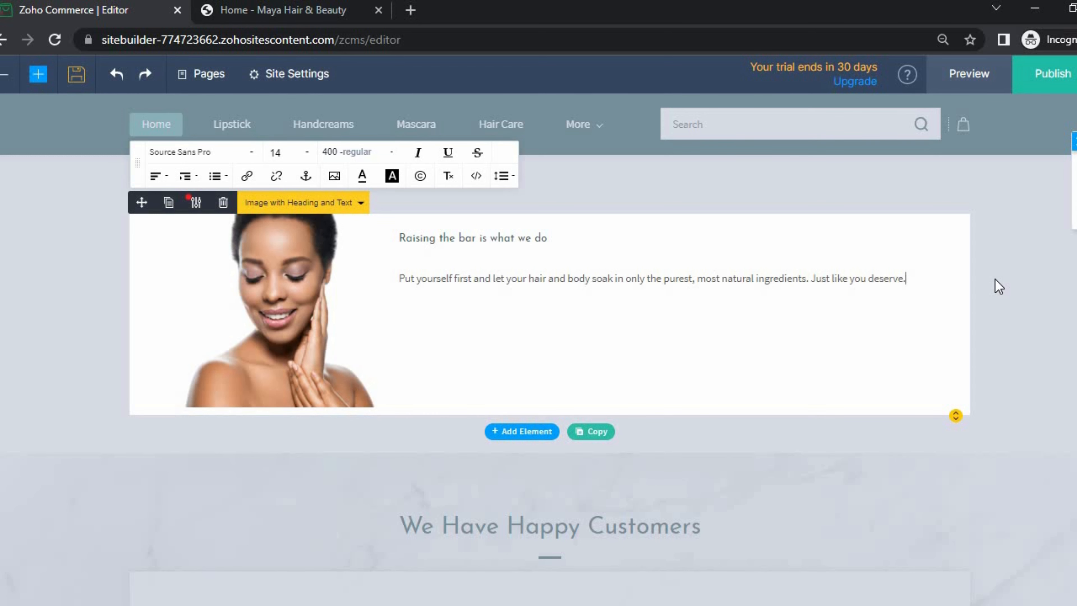
{"action": "left_click", "coordinate": [972, 299]}
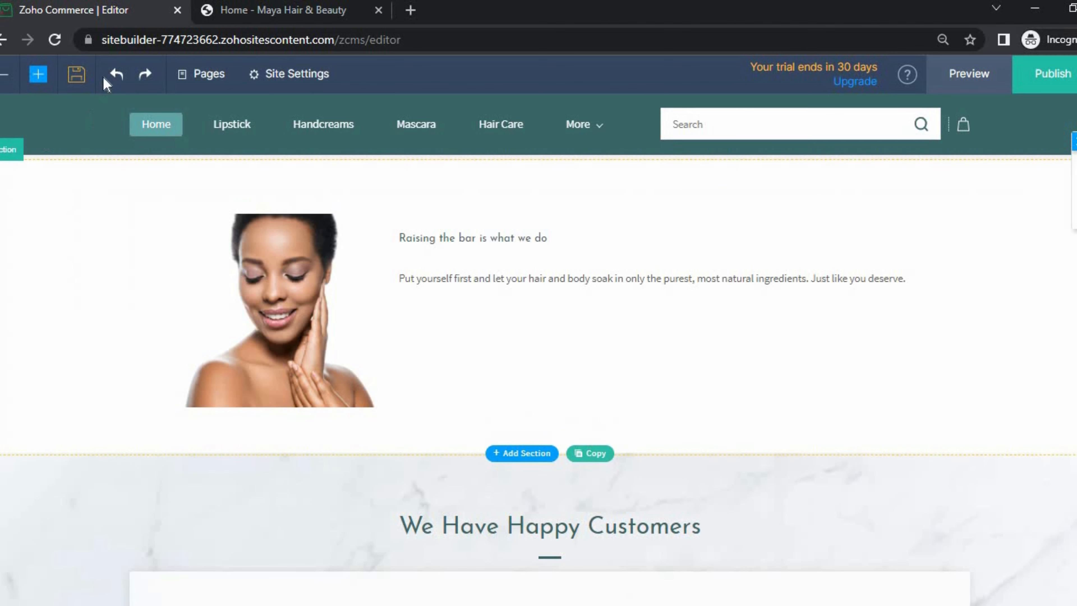
{"action": "left_click", "coordinate": [74, 76]}
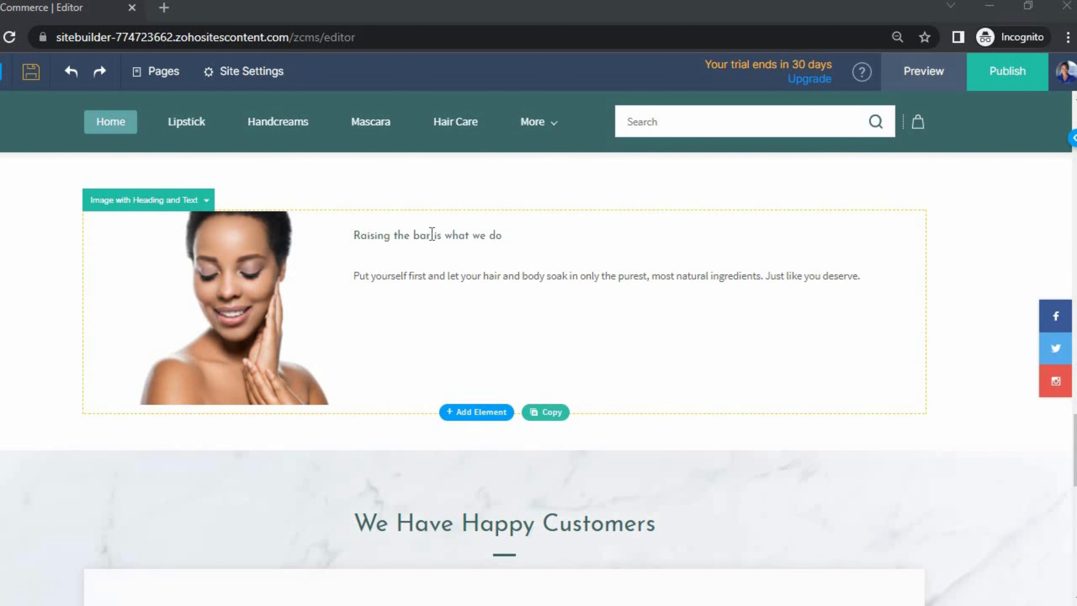
- Select the heading 'Raising the bar is what we do' and browse the font dropdown
{"action": "left_click", "coordinate": [431, 237]}
{"action": "triple_click", "coordinate": [432, 235]}
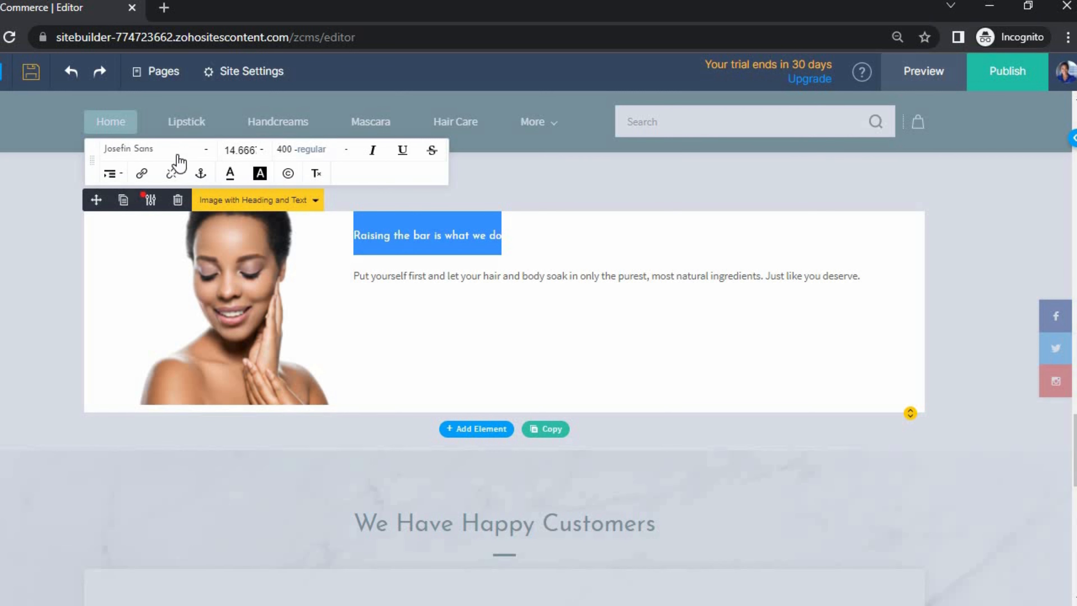
{"action": "left_click", "coordinate": [176, 152]}
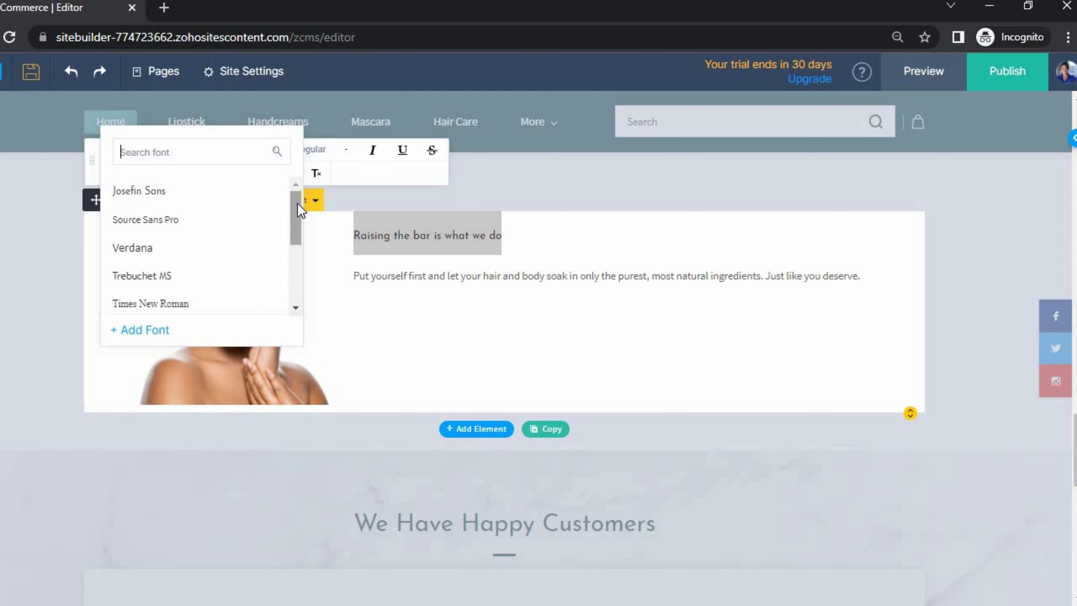
{"action": "scroll", "coordinate": [297, 233], "scroll_direction": "down", "scroll_amount": 1}
{"action": "left_click_drag", "start_coordinate": [296, 233], "coordinate": [291, 280]}
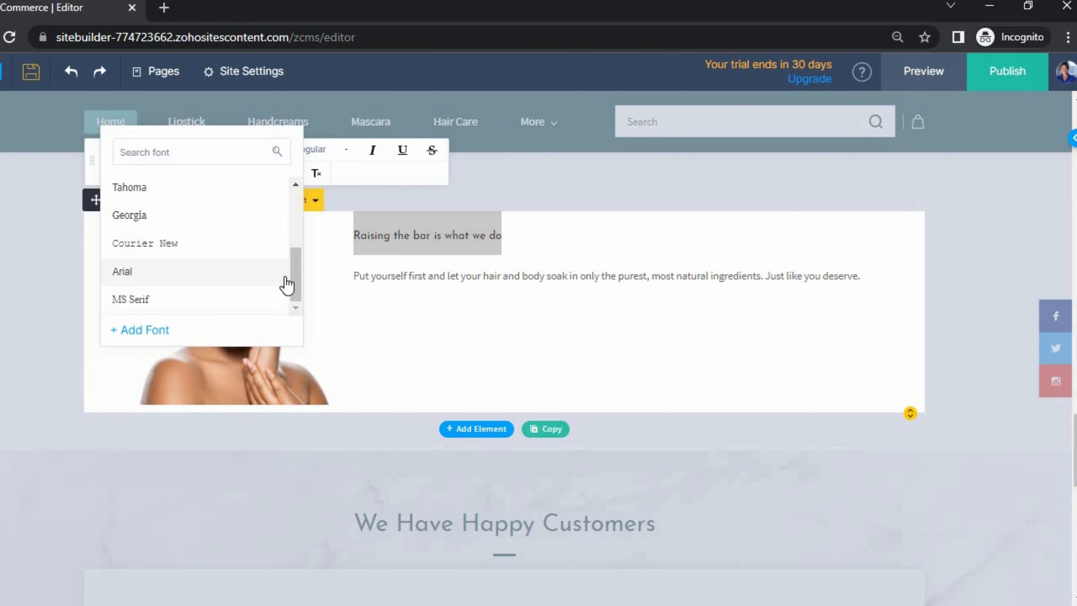
{"action": "scroll", "coordinate": [288, 209], "scroll_direction": "up", "scroll_amount": 2}
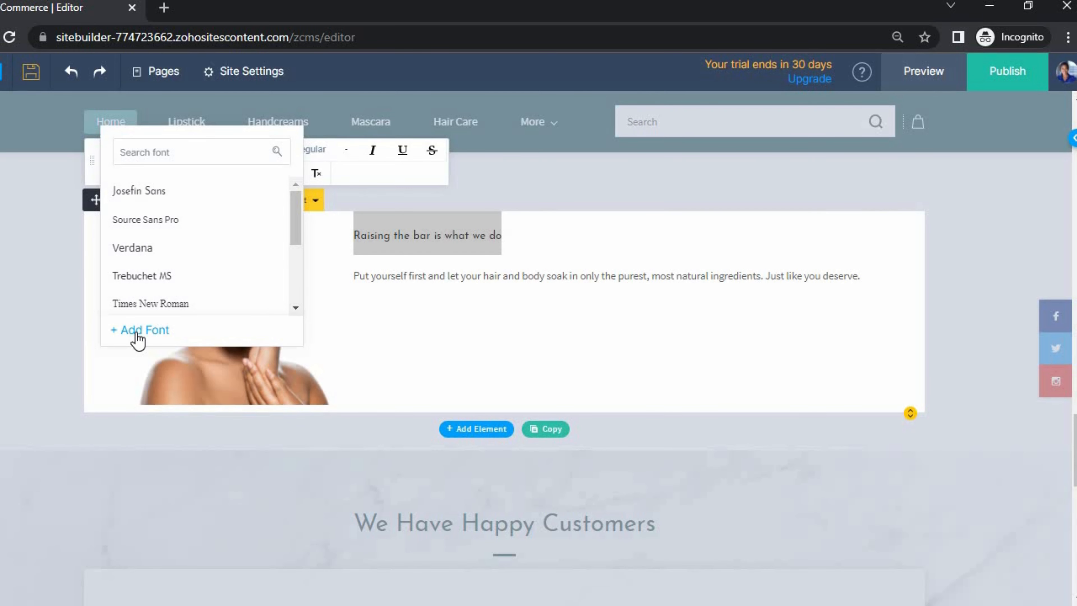
- Add Archivo Black and Arimo from the additional fonts library and save them
{"action": "left_click", "coordinate": [137, 337]}
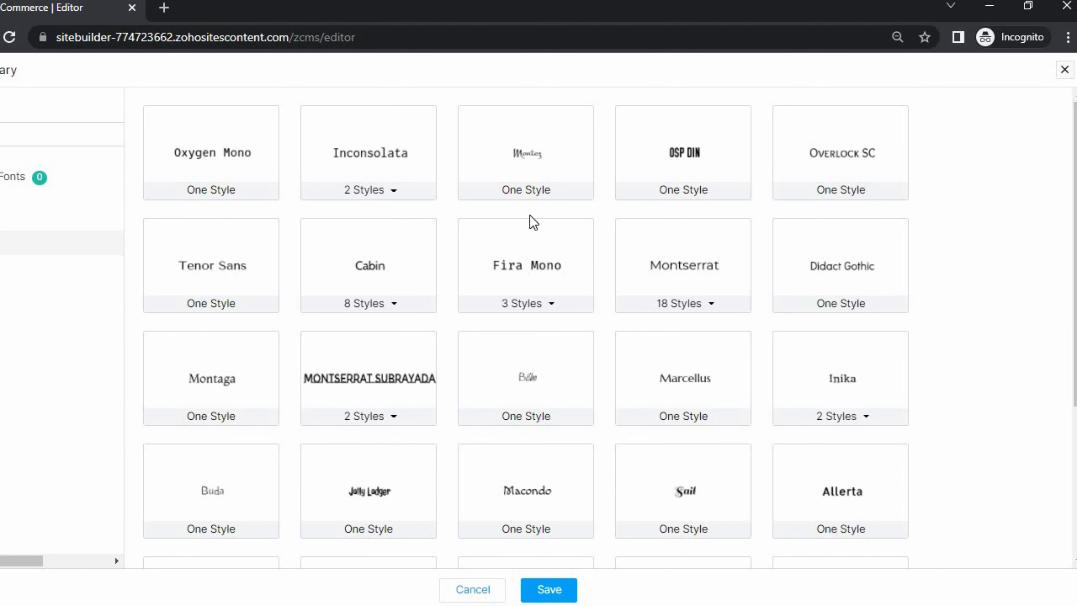
{"action": "scroll", "coordinate": [373, 280], "scroll_direction": "down", "scroll_amount": 6}
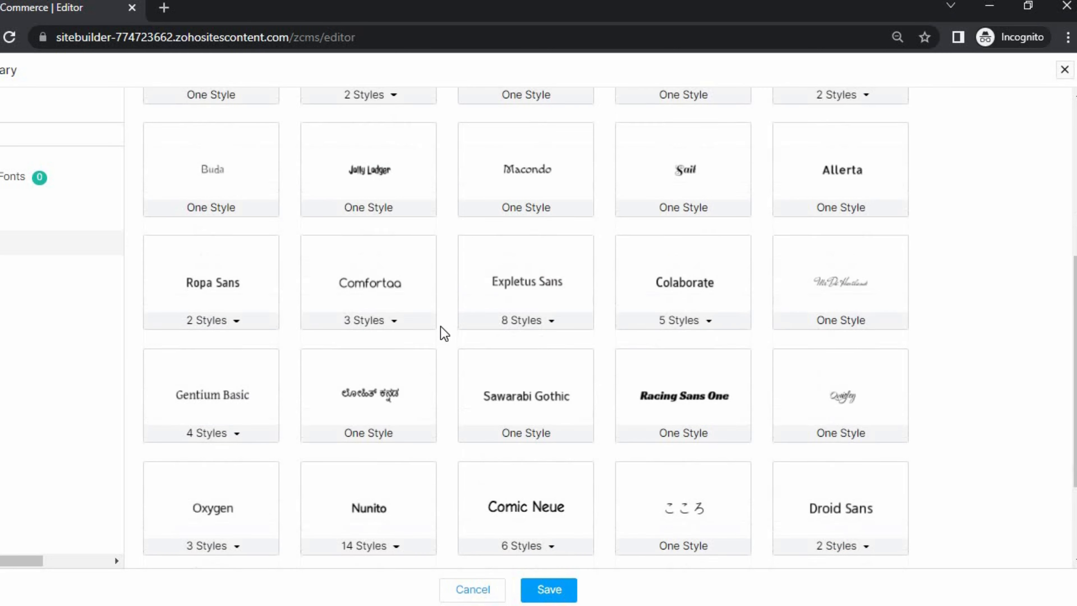
{"action": "scroll", "coordinate": [444, 333], "scroll_direction": "down", "scroll_amount": 2}
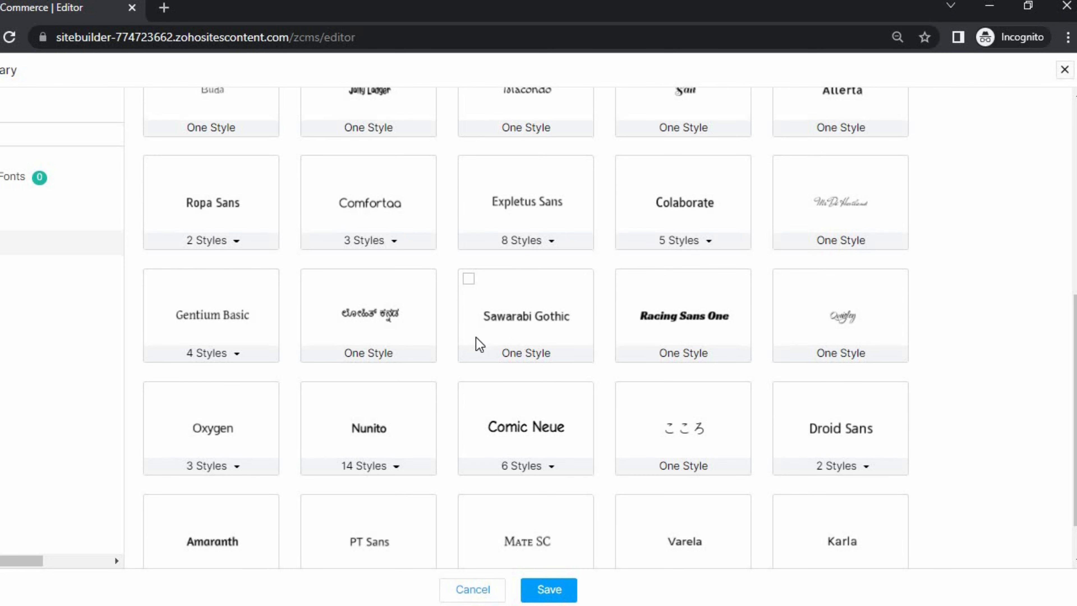
{"action": "scroll", "coordinate": [479, 352], "scroll_direction": "down", "scroll_amount": 5}
{"action": "scroll", "coordinate": [339, 441], "scroll_direction": "down", "scroll_amount": 8}
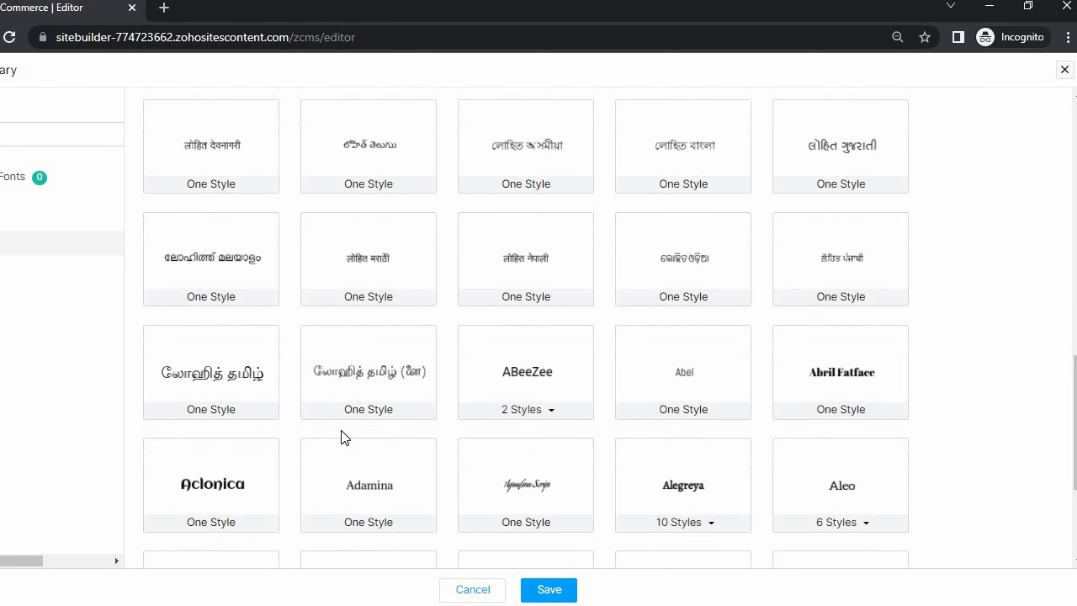
{"action": "scroll", "coordinate": [345, 436], "scroll_direction": "down", "scroll_amount": 3}
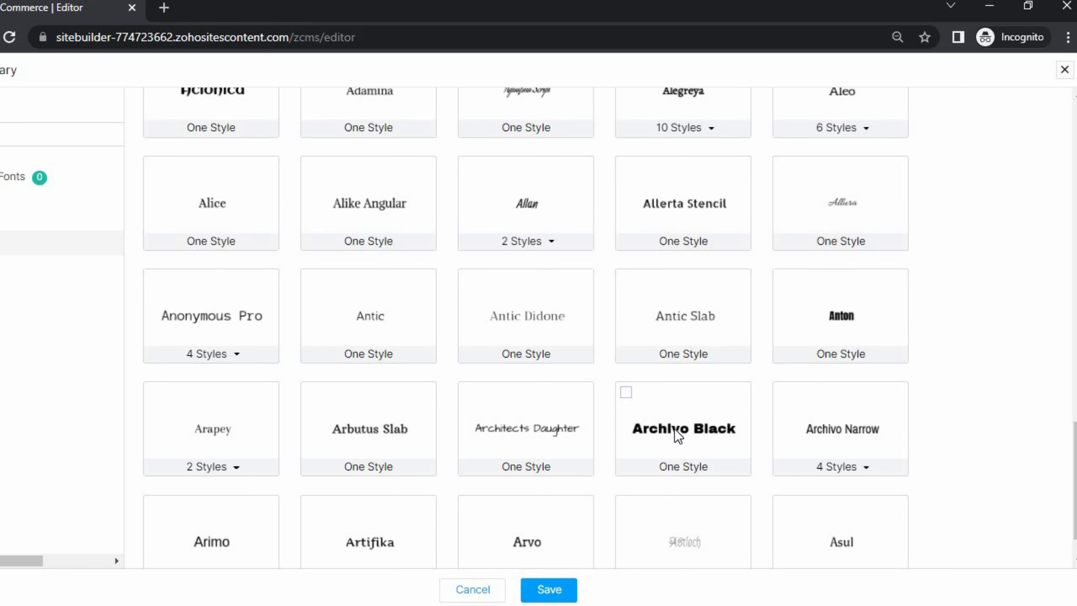
{"action": "left_click", "coordinate": [679, 435]}
{"action": "scroll", "coordinate": [229, 474], "scroll_direction": "down", "scroll_amount": 1}
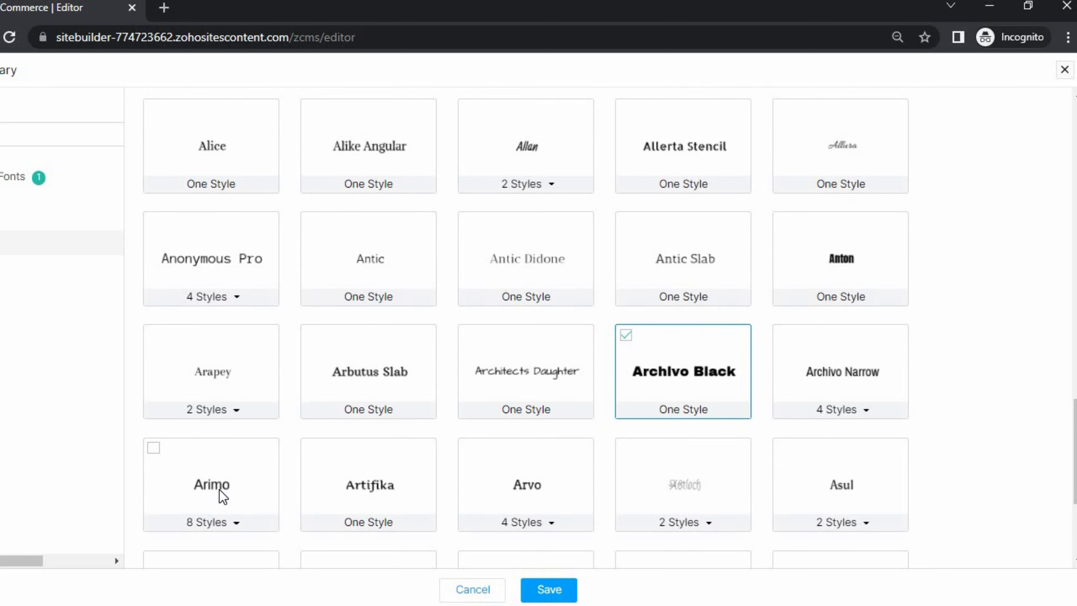
{"action": "left_click", "coordinate": [222, 498]}
{"action": "left_click", "coordinate": [551, 592]}
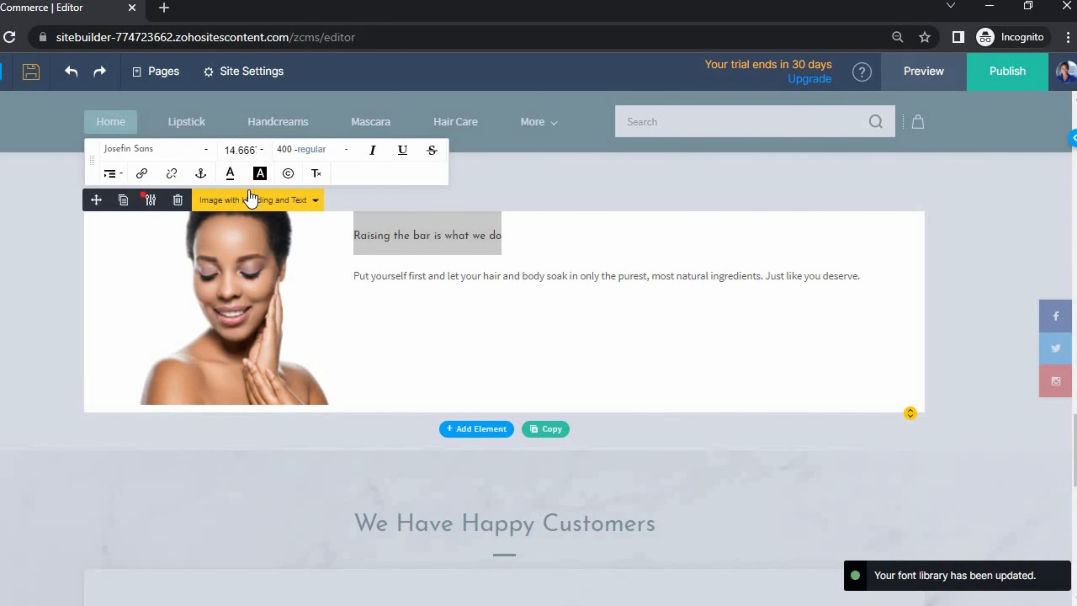
- Toggle italic on and off for the heading, then cancel the Link dialog without adding a link
{"action": "left_click", "coordinate": [372, 152]}
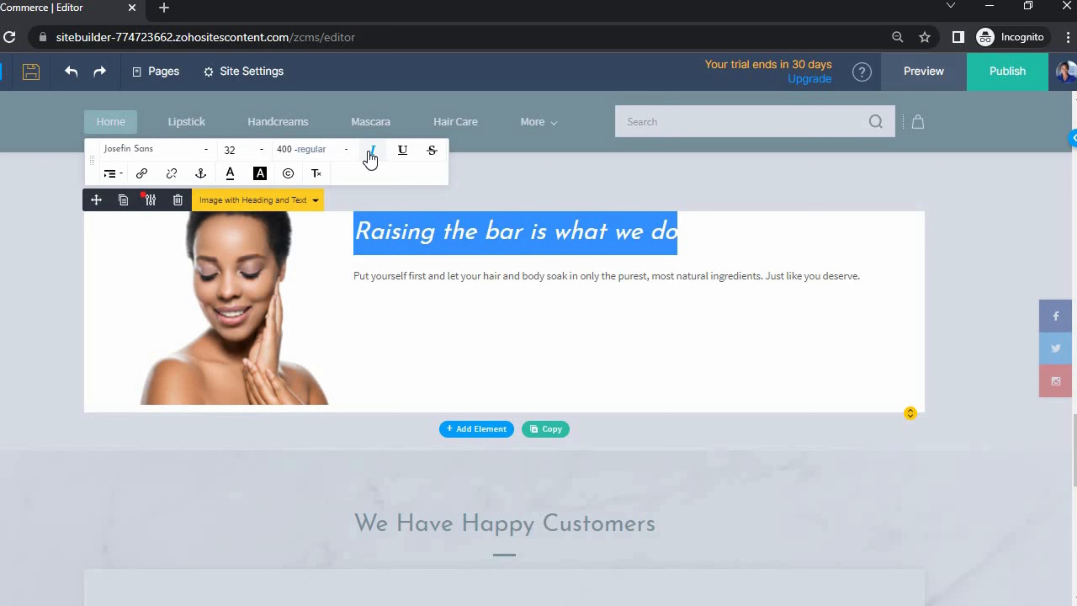
{"action": "left_click", "coordinate": [373, 154]}
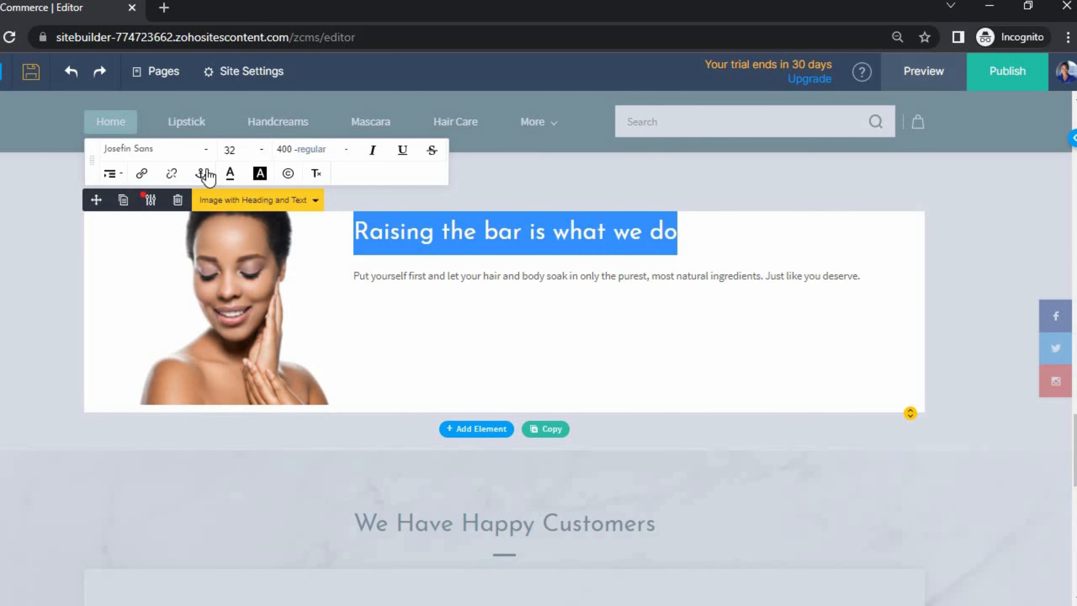
{"action": "left_click", "coordinate": [144, 175]}
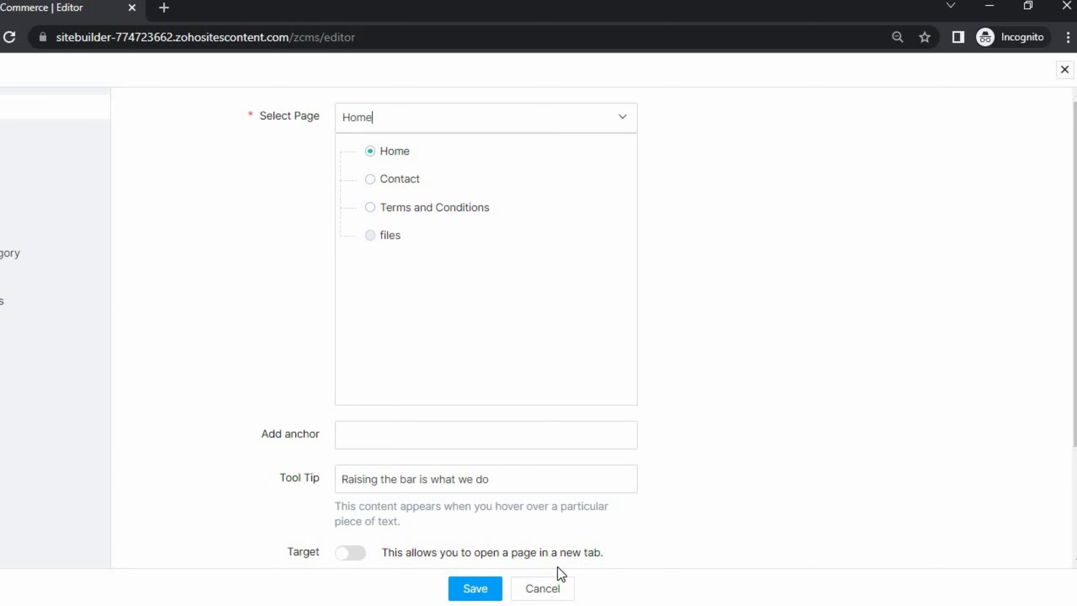
{"action": "left_click", "coordinate": [544, 588]}
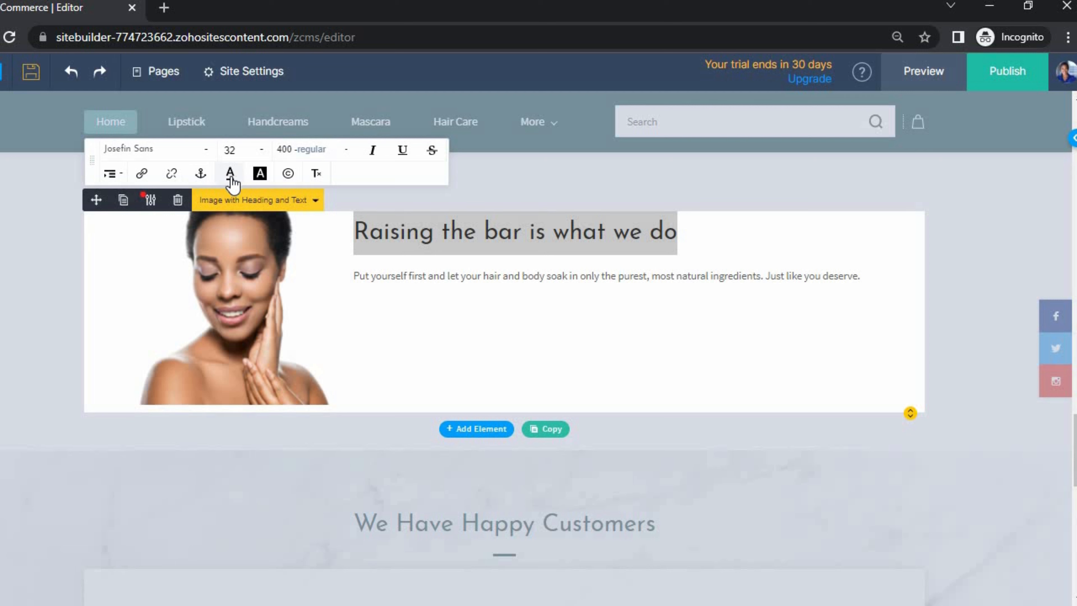
- Colour the heading dark teal (58,102,104) and make 'Raising the bar is what we do' bold
{"action": "left_click", "coordinate": [230, 174]}
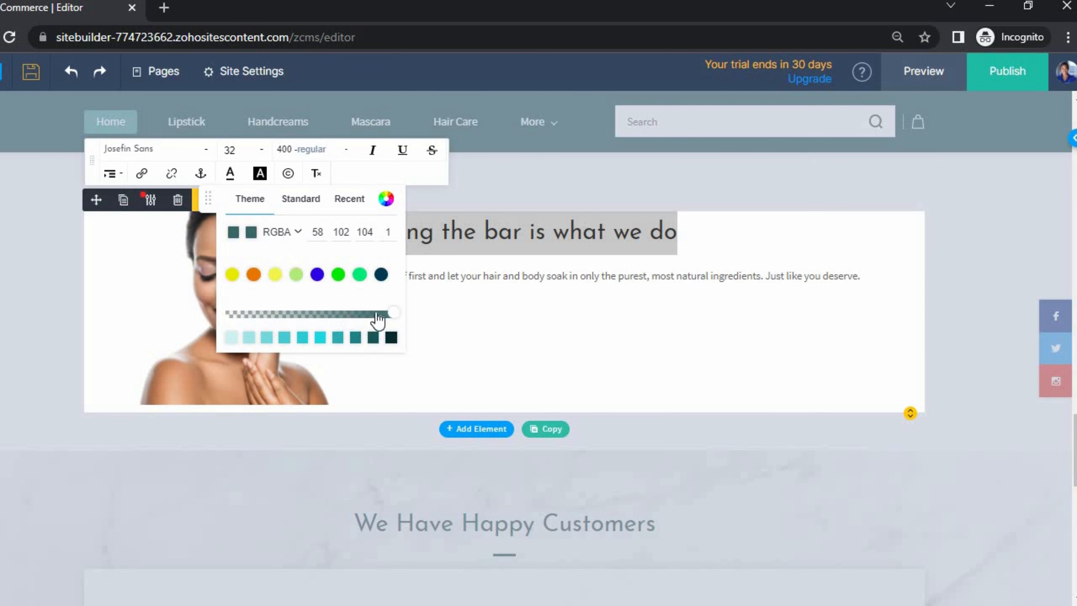
{"action": "left_click", "coordinate": [470, 319]}
{"action": "left_click", "coordinate": [491, 223]}
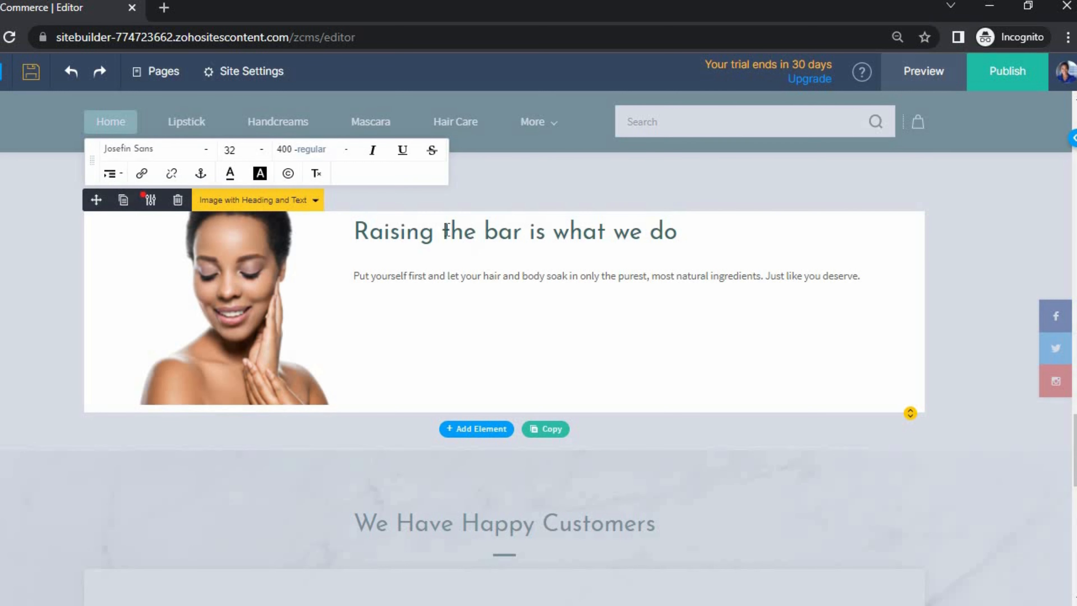
{"action": "double_click", "coordinate": [445, 230]}
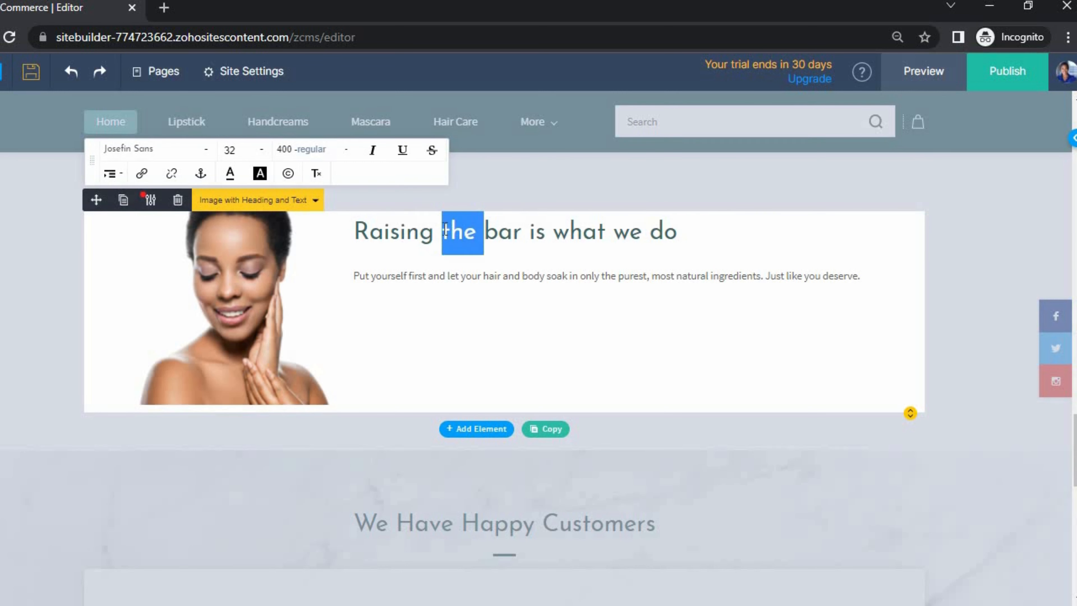
{"action": "triple_click", "coordinate": [445, 230]}
{"action": "key", "text": "ctrl+b"}
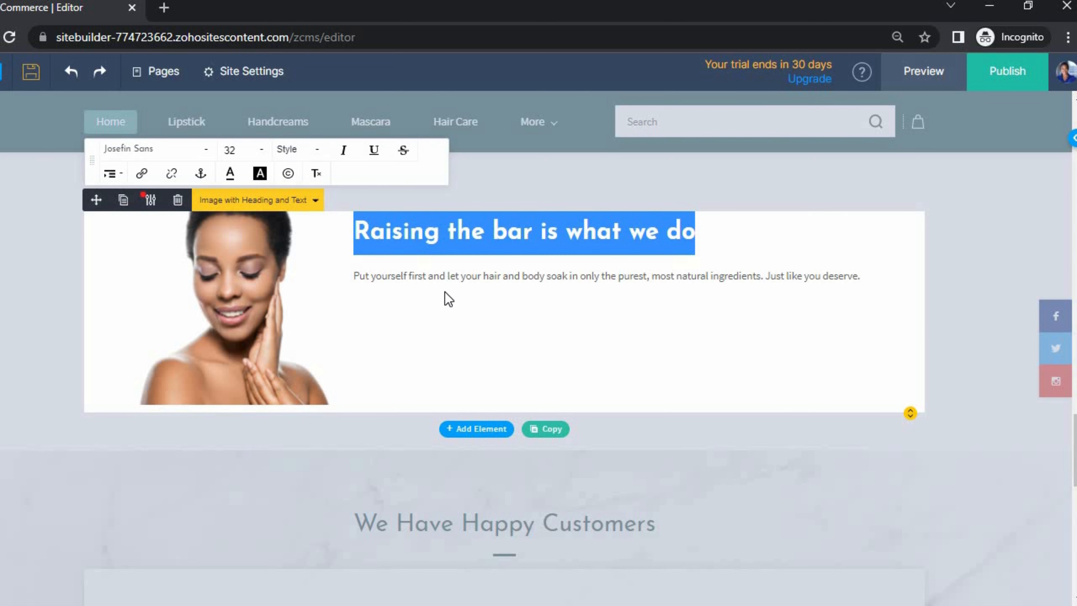
{"action": "left_click", "coordinate": [427, 273]}
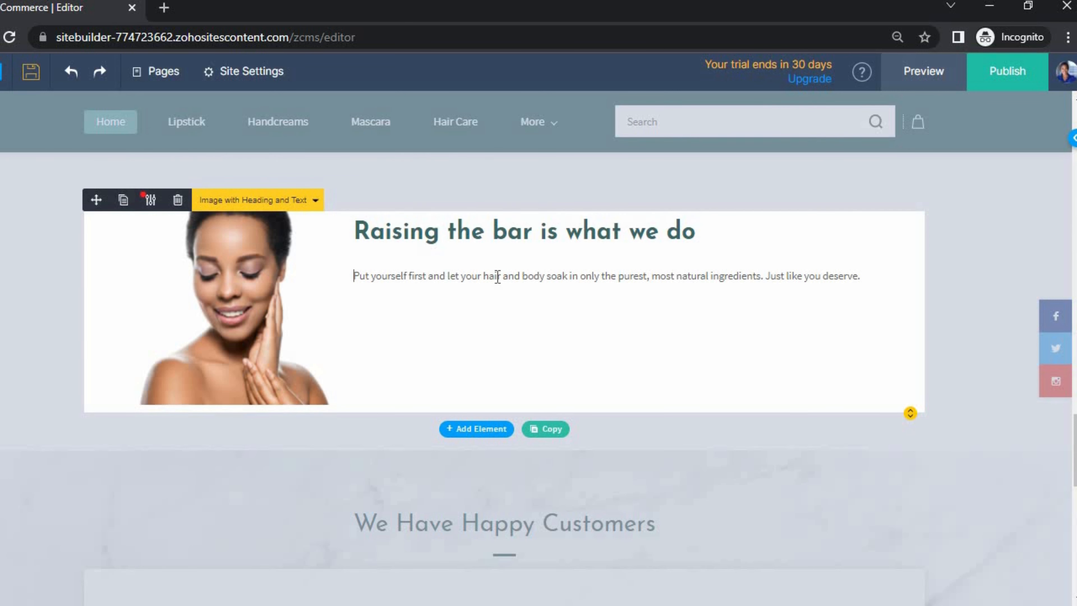
{"action": "left_click", "coordinate": [844, 317]}
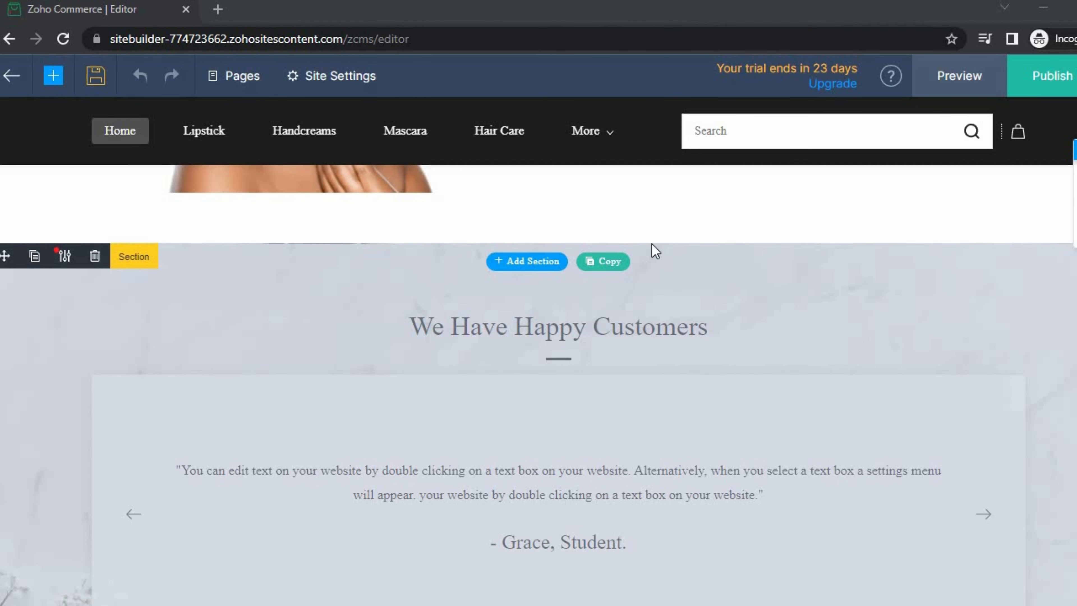
- Open the section template library from + Add Section below the image block and scroll the templates
{"action": "scroll", "coordinate": [655, 251], "scroll_direction": "up", "scroll_amount": 2}
{"action": "scroll", "coordinate": [636, 257], "scroll_direction": "down", "scroll_amount": 2}
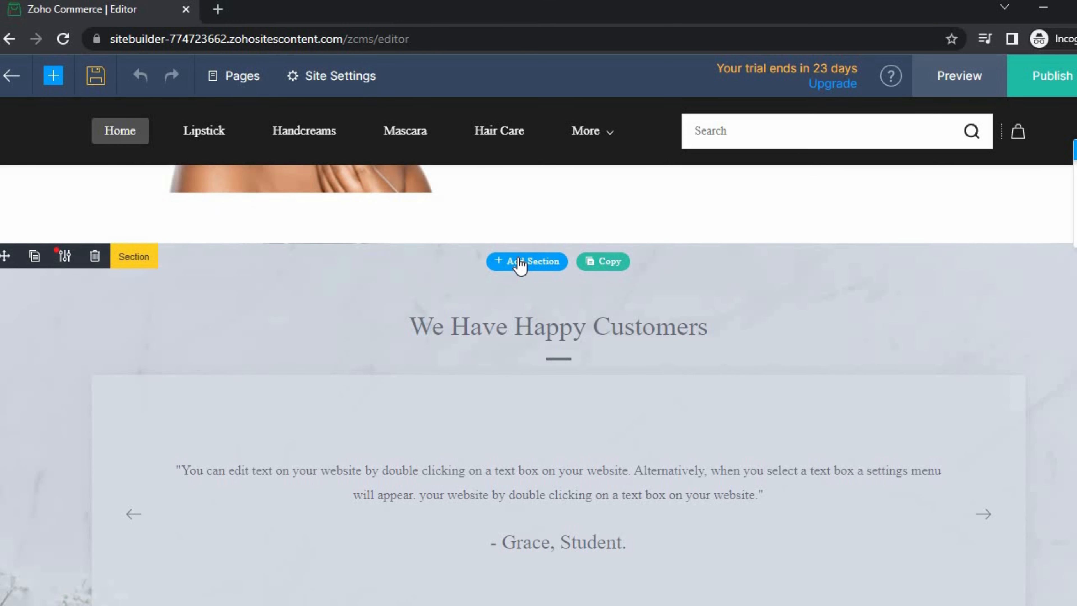
{"action": "left_click", "coordinate": [521, 262]}
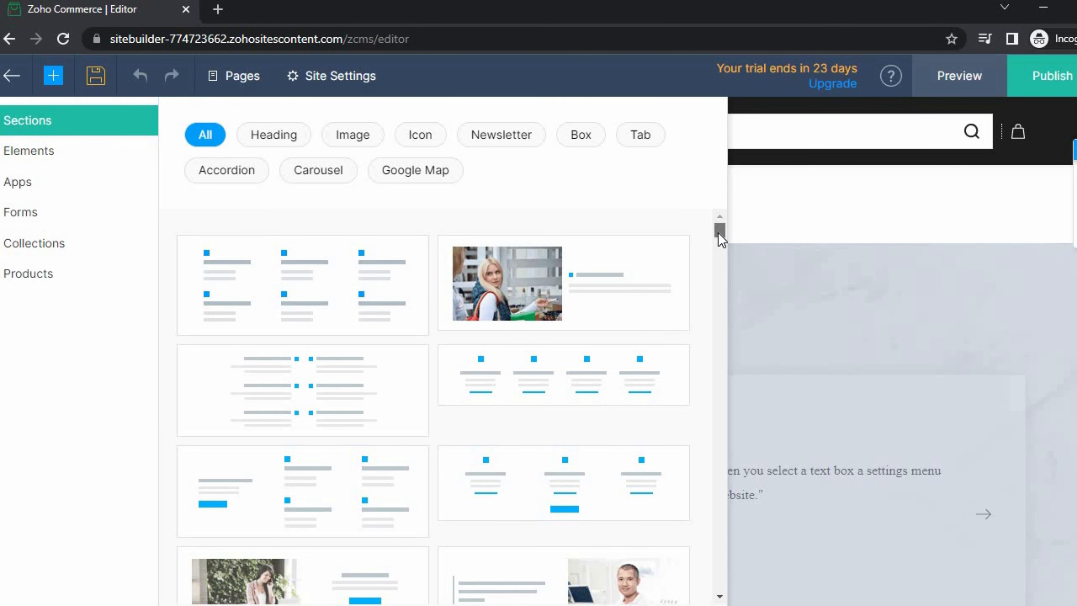
{"action": "mouse_move", "coordinate": [719, 238]}
{"action": "left_mouse_down"}
{"action": "mouse_move", "coordinate": [713, 296]}
{"action": "mouse_move", "coordinate": [722, 224]}
{"action": "left_mouse_up"}
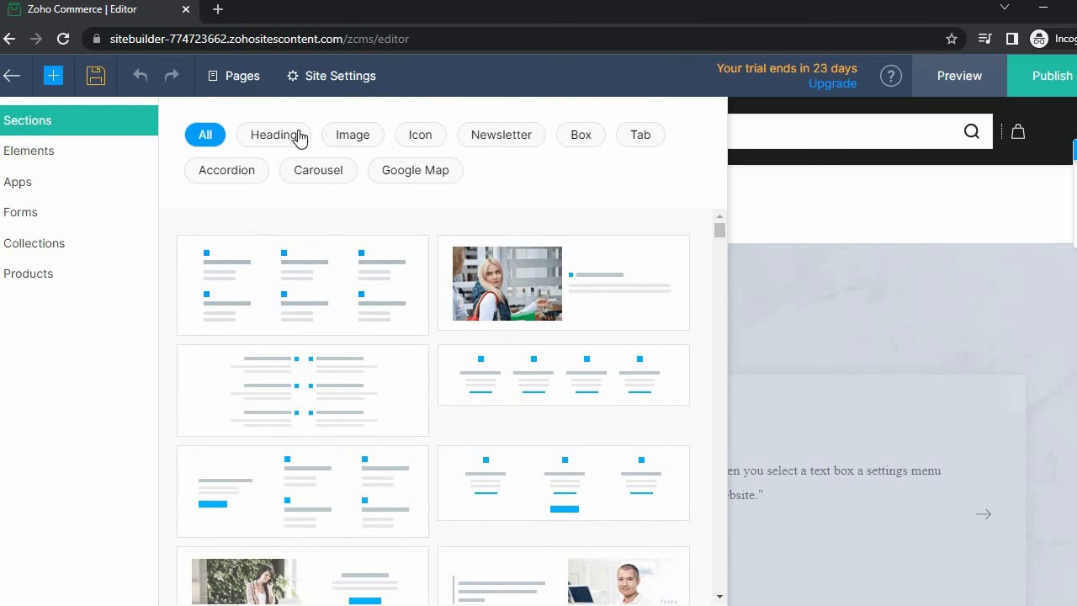
- Filter the section templates by Heading, Image, Icon, Newsletter, Box and Tab in turn
{"action": "left_click", "coordinate": [285, 140]}
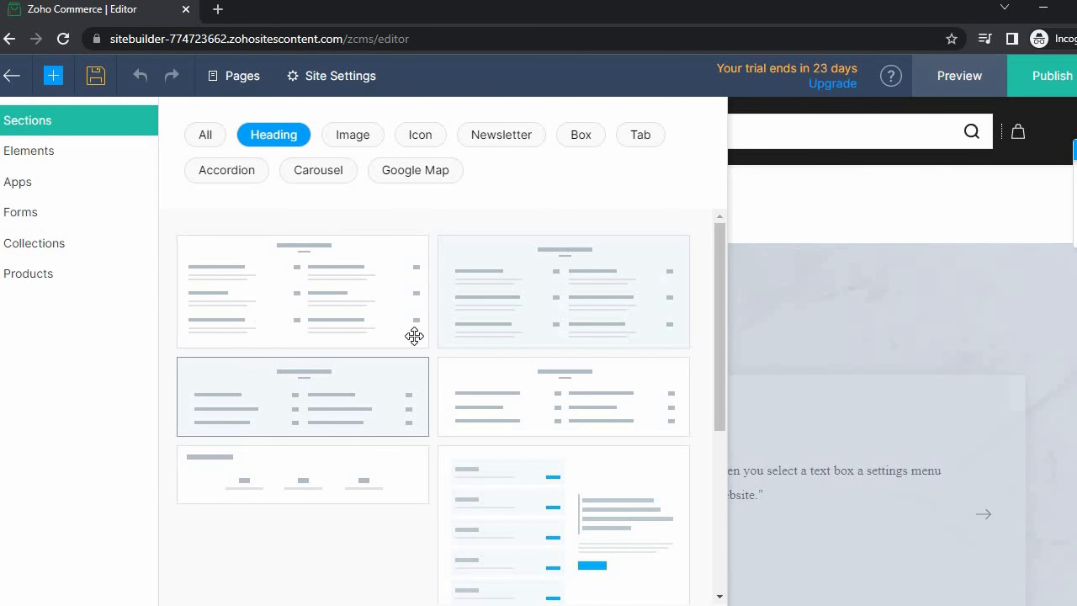
{"action": "left_click", "coordinate": [348, 140]}
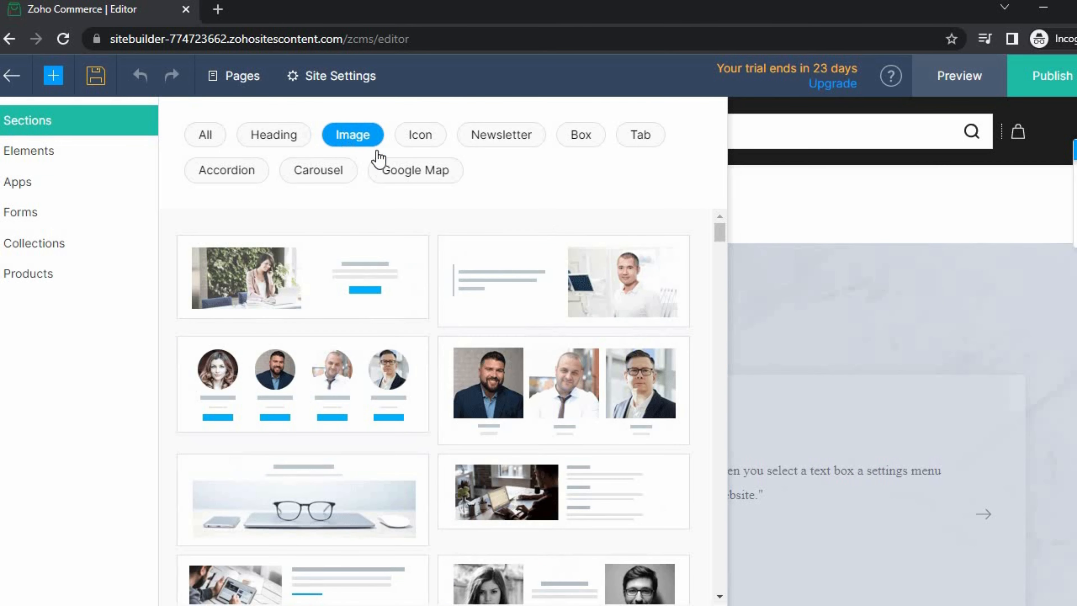
{"action": "scroll", "coordinate": [351, 352], "scroll_direction": "down", "scroll_amount": 2}
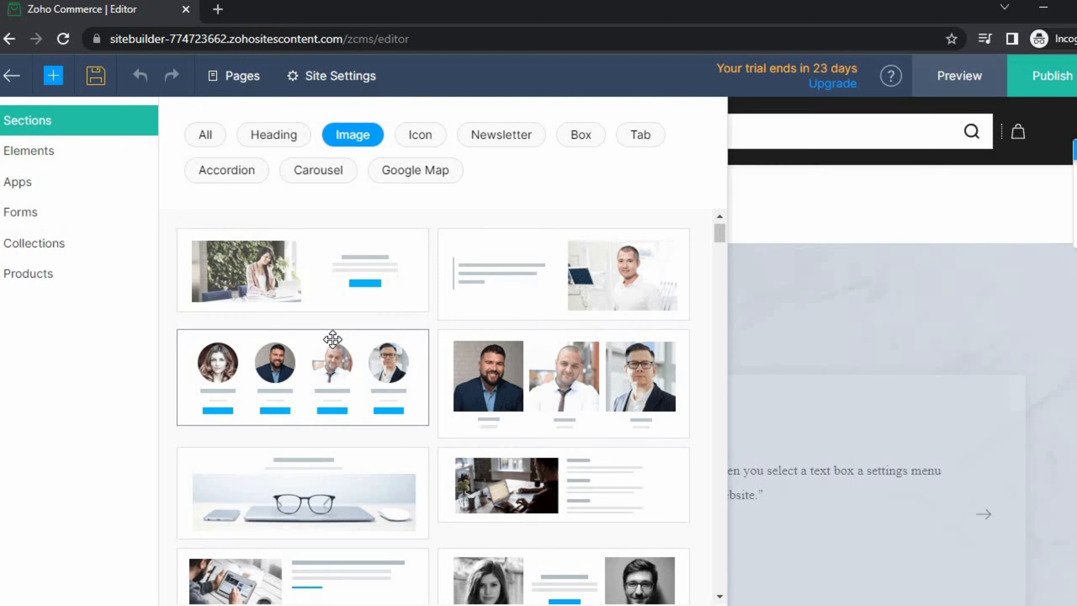
{"action": "scroll", "coordinate": [432, 369], "scroll_direction": "down", "scroll_amount": 7}
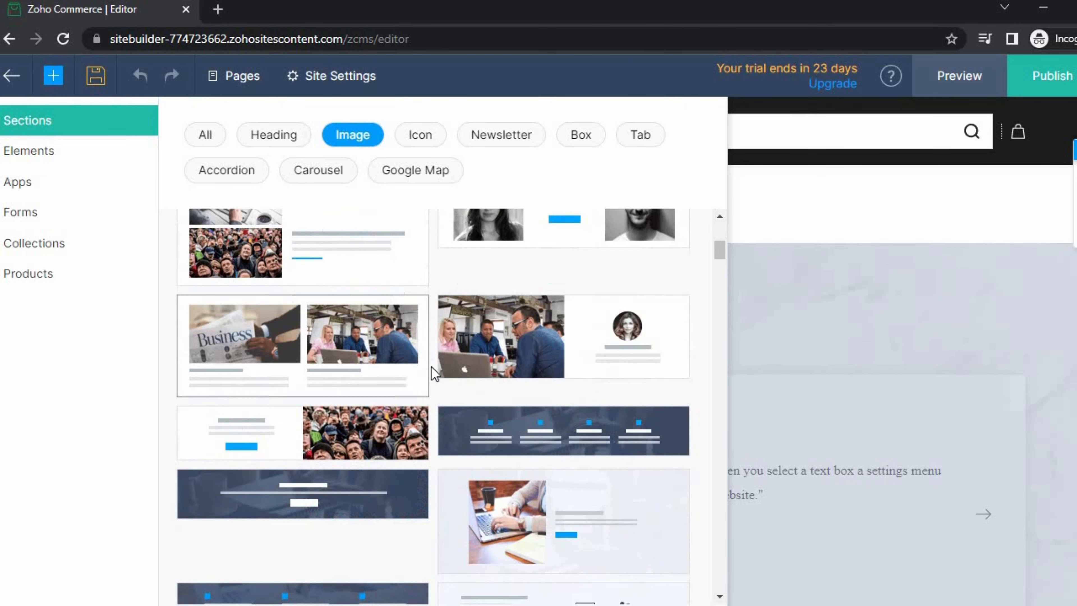
{"action": "left_click", "coordinate": [420, 138]}
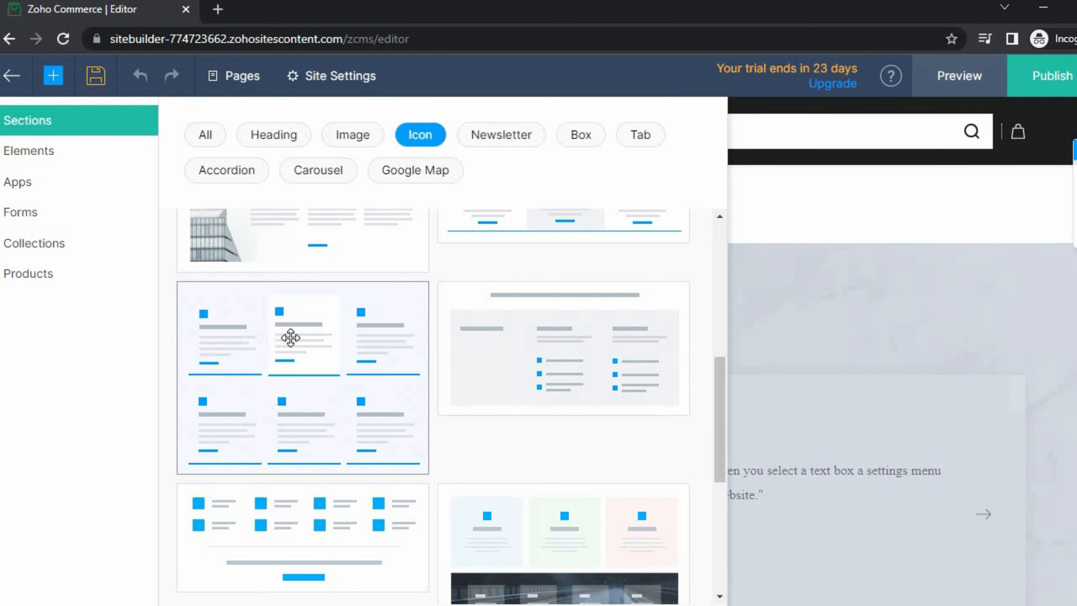
{"action": "left_click", "coordinate": [504, 140]}
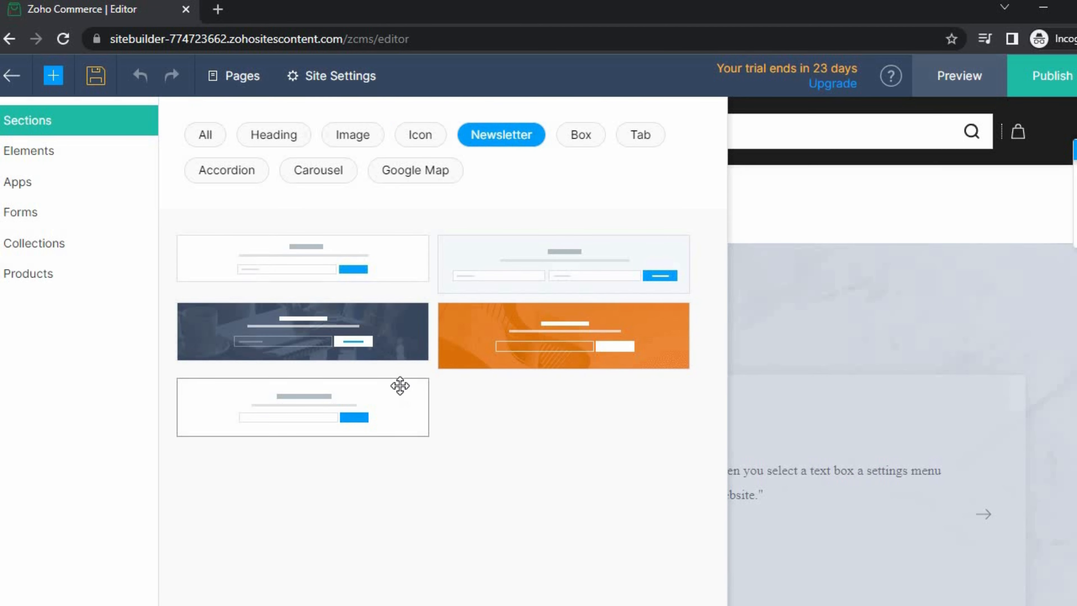
{"action": "left_click", "coordinate": [585, 134]}
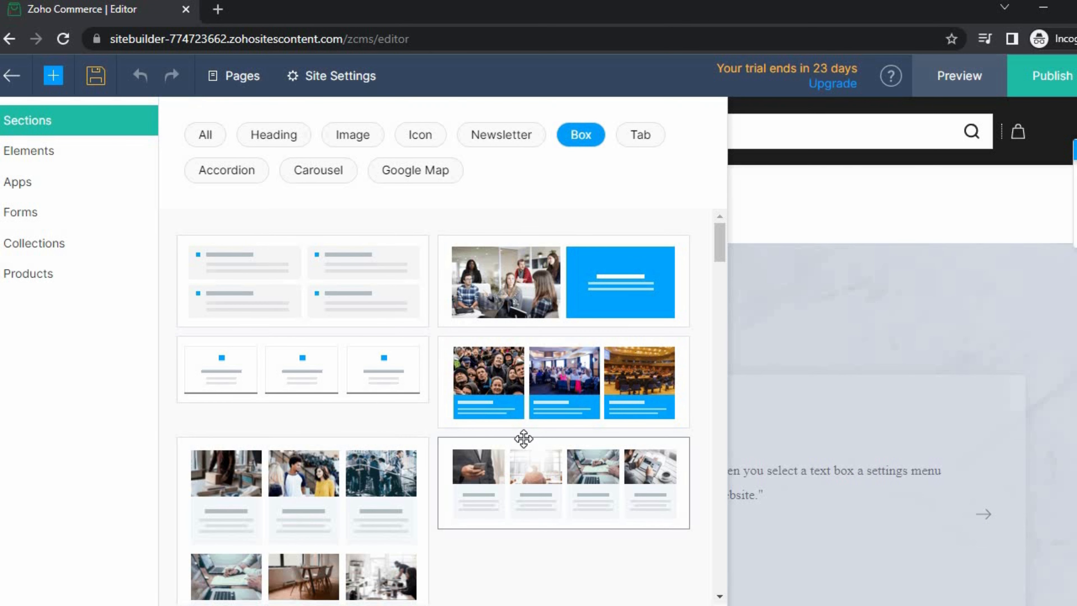
{"action": "scroll", "coordinate": [524, 438], "scroll_direction": "down", "scroll_amount": 2}
{"action": "left_click", "coordinate": [642, 135]}
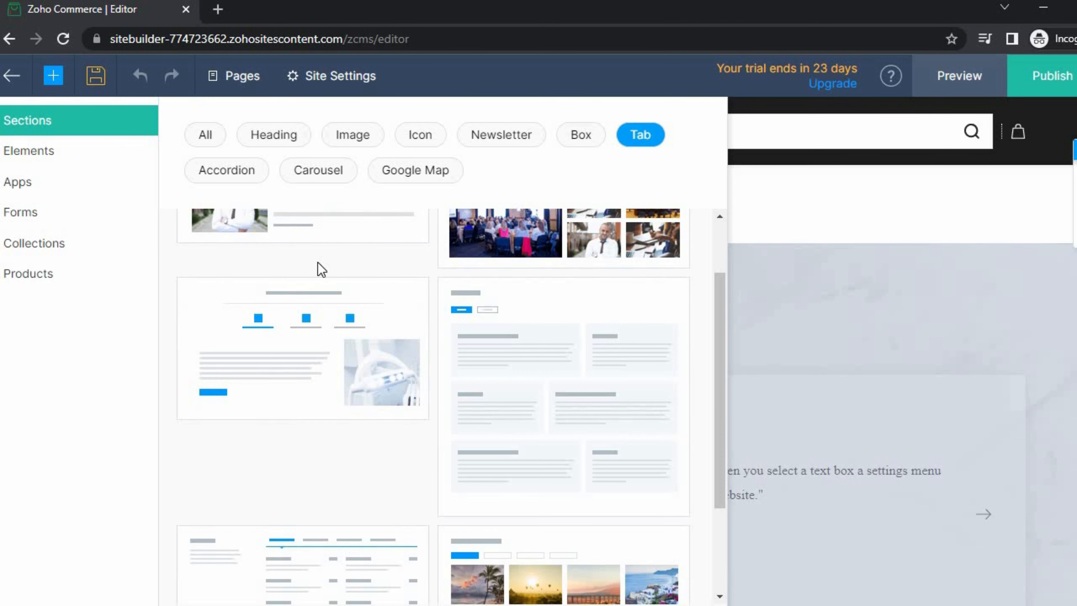
{"action": "scroll", "coordinate": [582, 286], "scroll_direction": "up", "scroll_amount": 2}
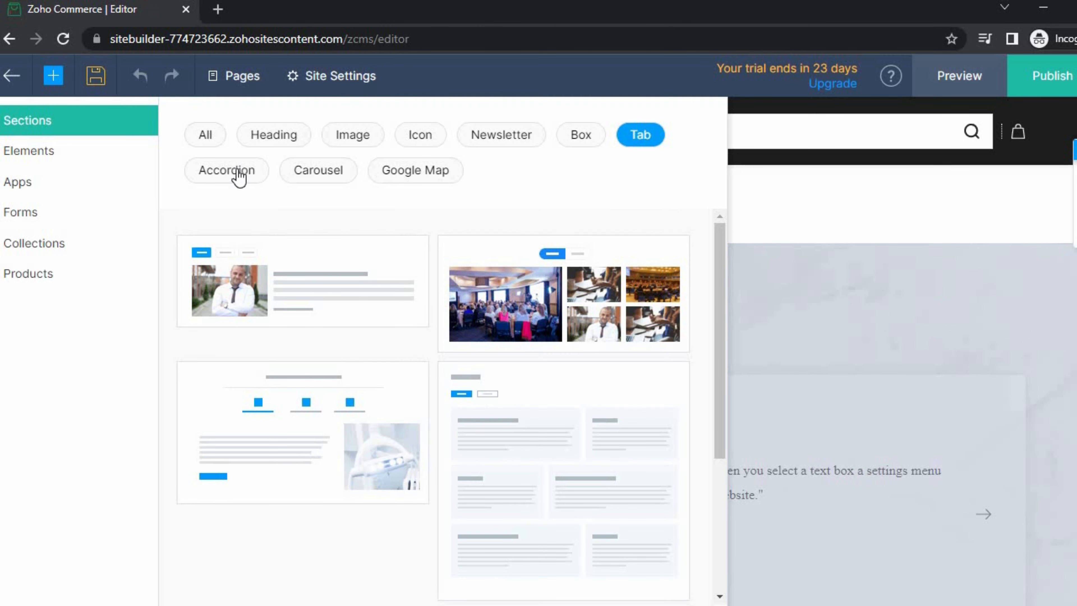
- Continue filtering through Accordion, Carousel and Google Map section templates
{"action": "left_click", "coordinate": [237, 175]}
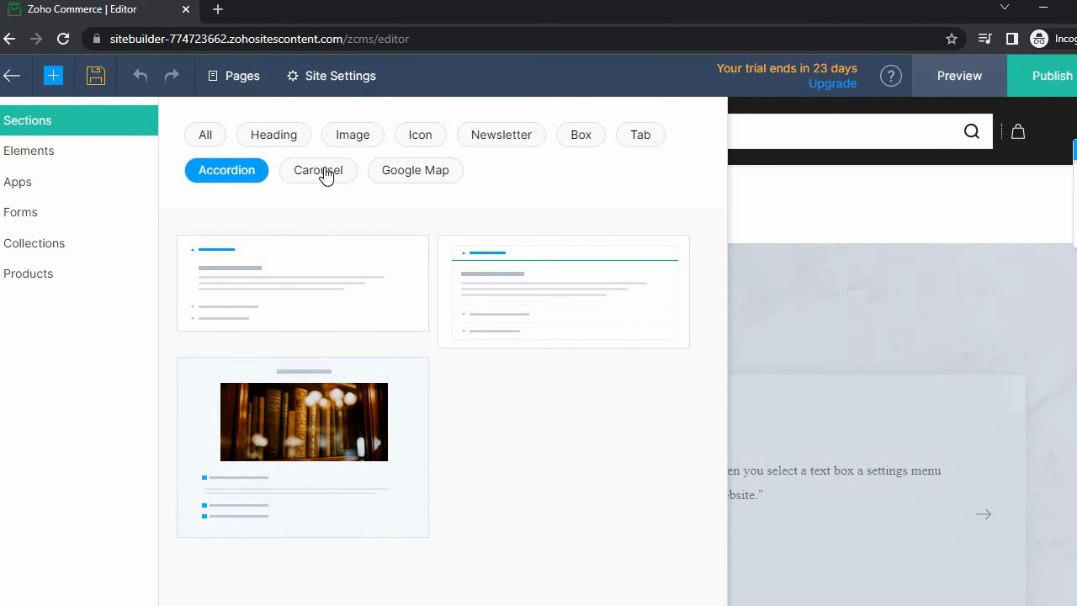
{"action": "left_click", "coordinate": [327, 175]}
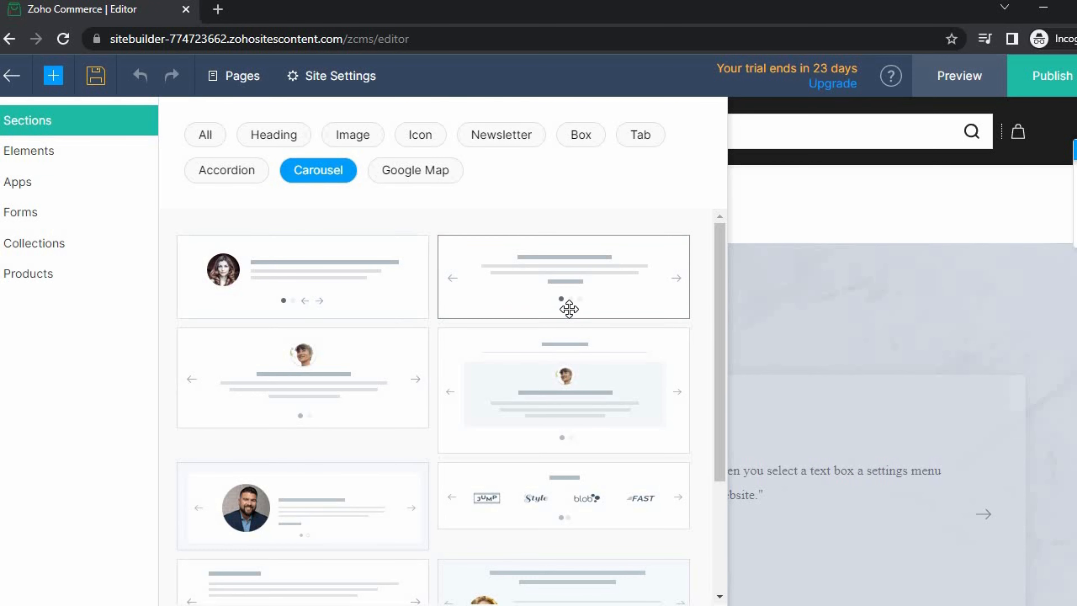
{"action": "scroll", "coordinate": [446, 352], "scroll_direction": "down", "scroll_amount": 1}
{"action": "scroll", "coordinate": [446, 352], "scroll_direction": "down", "scroll_amount": 3}
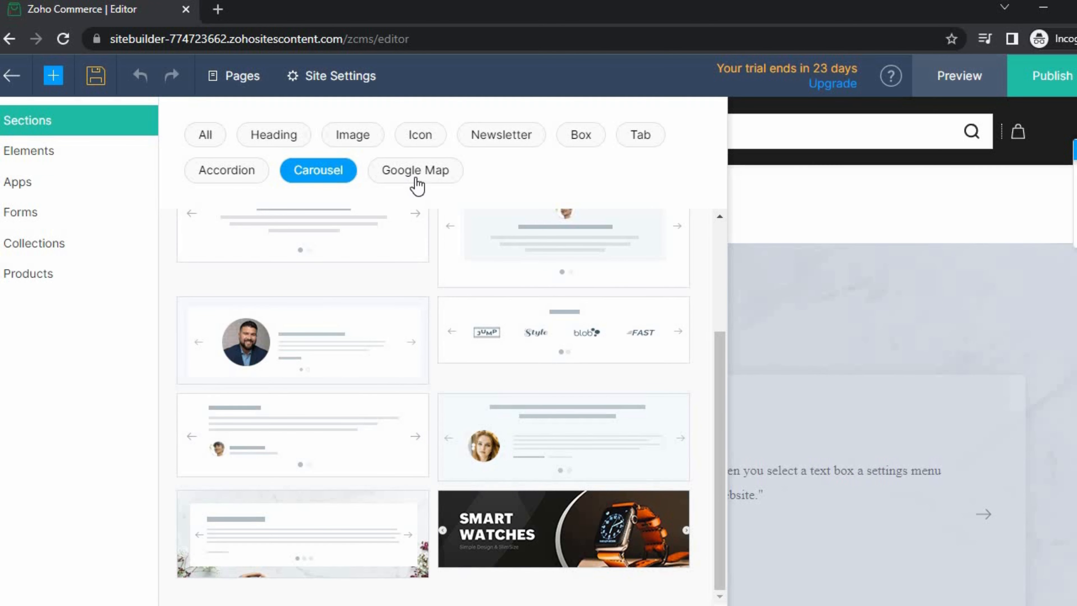
{"action": "left_click", "coordinate": [419, 180]}
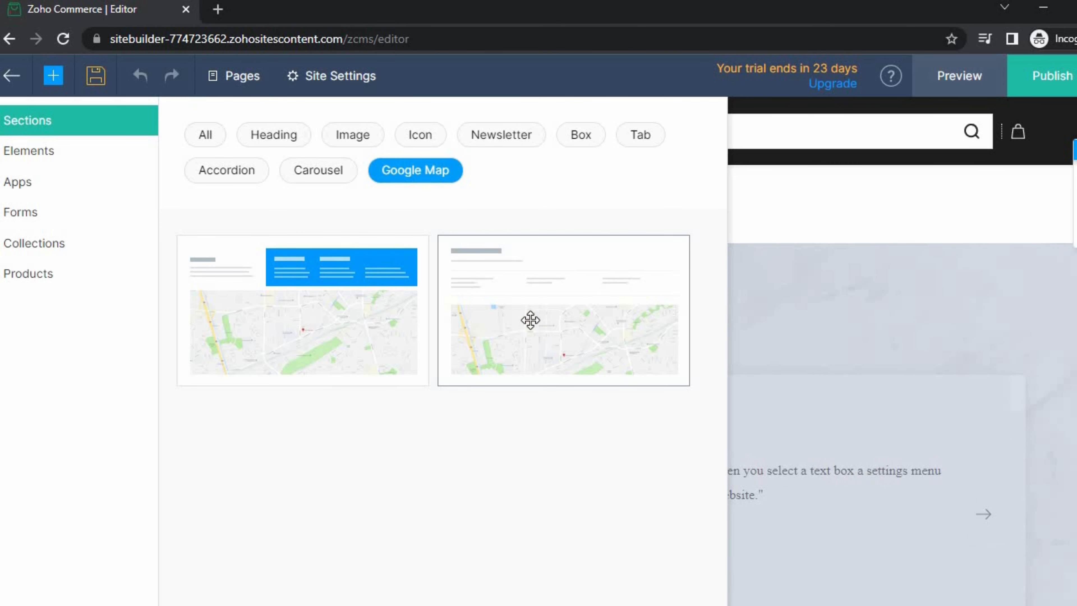
- Switch from Elements to the Apps list, then on to the Forms category
{"action": "left_click", "coordinate": [29, 151]}
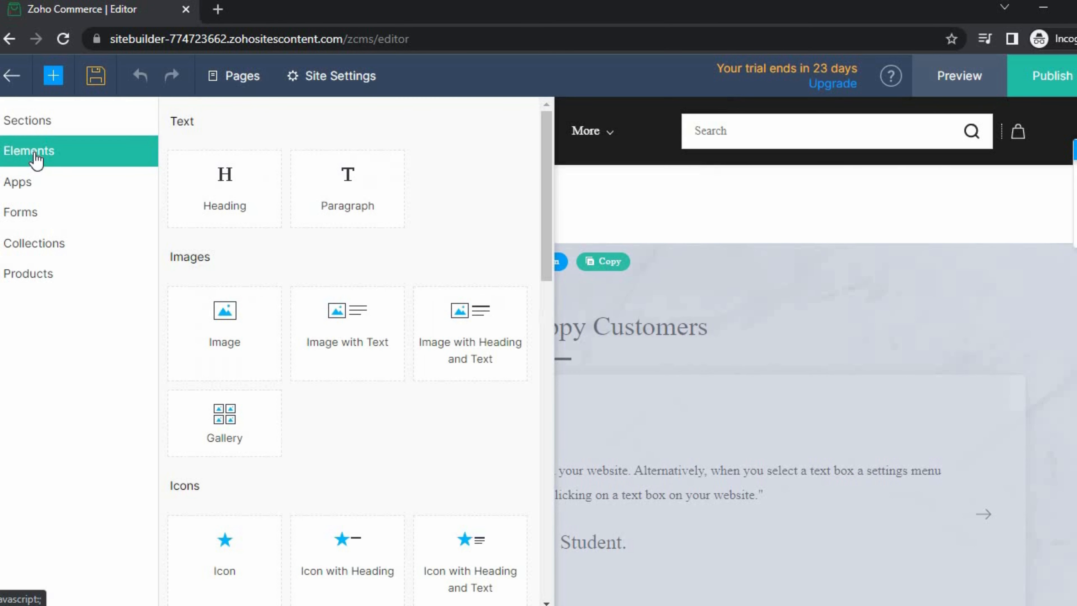
{"action": "left_click", "coordinate": [27, 185]}
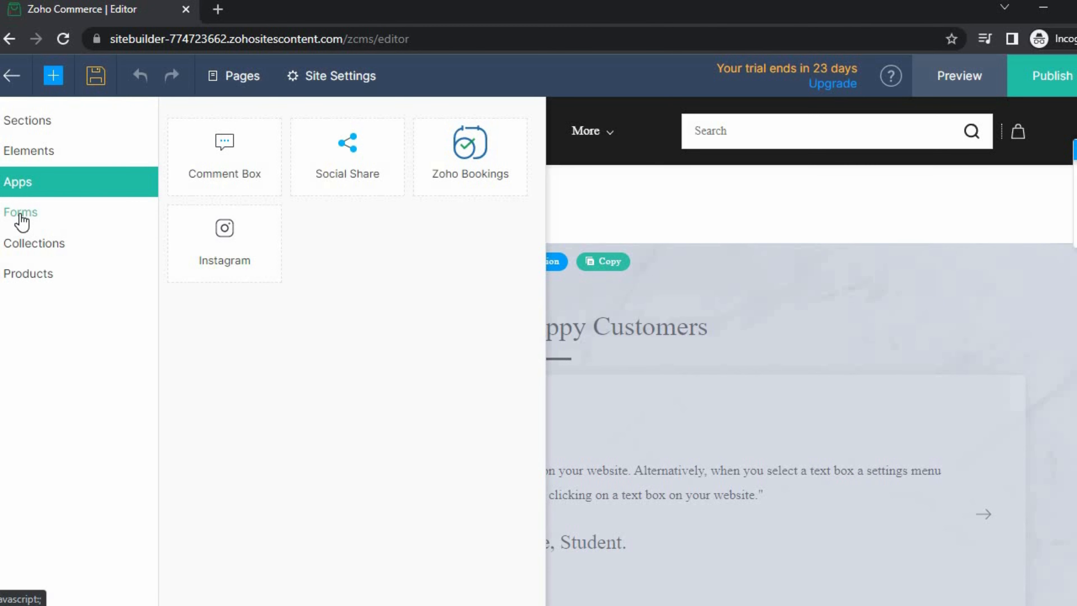
{"action": "left_click", "coordinate": [21, 216]}
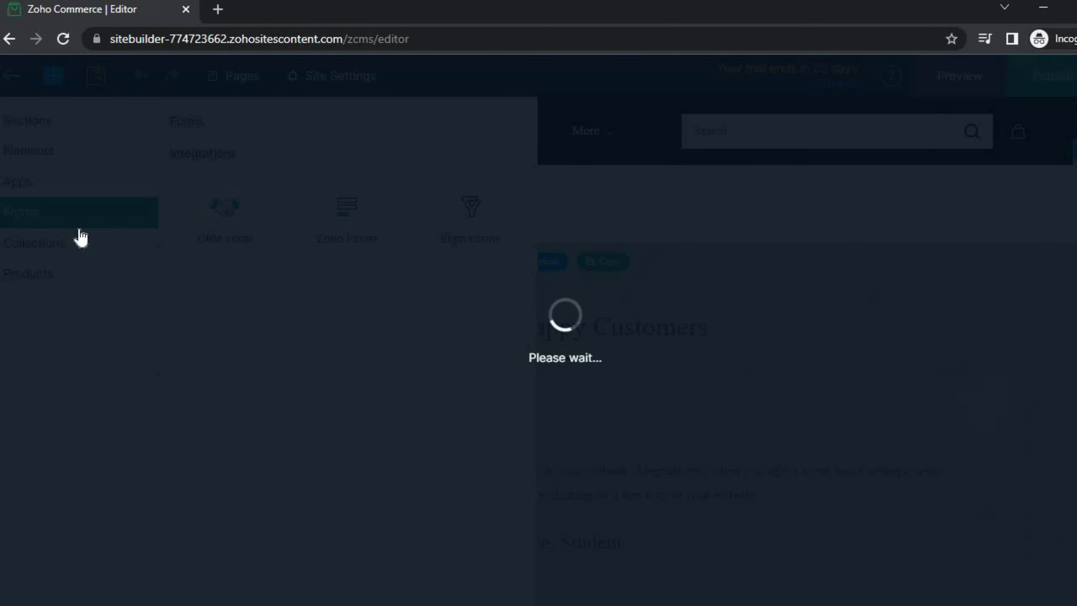
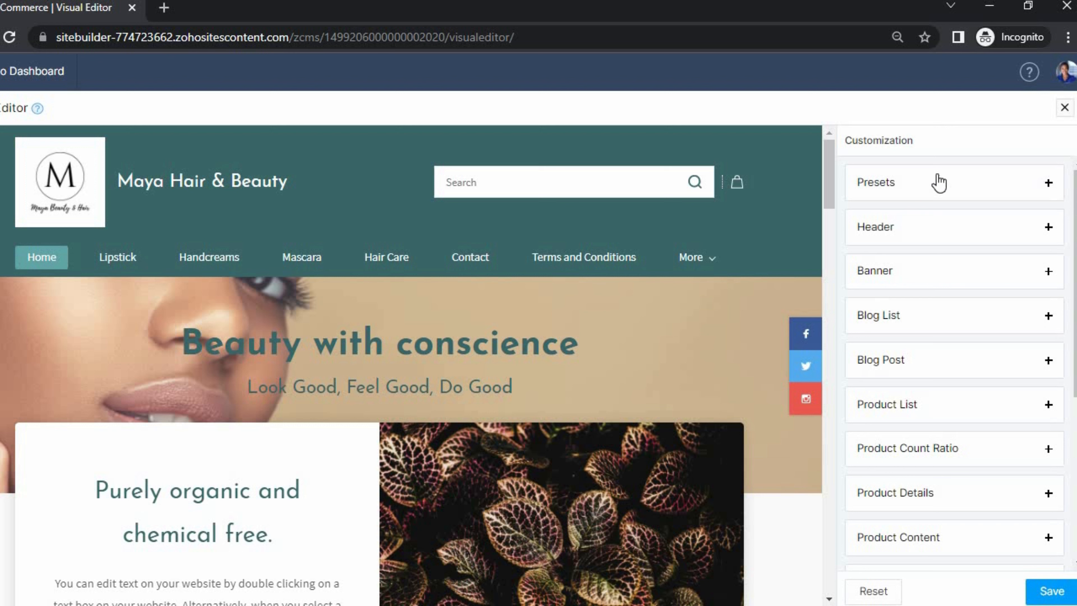
- Show the available theme presets in the visual editor's Customization panel
{"action": "left_click", "coordinate": [912, 194]}
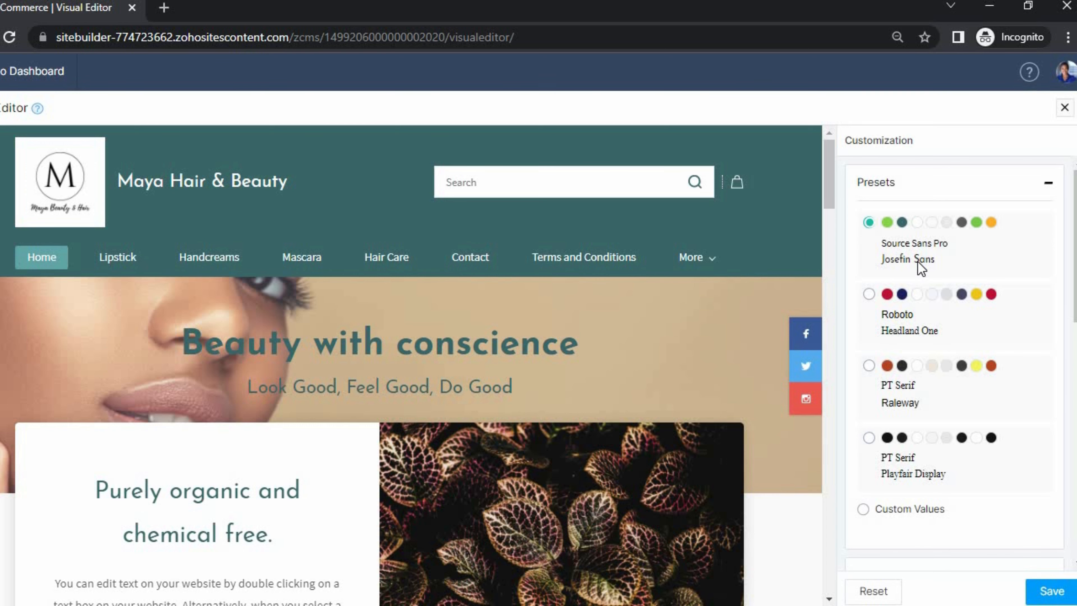
- Apply the dark PT Serif / Playfair Display preset and review the Advanced styling and preview
{"action": "left_click", "coordinate": [909, 333]}
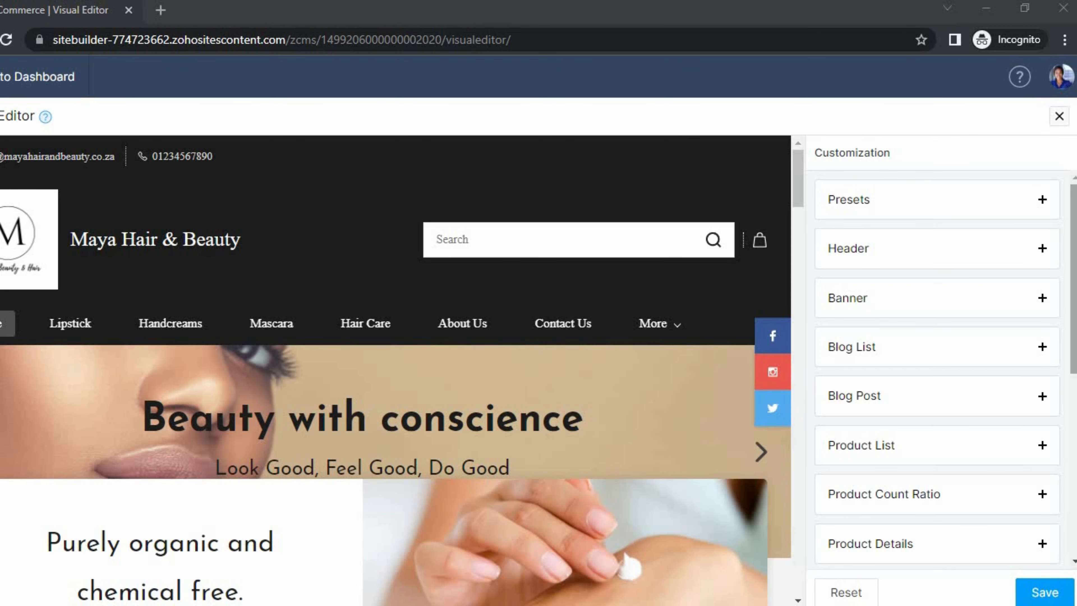
{"action": "left_click_drag", "start_coordinate": [1076, 192], "coordinate": [1064, 395]}
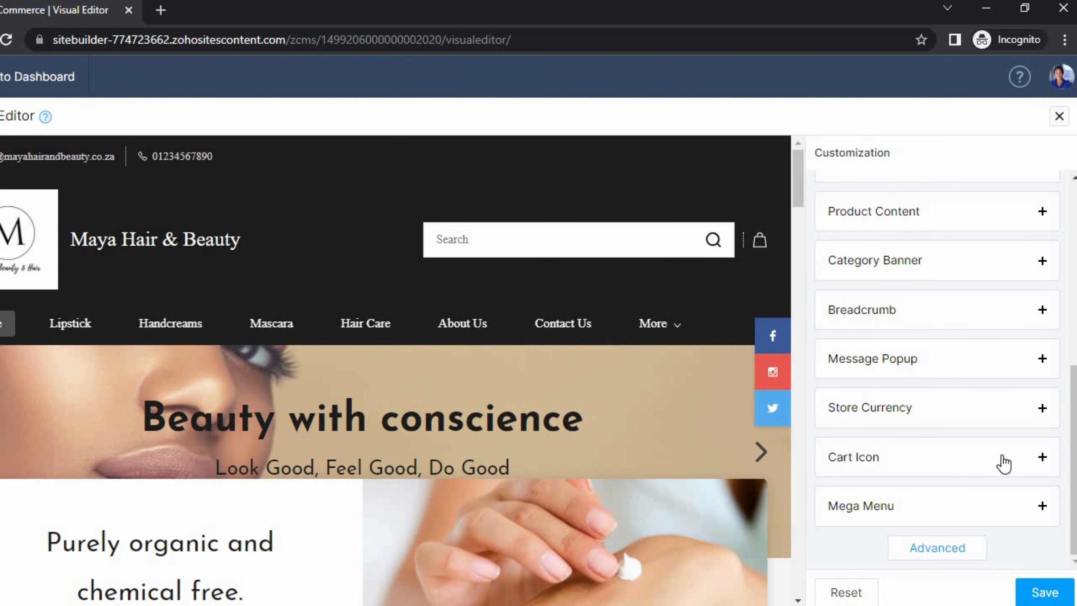
{"action": "left_click", "coordinate": [948, 551]}
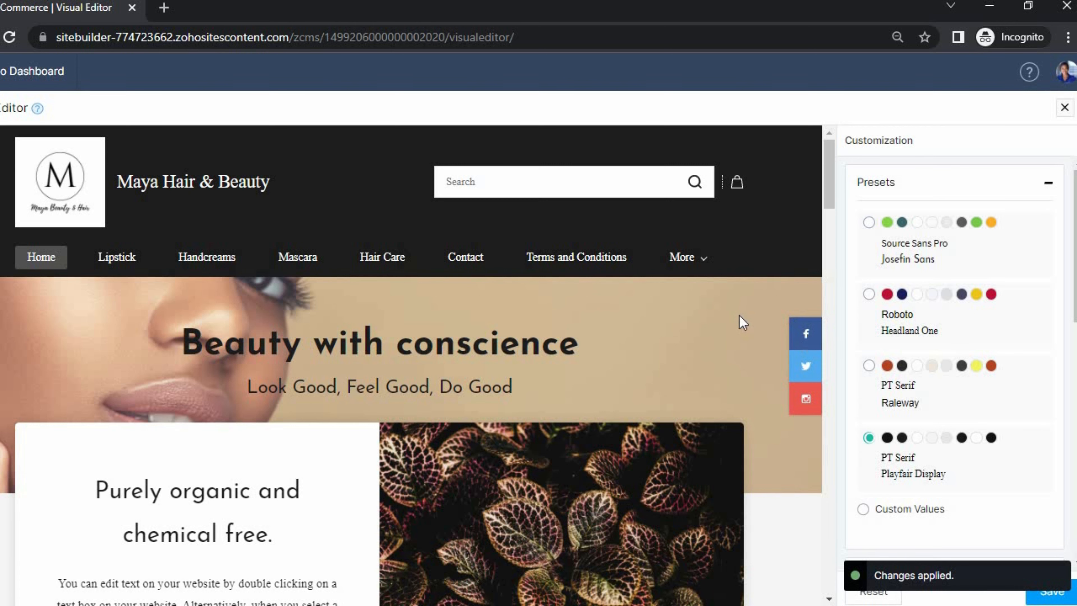
{"action": "scroll", "coordinate": [488, 385], "scroll_direction": "down", "scroll_amount": 10}
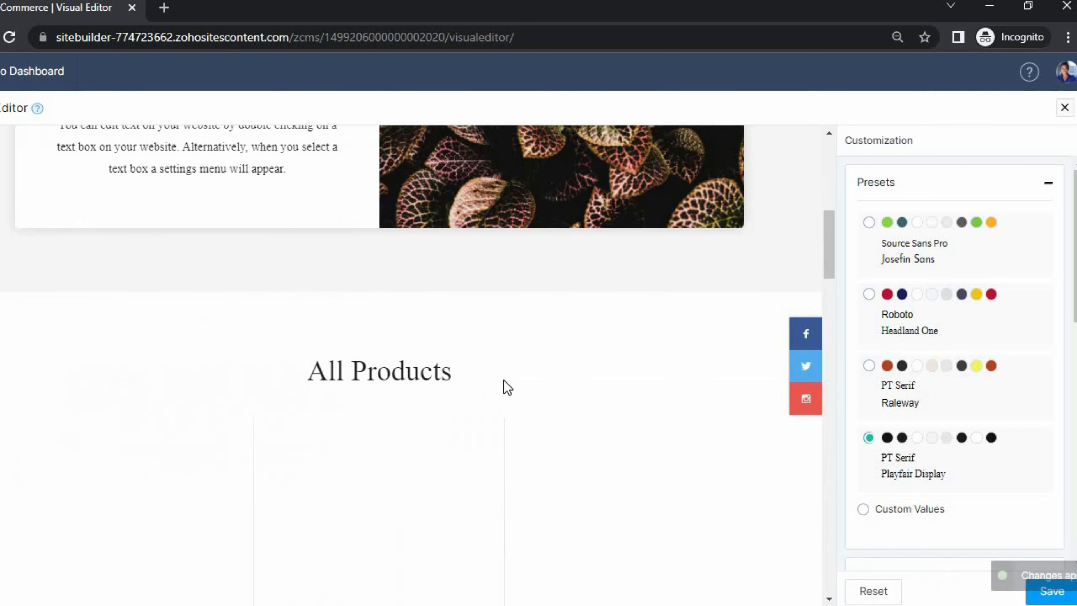
{"action": "scroll", "coordinate": [555, 445], "scroll_direction": "down", "scroll_amount": 15}
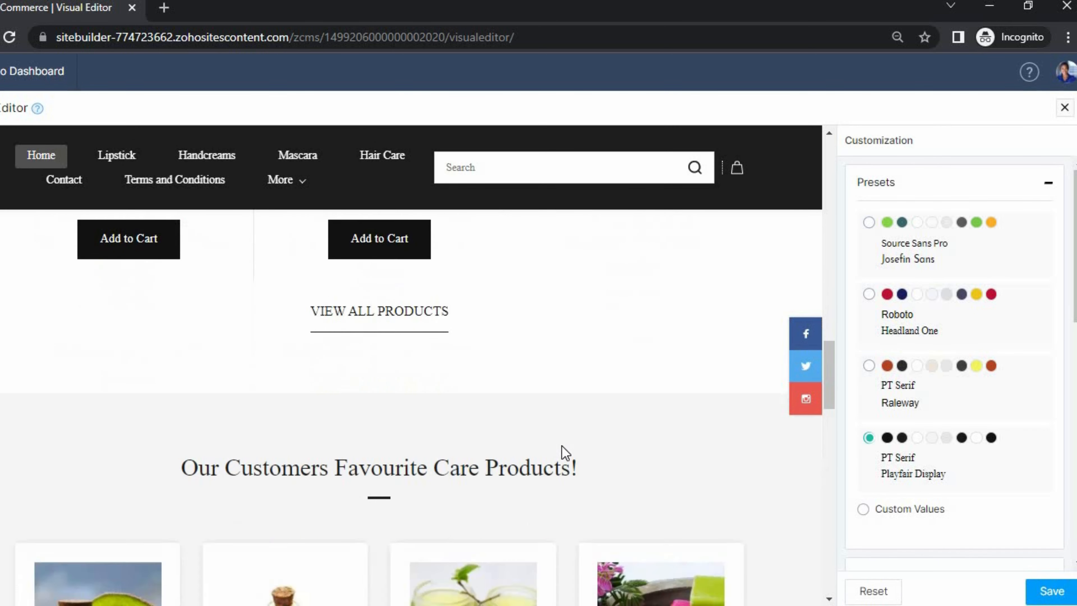
{"action": "scroll", "coordinate": [462, 470], "scroll_direction": "down", "scroll_amount": 5}
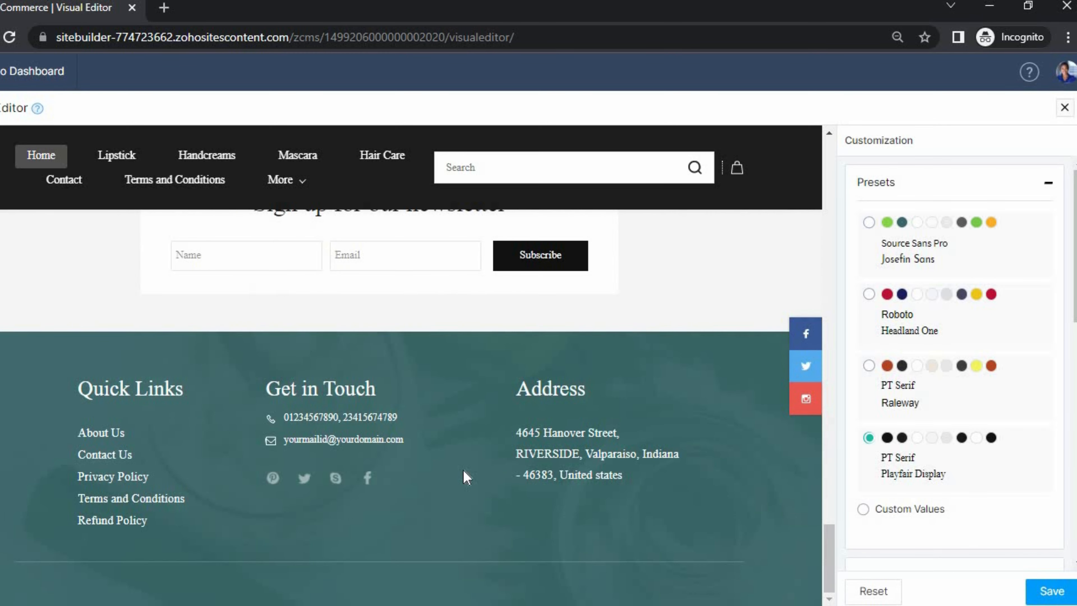
{"action": "scroll", "coordinate": [464, 474], "scroll_direction": "up", "scroll_amount": 15}
{"action": "scroll", "coordinate": [258, 351], "scroll_direction": "up", "scroll_amount": 8}
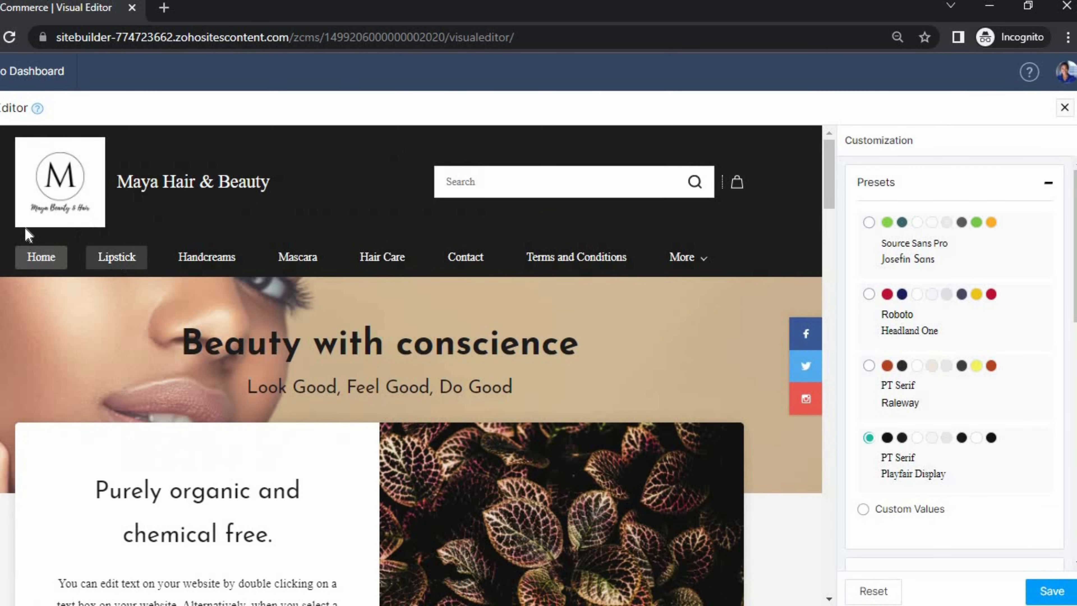
{"action": "scroll", "coordinate": [927, 424], "scroll_direction": "down", "scroll_amount": 8}
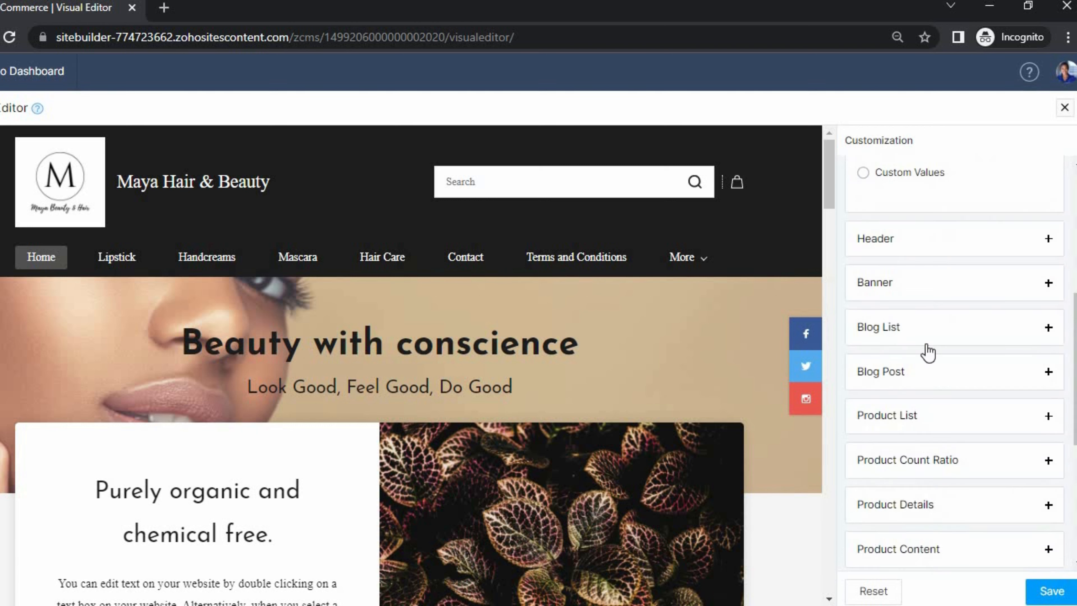
{"action": "scroll", "coordinate": [924, 381], "scroll_direction": "up", "scroll_amount": 6}
- Switch the theme to Custom Values and expand the Header styling options
{"action": "left_click", "coordinate": [917, 425]}
{"action": "scroll", "coordinate": [981, 420], "scroll_direction": "down", "scroll_amount": 8}
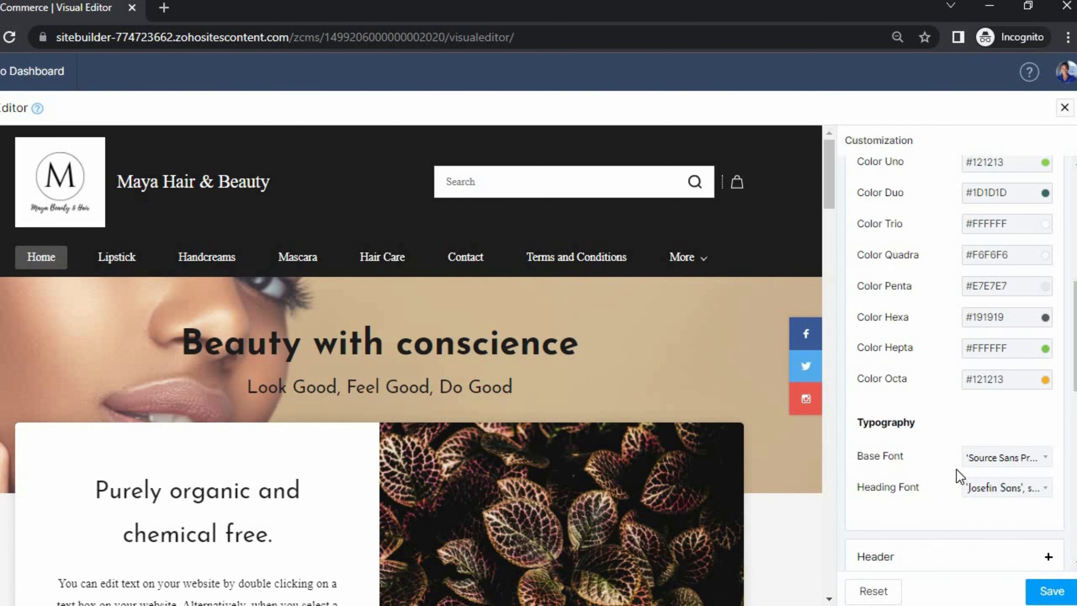
{"action": "left_click", "coordinate": [876, 556]}
{"action": "scroll", "coordinate": [959, 335], "scroll_direction": "up", "scroll_amount": 6}
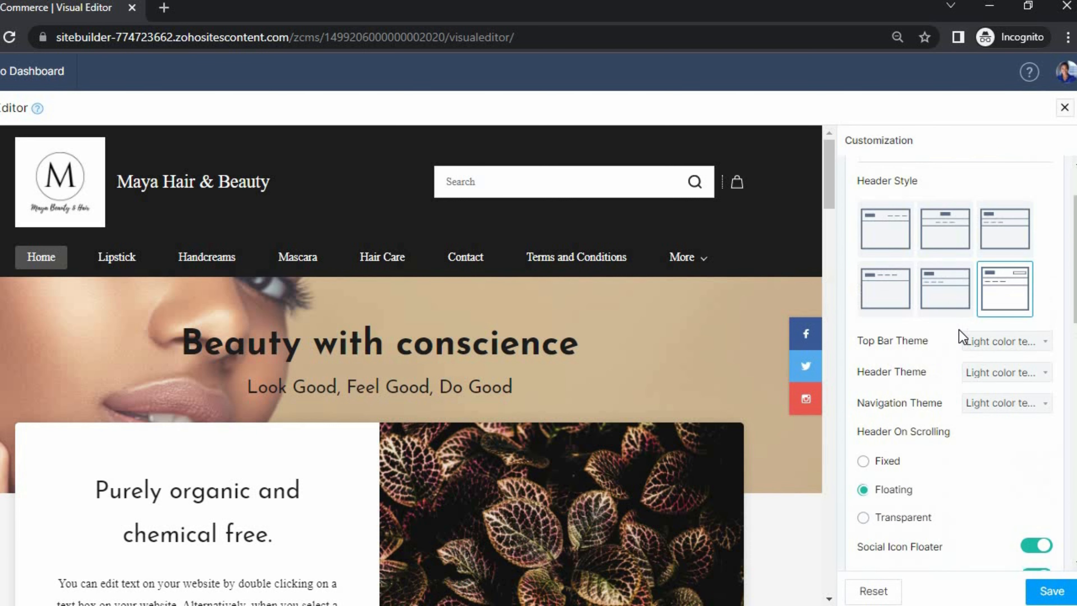
{"action": "scroll", "coordinate": [959, 336], "scroll_direction": "up", "scroll_amount": 2}
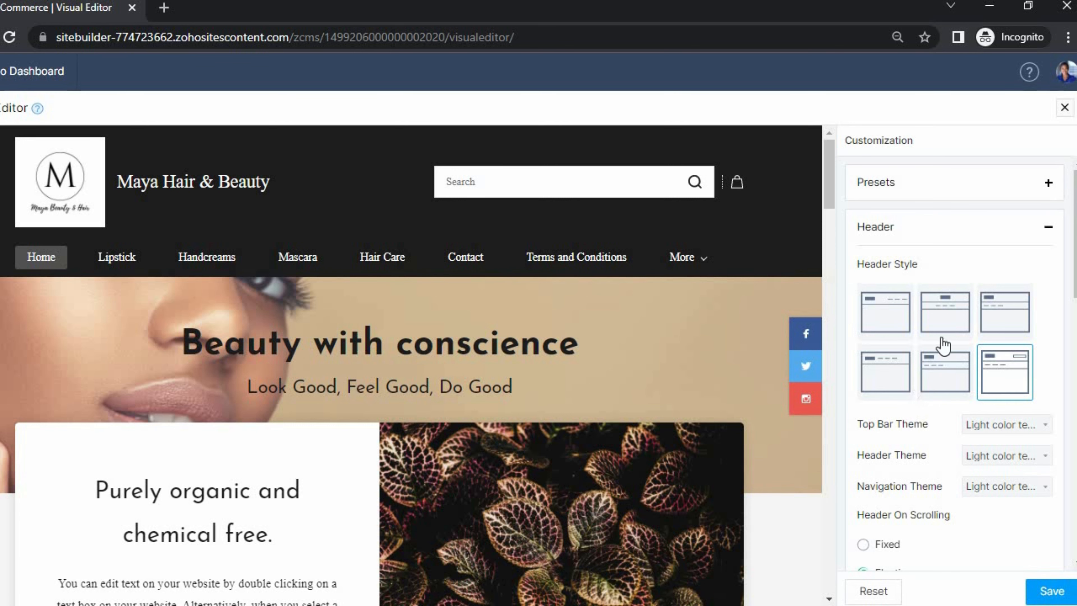
- Preview the centred-logo header, then return to the logo-left layout with search and check Banner width
{"action": "left_click", "coordinate": [945, 326]}
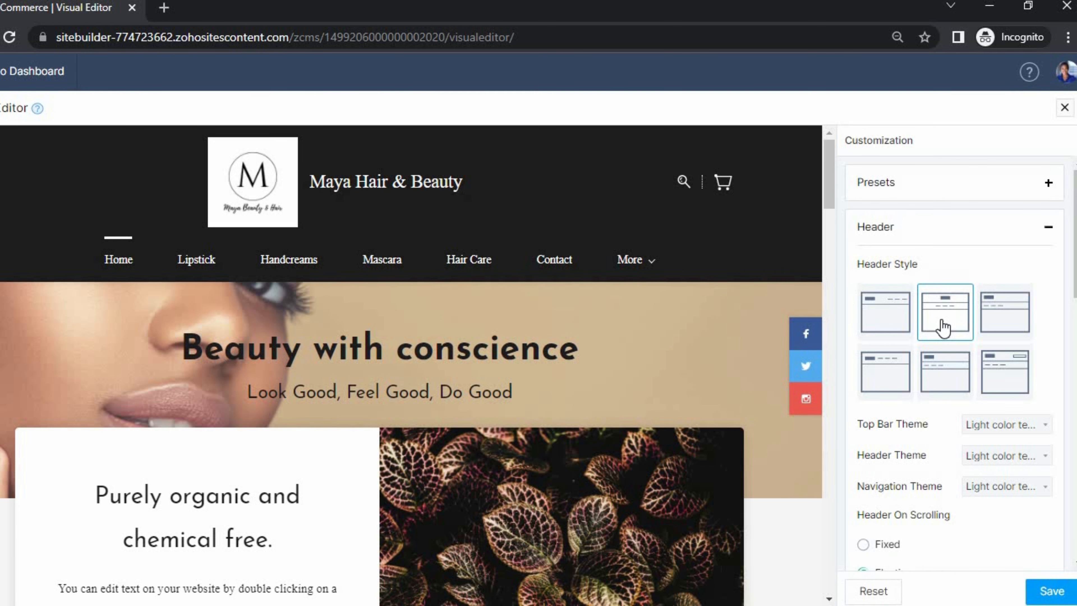
{"action": "left_click", "coordinate": [987, 358]}
{"action": "scroll", "coordinate": [947, 375], "scroll_direction": "down", "scroll_amount": 5}
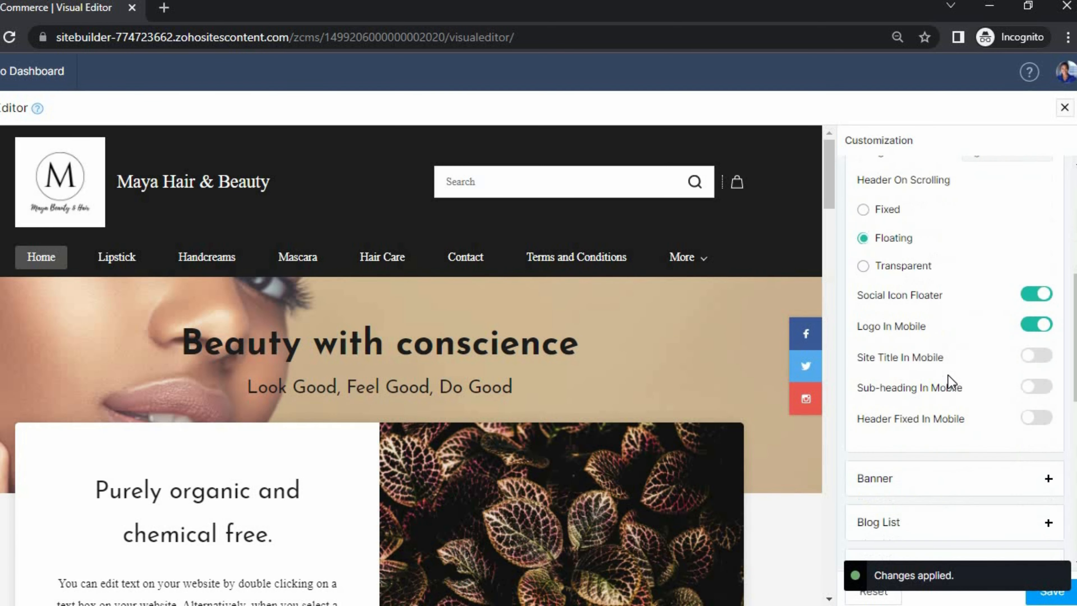
{"action": "scroll", "coordinate": [947, 375], "scroll_direction": "up", "scroll_amount": 3}
{"action": "scroll", "coordinate": [947, 375], "scroll_direction": "down", "scroll_amount": 3}
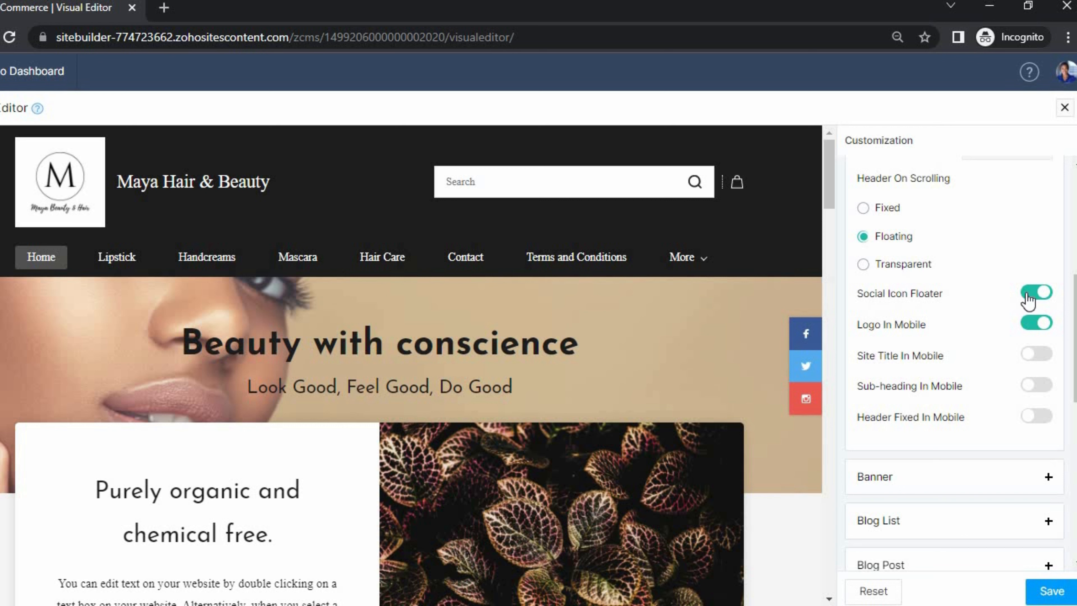
{"action": "scroll", "coordinate": [1036, 300], "scroll_direction": "down", "scroll_amount": 2}
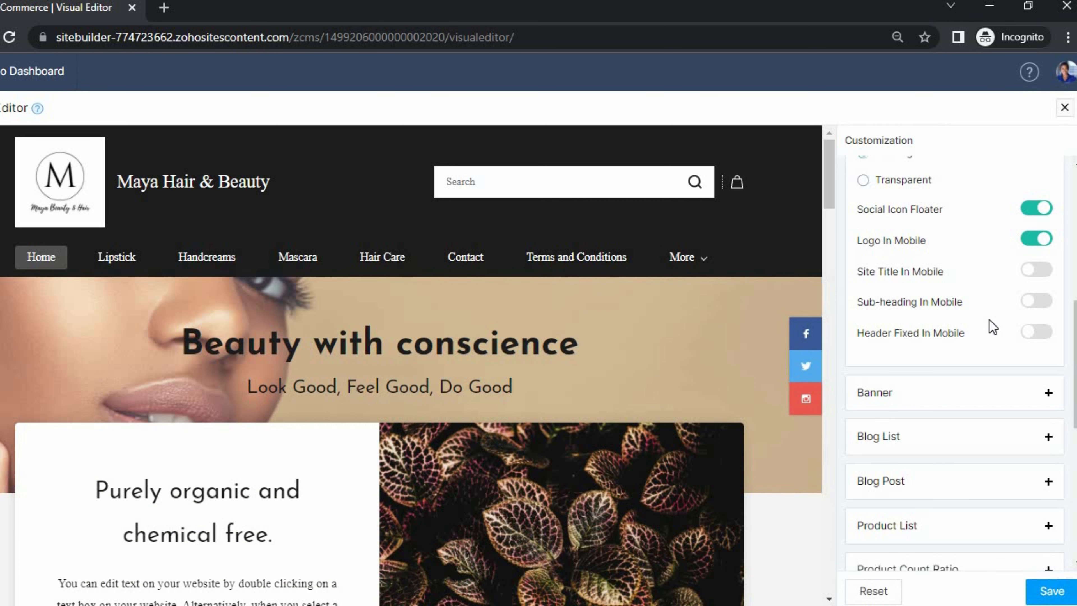
{"action": "scroll", "coordinate": [971, 313], "scroll_direction": "down", "scroll_amount": 4}
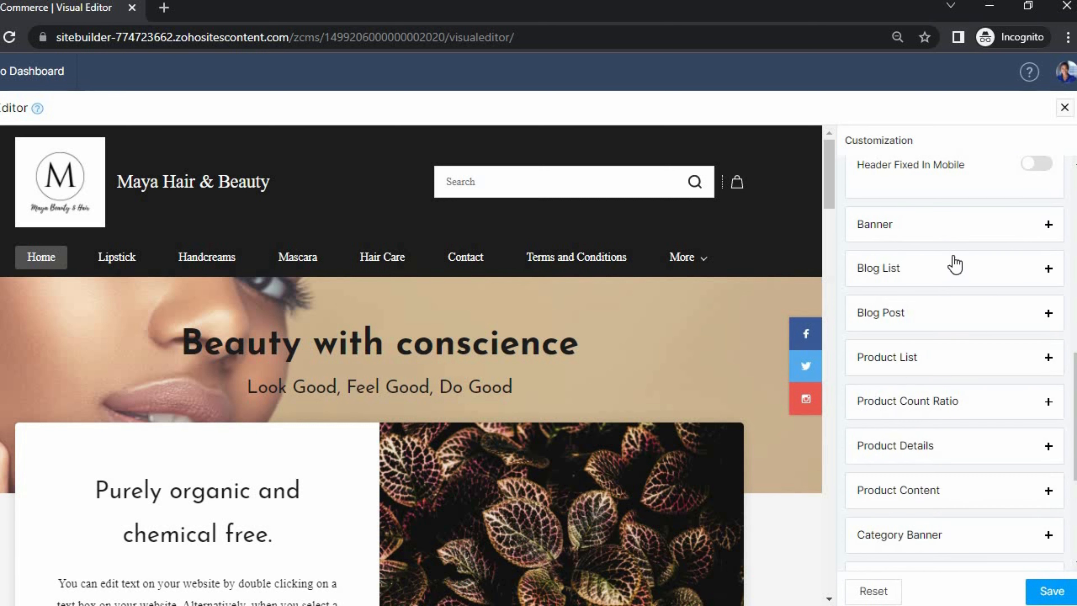
{"action": "left_click", "coordinate": [920, 228]}
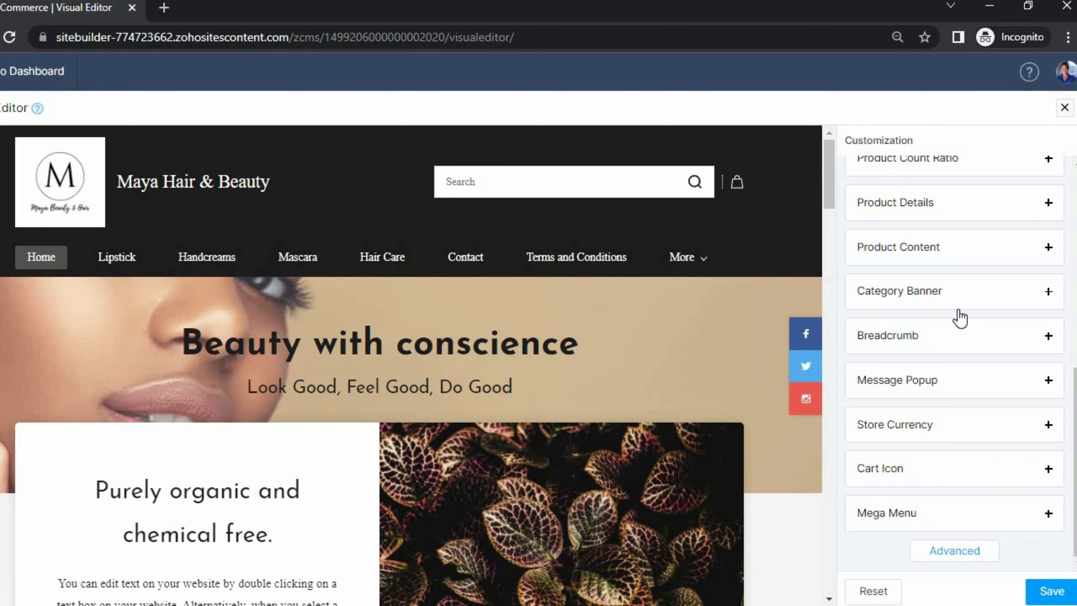
{"action": "scroll", "coordinate": [961, 316], "scroll_direction": "up", "scroll_amount": 3}
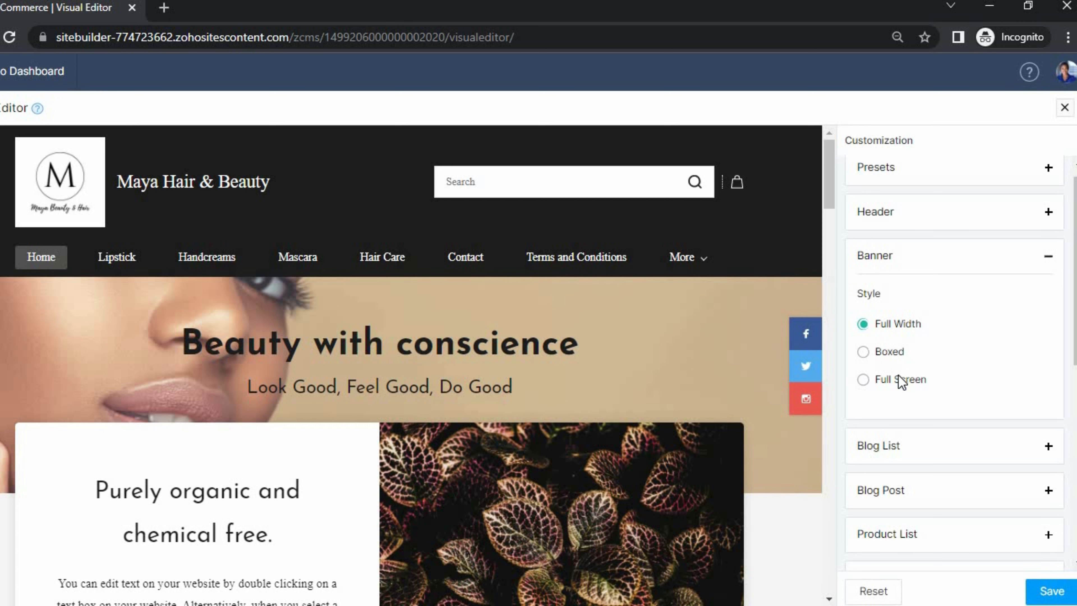
- Look over the Banner and Blog List layout options before moving to the Contact page
{"action": "scroll", "coordinate": [909, 368], "scroll_direction": "down", "scroll_amount": 4}
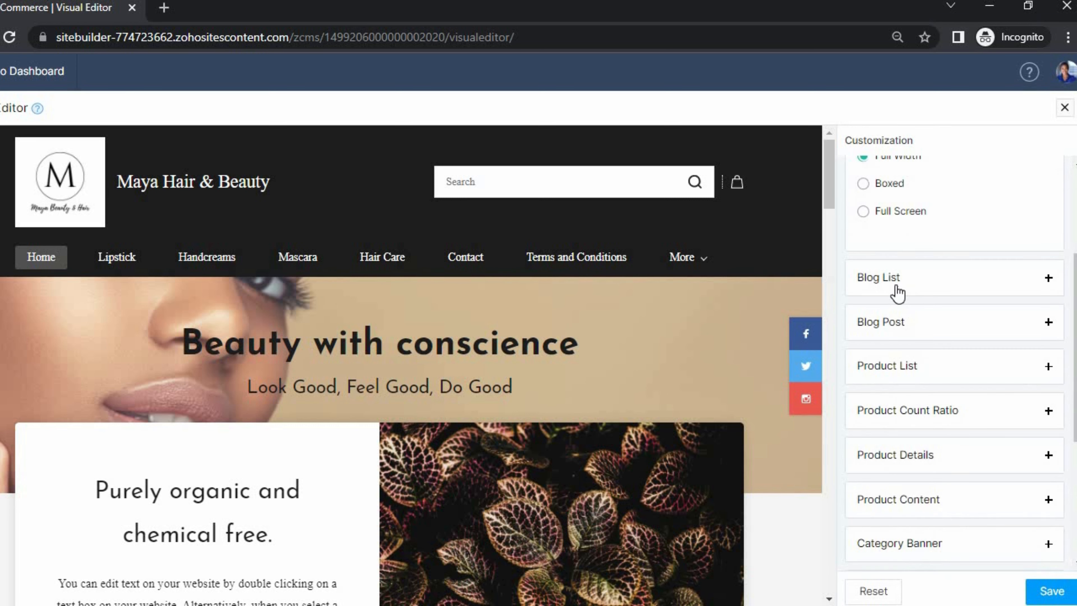
{"action": "left_click", "coordinate": [905, 283]}
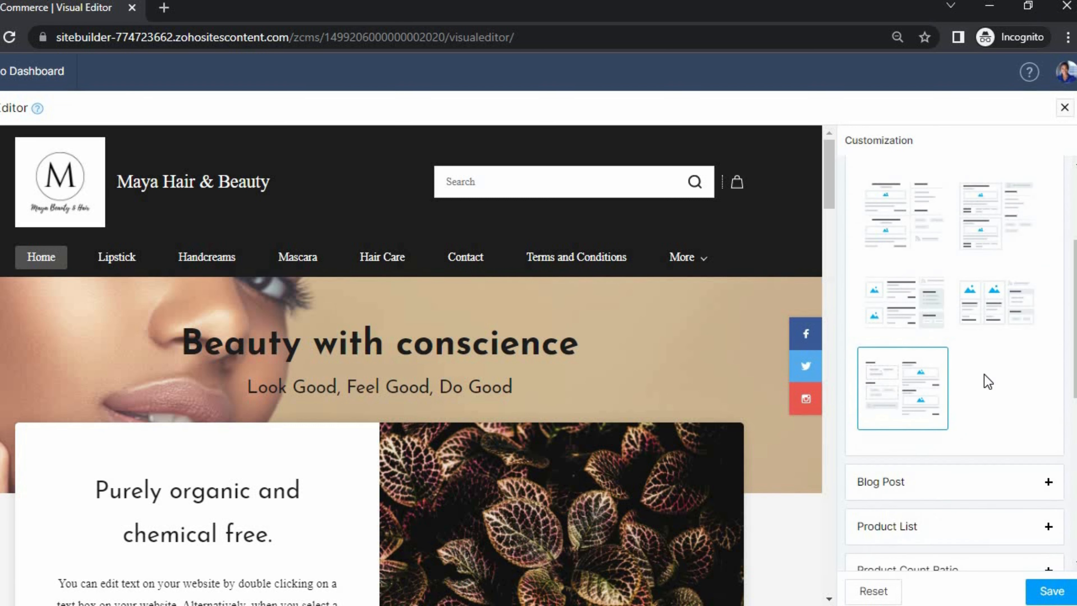
{"action": "scroll", "coordinate": [980, 369], "scroll_direction": "up", "scroll_amount": 2}
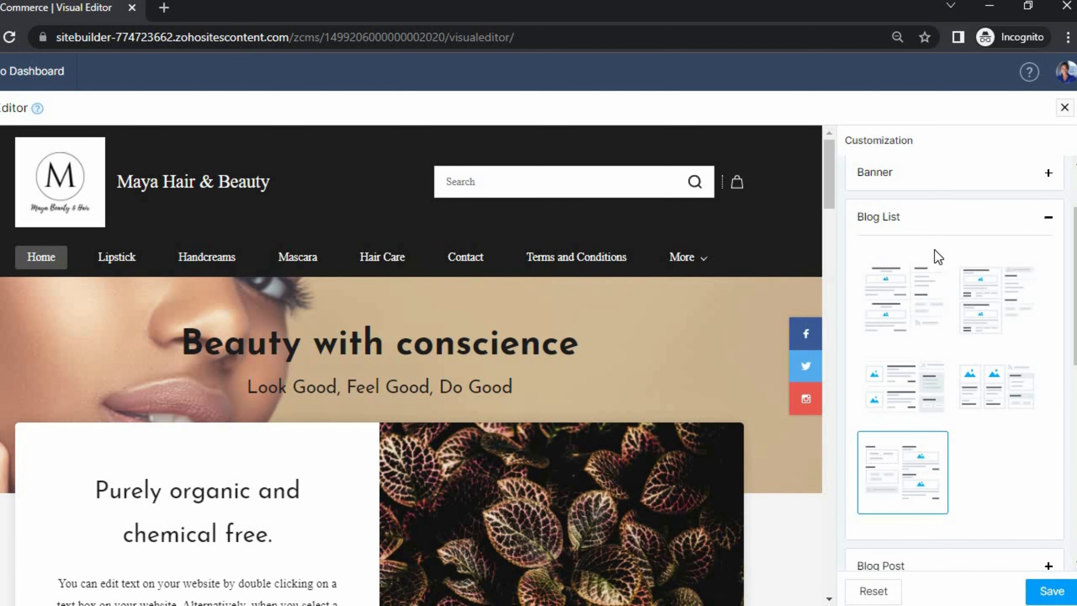
{"action": "scroll", "coordinate": [937, 297], "scroll_direction": "up", "scroll_amount": 2}
{"action": "scroll", "coordinate": [937, 300], "scroll_direction": "down", "scroll_amount": 4}
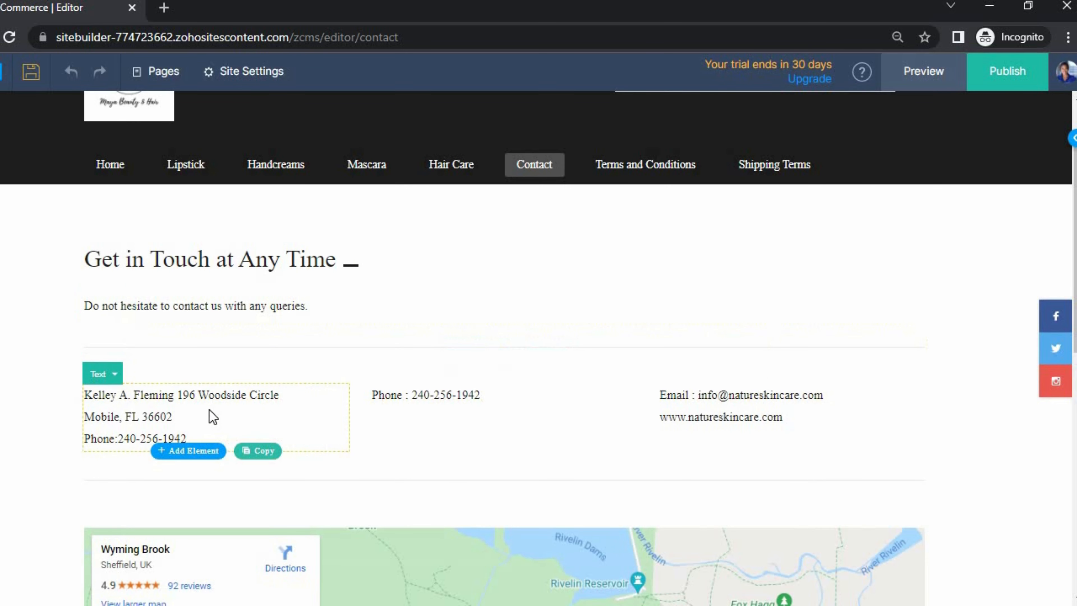
- Scroll through the Contact page's contact details and embedded map
{"action": "scroll", "coordinate": [212, 415], "scroll_direction": "down", "scroll_amount": 1}
{"action": "scroll", "coordinate": [212, 417], "scroll_direction": "down", "scroll_amount": 3}
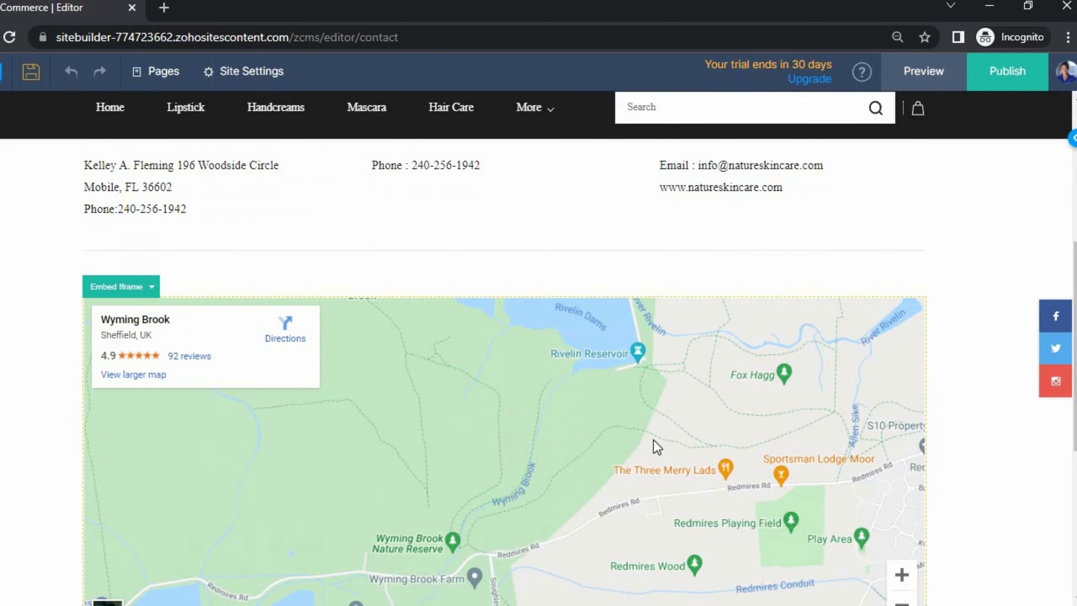
{"action": "scroll", "coordinate": [644, 447], "scroll_direction": "down", "scroll_amount": 6}
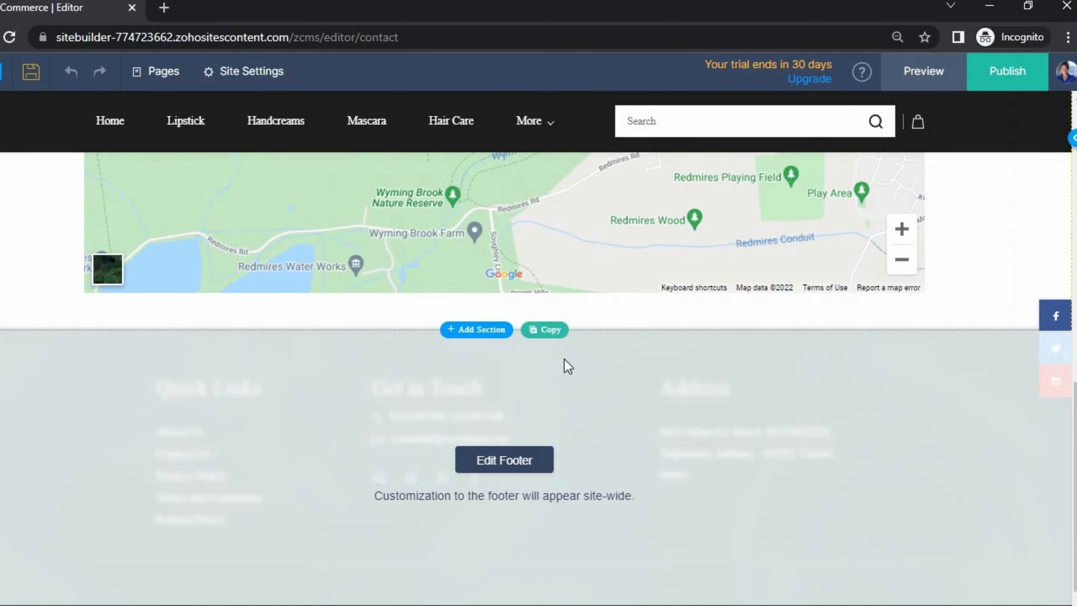
{"action": "scroll", "coordinate": [551, 360], "scroll_direction": "up", "scroll_amount": 3}
{"action": "scroll", "coordinate": [547, 360], "scroll_direction": "up", "scroll_amount": 4}
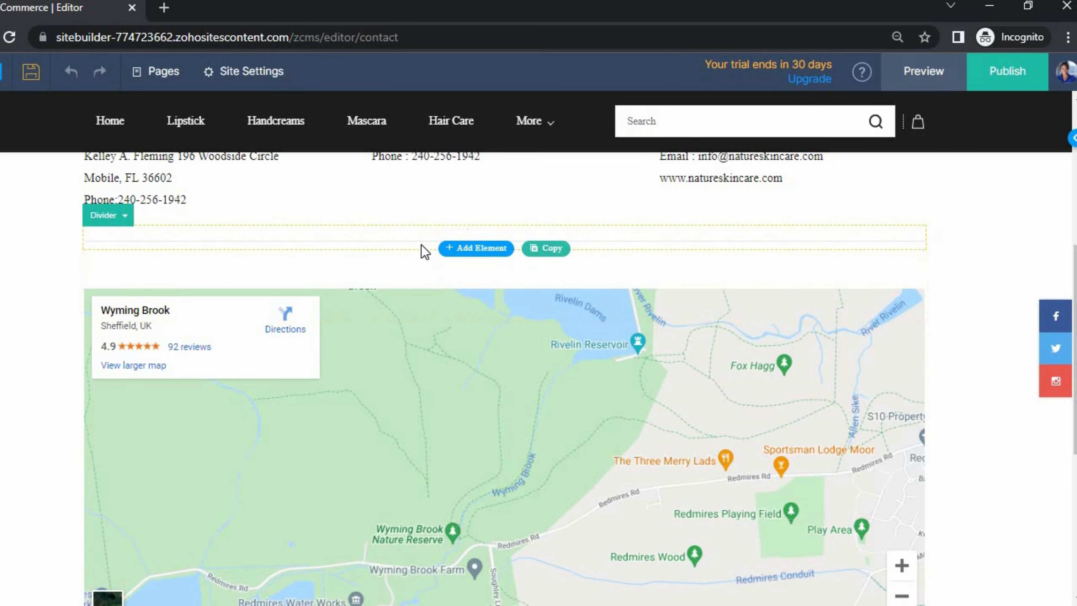
{"action": "scroll", "coordinate": [420, 254], "scroll_direction": "up", "scroll_amount": 2}
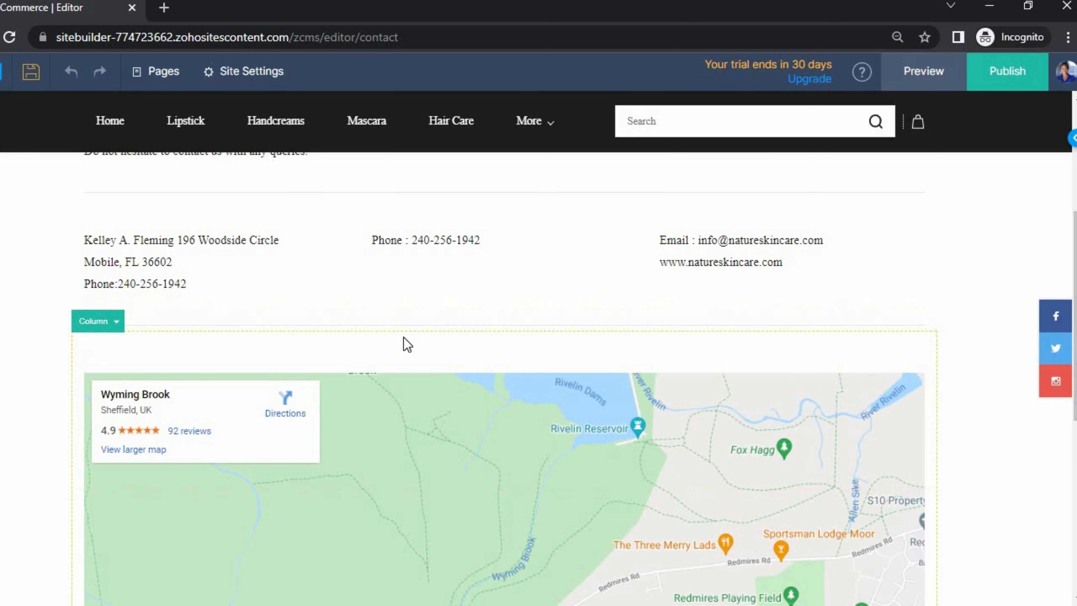
{"action": "scroll", "coordinate": [387, 366], "scroll_direction": "down", "scroll_amount": 10}
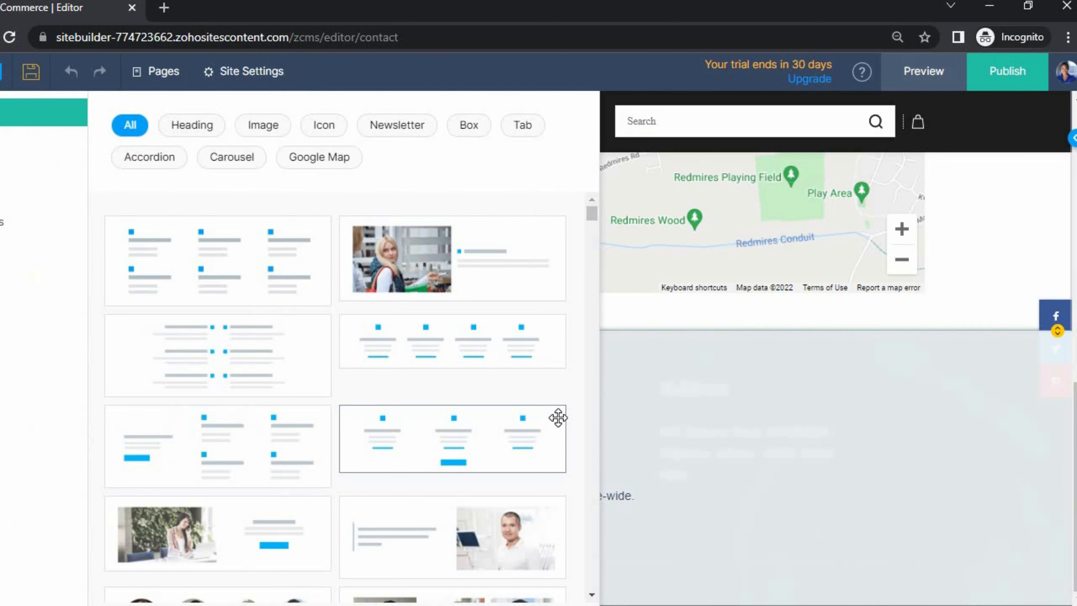
- Create a new form named 'Contact Us' from the Forms panel
{"action": "left_click", "coordinate": [5, 202]}
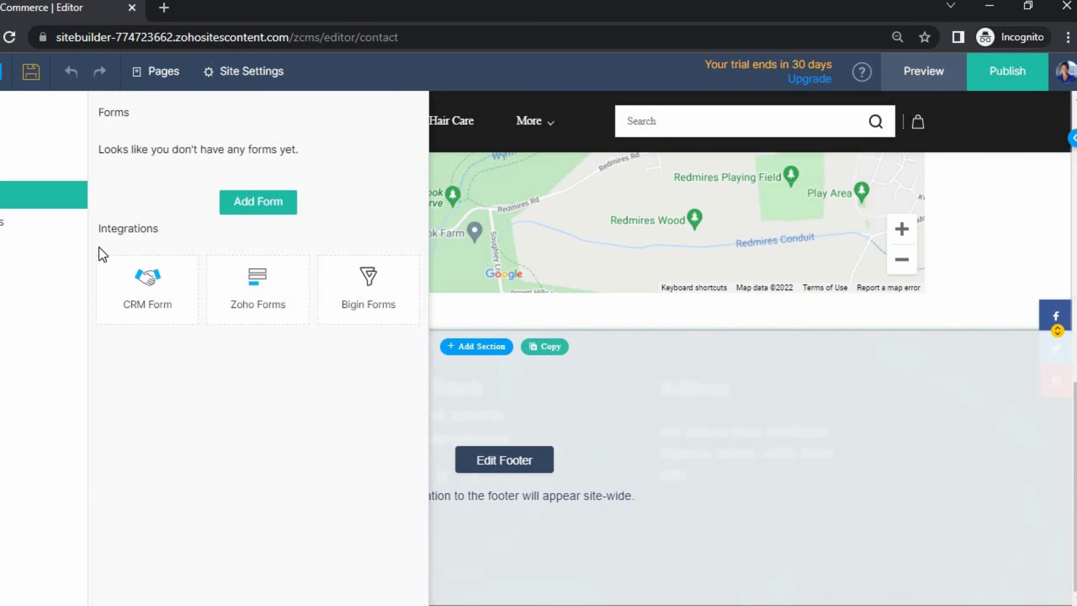
{"action": "left_click", "coordinate": [252, 208]}
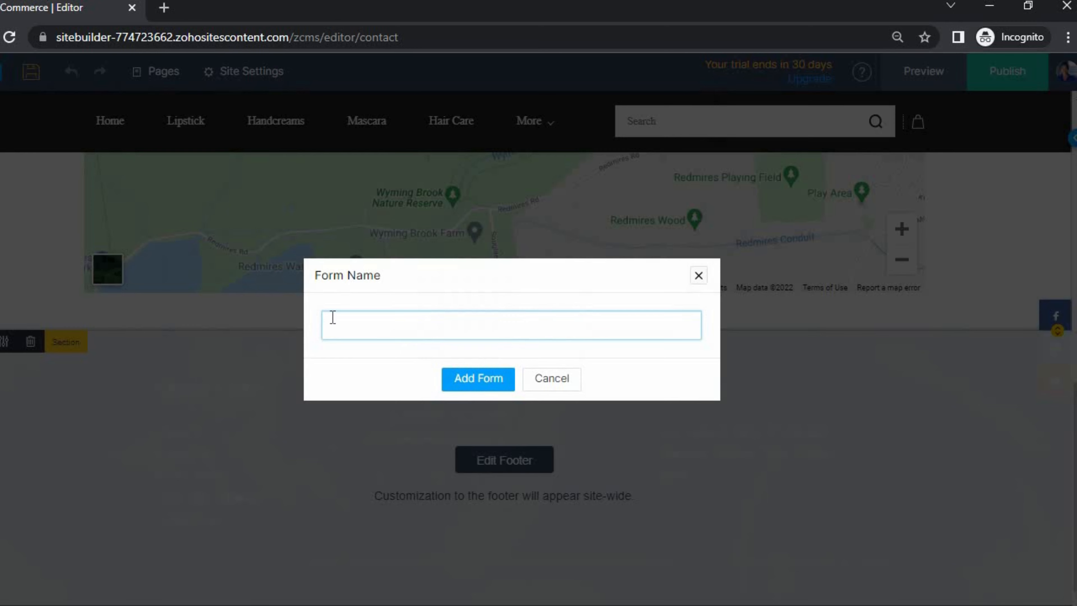
{"action": "type", "text": "Contact Us"}
{"action": "key", "text": "Return"}
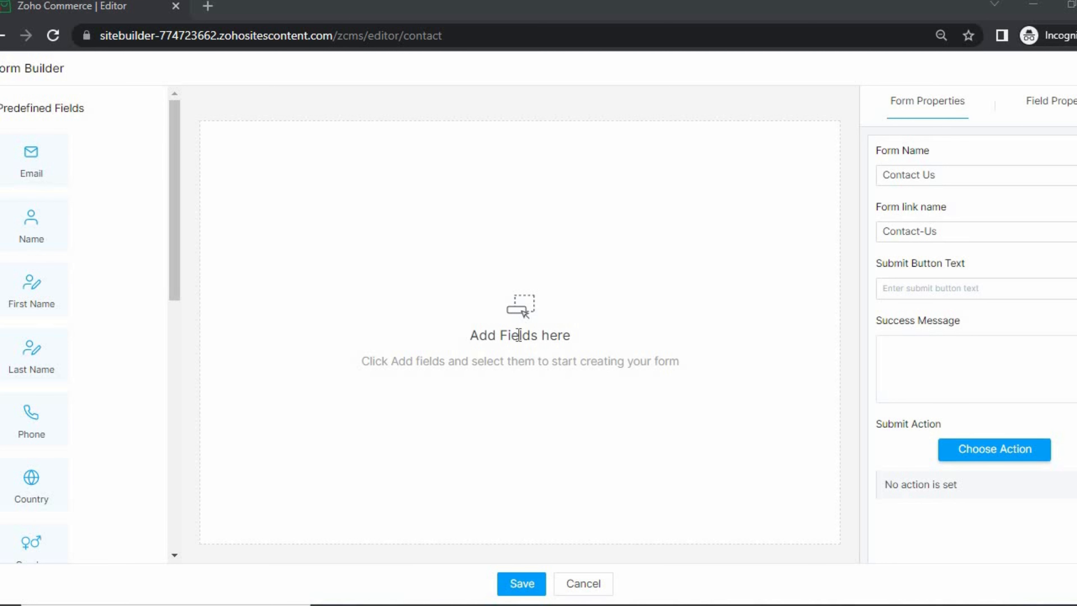
- Add First Name, Last Name, Email, Phone, Country and a Multi Line field to the form
{"action": "left_click", "coordinate": [26, 301]}
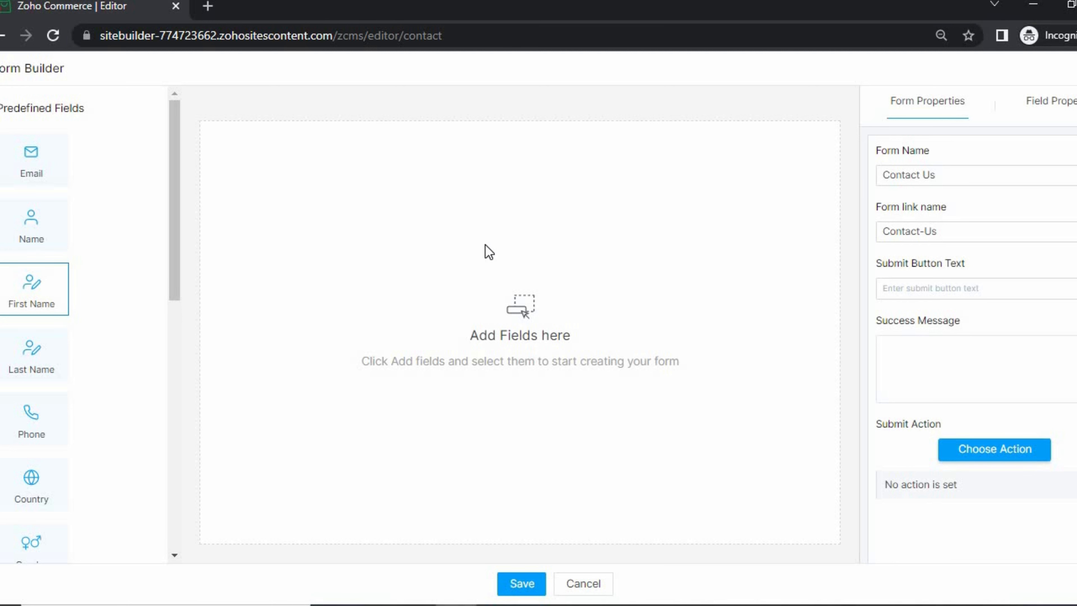
{"action": "left_click", "coordinate": [46, 303]}
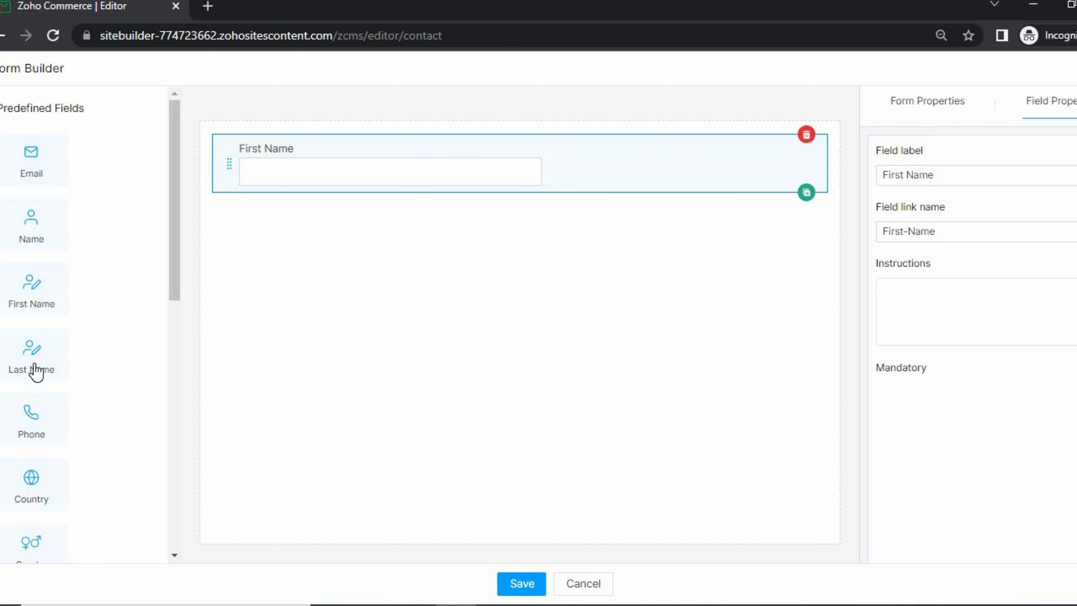
{"action": "left_click", "coordinate": [36, 371]}
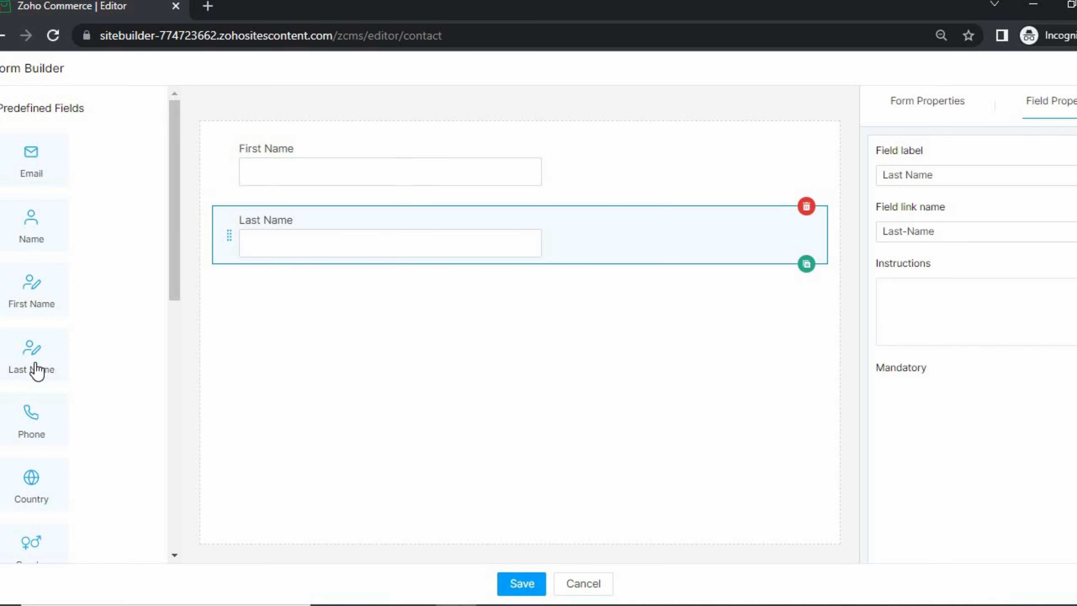
{"action": "left_click", "coordinate": [40, 168]}
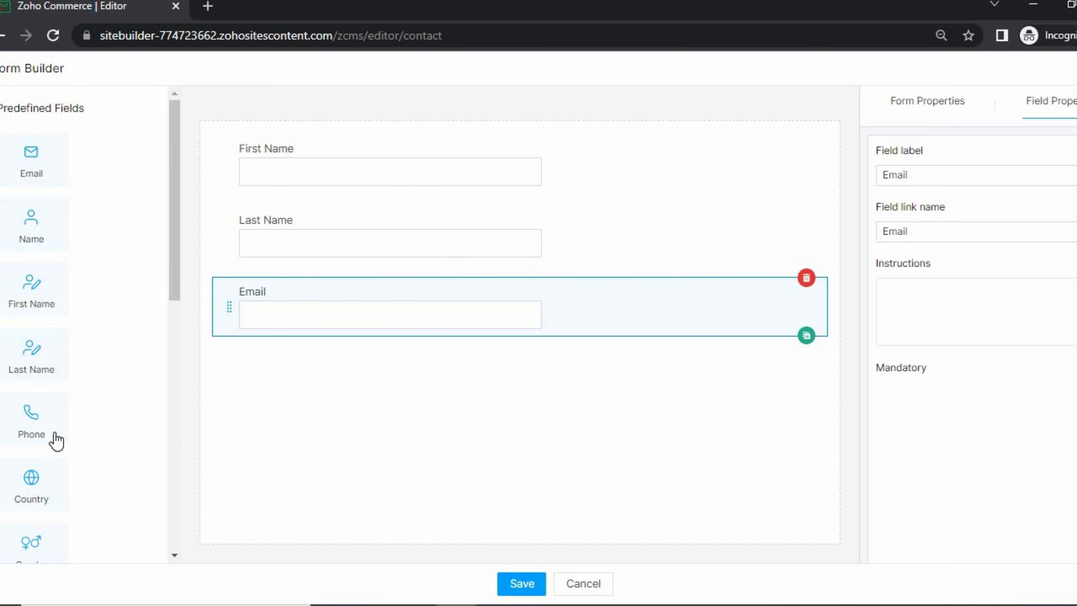
{"action": "scroll", "coordinate": [42, 249], "scroll_direction": "down", "scroll_amount": 3}
{"action": "left_click", "coordinate": [40, 247]}
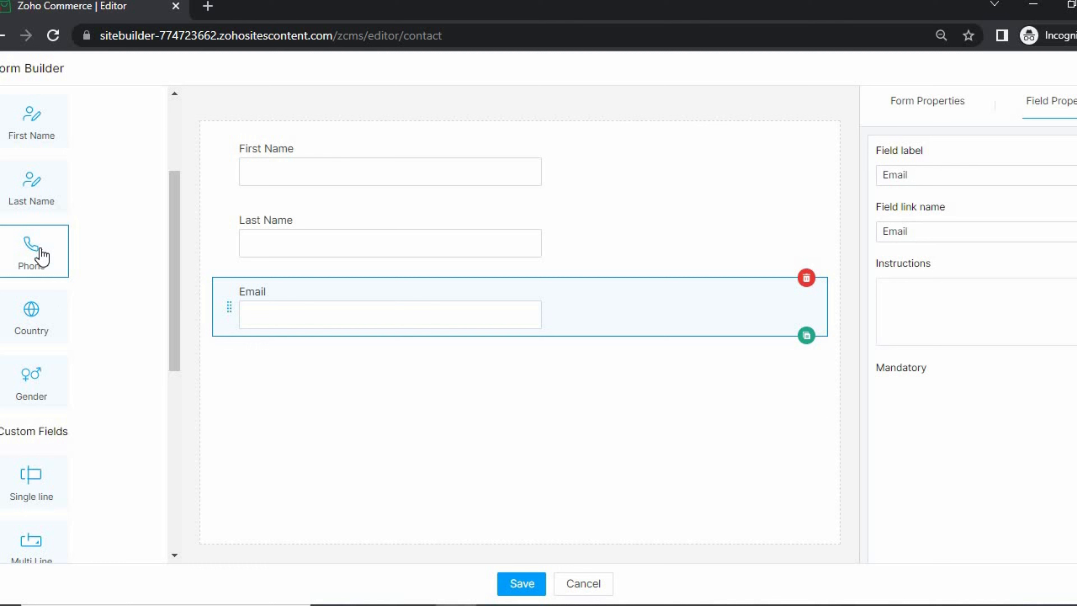
{"action": "left_click", "coordinate": [38, 332]}
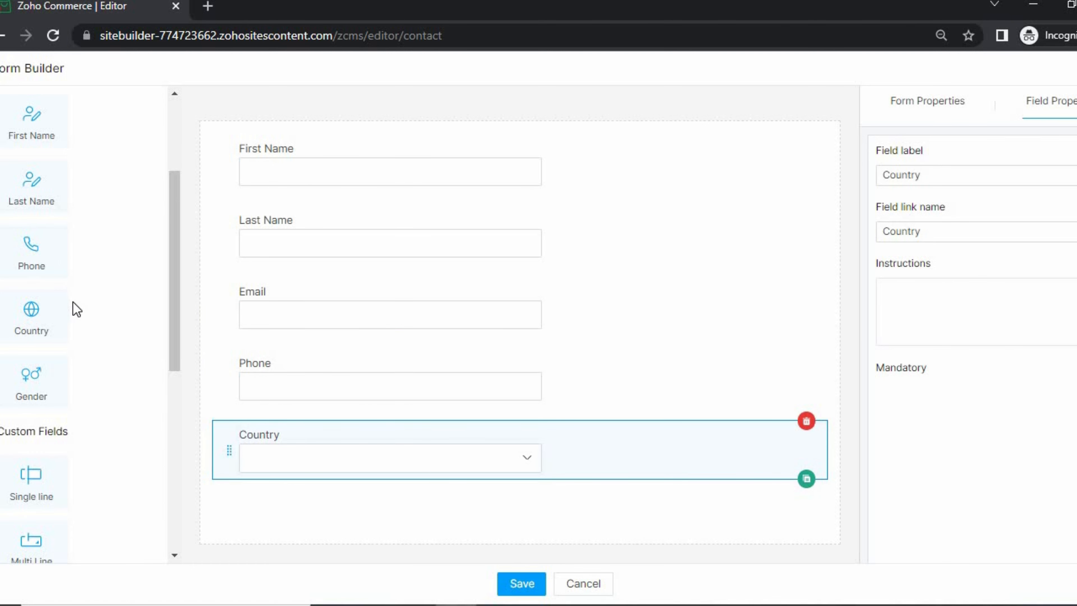
{"action": "scroll", "coordinate": [73, 309], "scroll_direction": "down", "scroll_amount": 4}
{"action": "scroll", "coordinate": [78, 311], "scroll_direction": "down", "scroll_amount": 4}
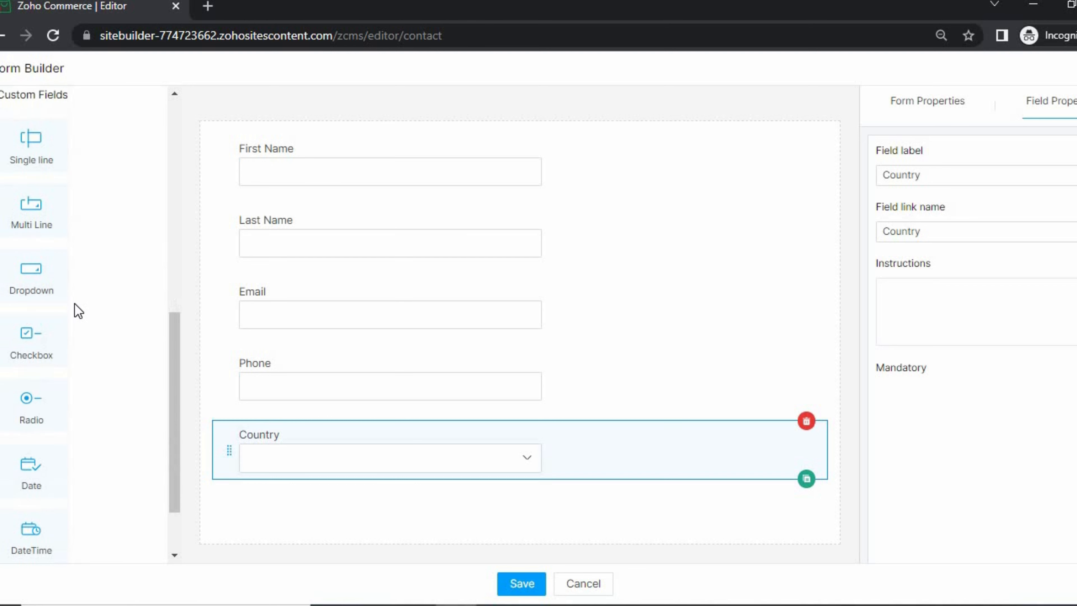
{"action": "scroll", "coordinate": [79, 312], "scroll_direction": "down", "scroll_amount": 2}
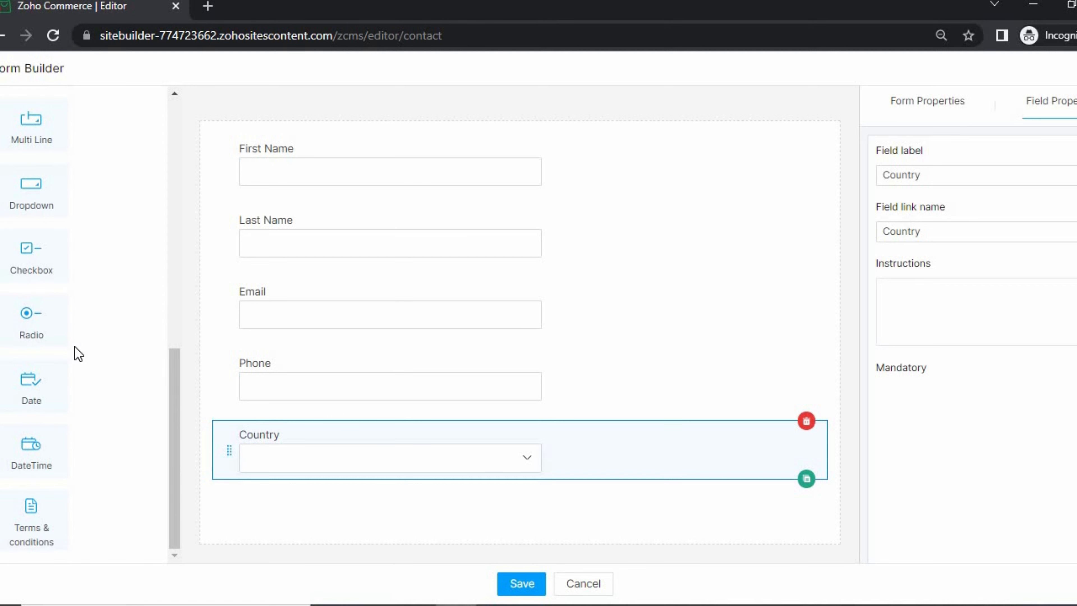
{"action": "scroll", "coordinate": [78, 354], "scroll_direction": "up", "scroll_amount": 4}
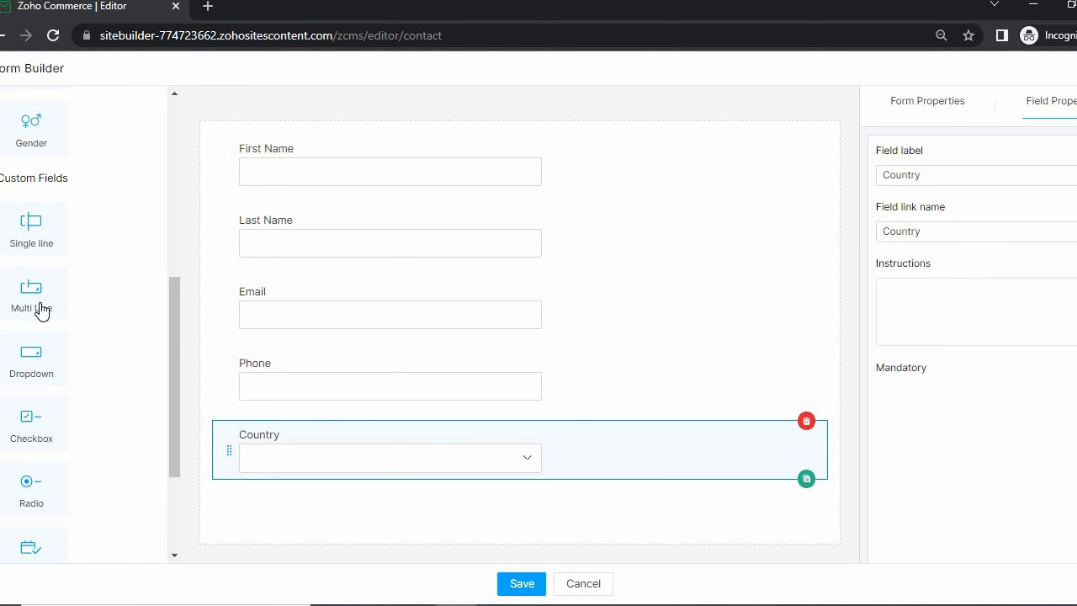
{"action": "left_click", "coordinate": [42, 312]}
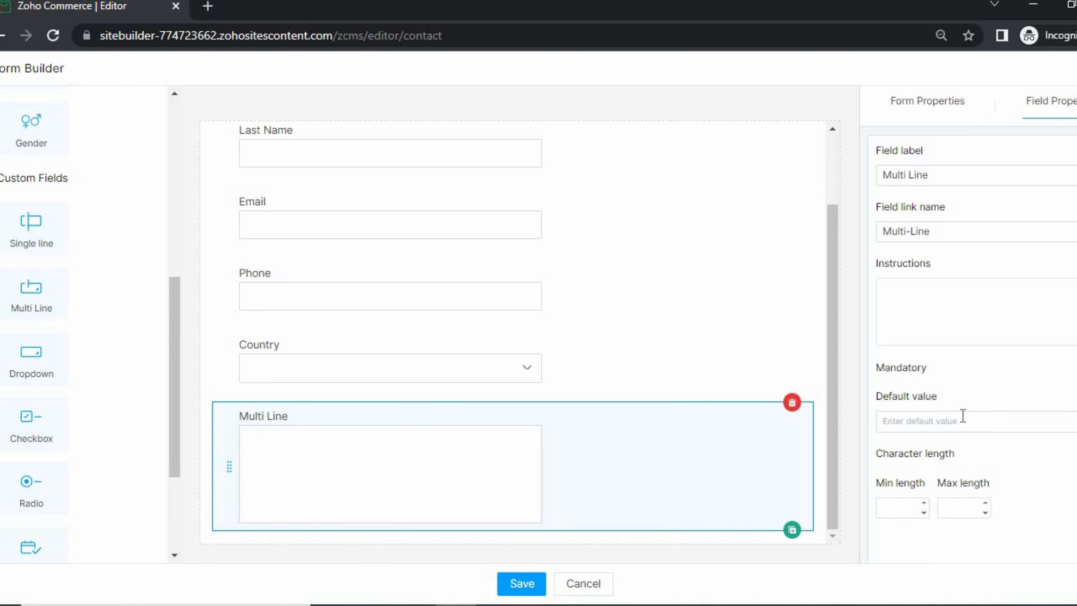
- Rename the multi-line field's label and link name to 'Description'
{"action": "triple_click", "coordinate": [927, 173]}
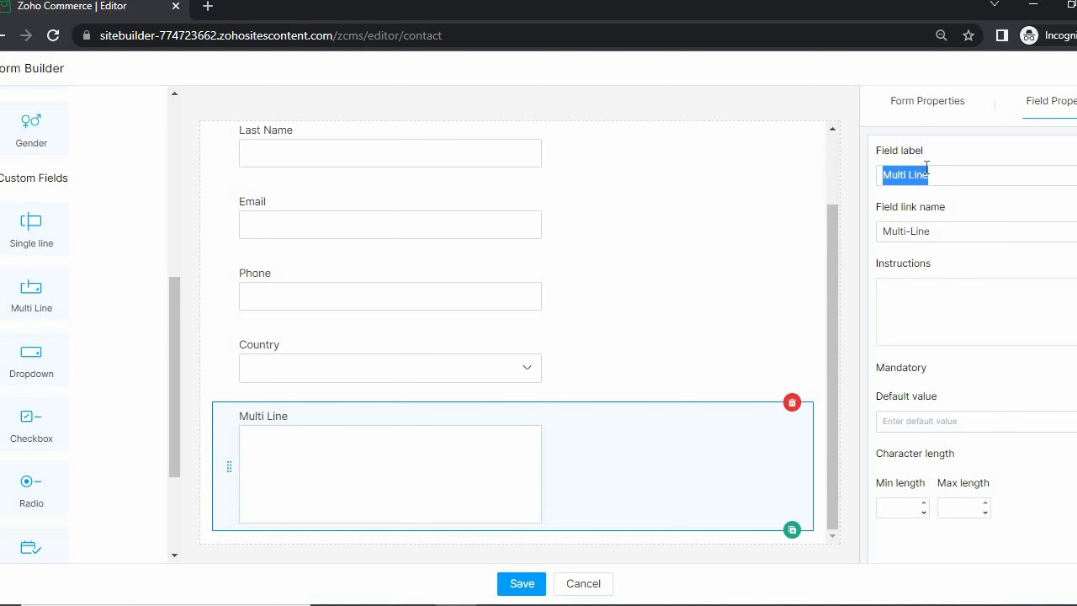
{"action": "type", "text": "Description"}
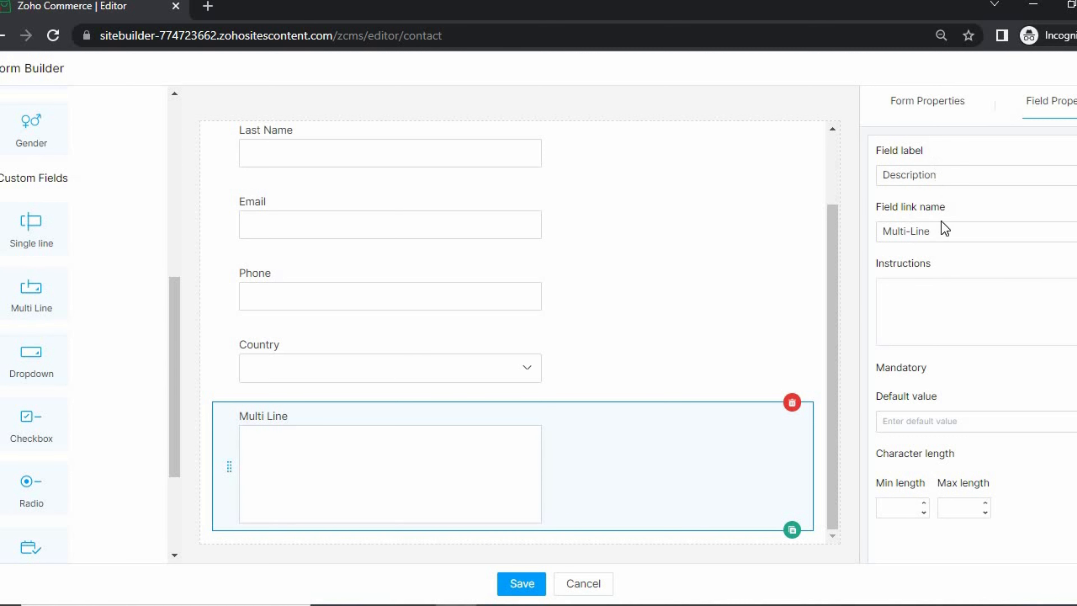
{"action": "double_click", "coordinate": [951, 176]}
{"action": "key", "text": "ctrl+c"}
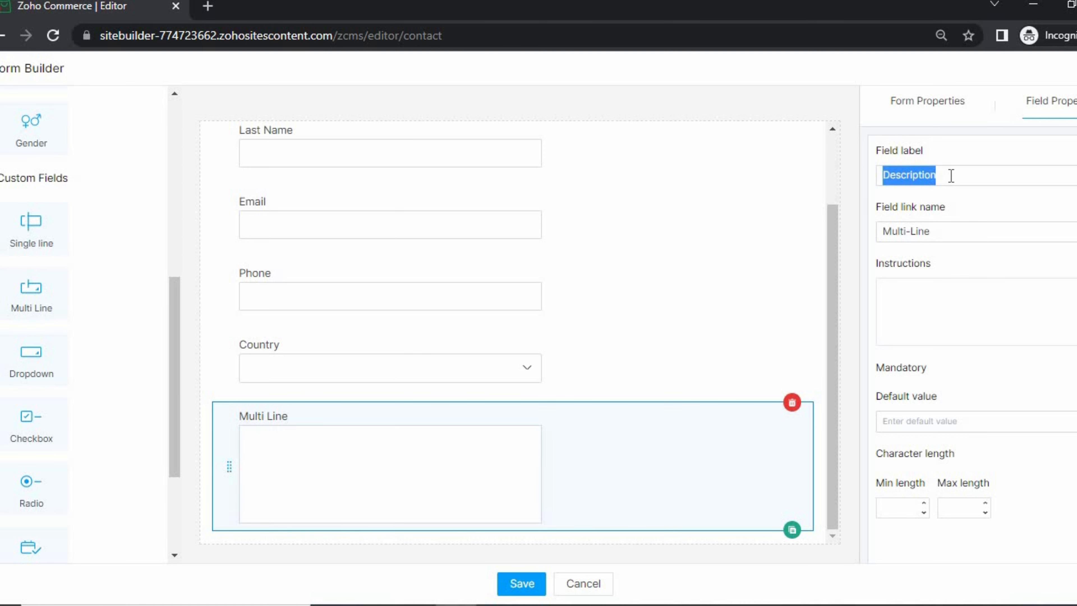
{"action": "triple_click", "coordinate": [950, 232]}
{"action": "key", "text": "ctrl+v"}
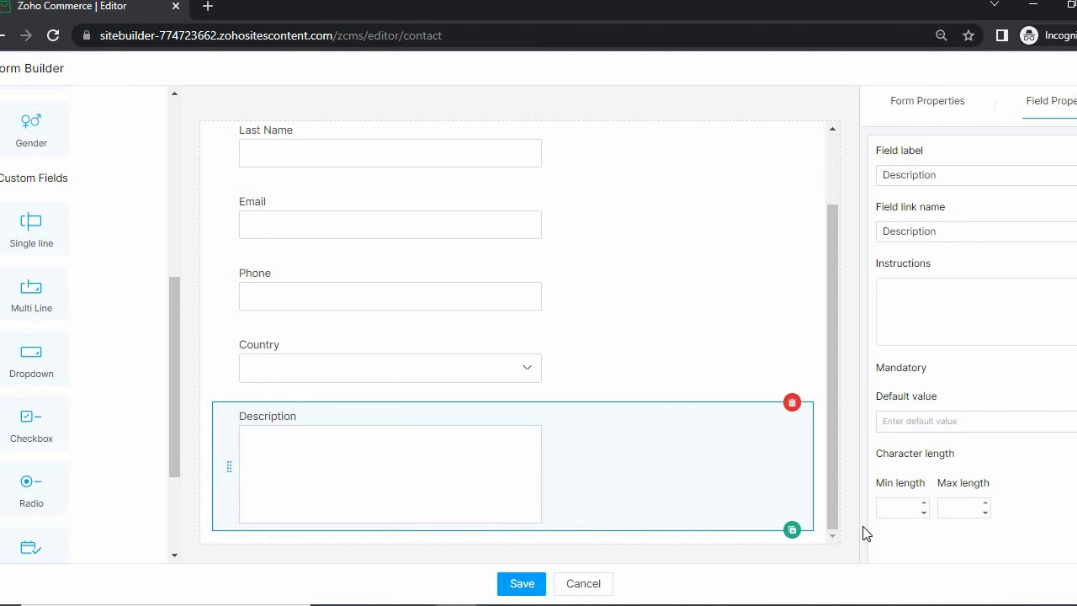
{"action": "scroll", "coordinate": [505, 337], "scroll_direction": "up", "scroll_amount": 2}
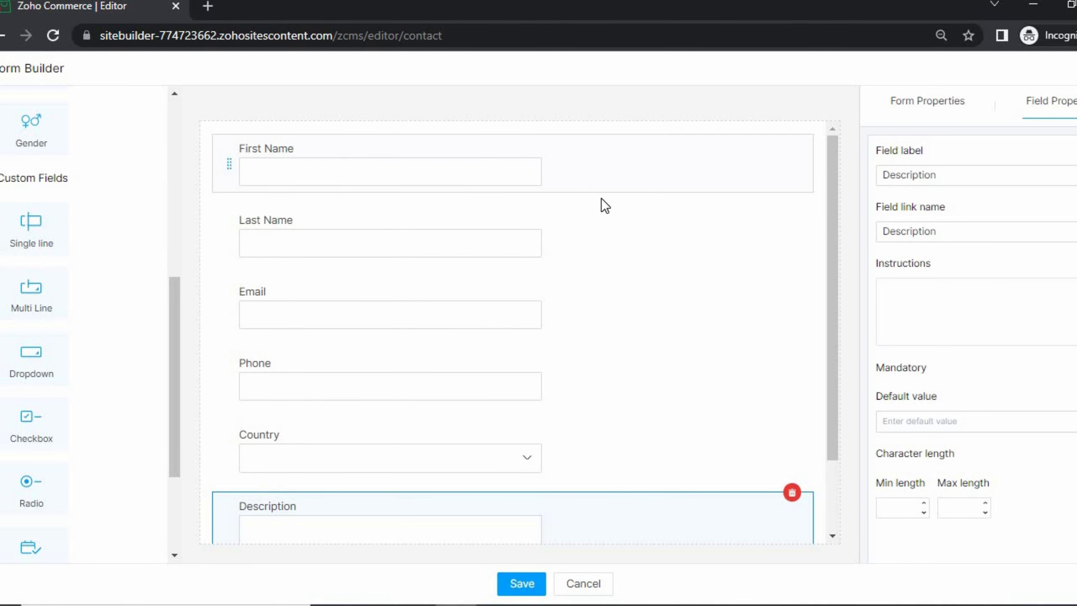
{"action": "left_click", "coordinate": [620, 168]}
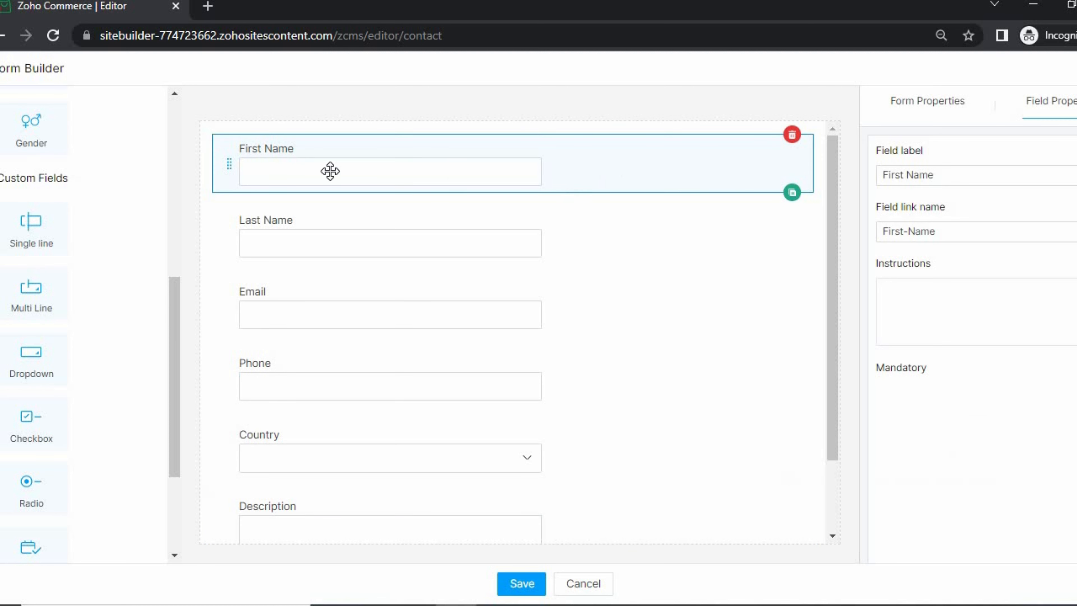